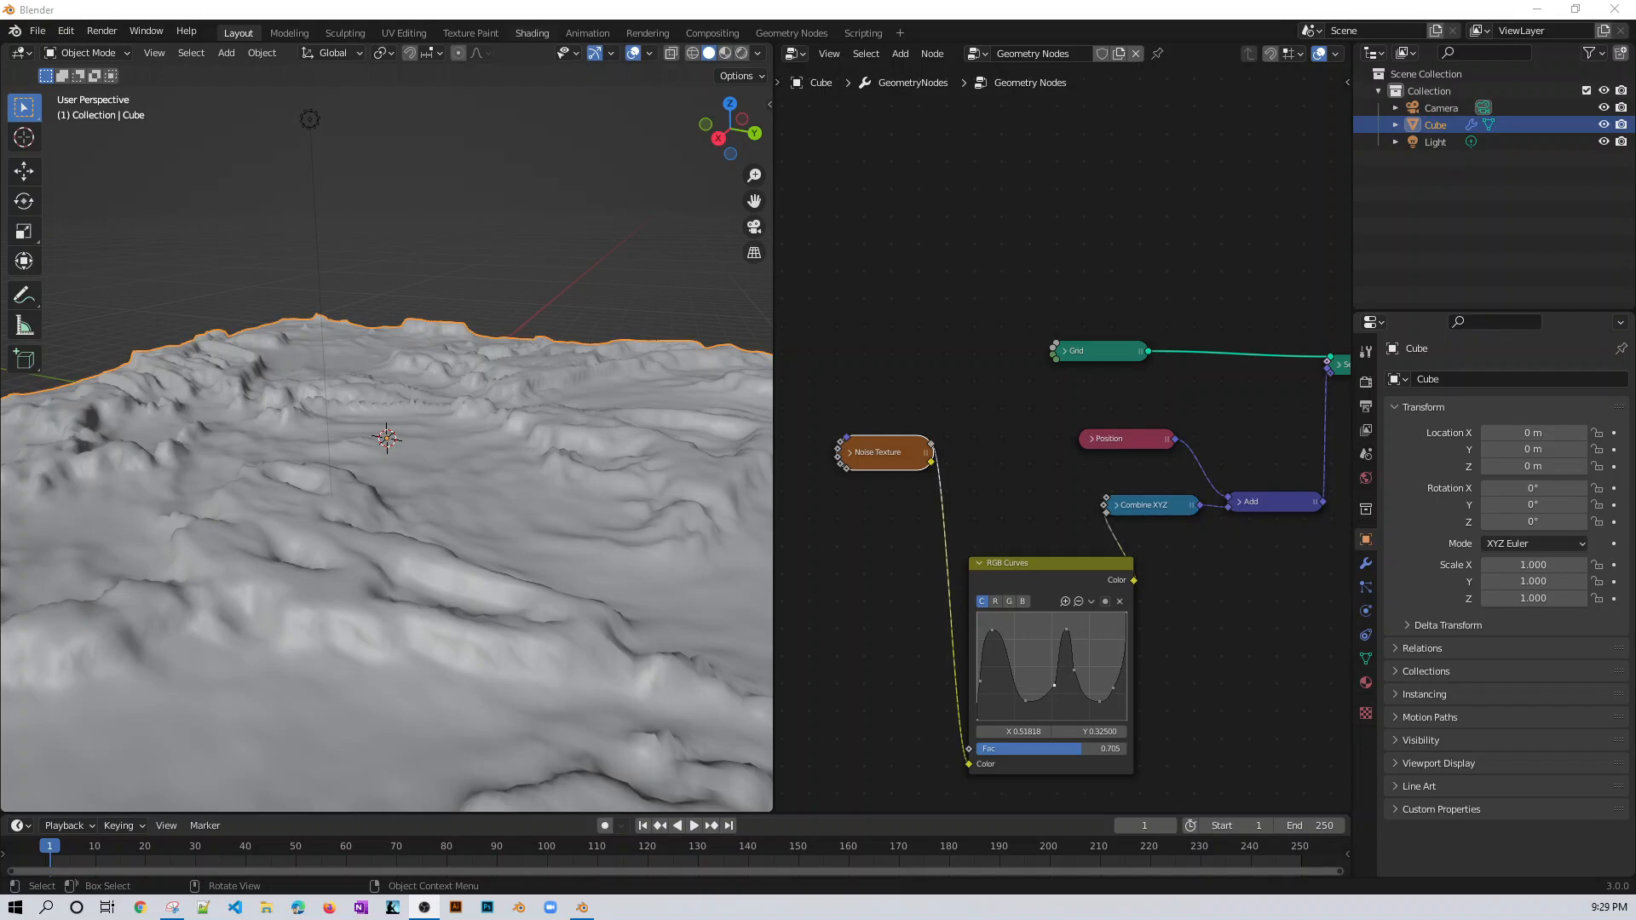
- Lower the first peak of the RGB Curves node to X 0.15273, Y 0.78375 and set the Noise Texture's Distortion to 2.500
scroll(655, 590, "down", 2)
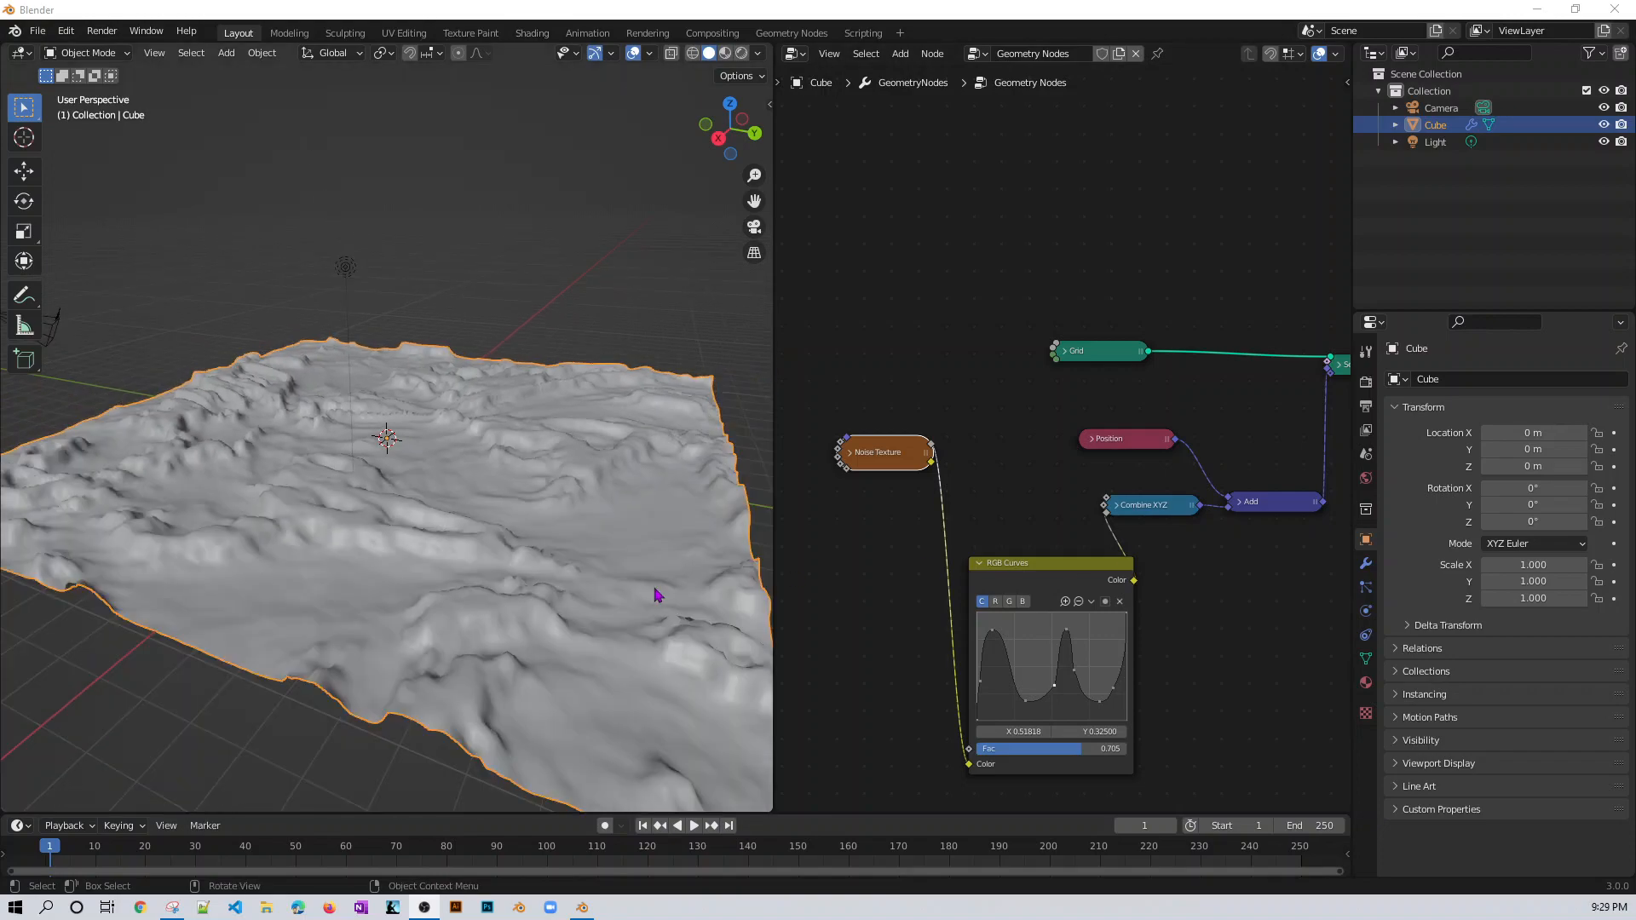
scroll(656, 590, "down", 2)
middle_click_drag(626, 581, 537, 590)
scroll(504, 585, "up", 5)
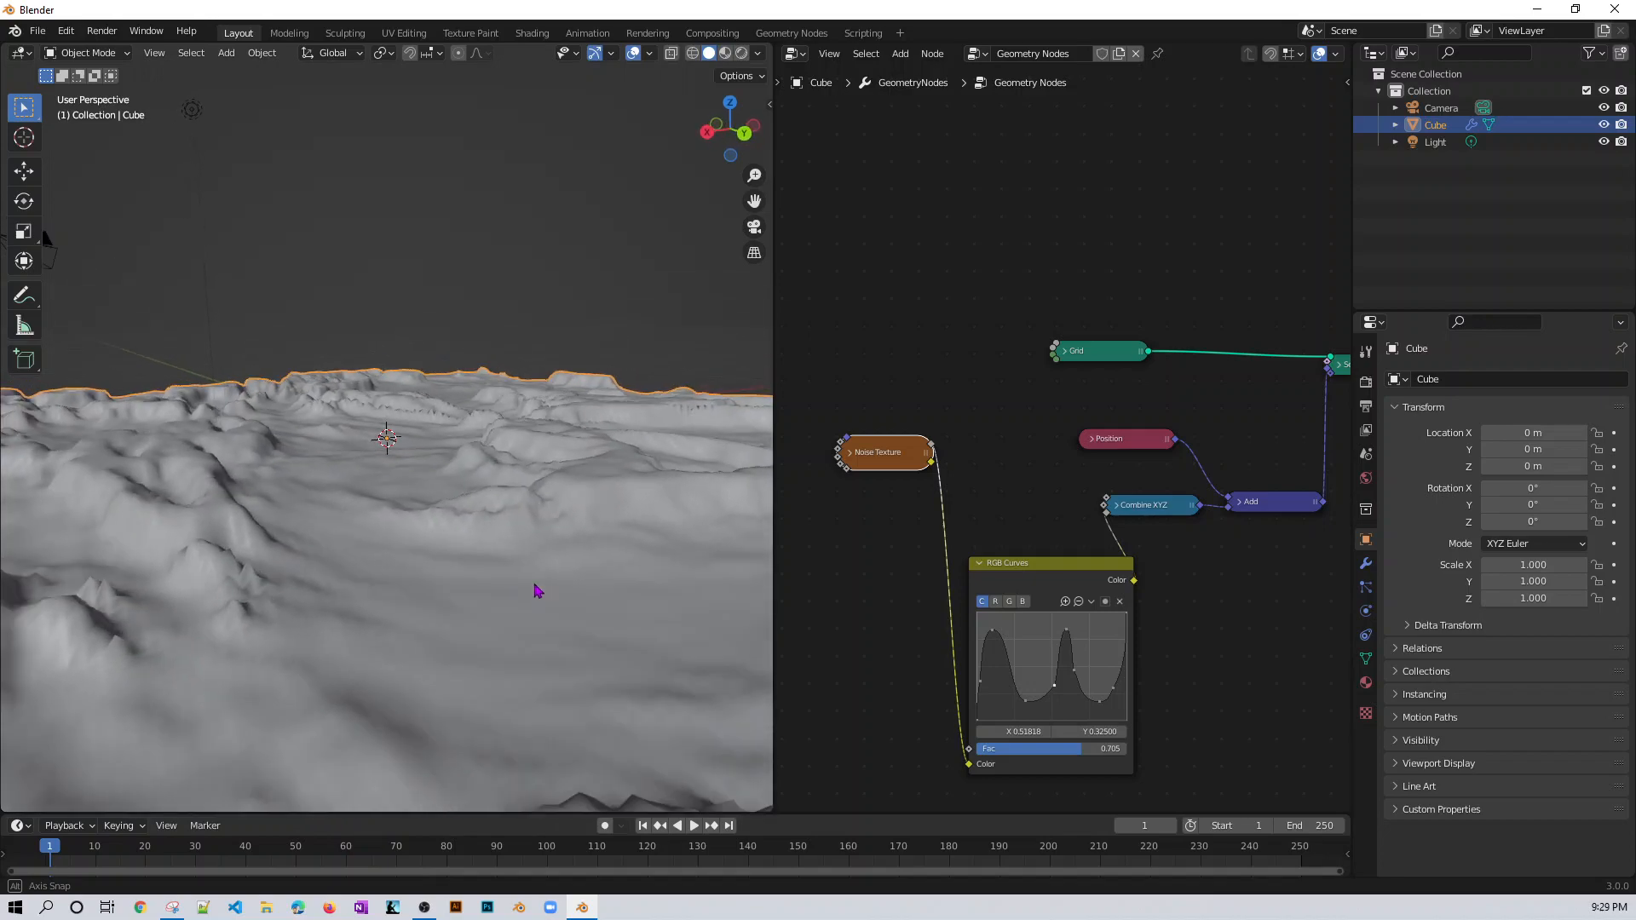
left_click_drag(992, 631, 998, 636)
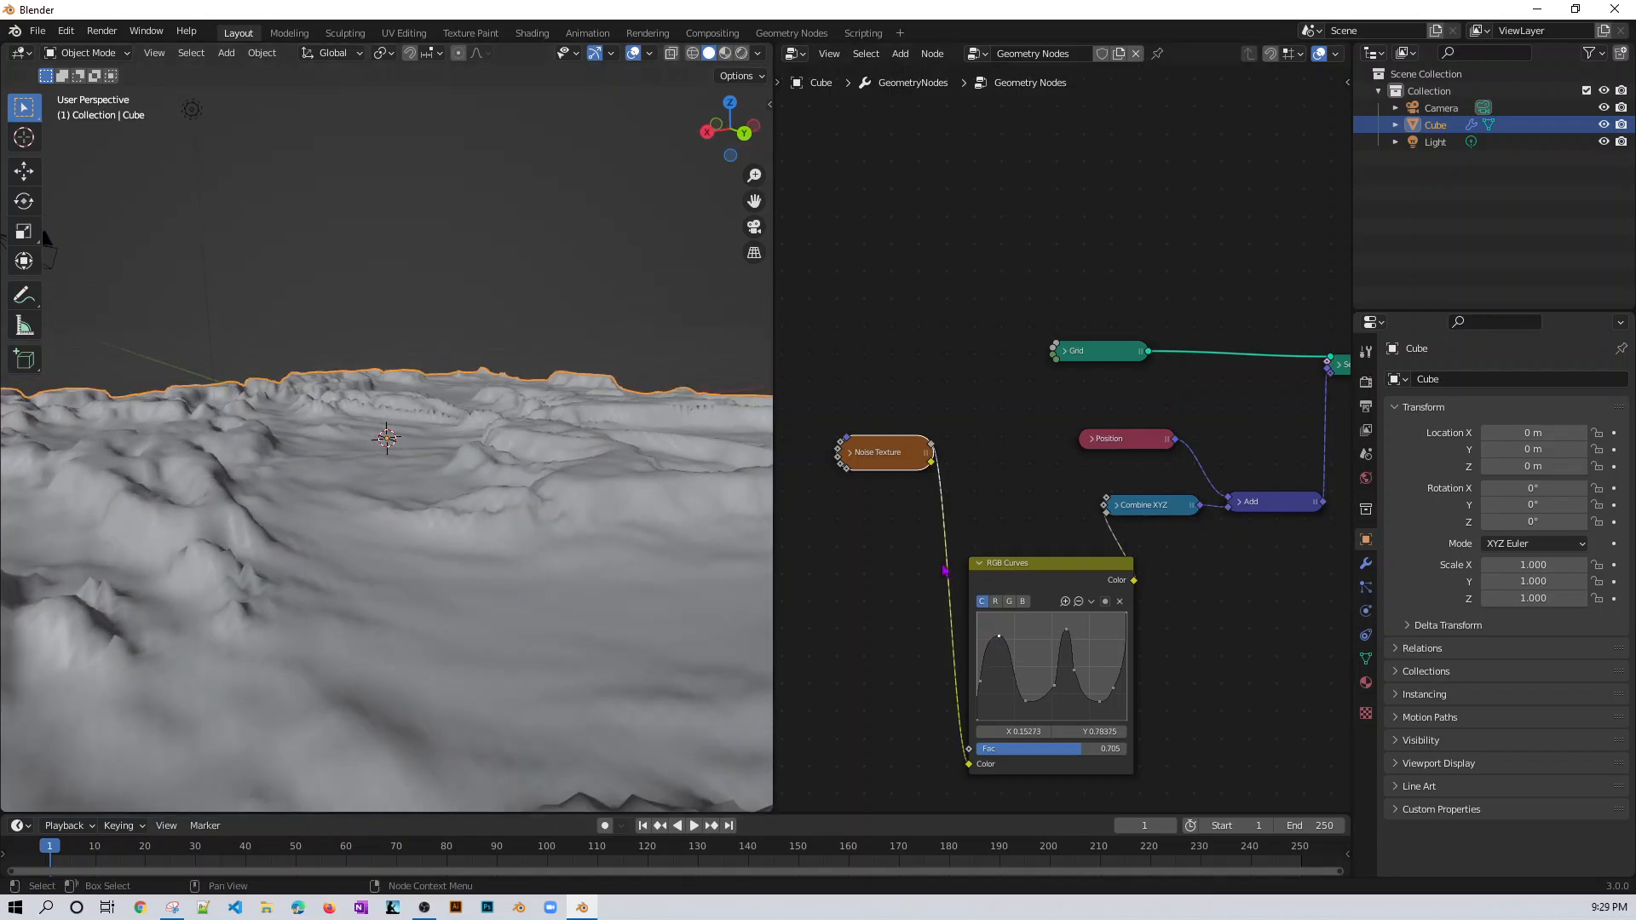
left_click(852, 455)
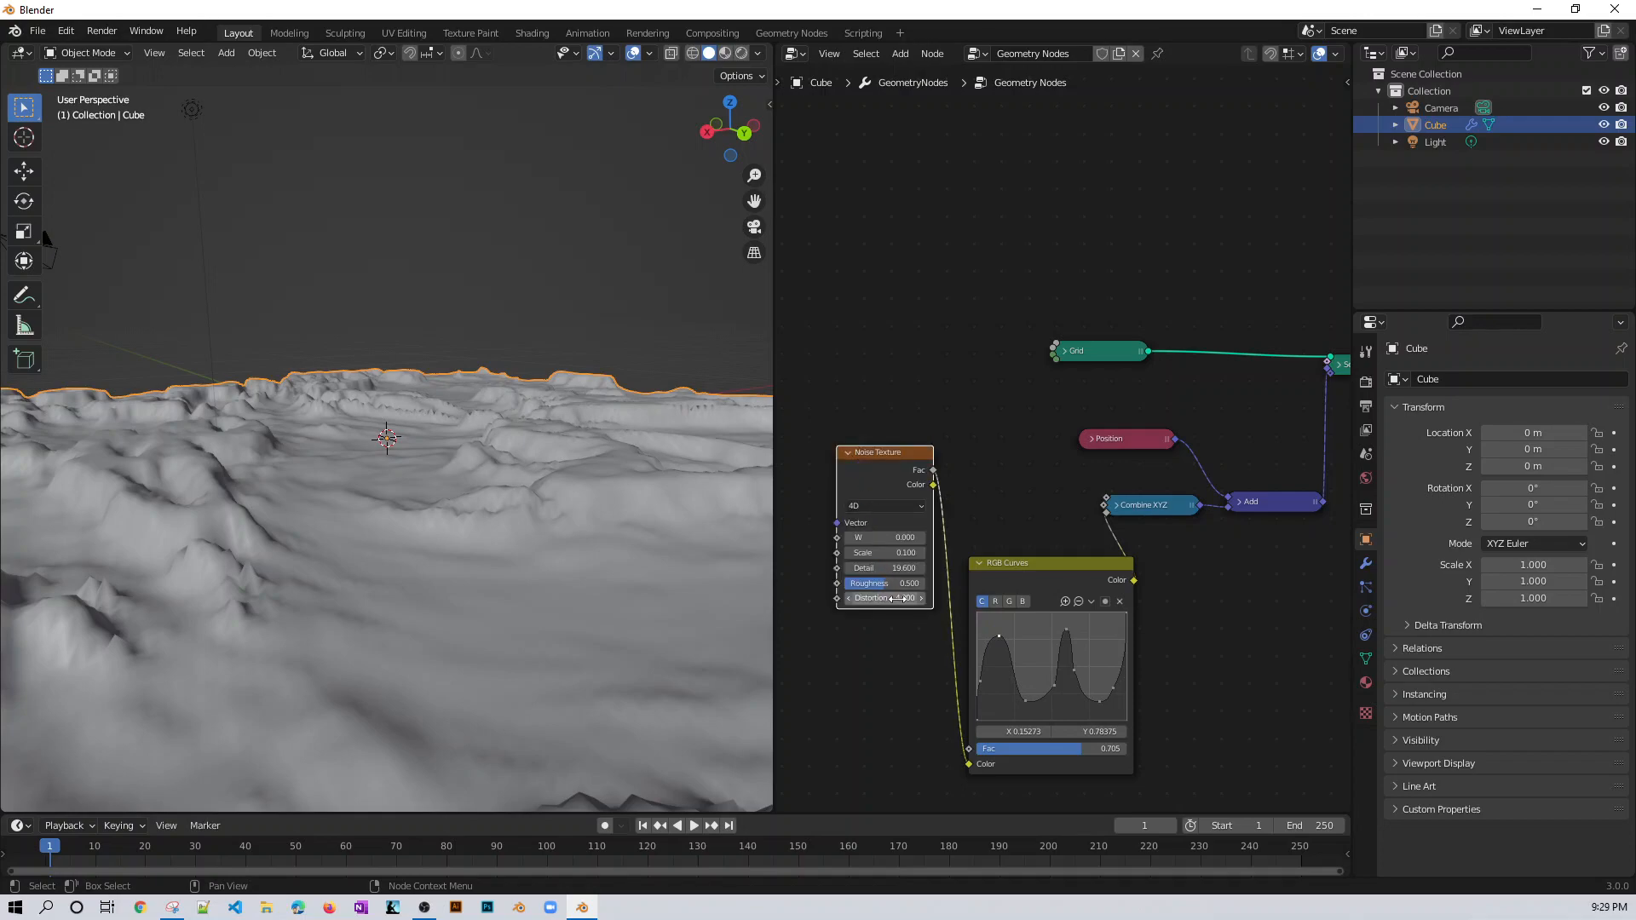
left_click_drag(897, 599, 929, 599)
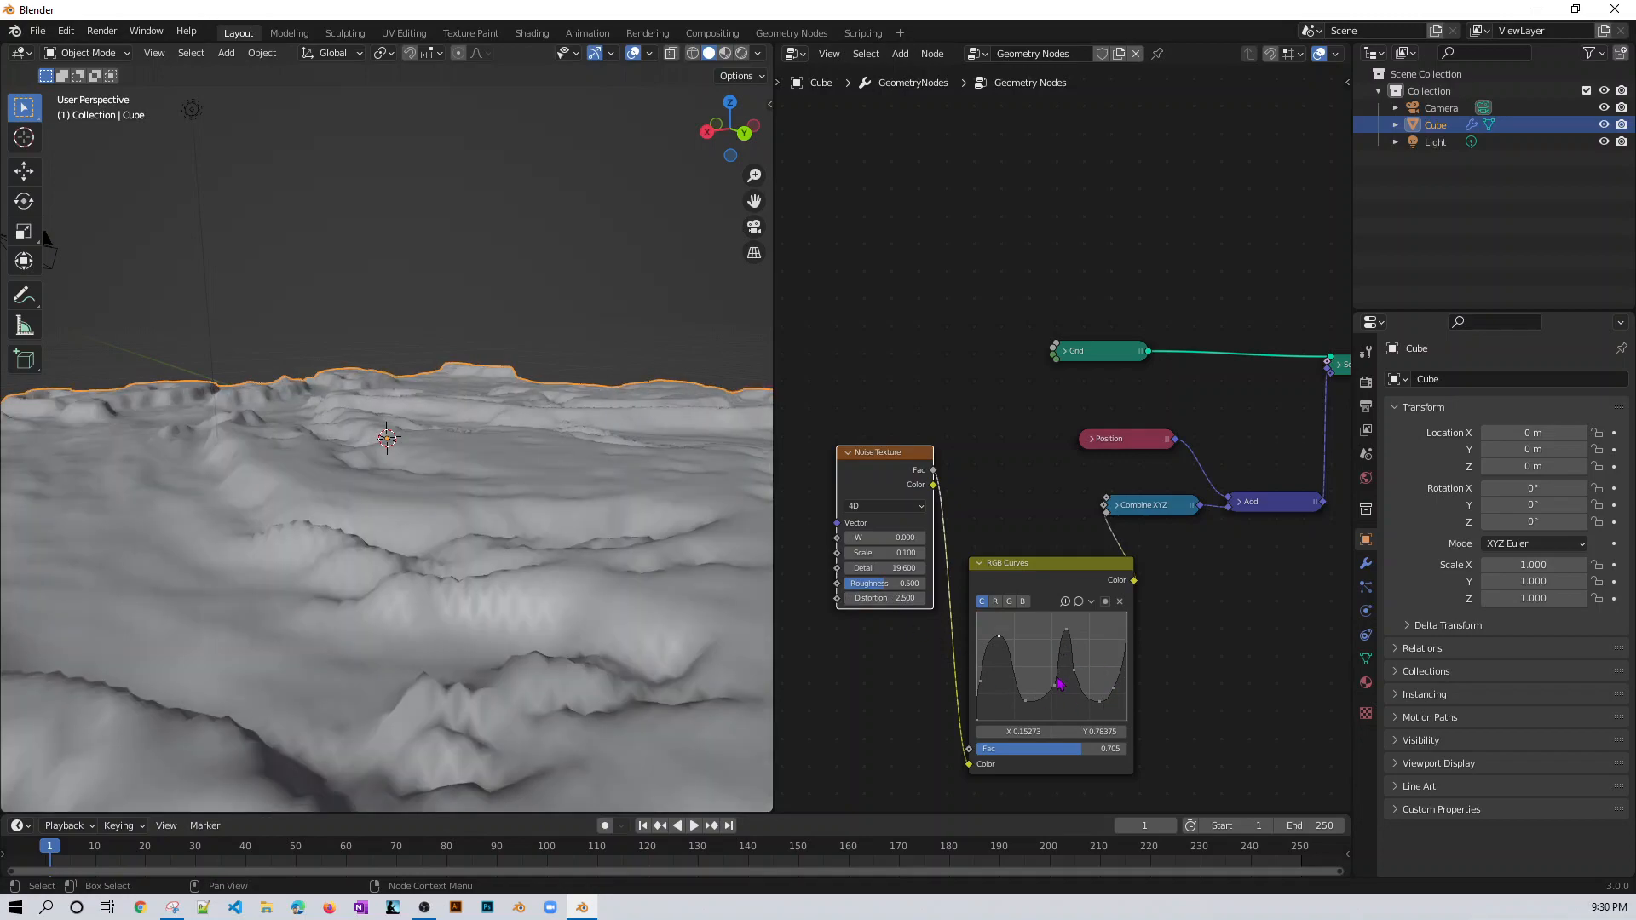
- Reshape the right half of the RGB curve, moving its peak to X 0.65000, Y 0.88750 and raising the dip beside it, and inspect the terrain
mouse_move(1059, 685)
left_mouse_down()
mouse_move(1037, 666)
mouse_move(1065, 657)
left_mouse_up()
middle_click_drag(519, 610, 575, 647)
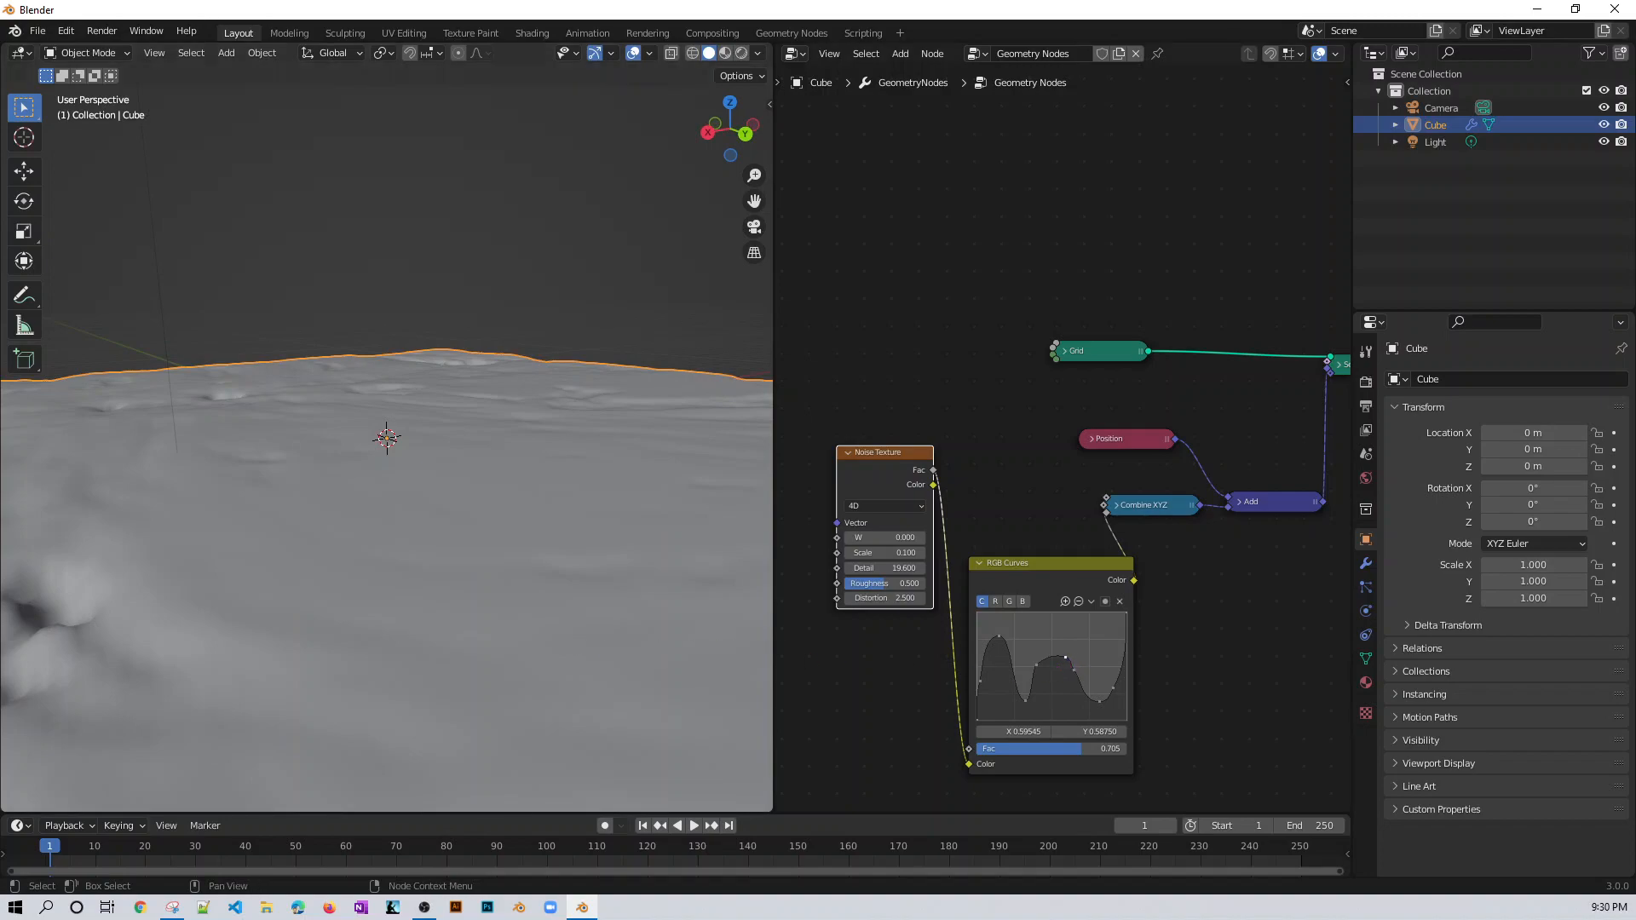
mouse_move(1065, 657)
left_mouse_down()
mouse_move(1079, 641)
mouse_move(1077, 673)
mouse_move(1044, 642)
mouse_move(1054, 675)
mouse_move(1077, 639)
mouse_move(1041, 646)
mouse_move(1051, 696)
mouse_move(1074, 626)
left_mouse_up()
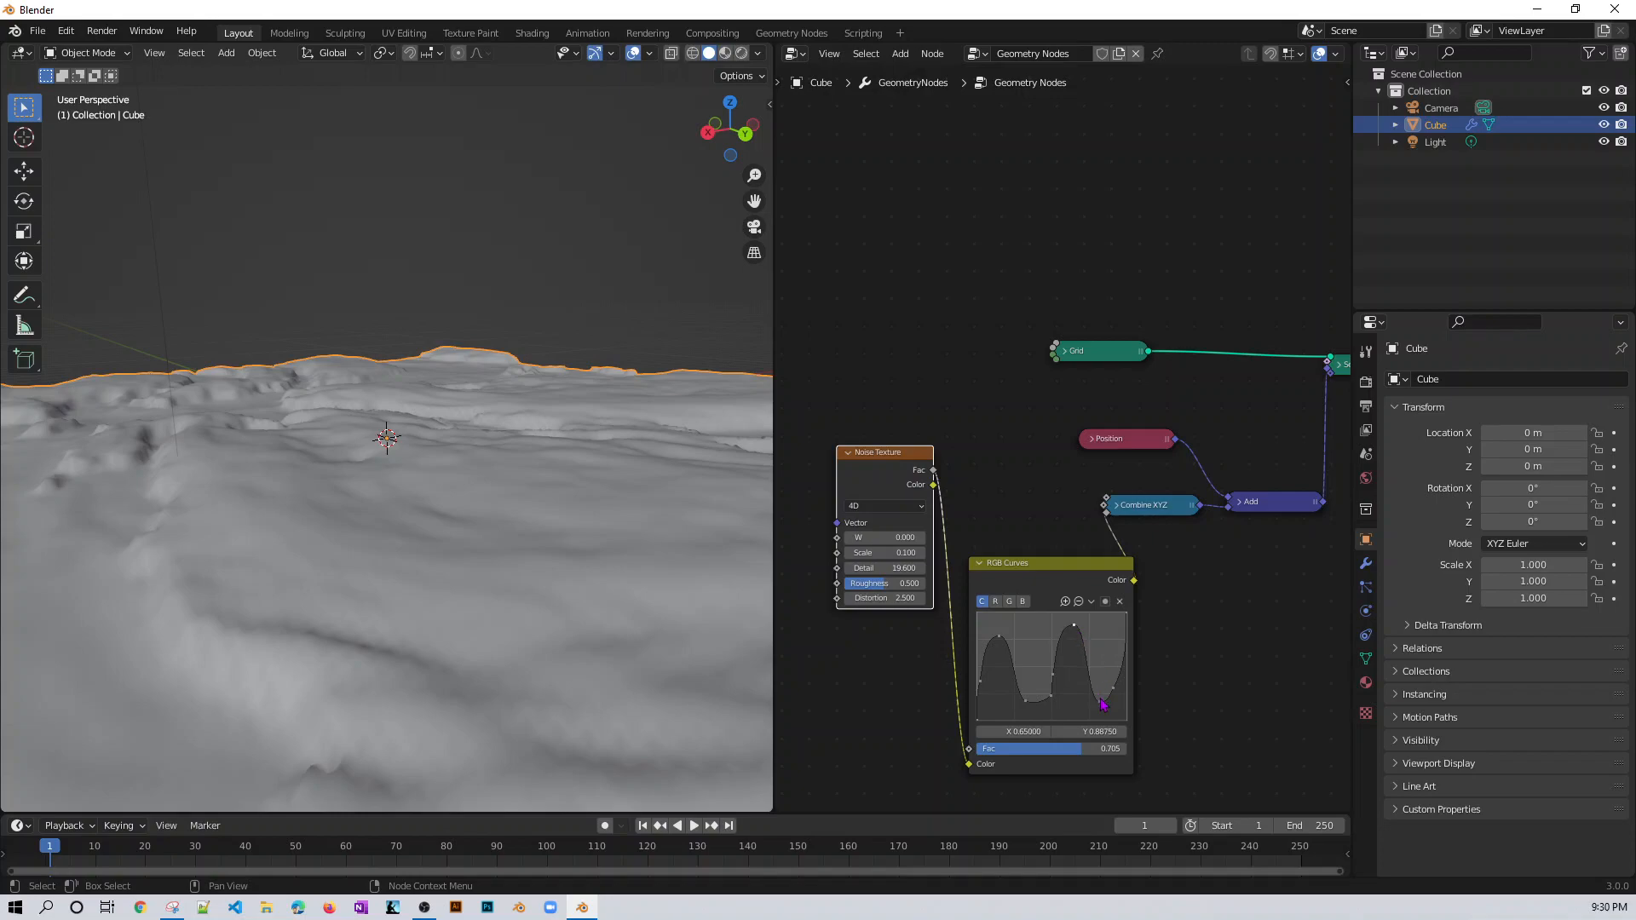
mouse_move(1103, 704)
left_mouse_down()
mouse_move(1103, 629)
mouse_move(1077, 673)
mouse_move(1084, 624)
mouse_move(1075, 671)
mouse_move(1057, 650)
mouse_move(1113, 685)
mouse_move(1096, 674)
left_mouse_up()
left_click(1044, 682)
middle_click_drag(545, 555, 366, 595)
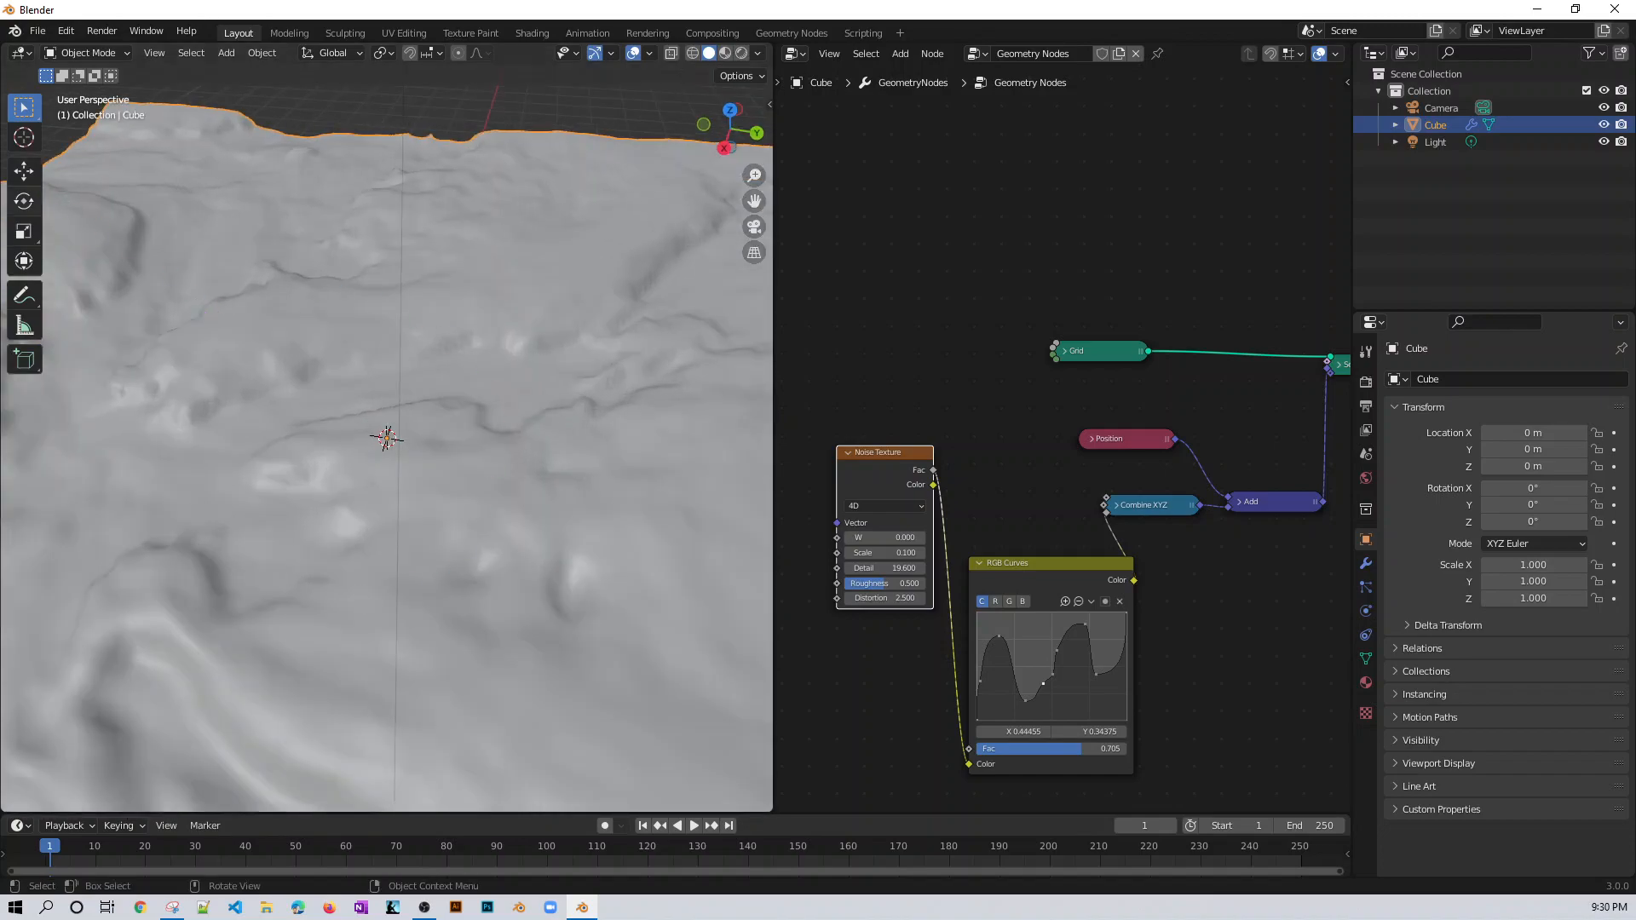
middle_click_drag(672, 435, 423, 329)
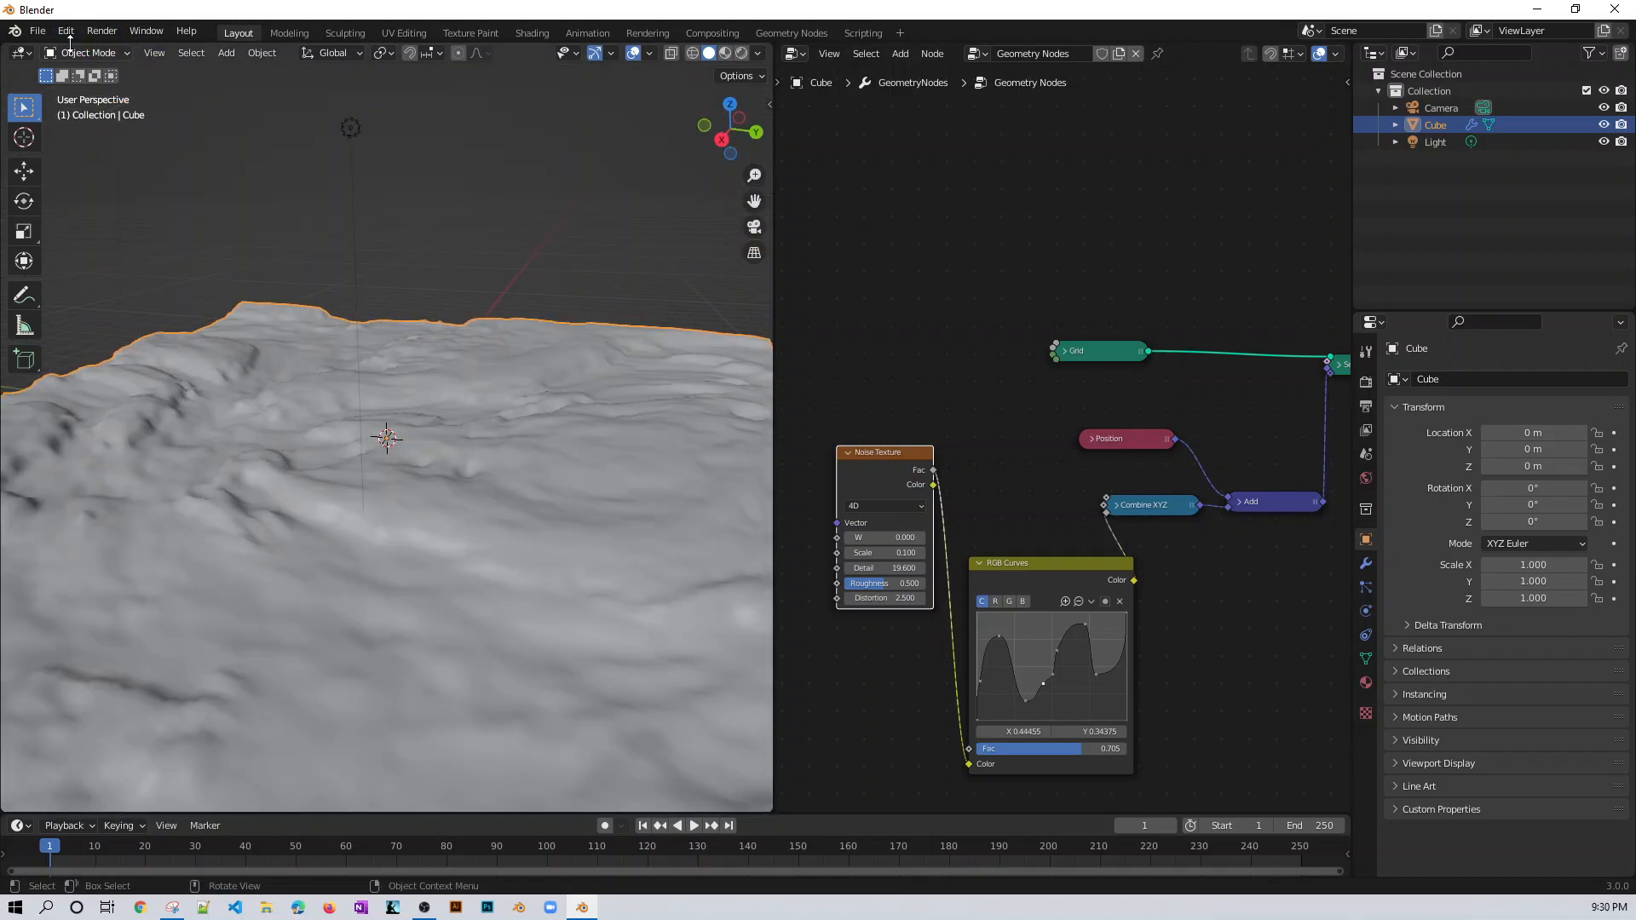
- Start a new General file and discard the unsaved changes
left_click(38, 30)
mouse_move(60, 49)
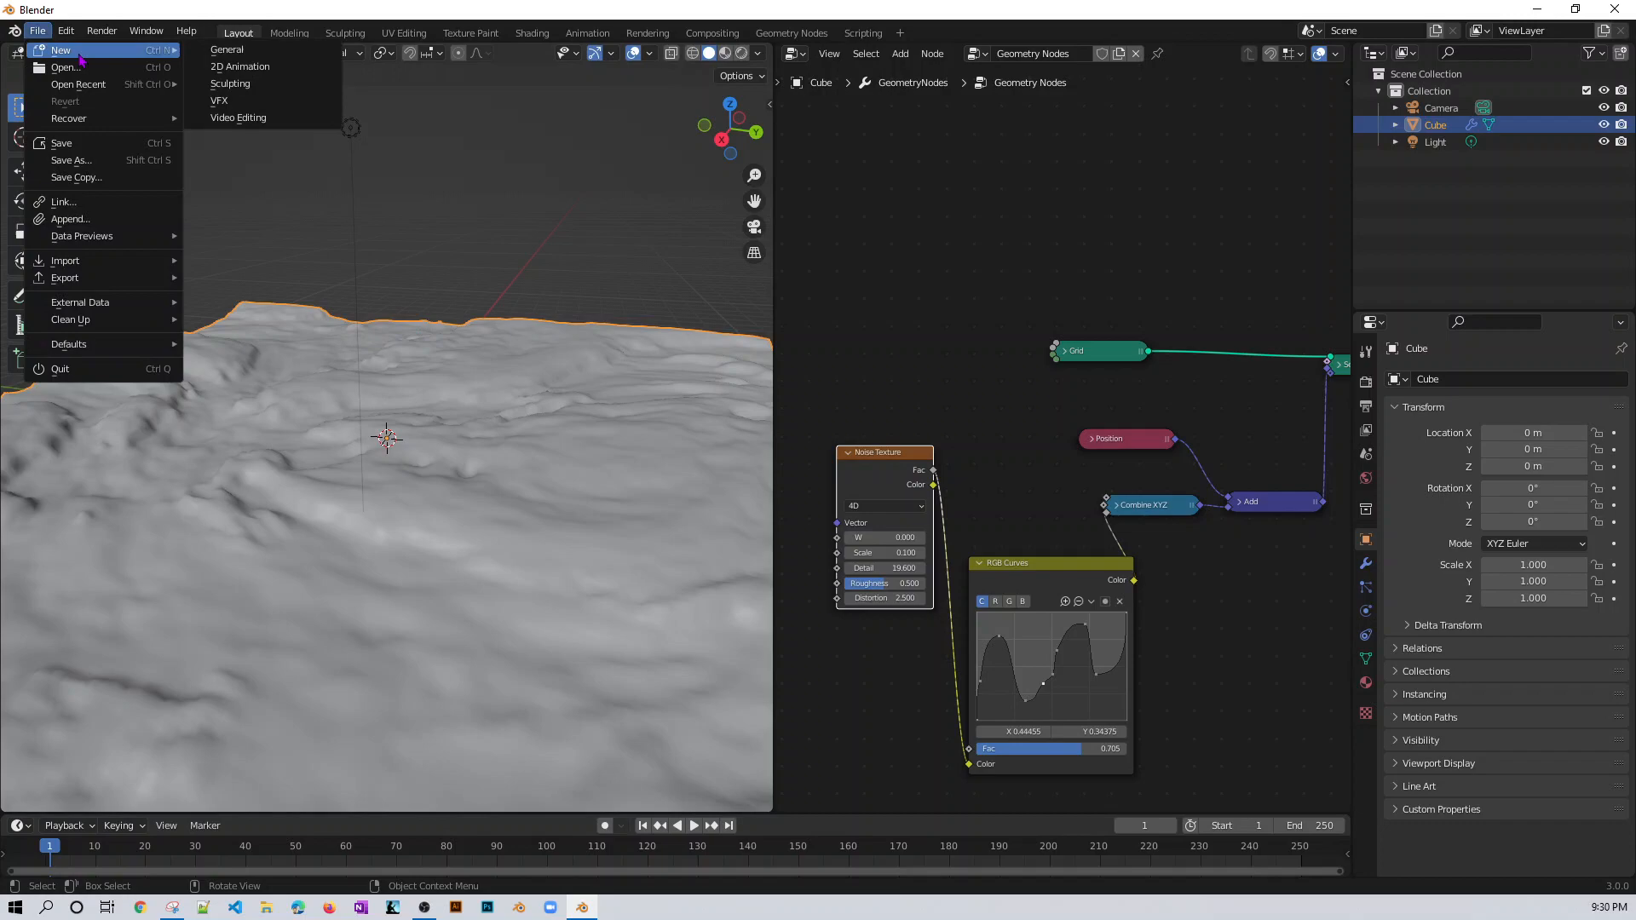
left_click(205, 53)
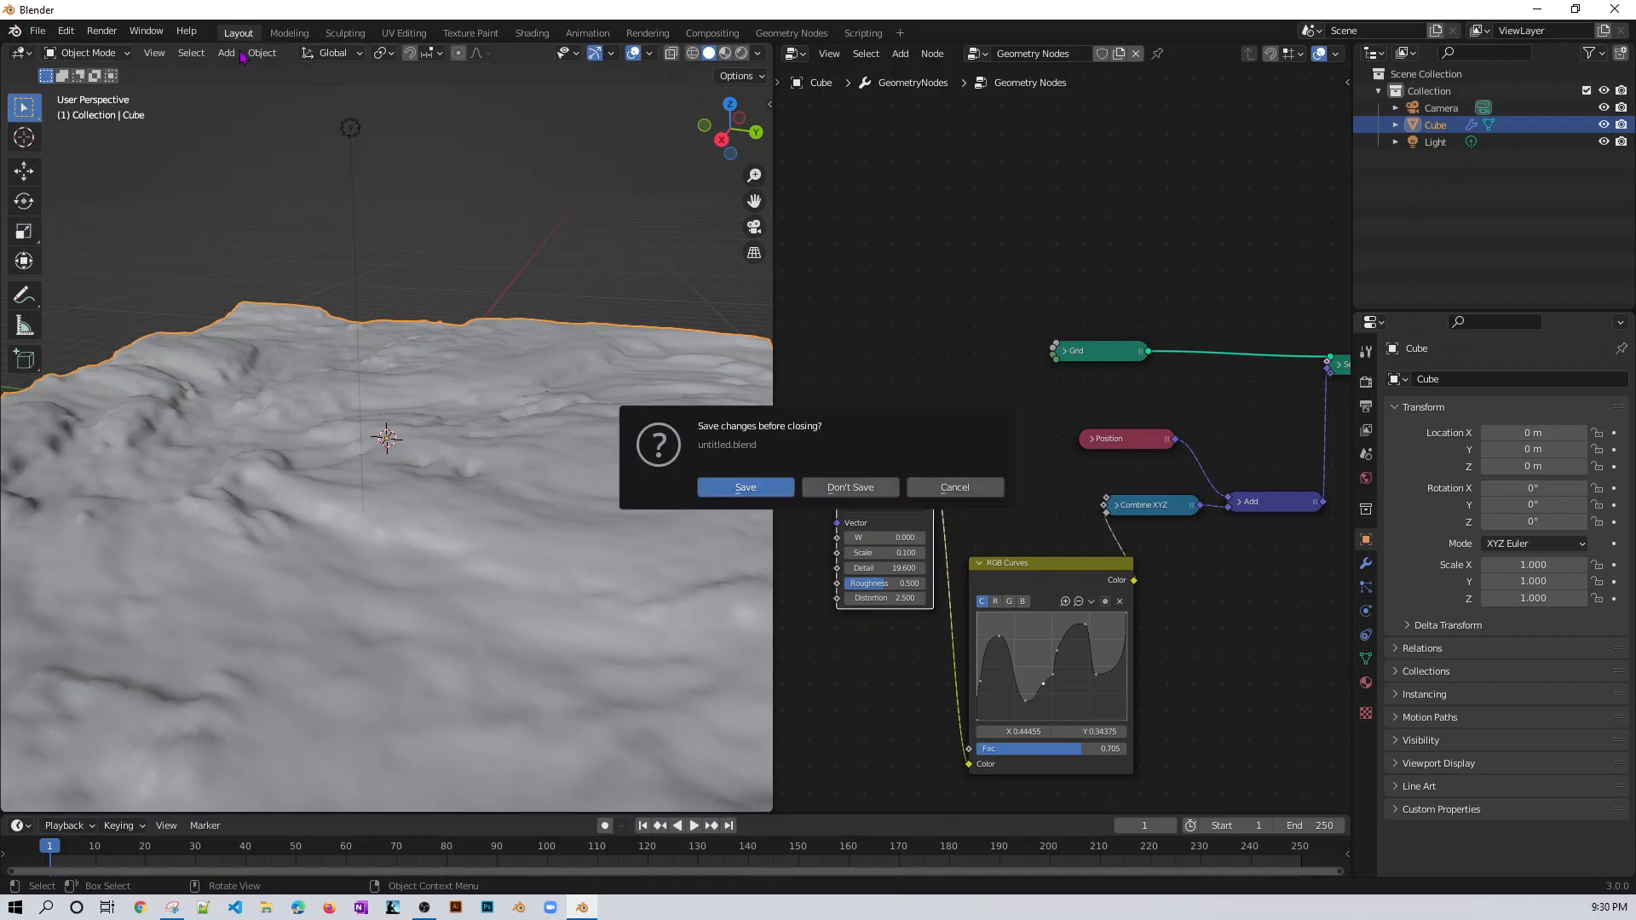
left_click(850, 488)
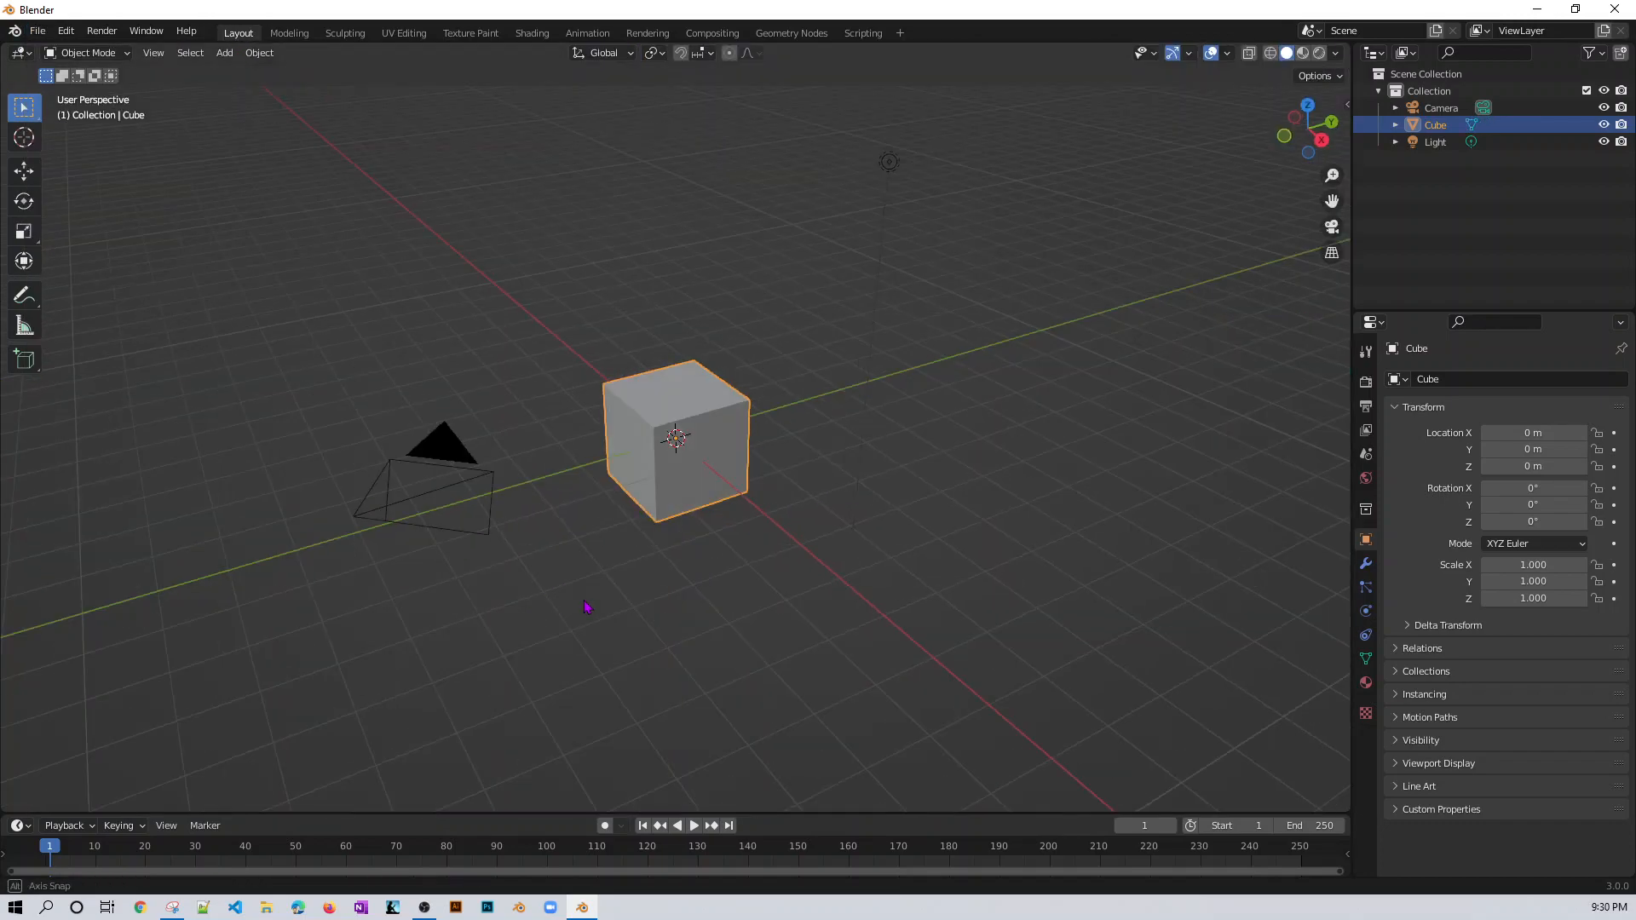
- Hide the camera and the light in the viewport
middle_click_drag(587, 606, 668, 534)
scroll(668, 533, "up", 4)
mouse_move(845, 536)
middle_mouse_down()
mouse_move(791, 518)
mouse_move(828, 533)
middle_mouse_up()
scroll(730, 489, "down", 3)
scroll(914, 521, "down", 2)
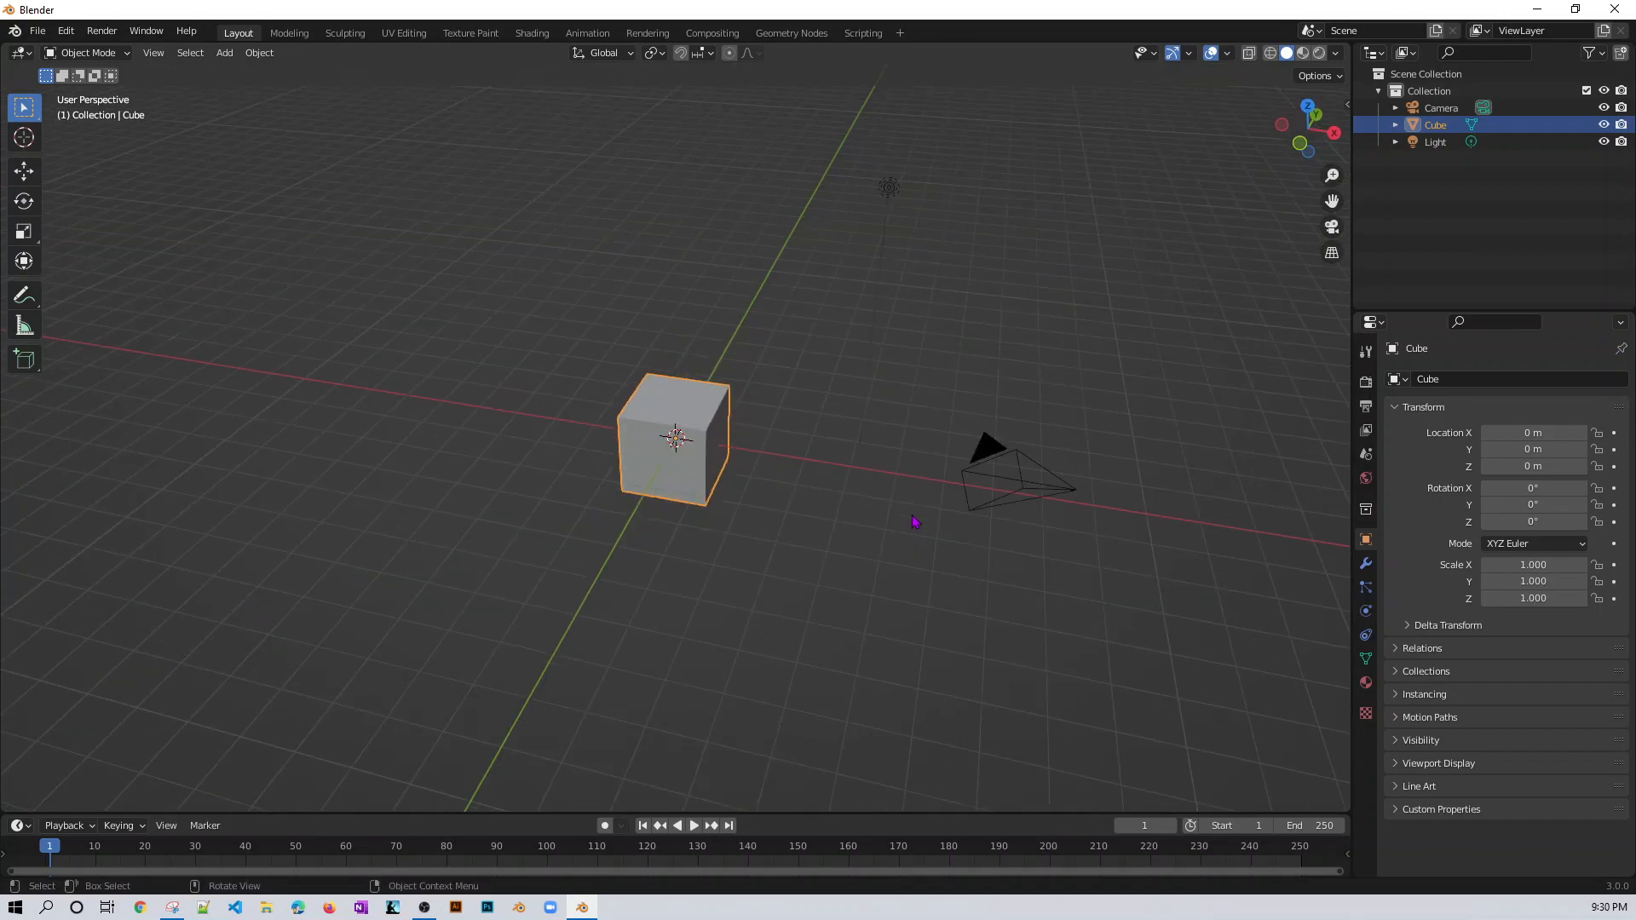
left_click(995, 460)
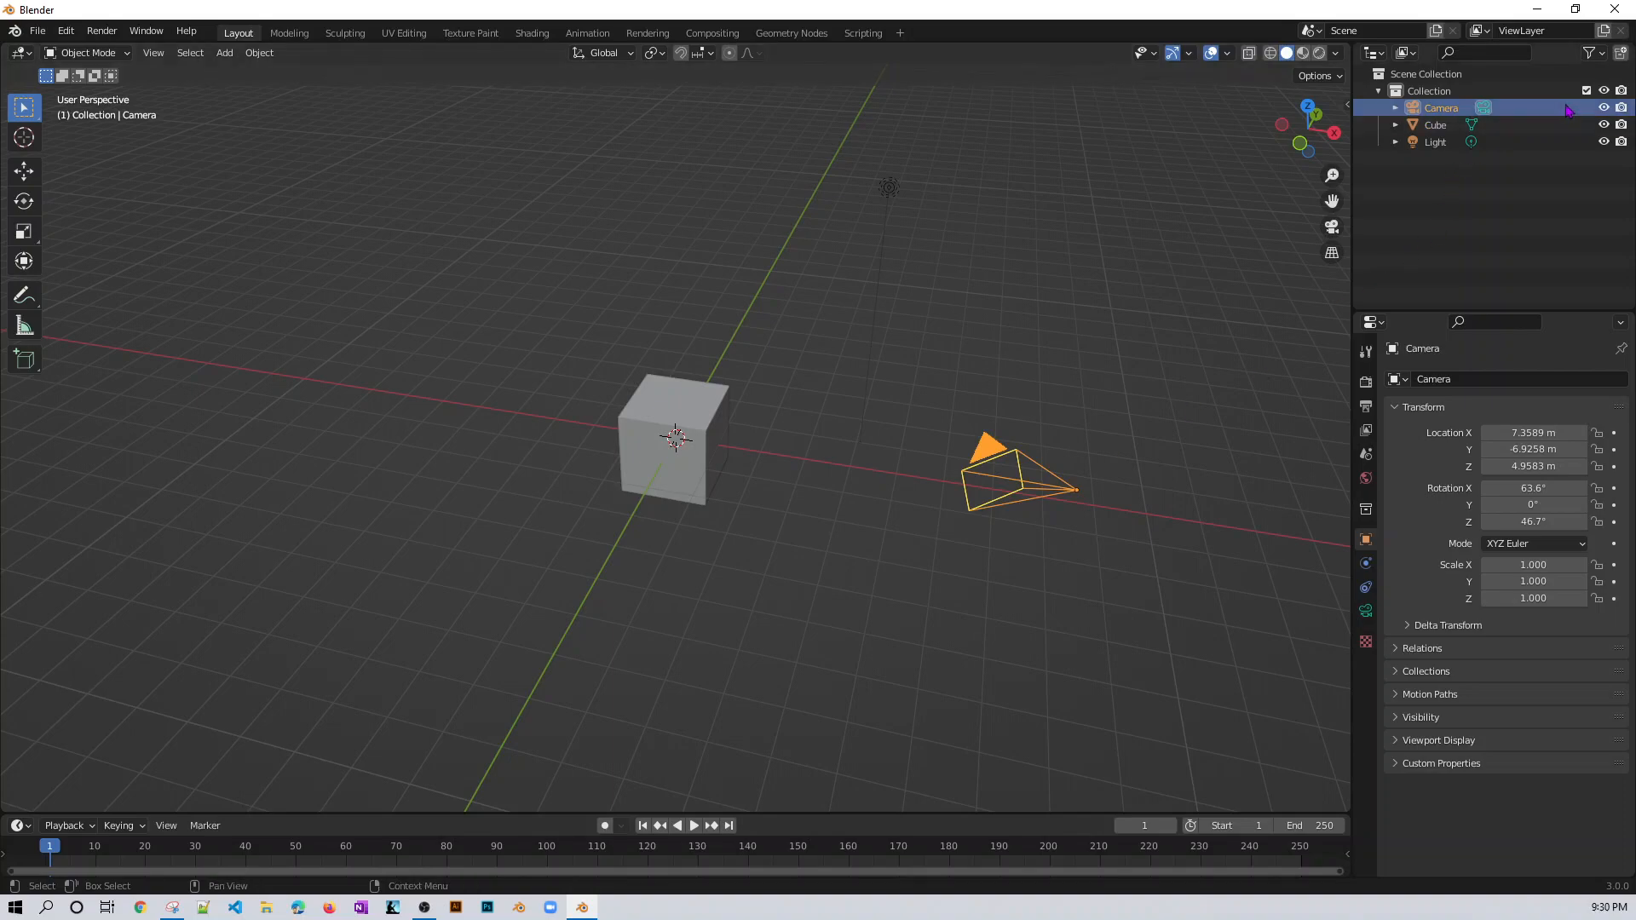
left_click(1604, 107)
left_click(1604, 141)
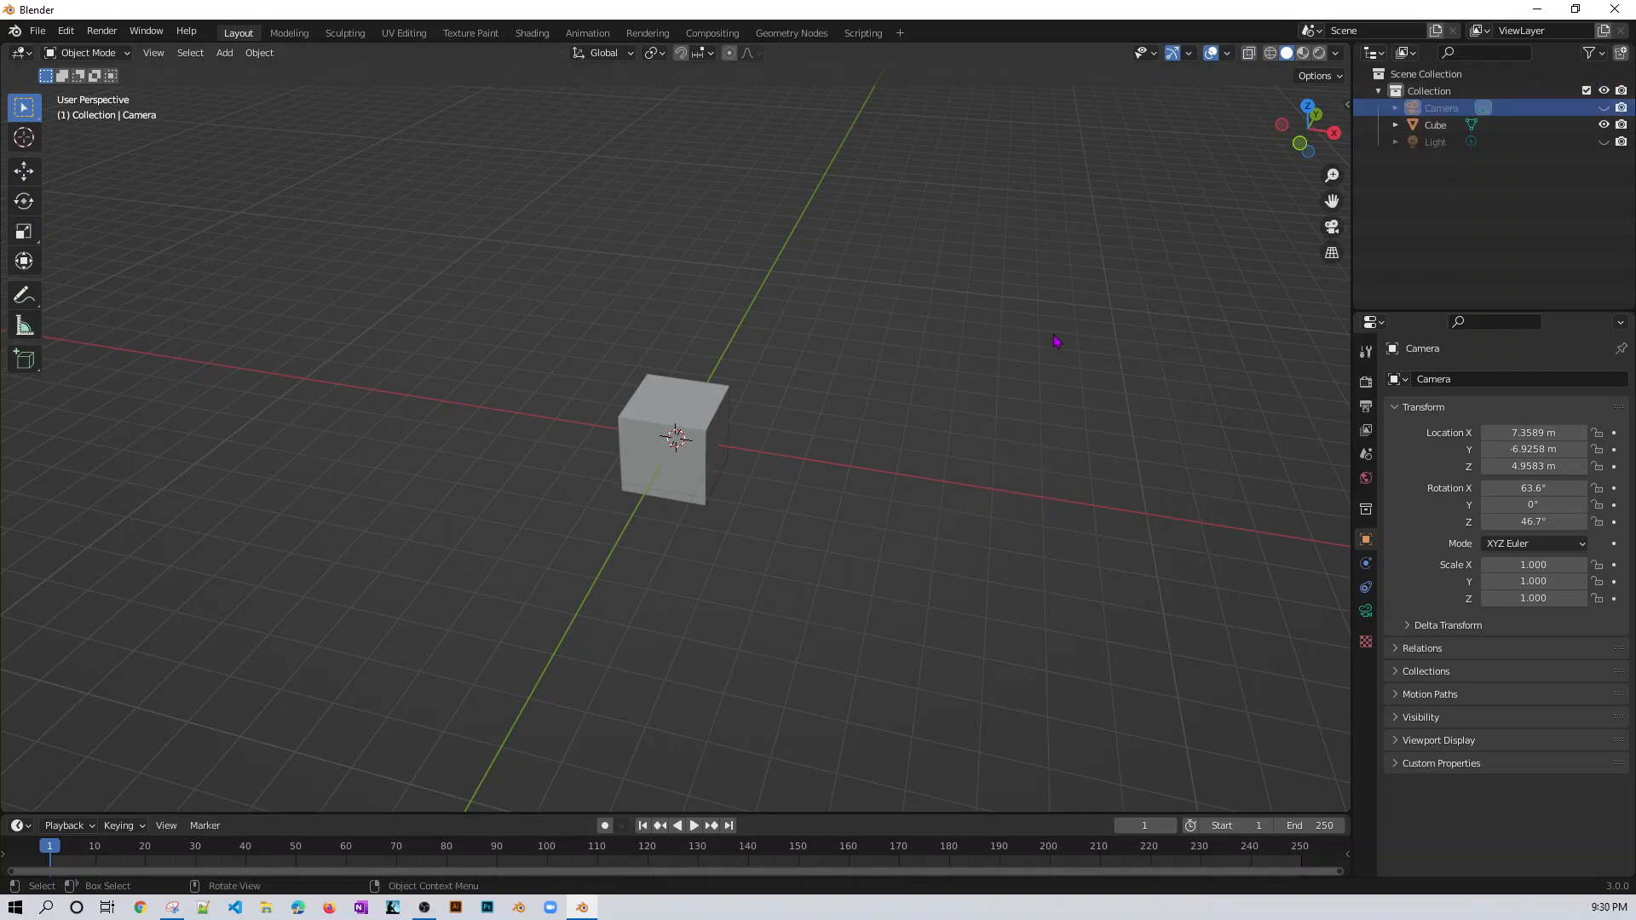
- Split the 3D viewport vertically, turn the wider area into a Geometry Node Editor and hide its sidebar
middle_click_drag(994, 435, 921, 408)
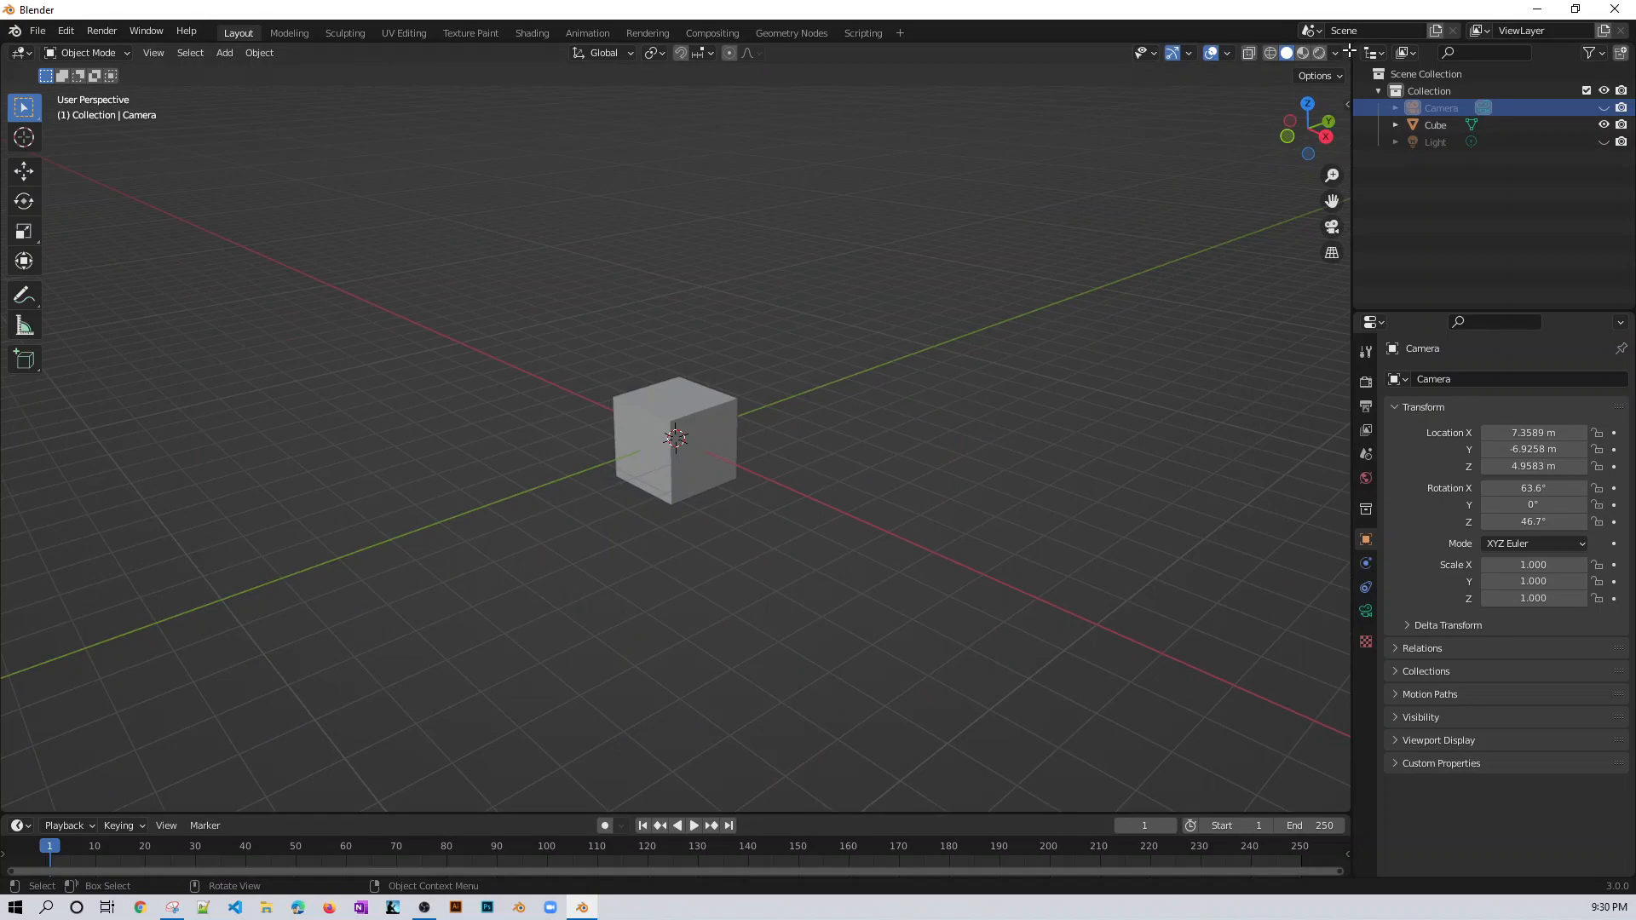
left_click_drag(1349, 51, 1105, 30)
left_click_drag(1342, 52, 459, 64)
left_click(482, 54)
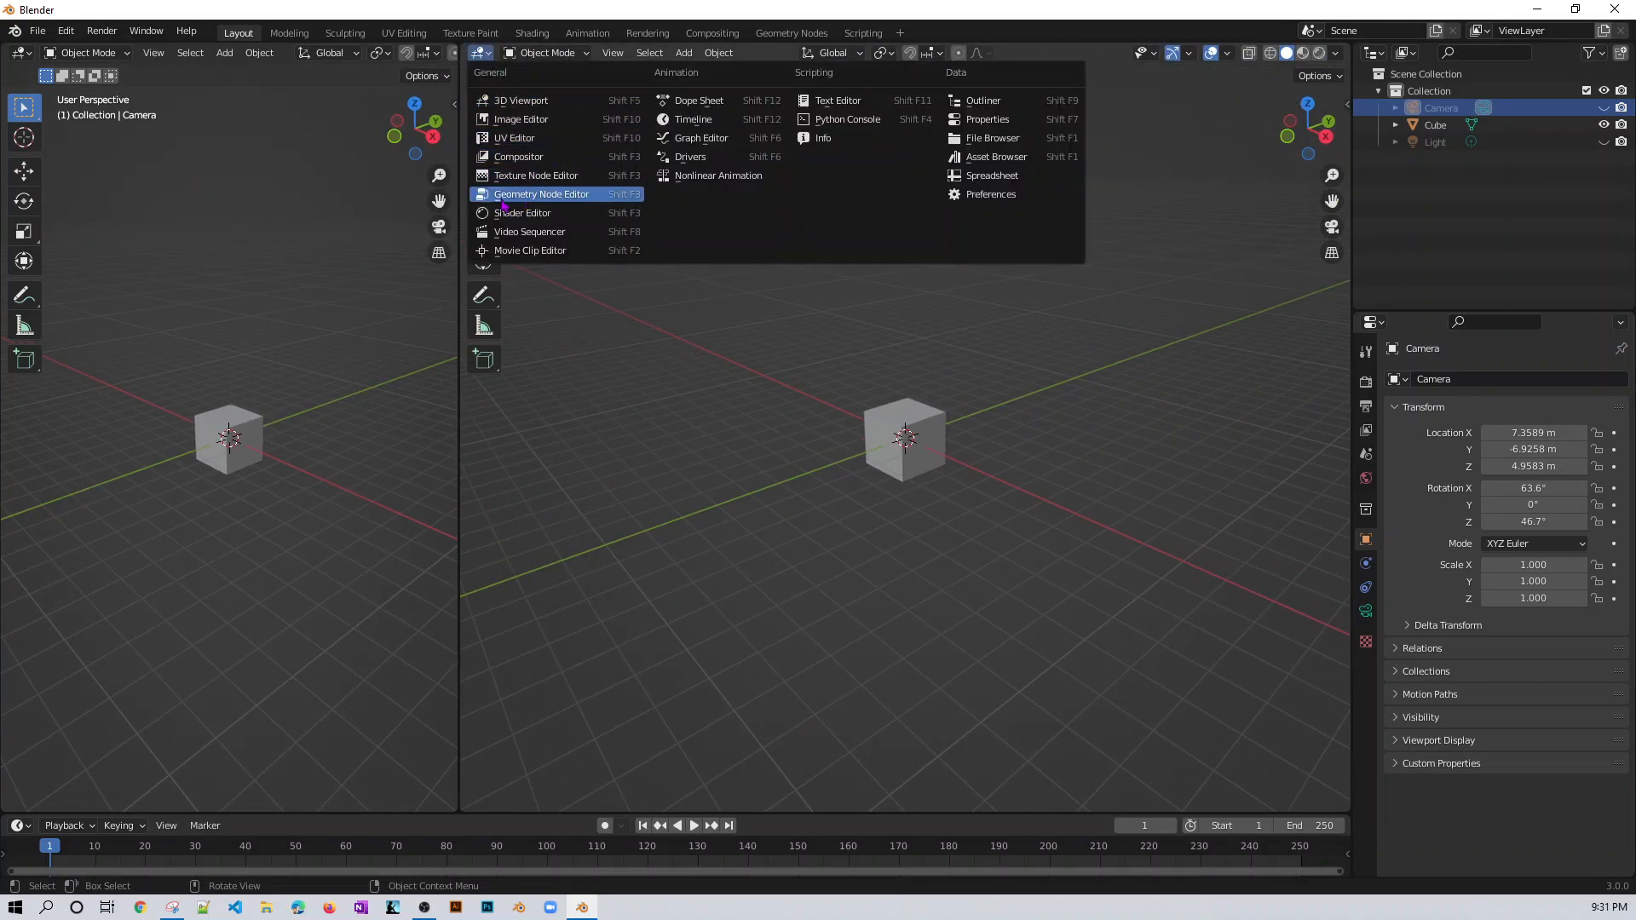
left_click(545, 198)
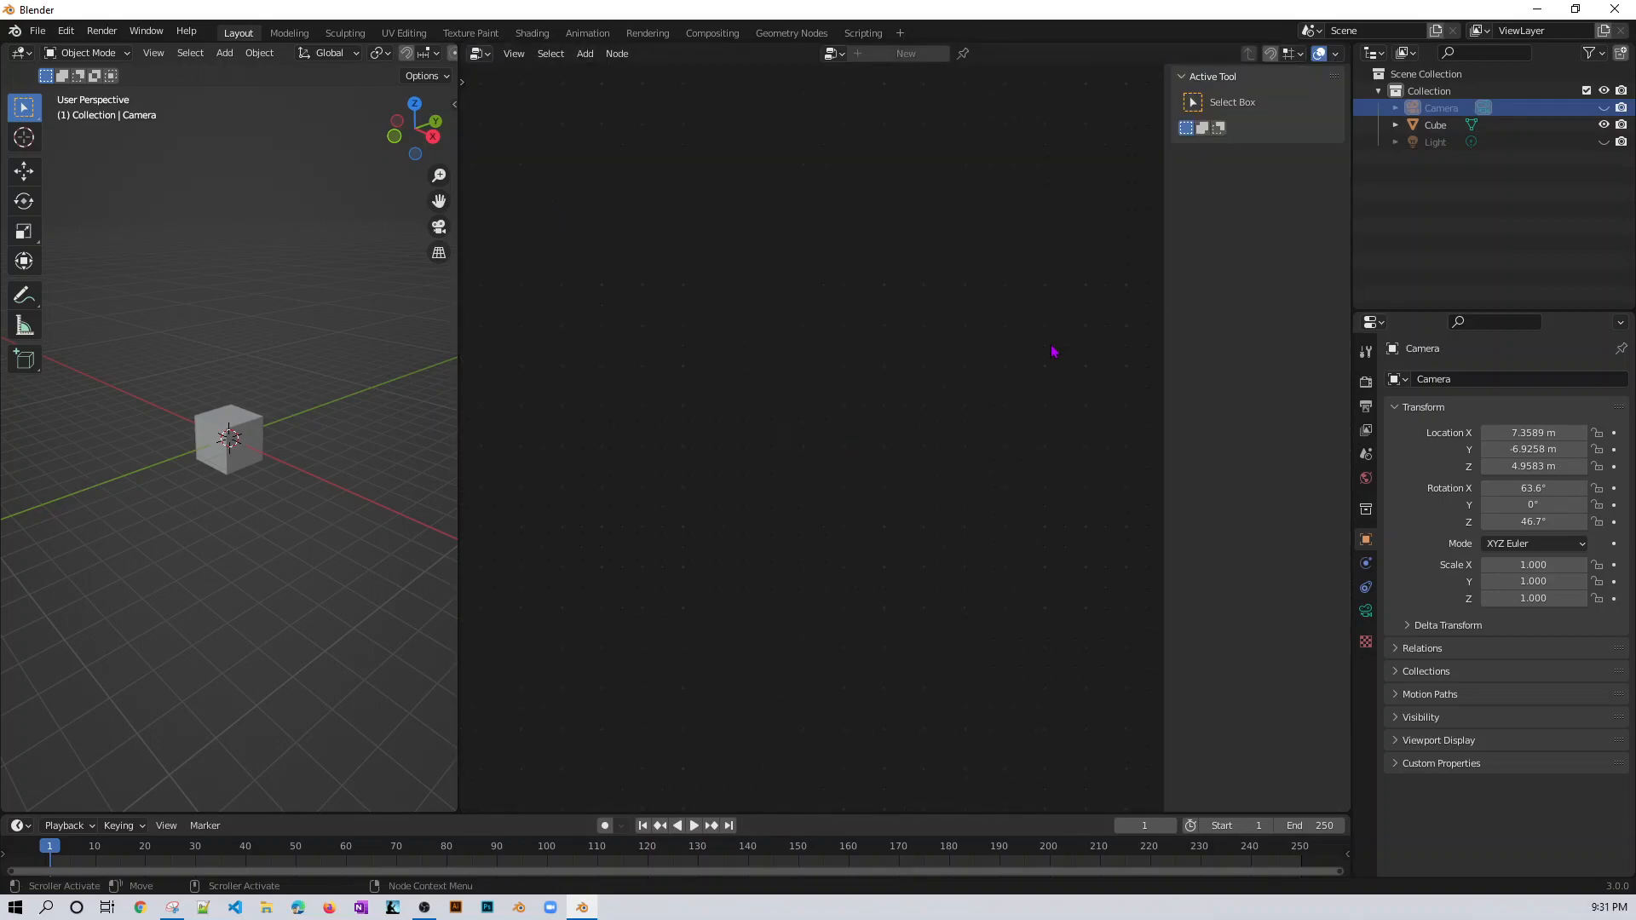
key("n")
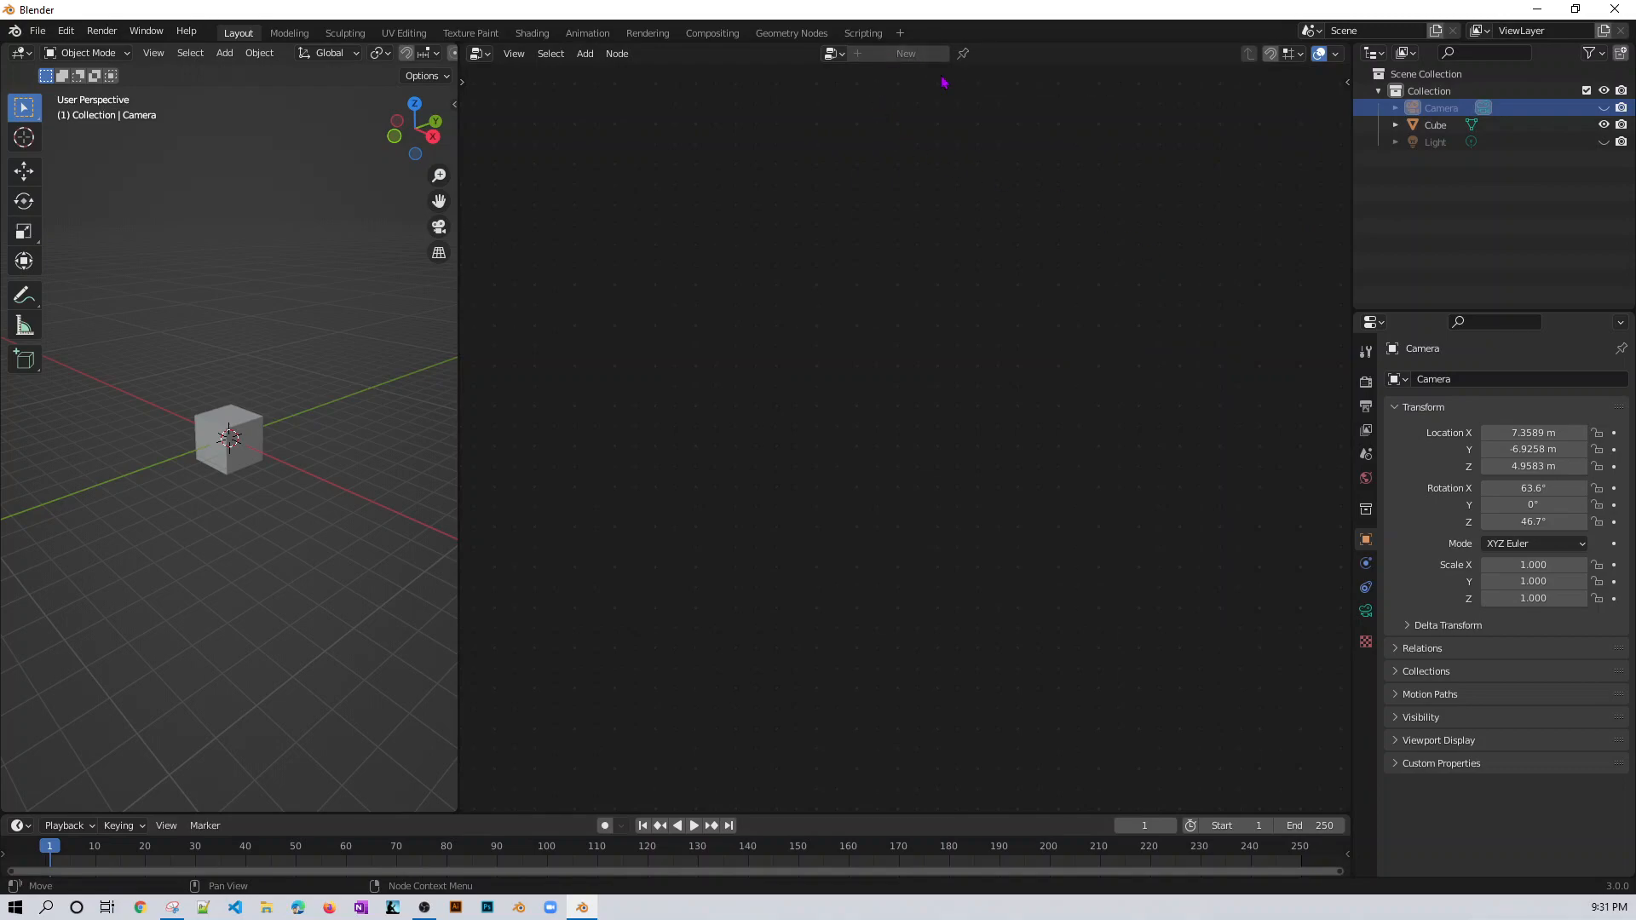
- Create a new geometry node tree on the cube
left_click(239, 436)
left_click(907, 53)
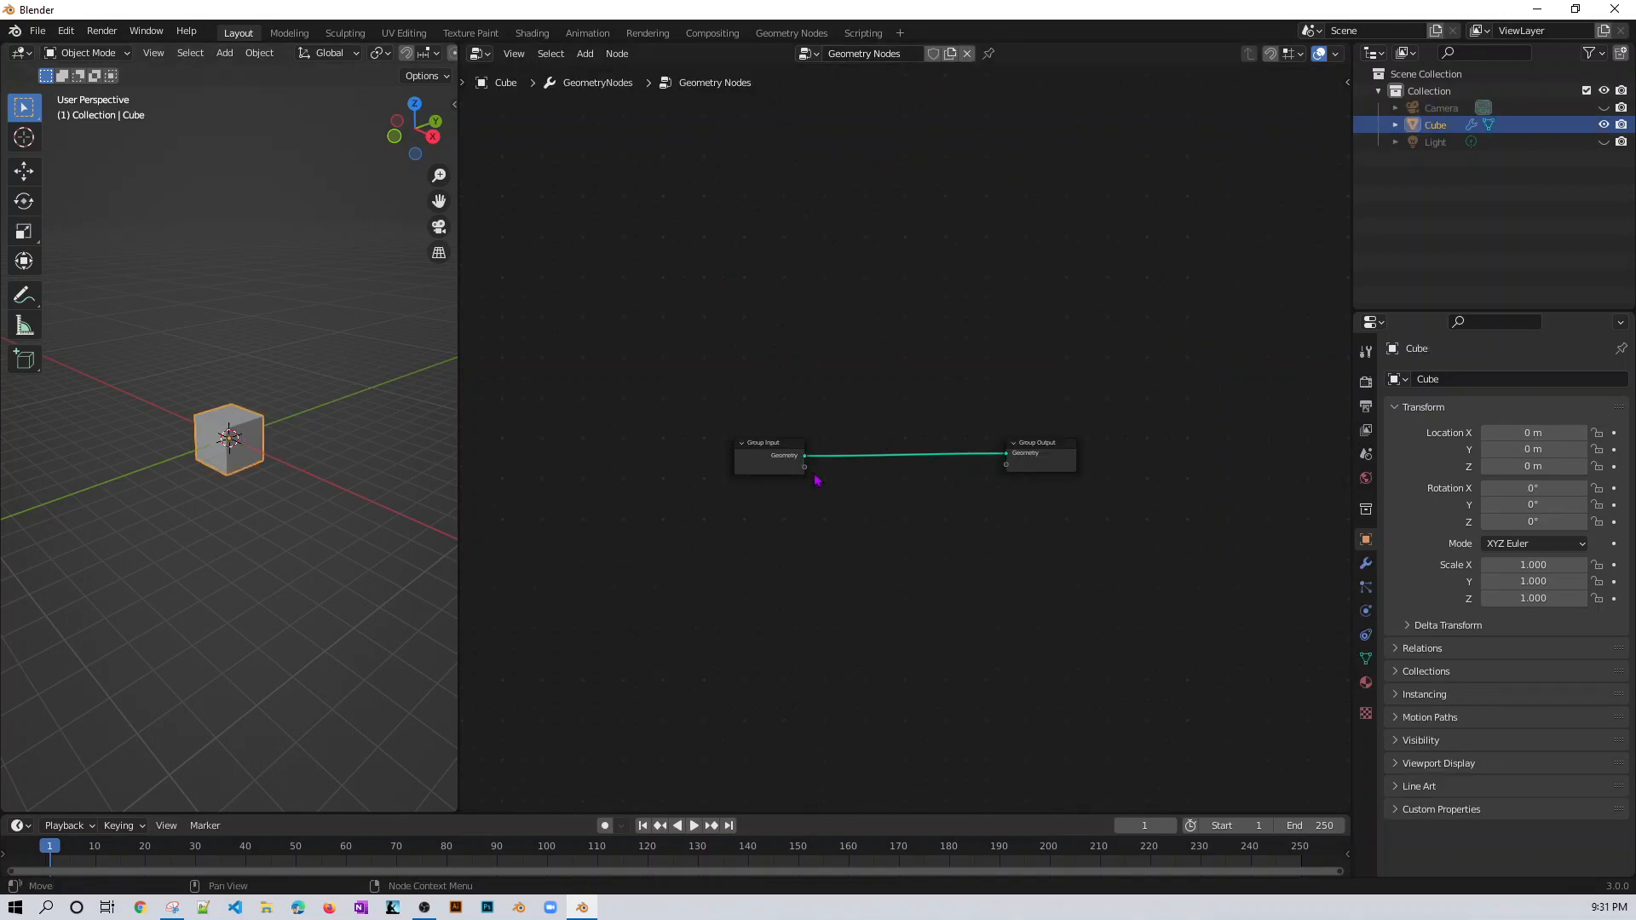
scroll(817, 480, "up", 2)
middle_click_drag(1026, 540, 1037, 478)
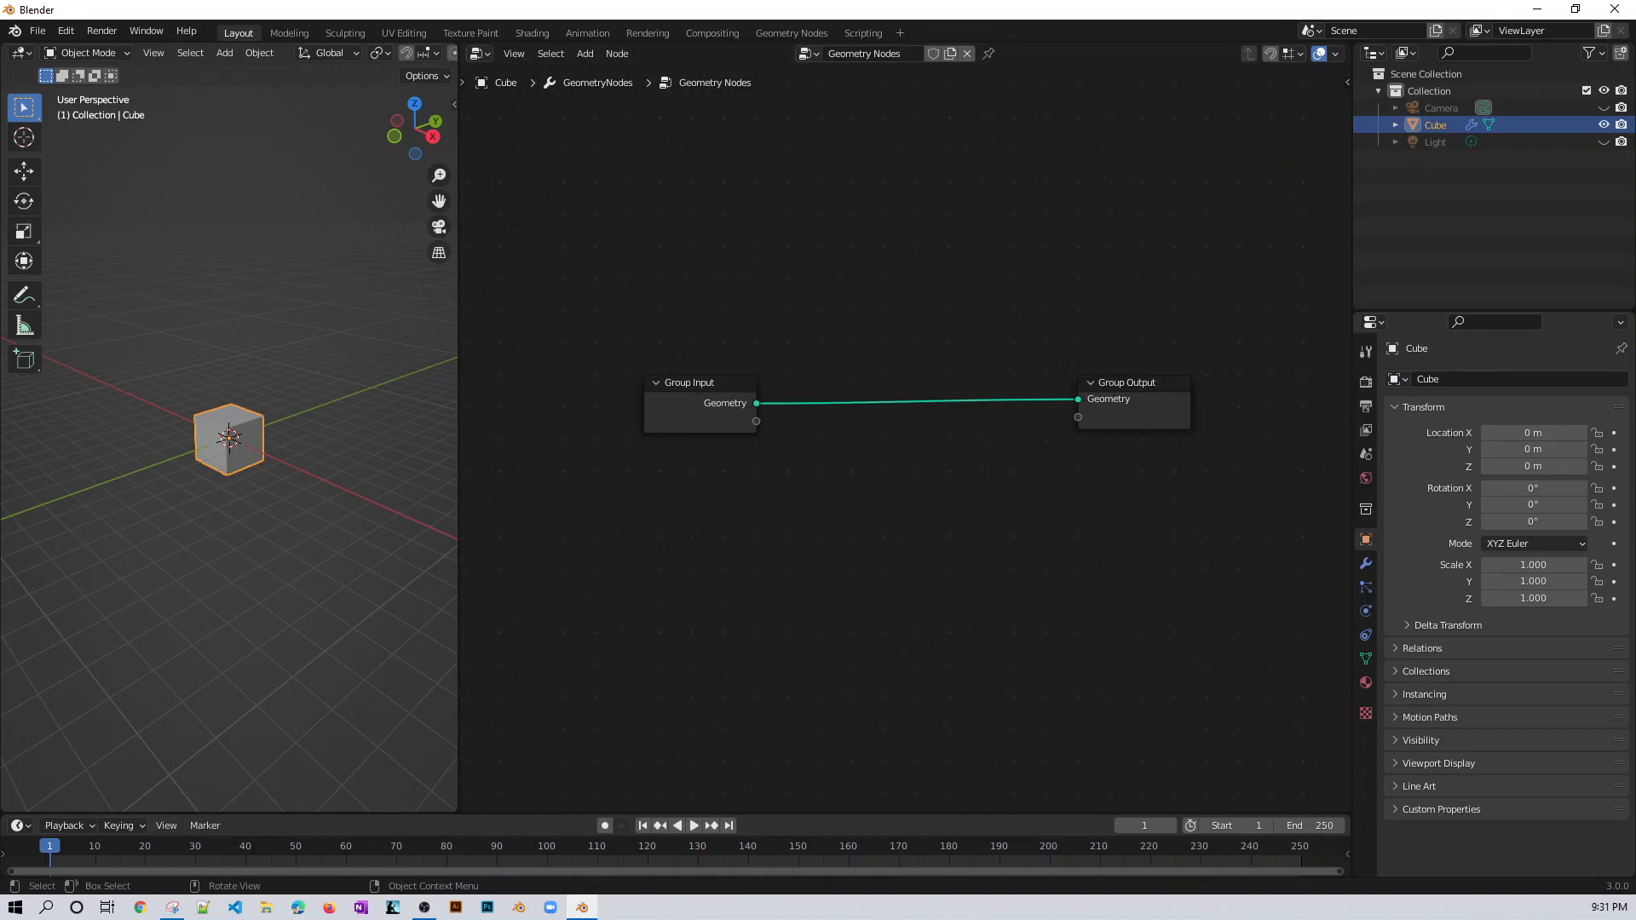
- Delete the Group Input node and move the Group Output node up and slightly to the right
left_click(705, 391)
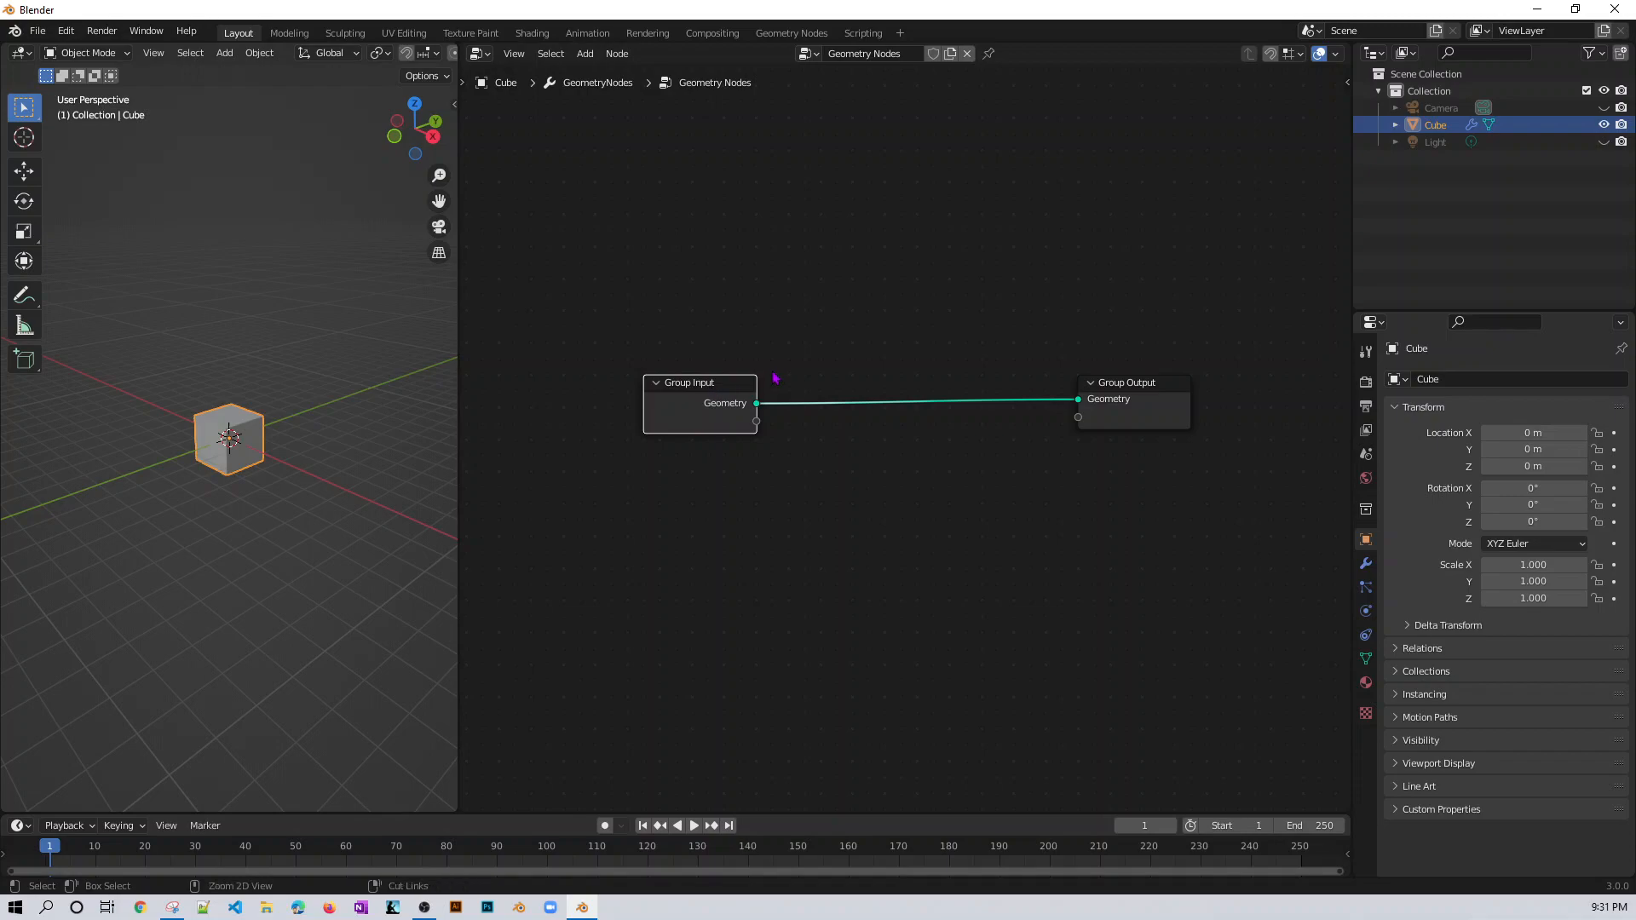
key("x")
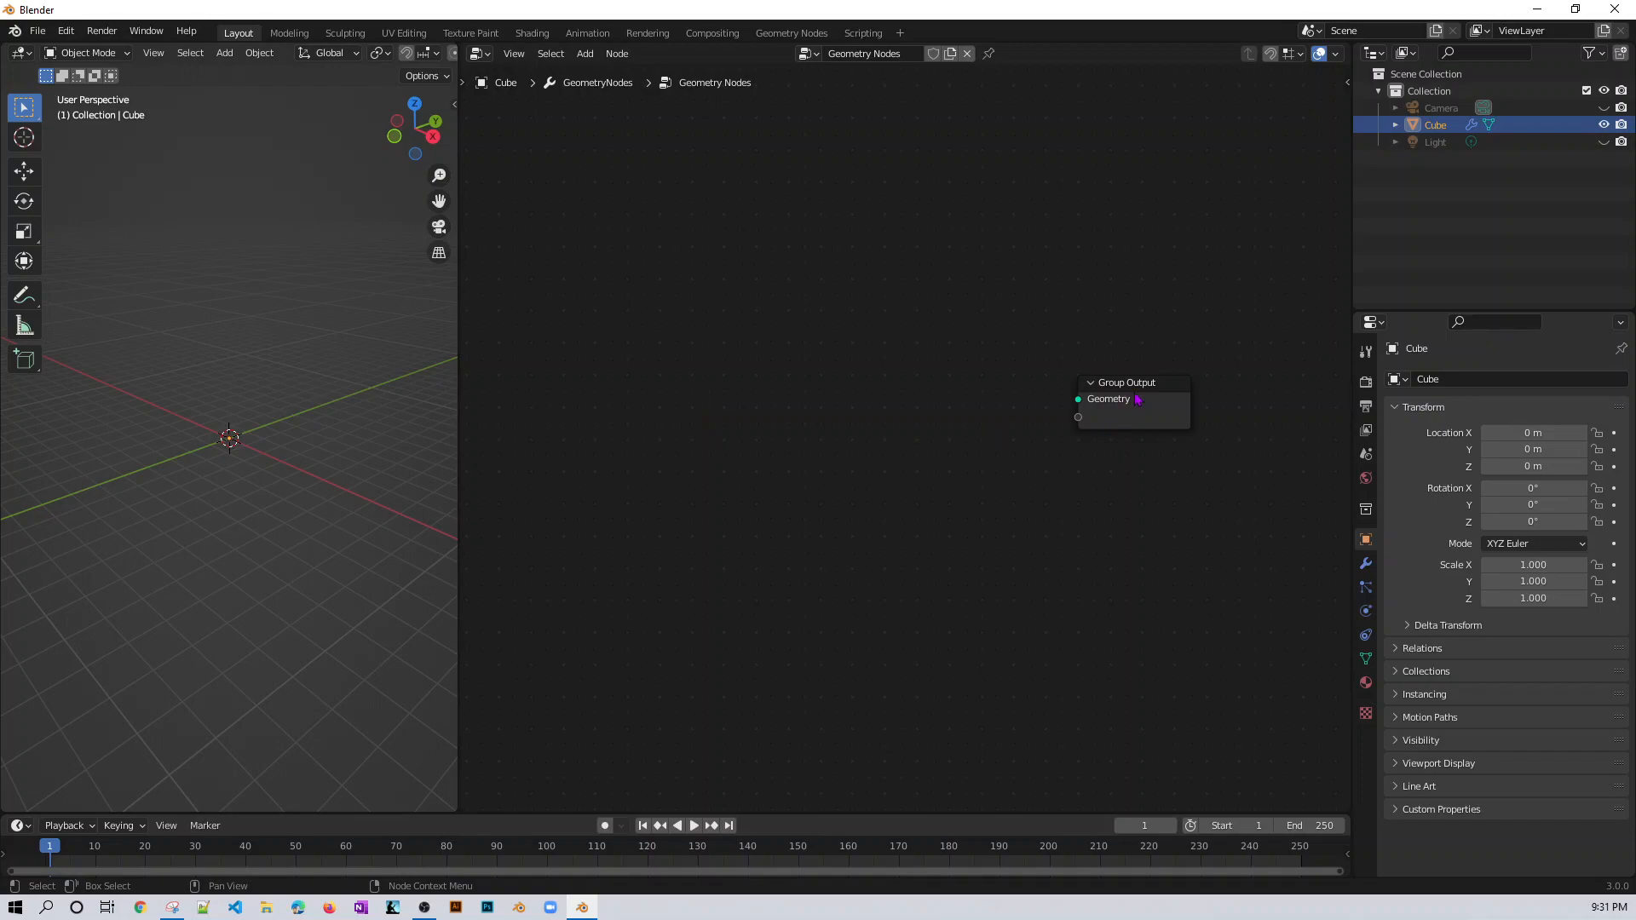
left_click_drag(1139, 391, 1191, 196)
left_click(991, 414)
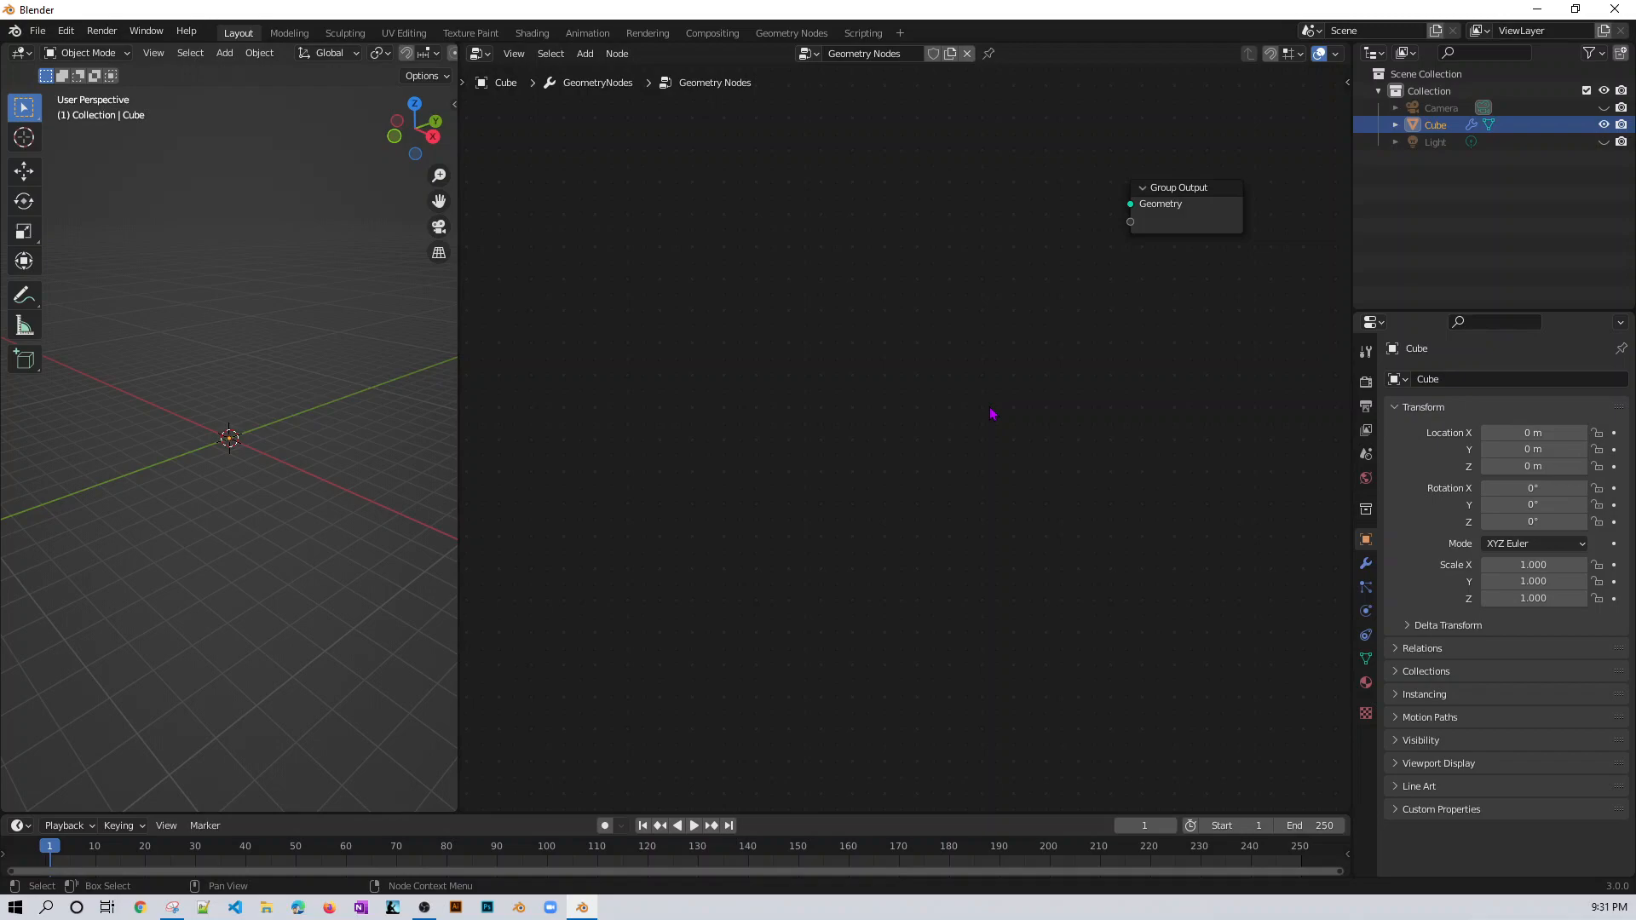
- Add a Grid mesh node to the left of and below the Group Output node
key("shift+a")
left_click(687, 367)
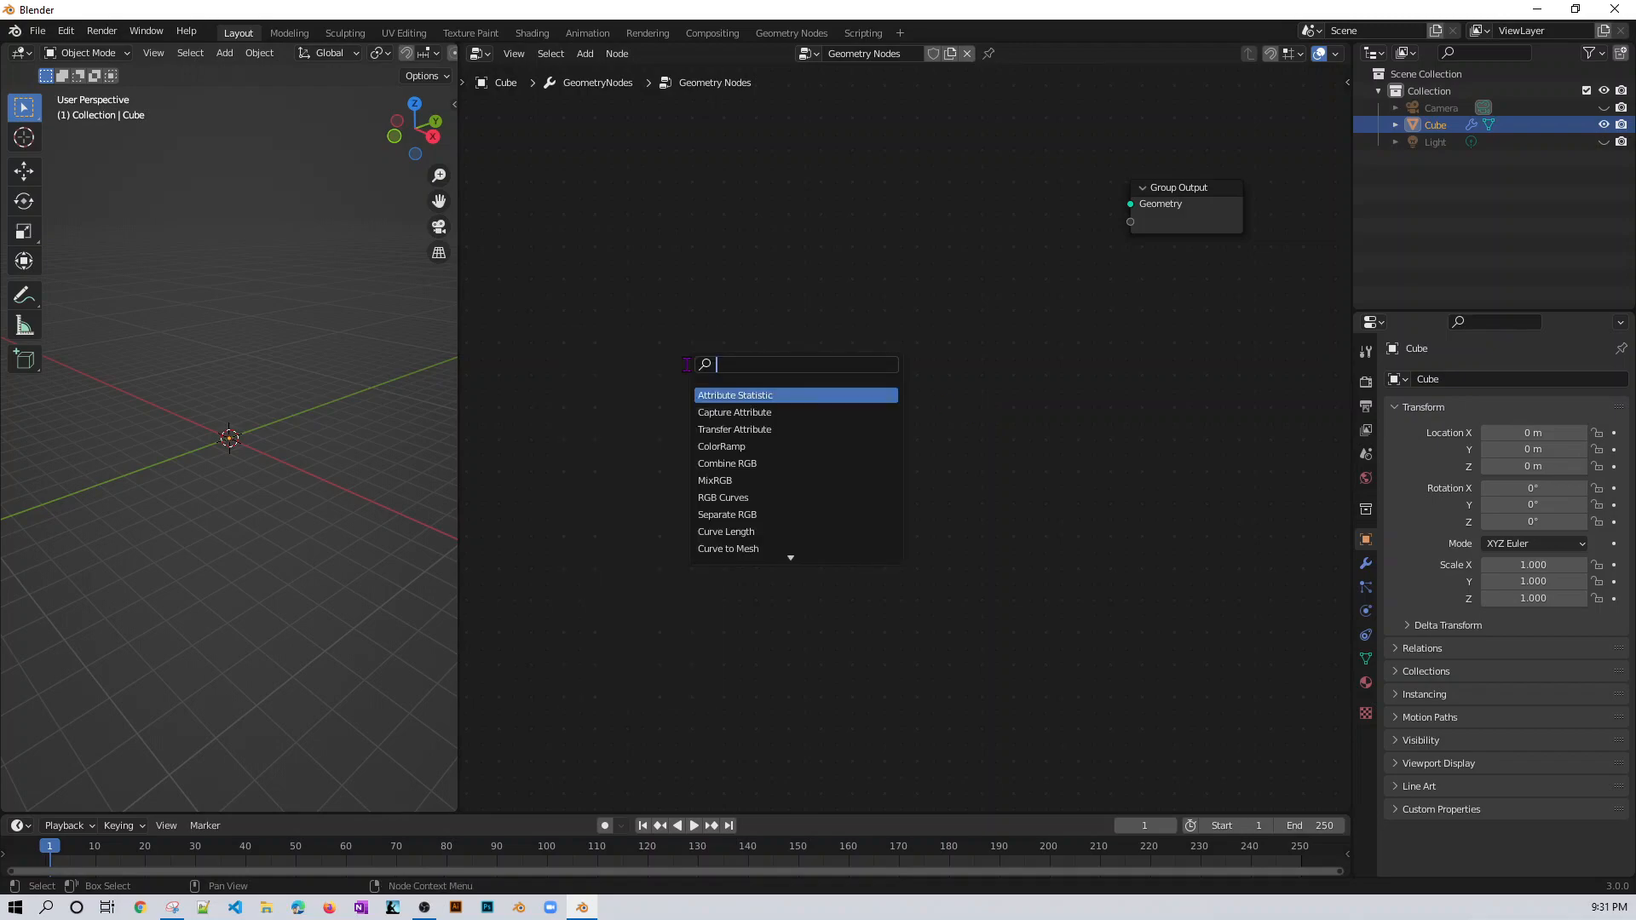
type("grid")
key("Return")
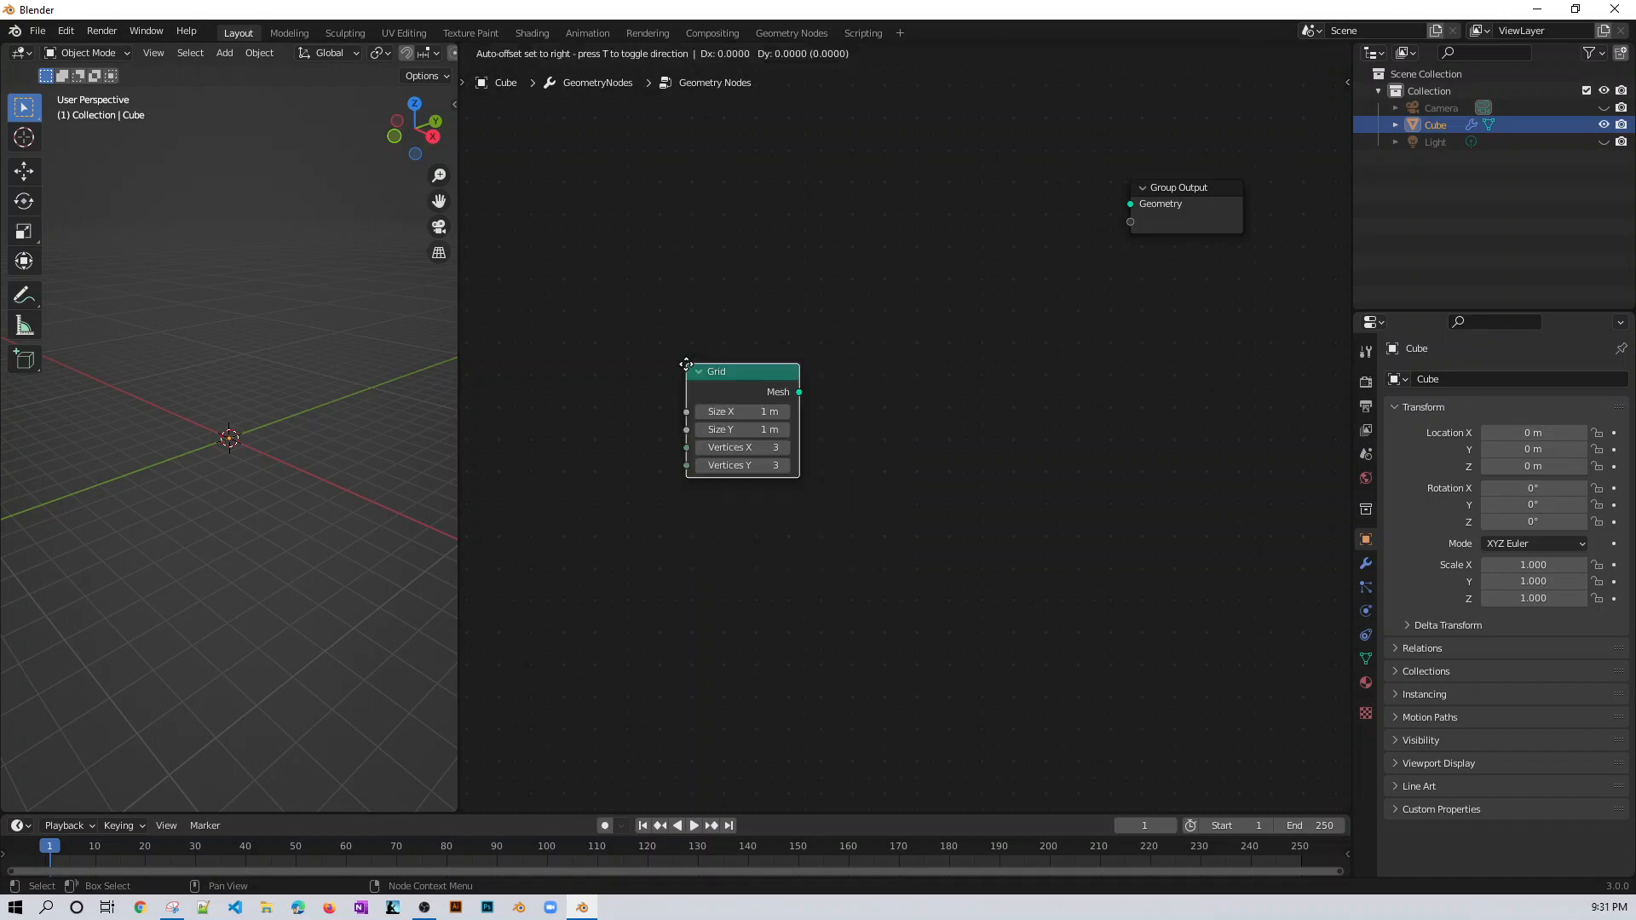
left_click(601, 311)
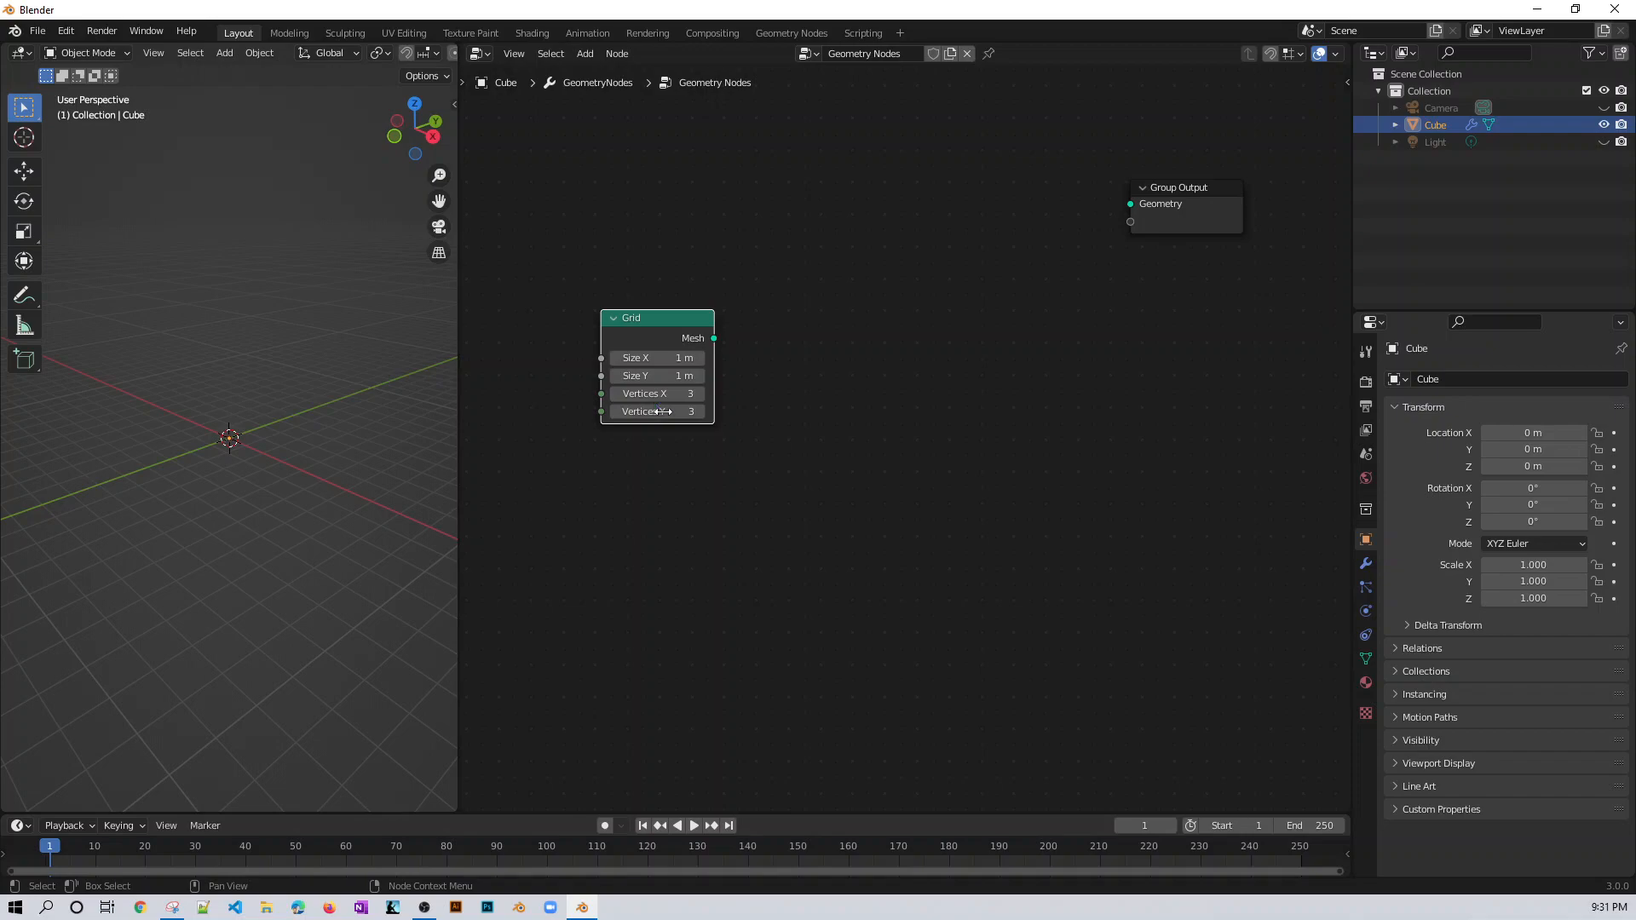
- Add a Join Geometry node beside the Group Output and connect its Geometry output to the Group Output's Geometry input
left_click(869, 514)
key("shift+a")
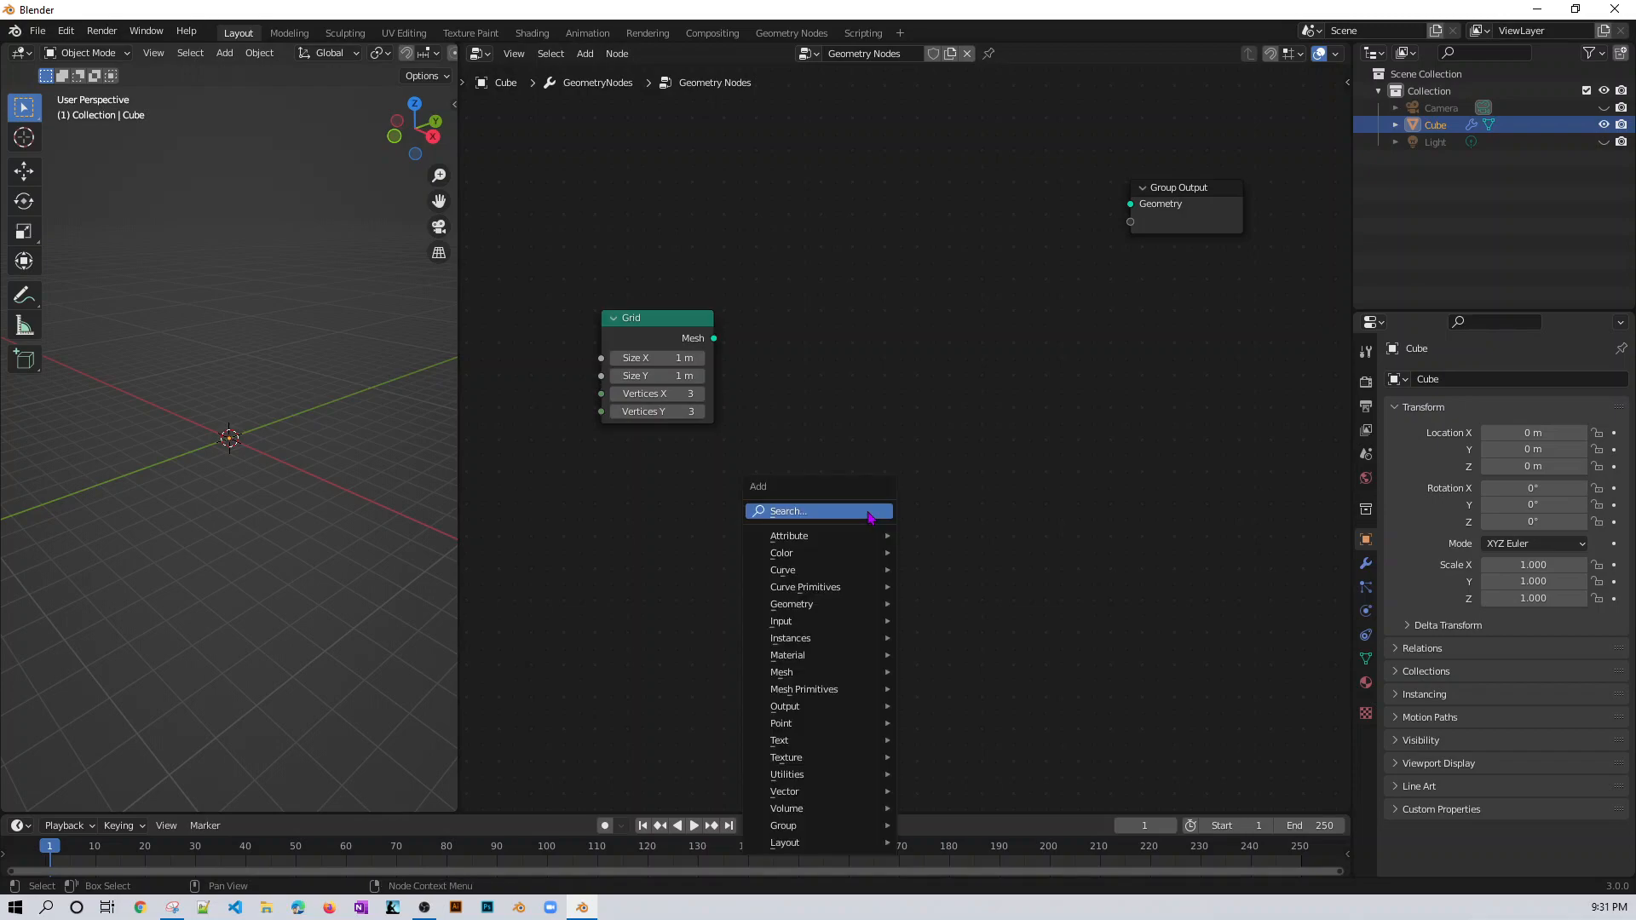
left_click(869, 513)
type("join")
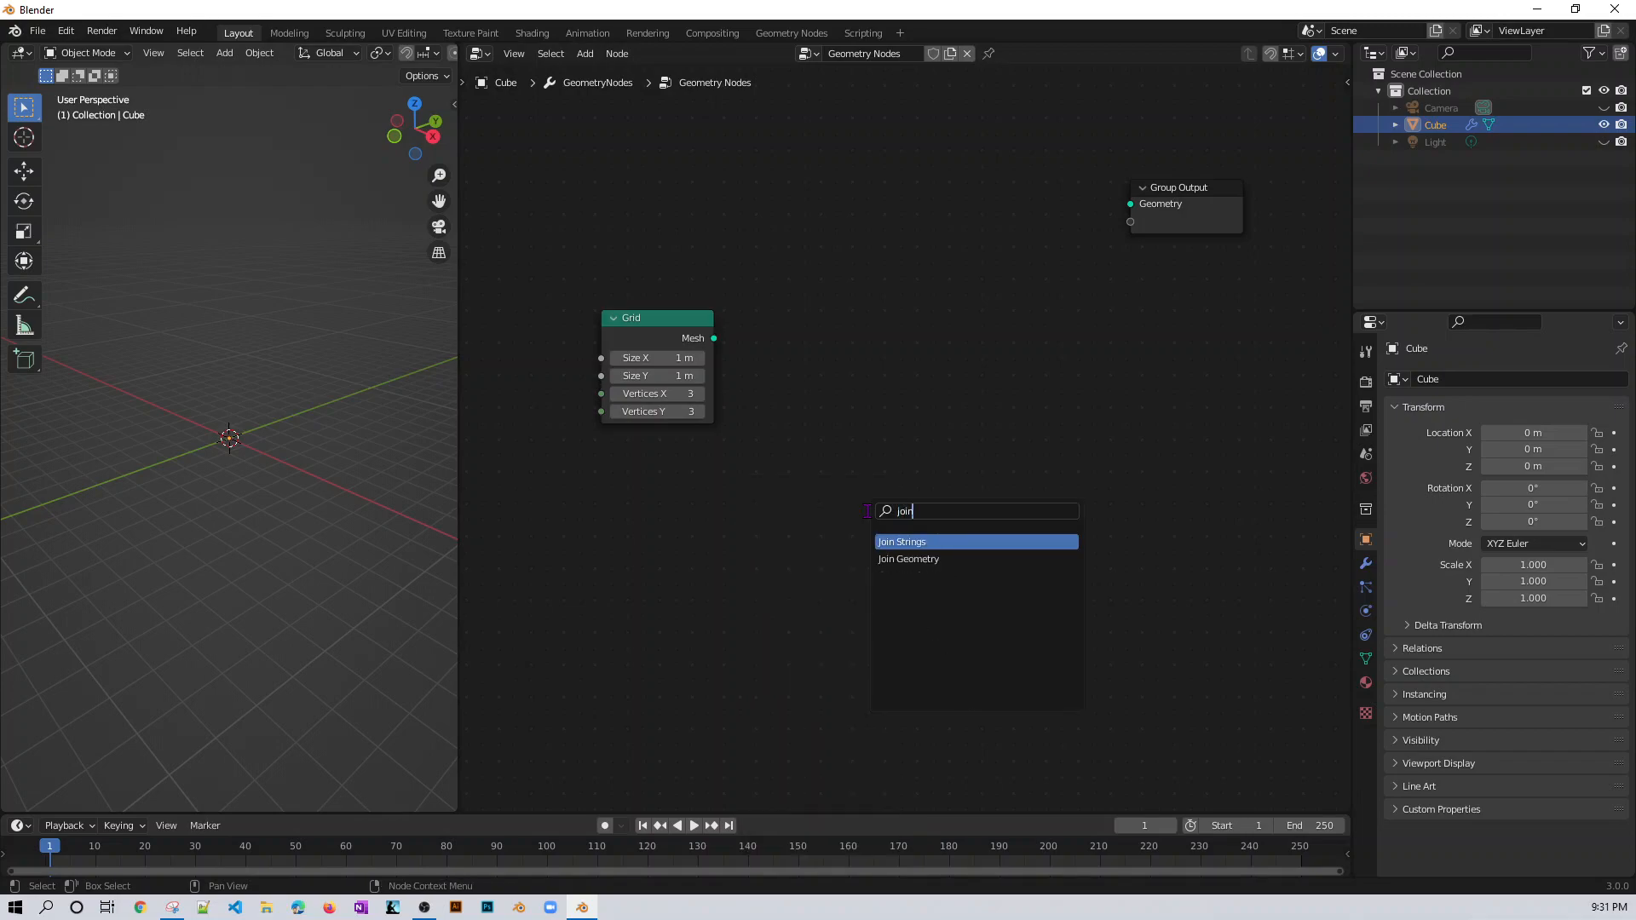
key("Down")
key("Return")
left_click(1061, 245)
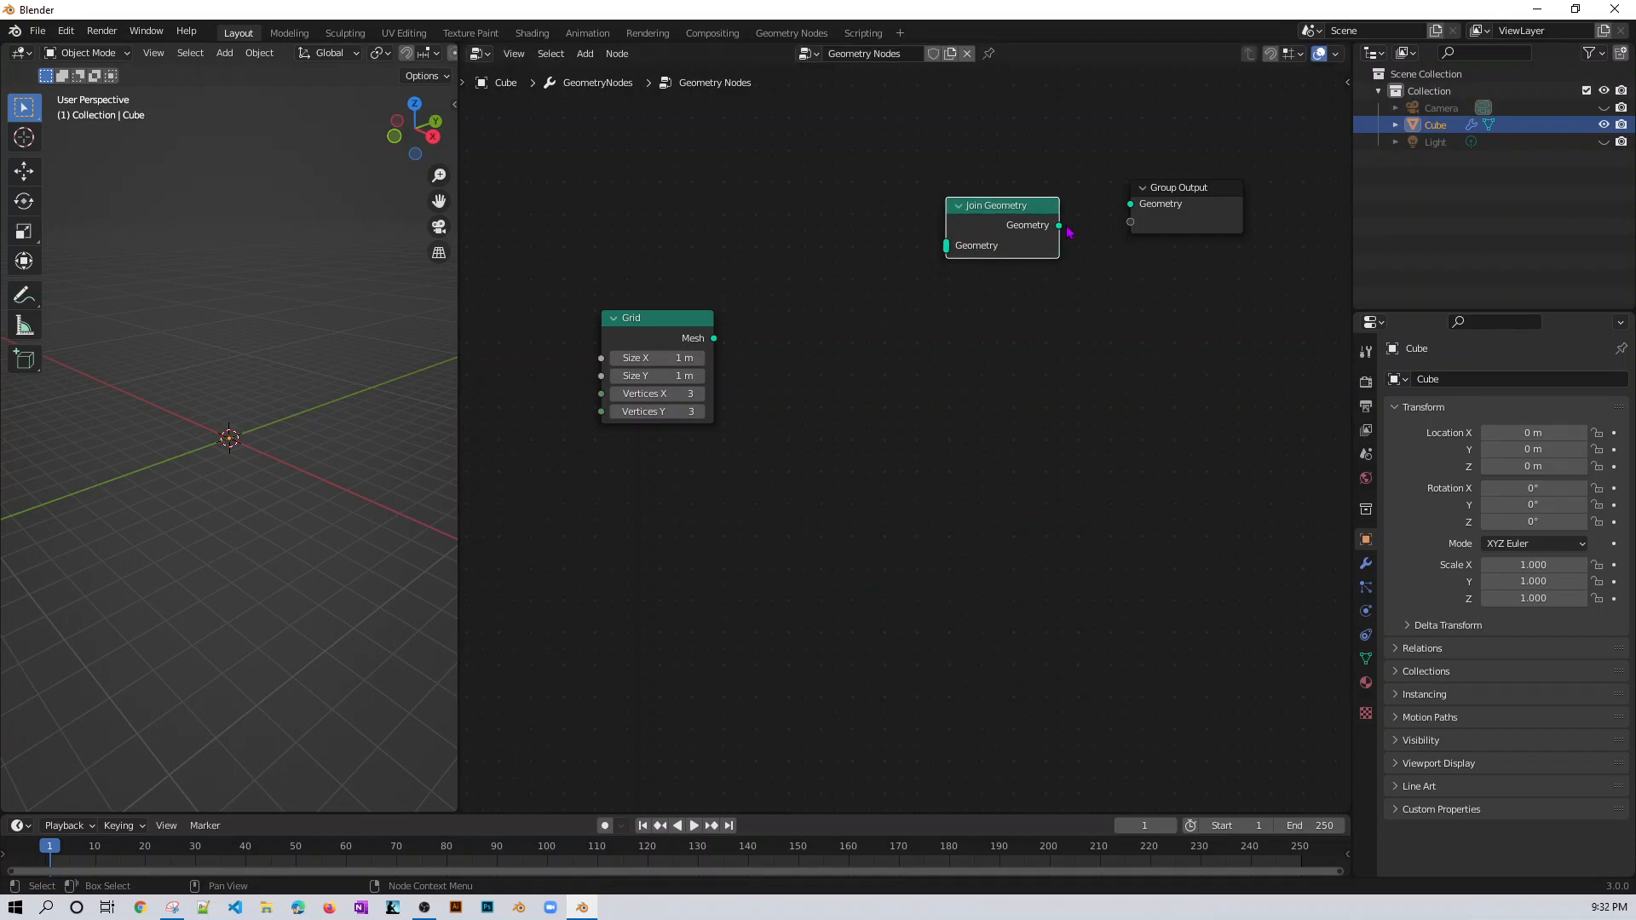
left_click_drag(1067, 232, 1132, 205)
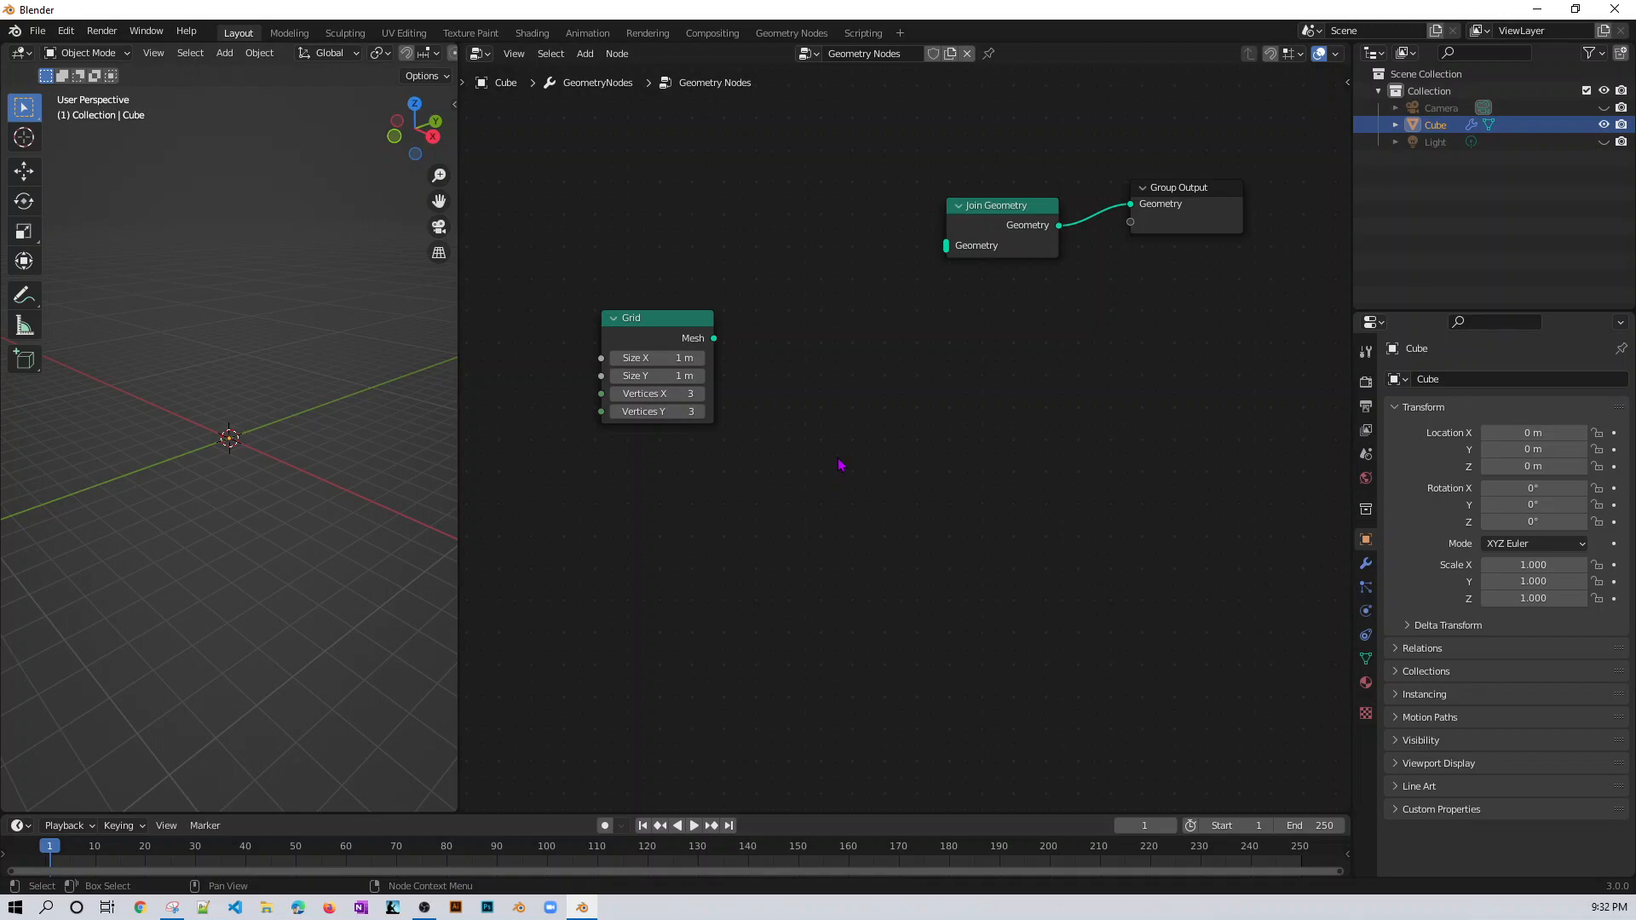
- Add a Set Position node between the Grid and Join Geometry nodes, slightly below them
key("shift+a")
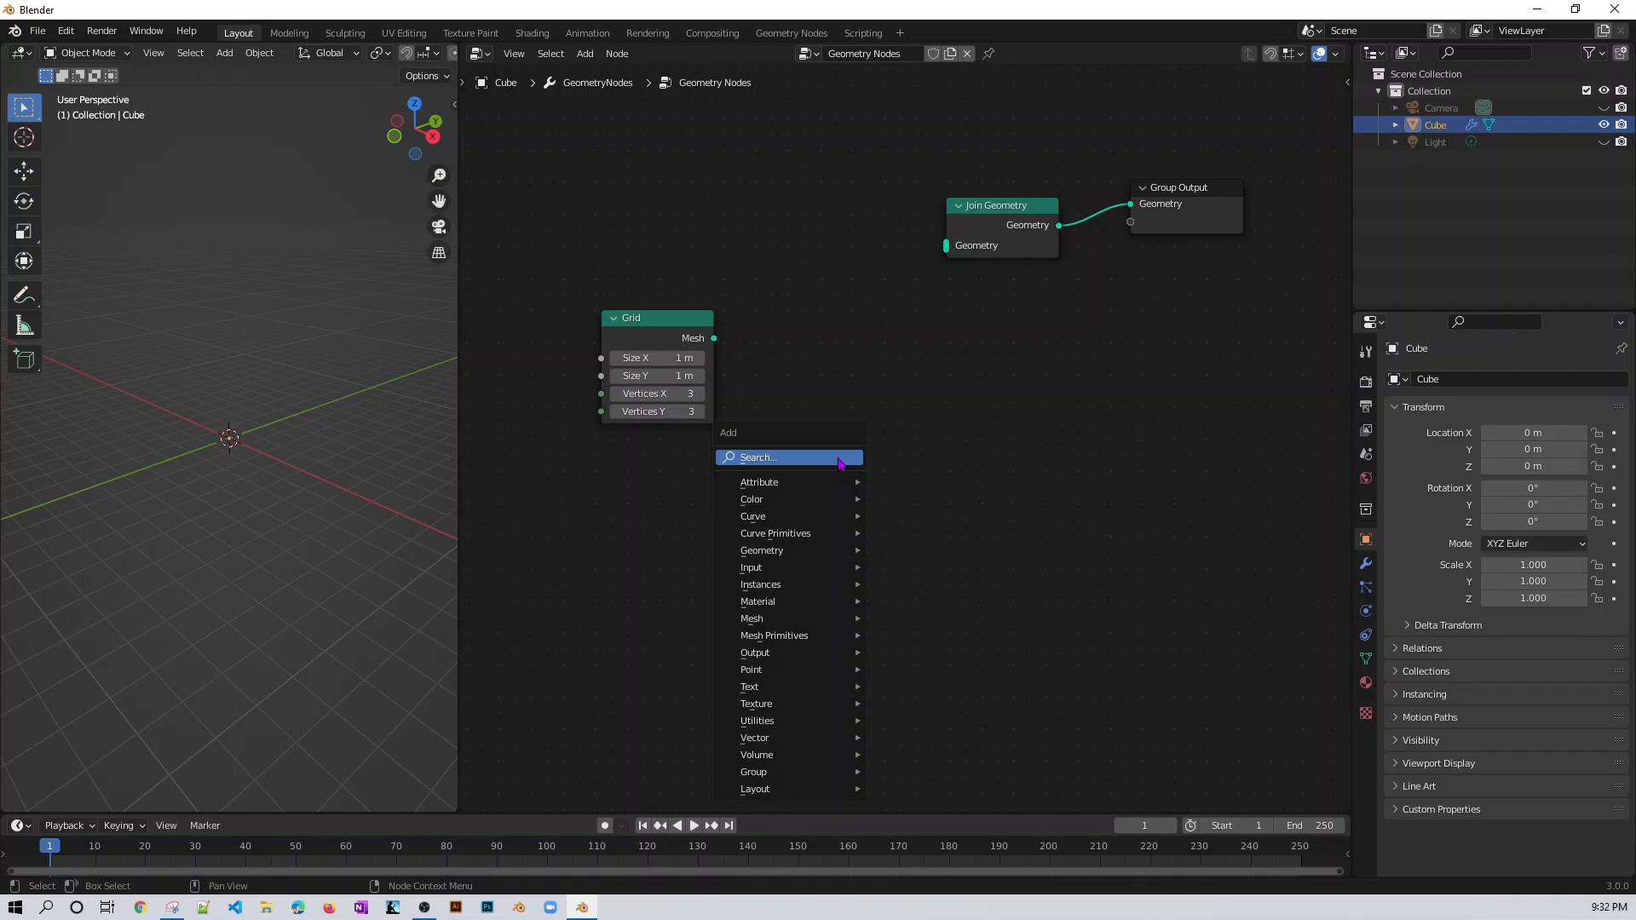
left_click(840, 460)
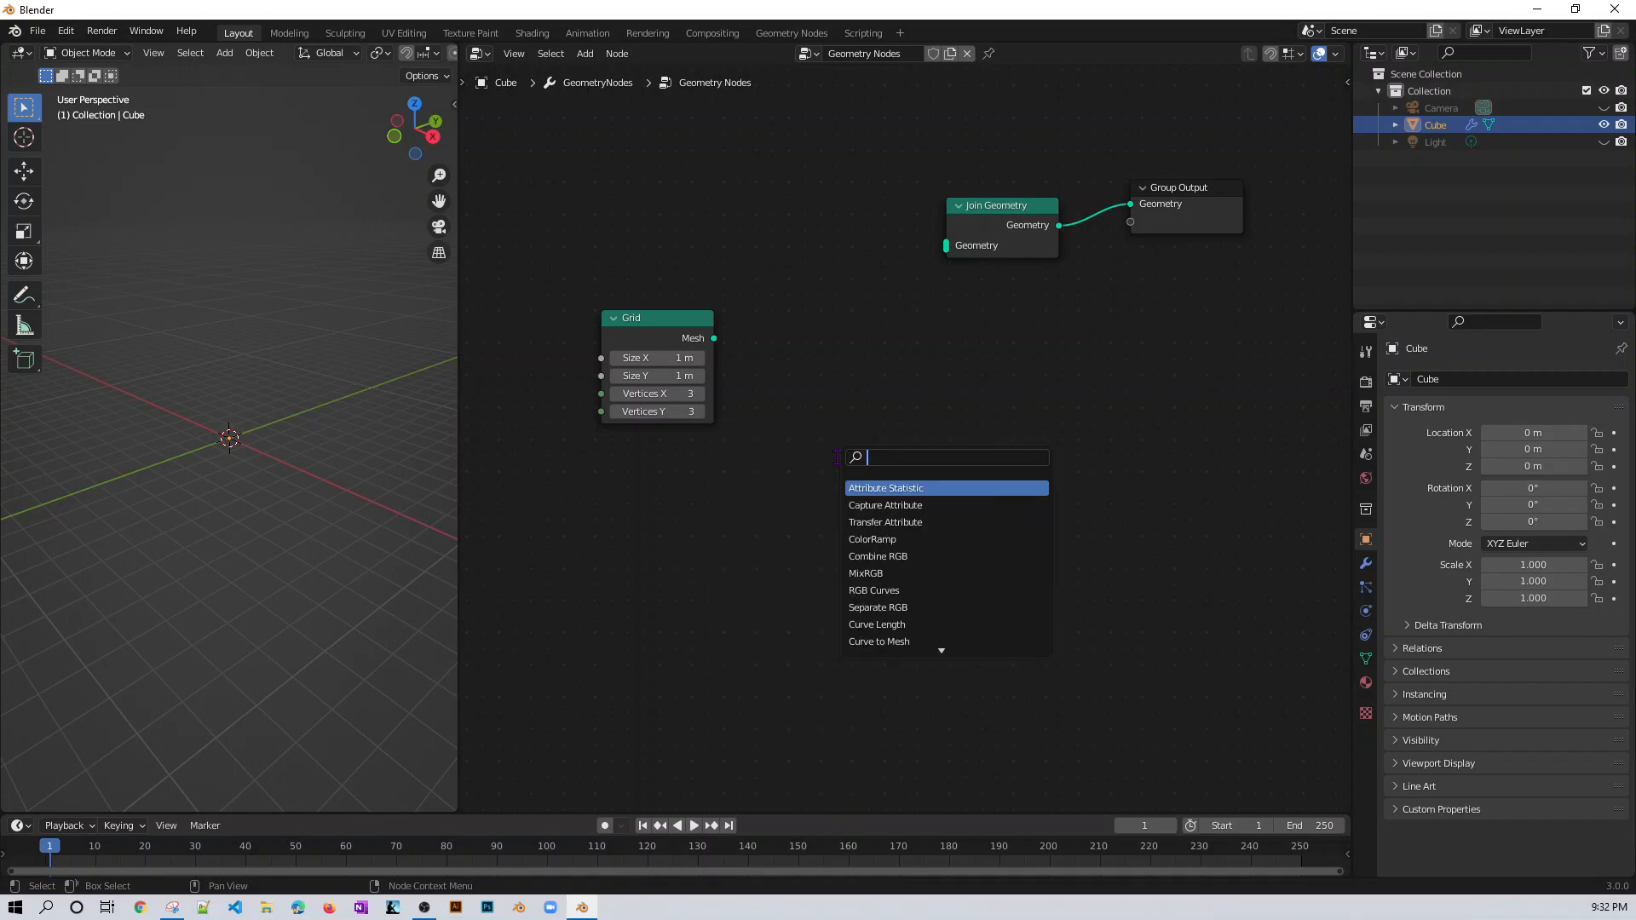
type("set pos")
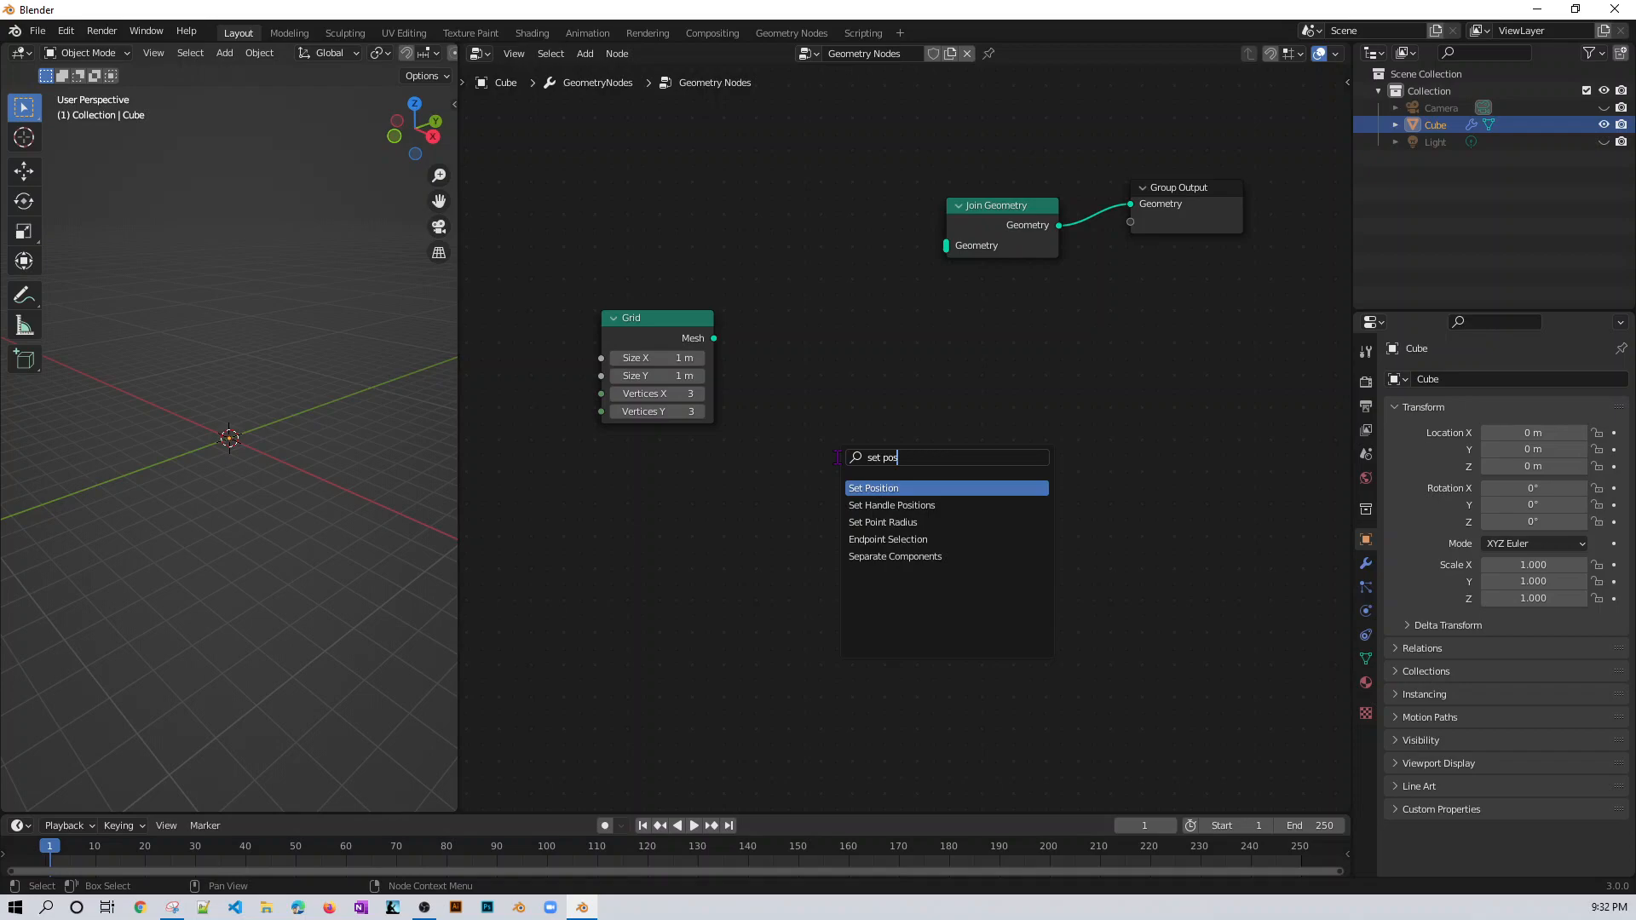
left_click(869, 487)
left_click(877, 416)
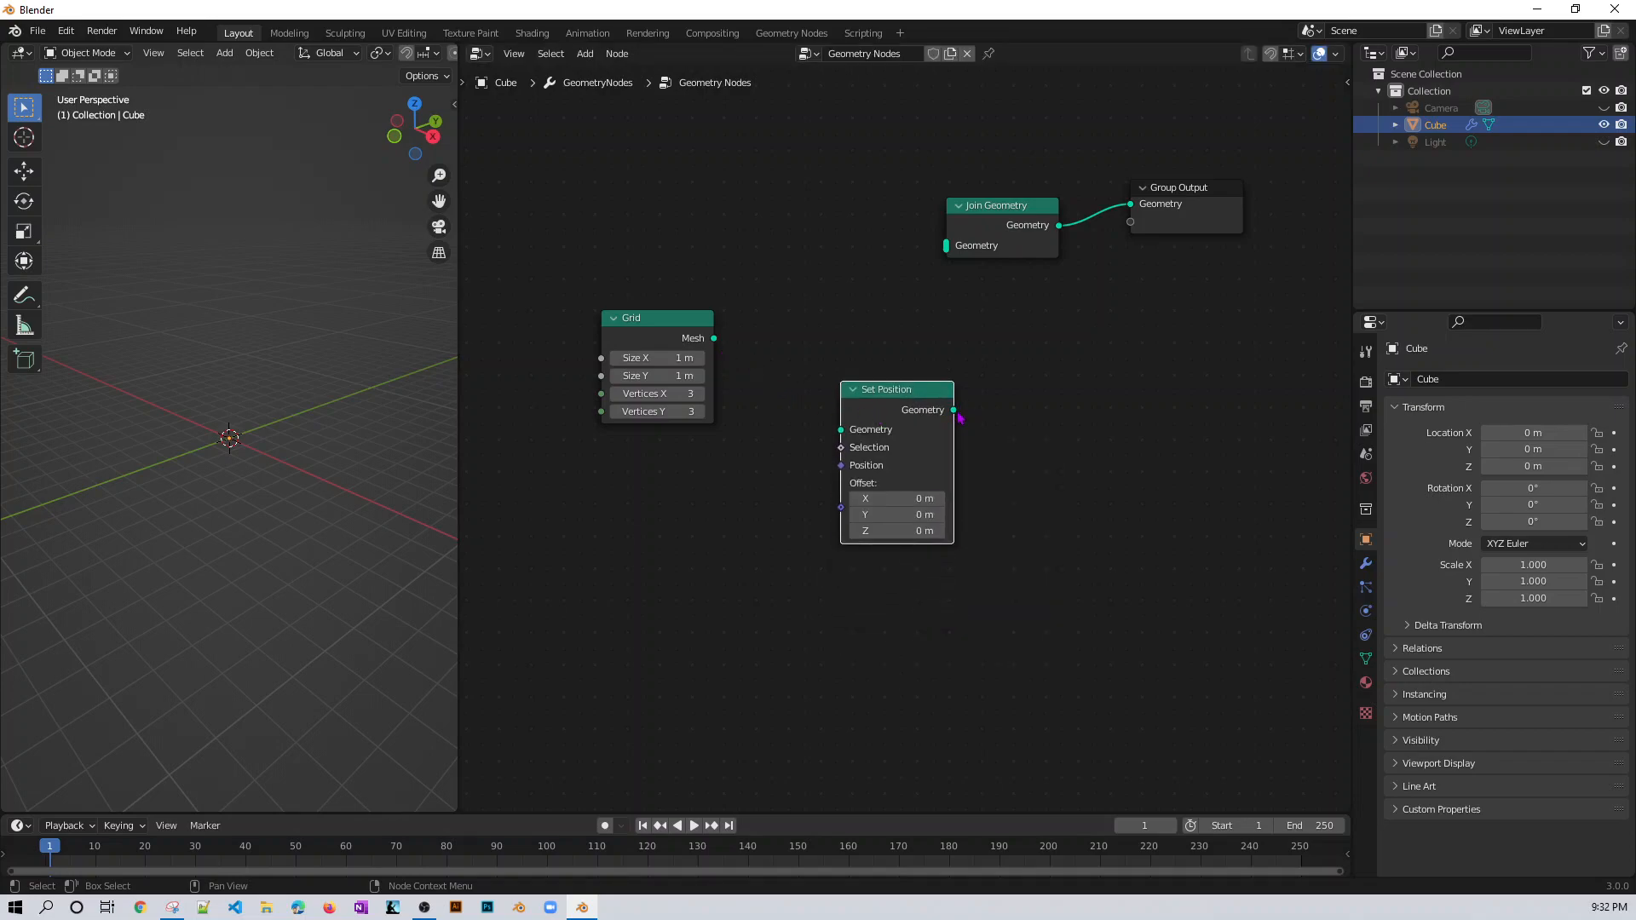
- Connect the Grid's Mesh output to the Set Position Geometry input, and the Set Position output to Join Geometry, spacing the nodes apart
left_click_drag(958, 416, 946, 246)
left_click_drag(873, 406, 852, 387)
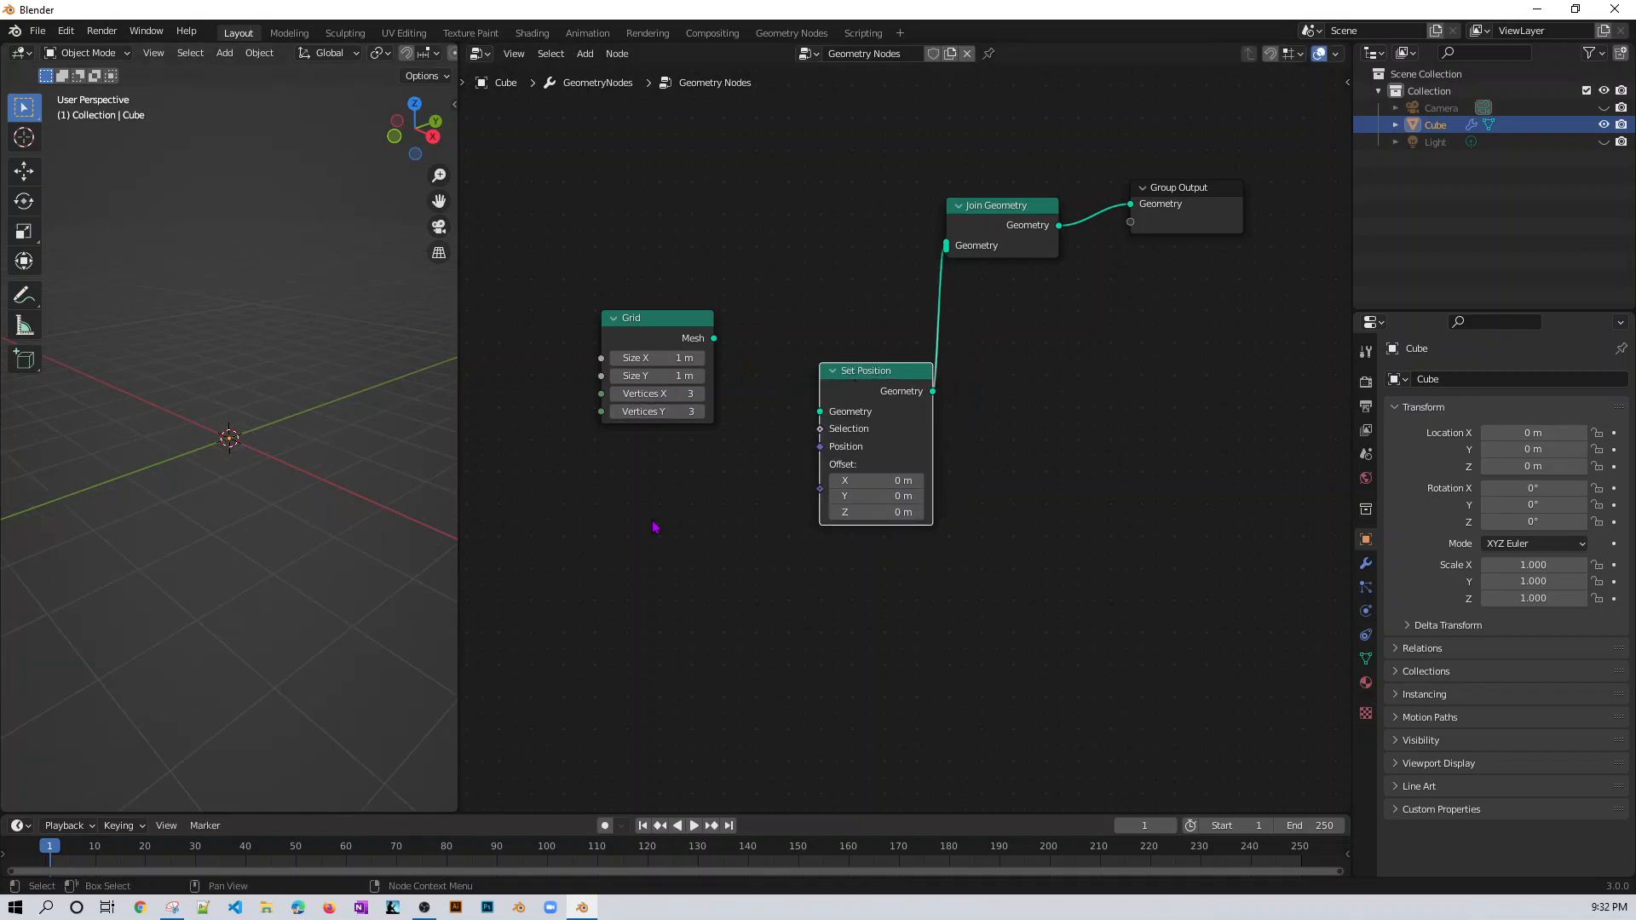
left_click_drag(663, 341, 820, 412)
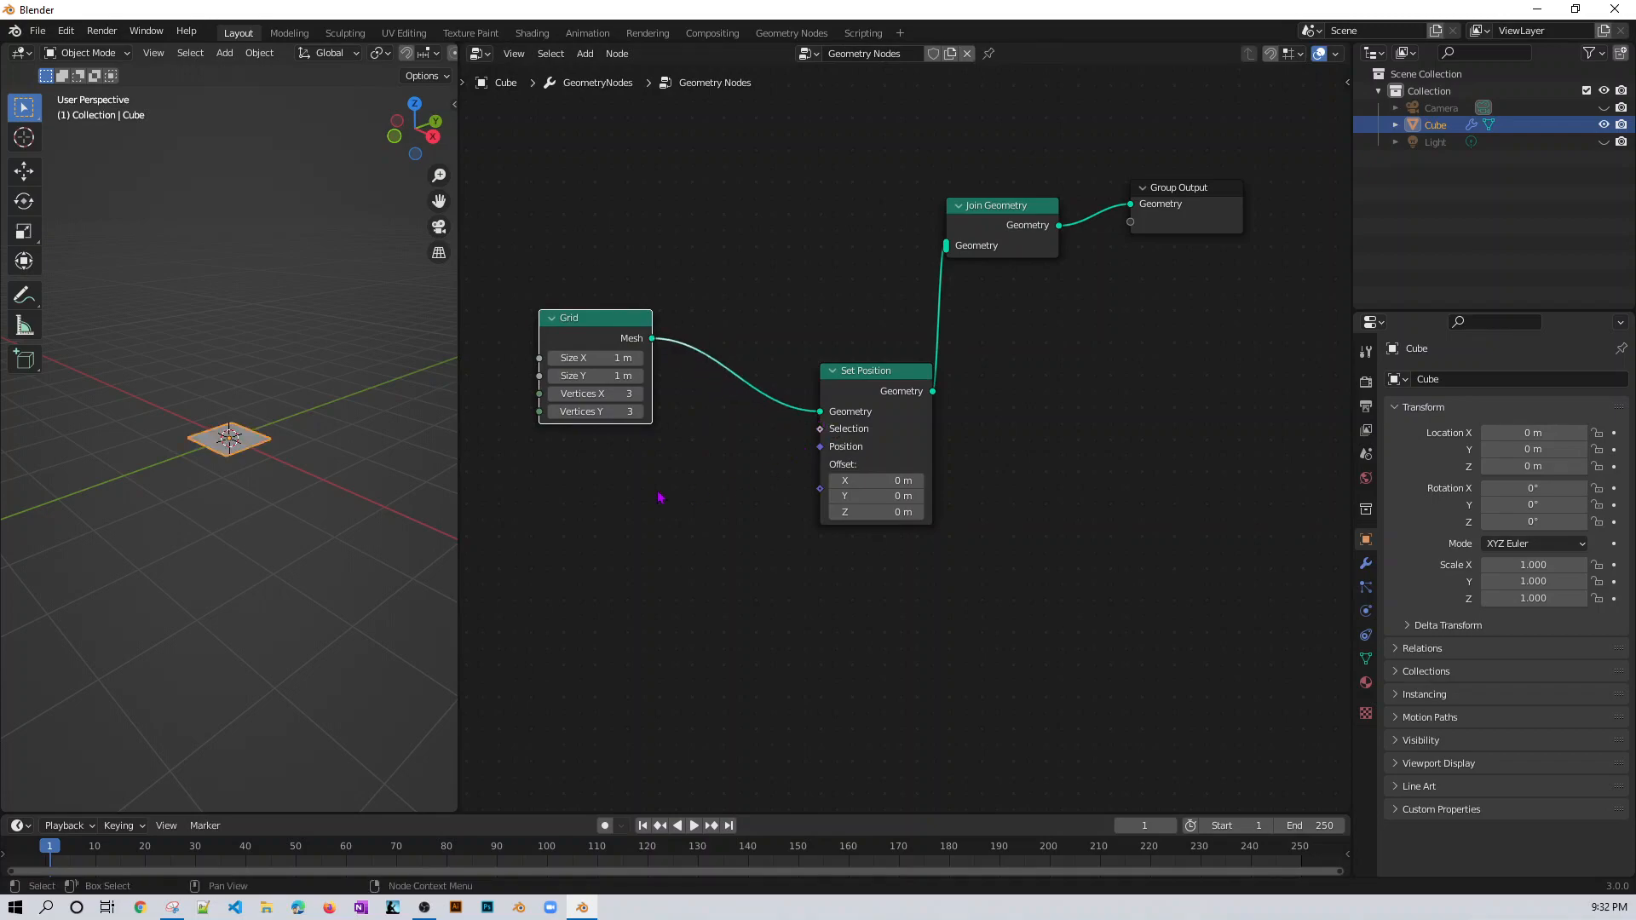
- Set the Grid node's Size X and Size Y to 10 m each
scroll(213, 511, "up", 5)
middle_click_drag(213, 511, 261, 576)
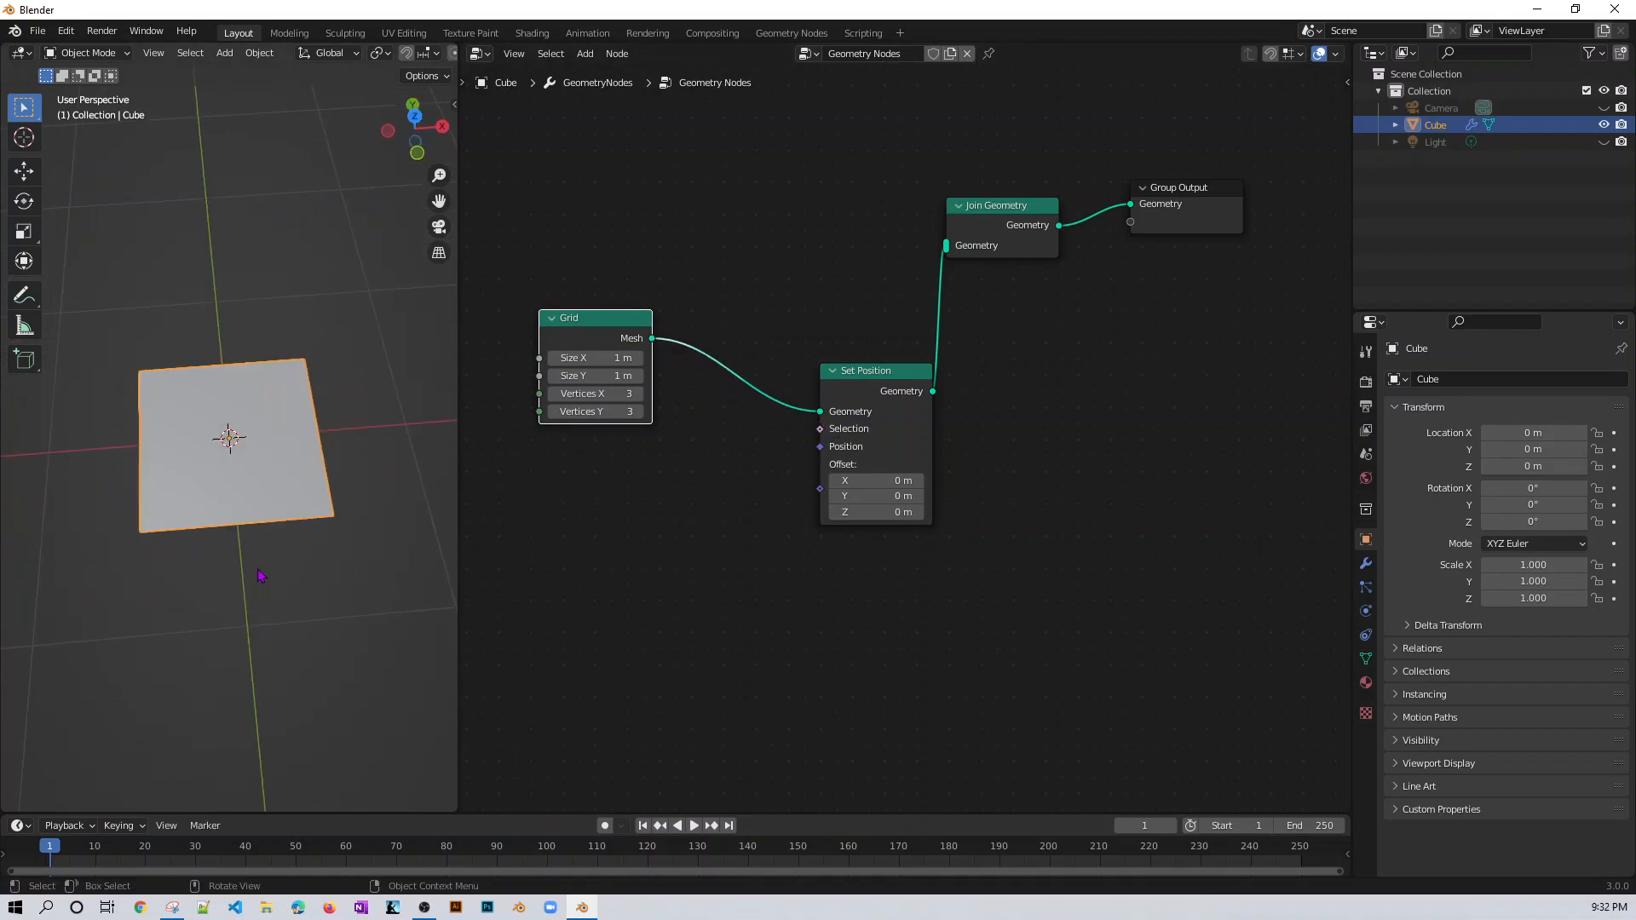
scroll(259, 570, "up", 2)
scroll(288, 594, "down", 2)
middle_click_drag(310, 641, 162, 585)
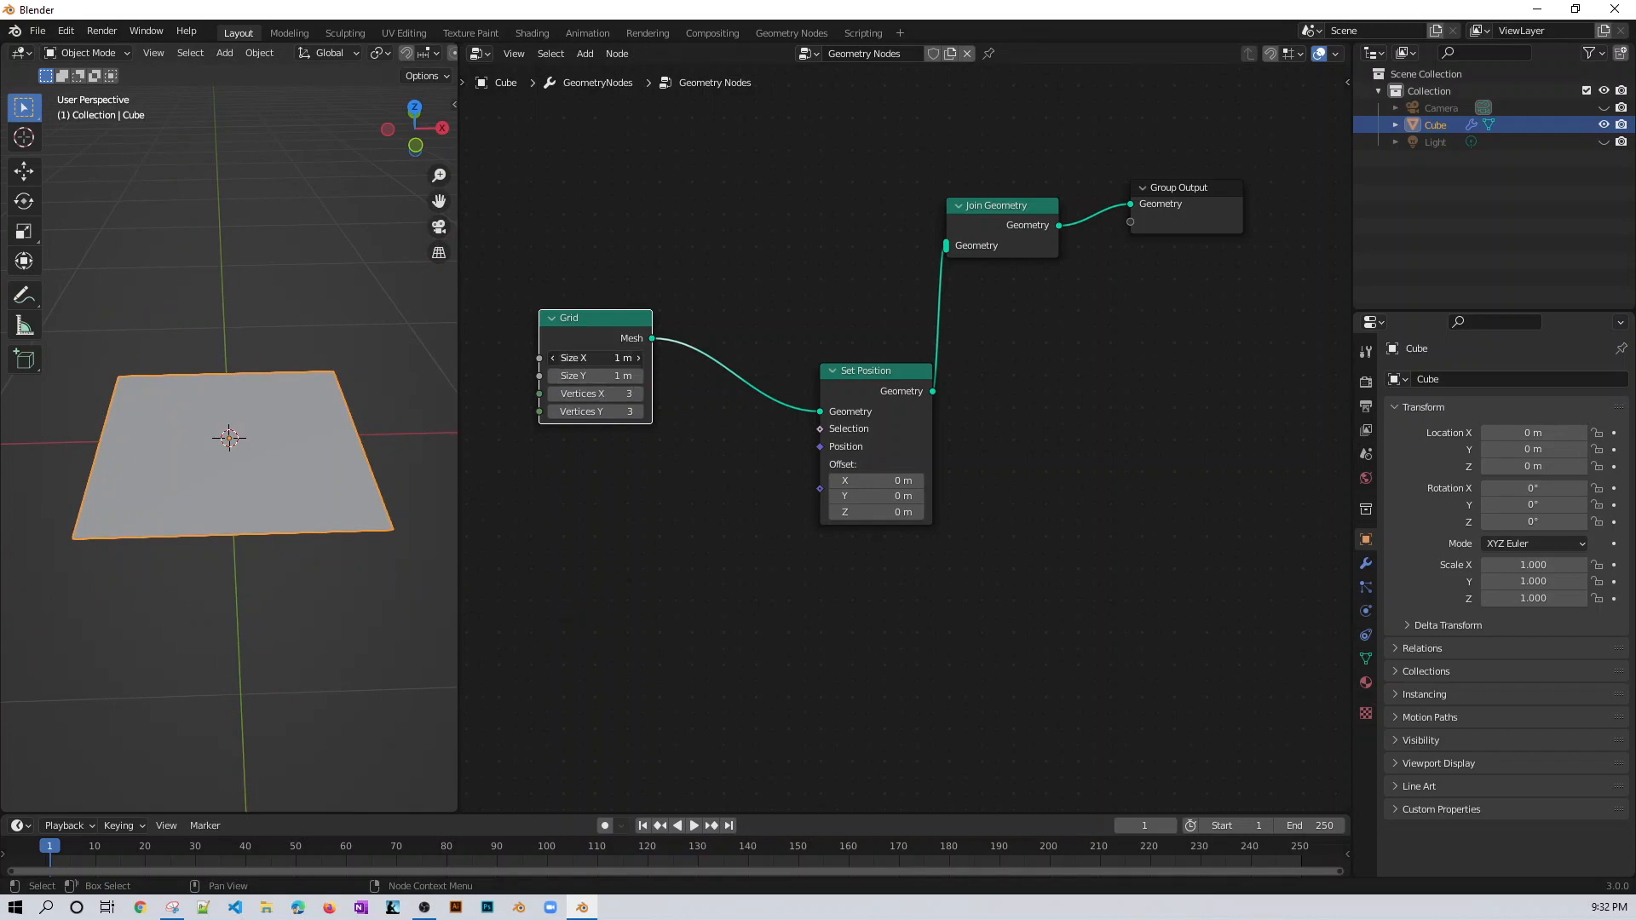
left_click_drag(604, 359, 624, 359)
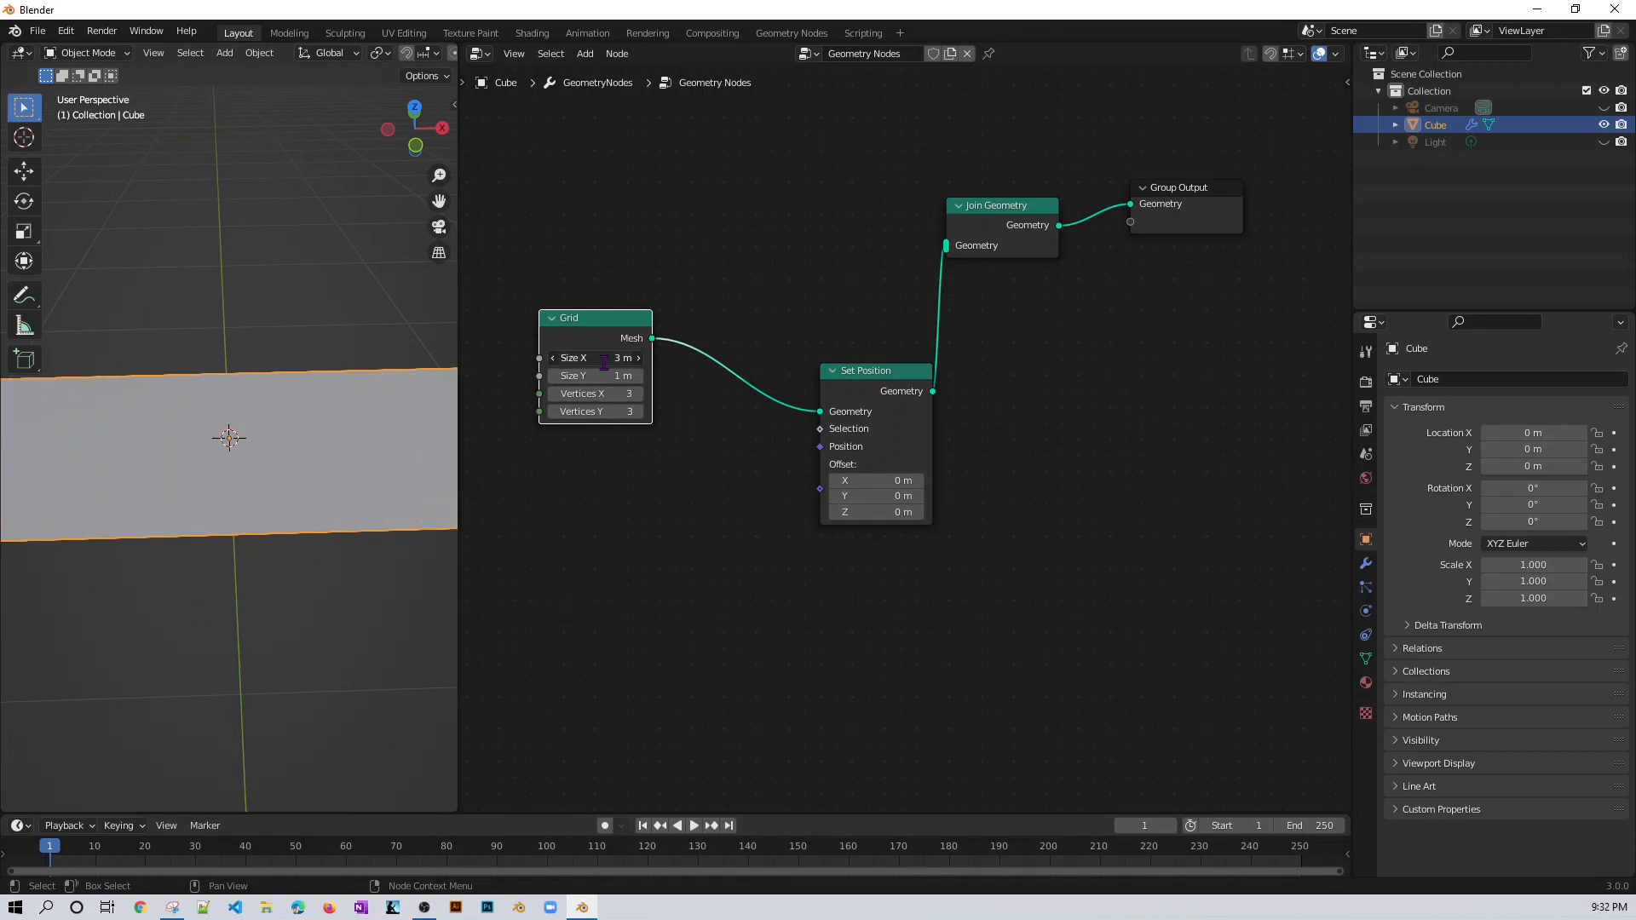
left_click(604, 360)
type("10")
key("Return")
left_click(610, 377)
type("10")
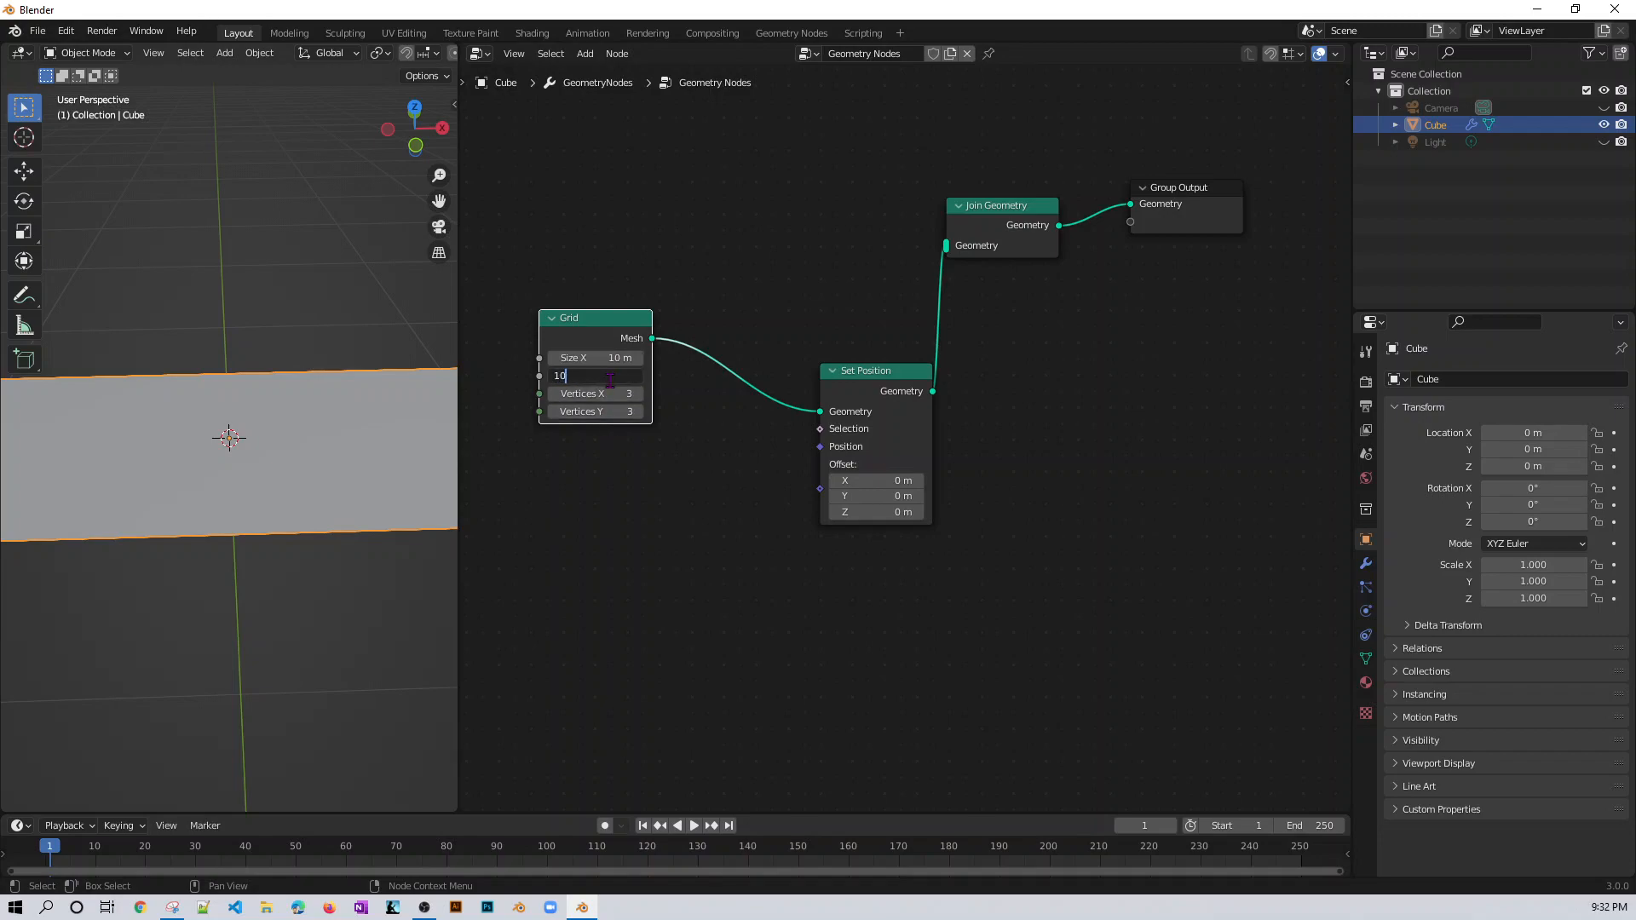
key("Return")
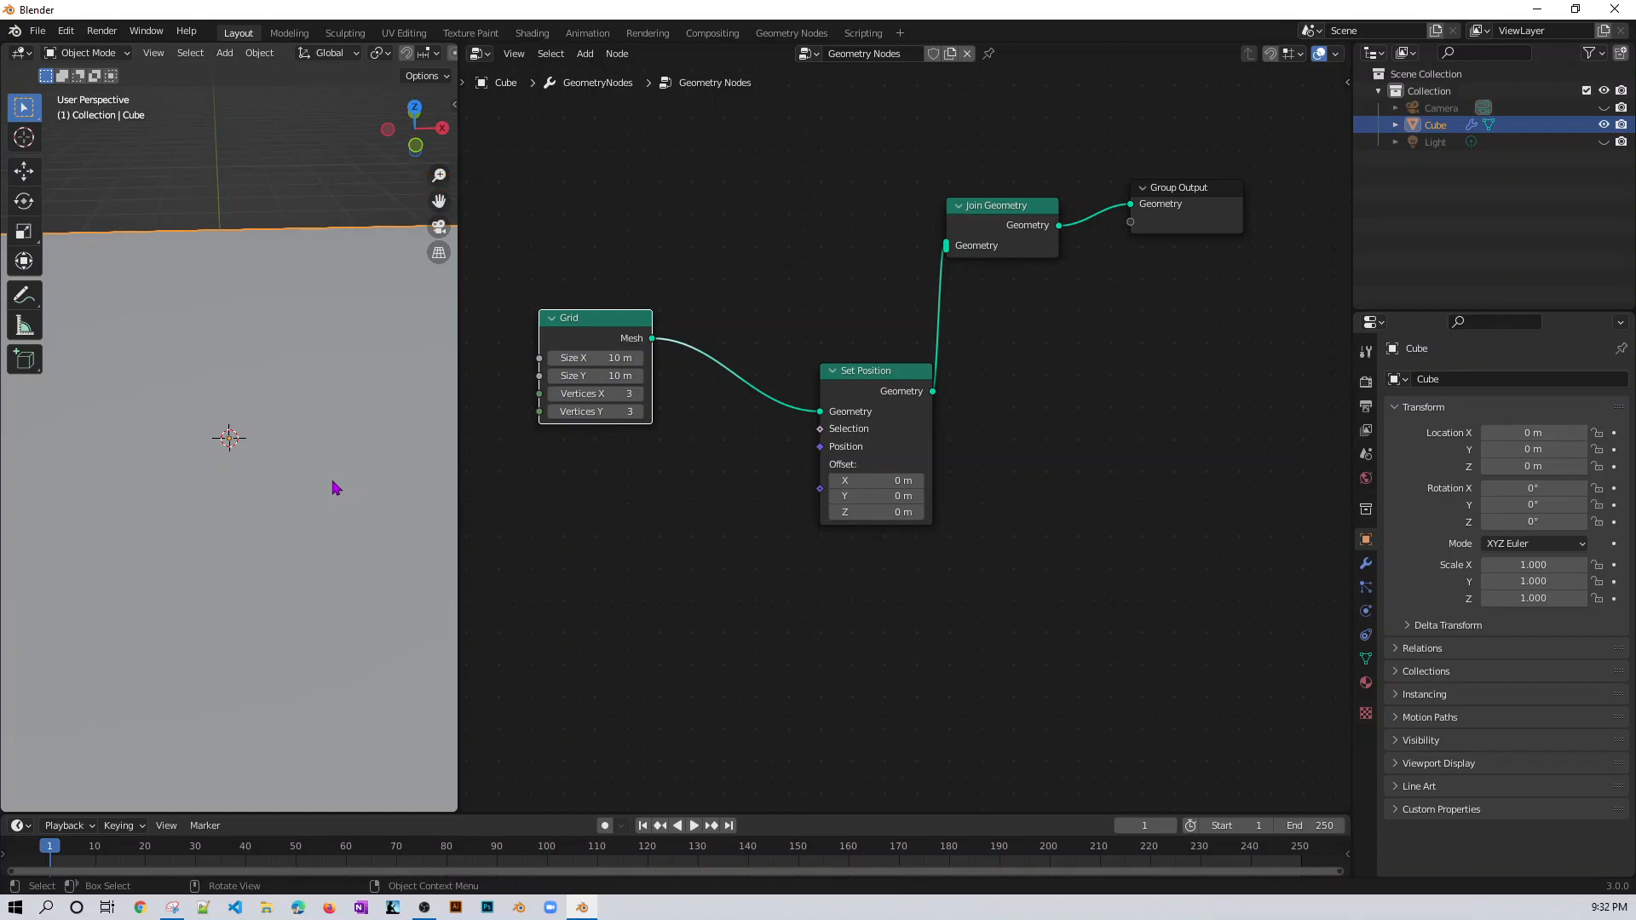
- Set the Grid node's Vertices X and Vertices Y to 100 each
scroll(331, 484, "down", 5)
middle_click_drag(281, 503, 290, 647)
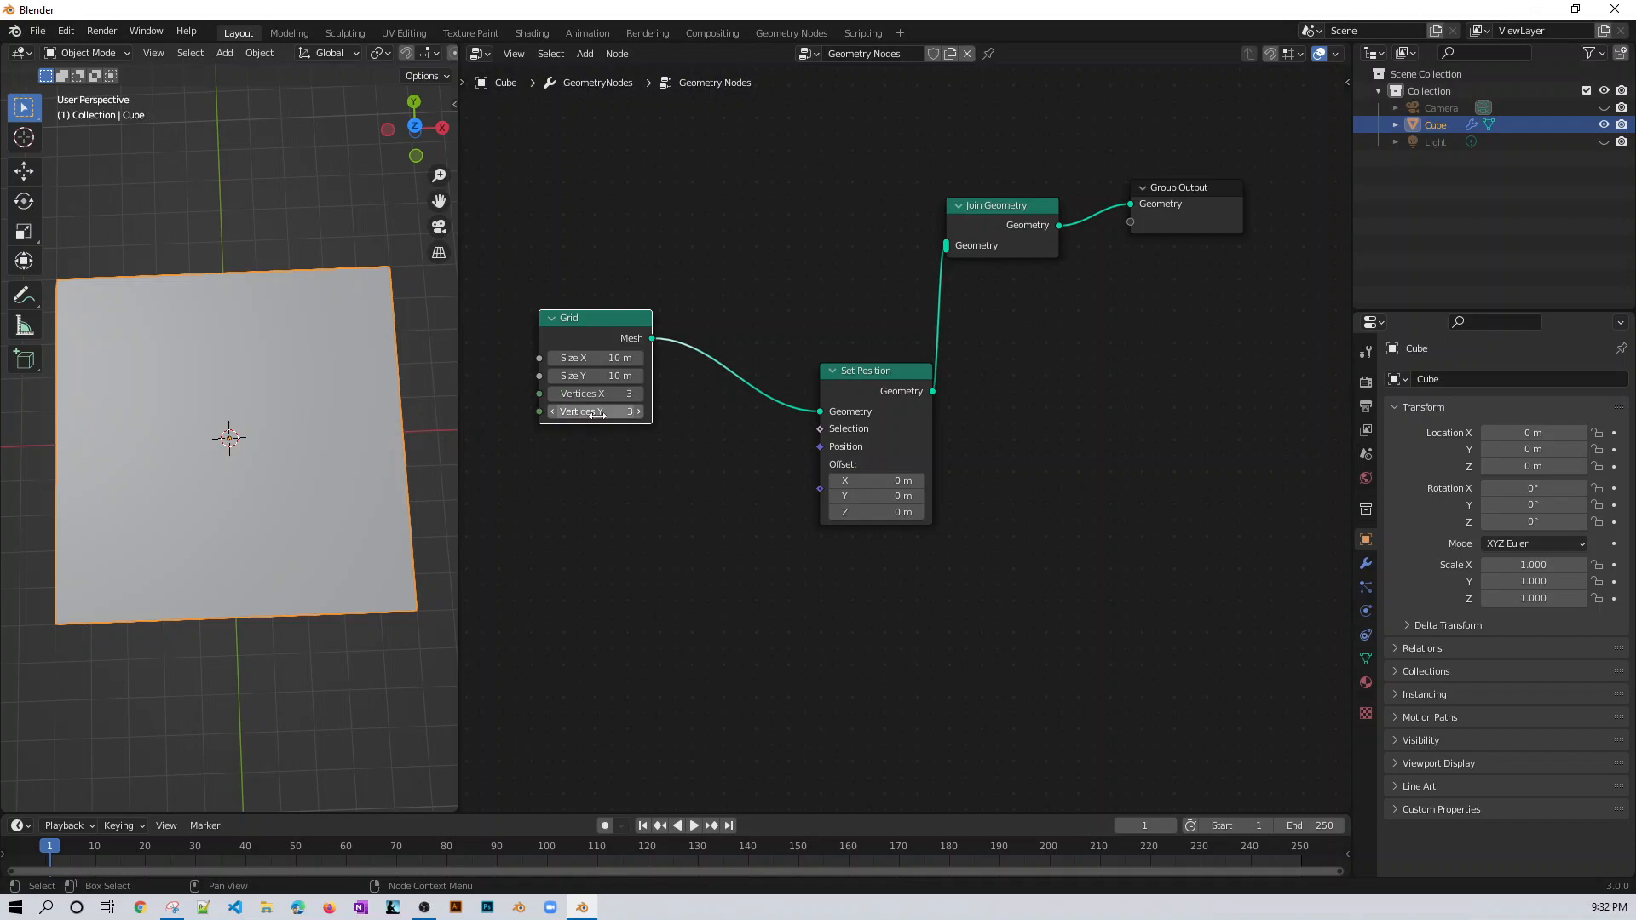
left_click(620, 393)
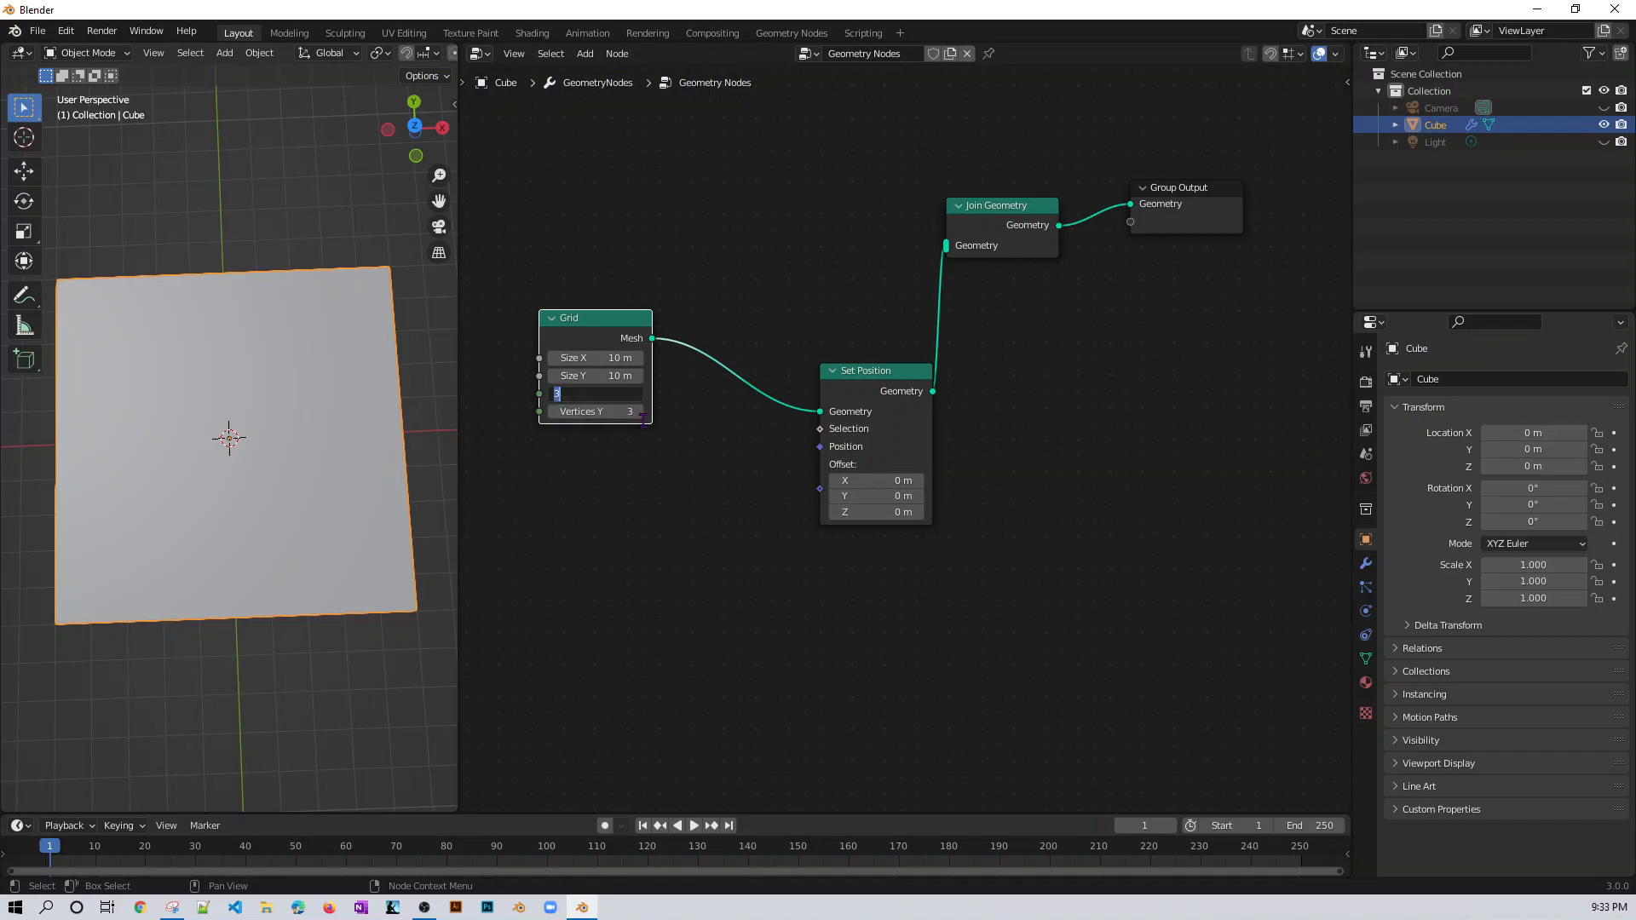
type("100")
key("Return")
left_click(595, 412)
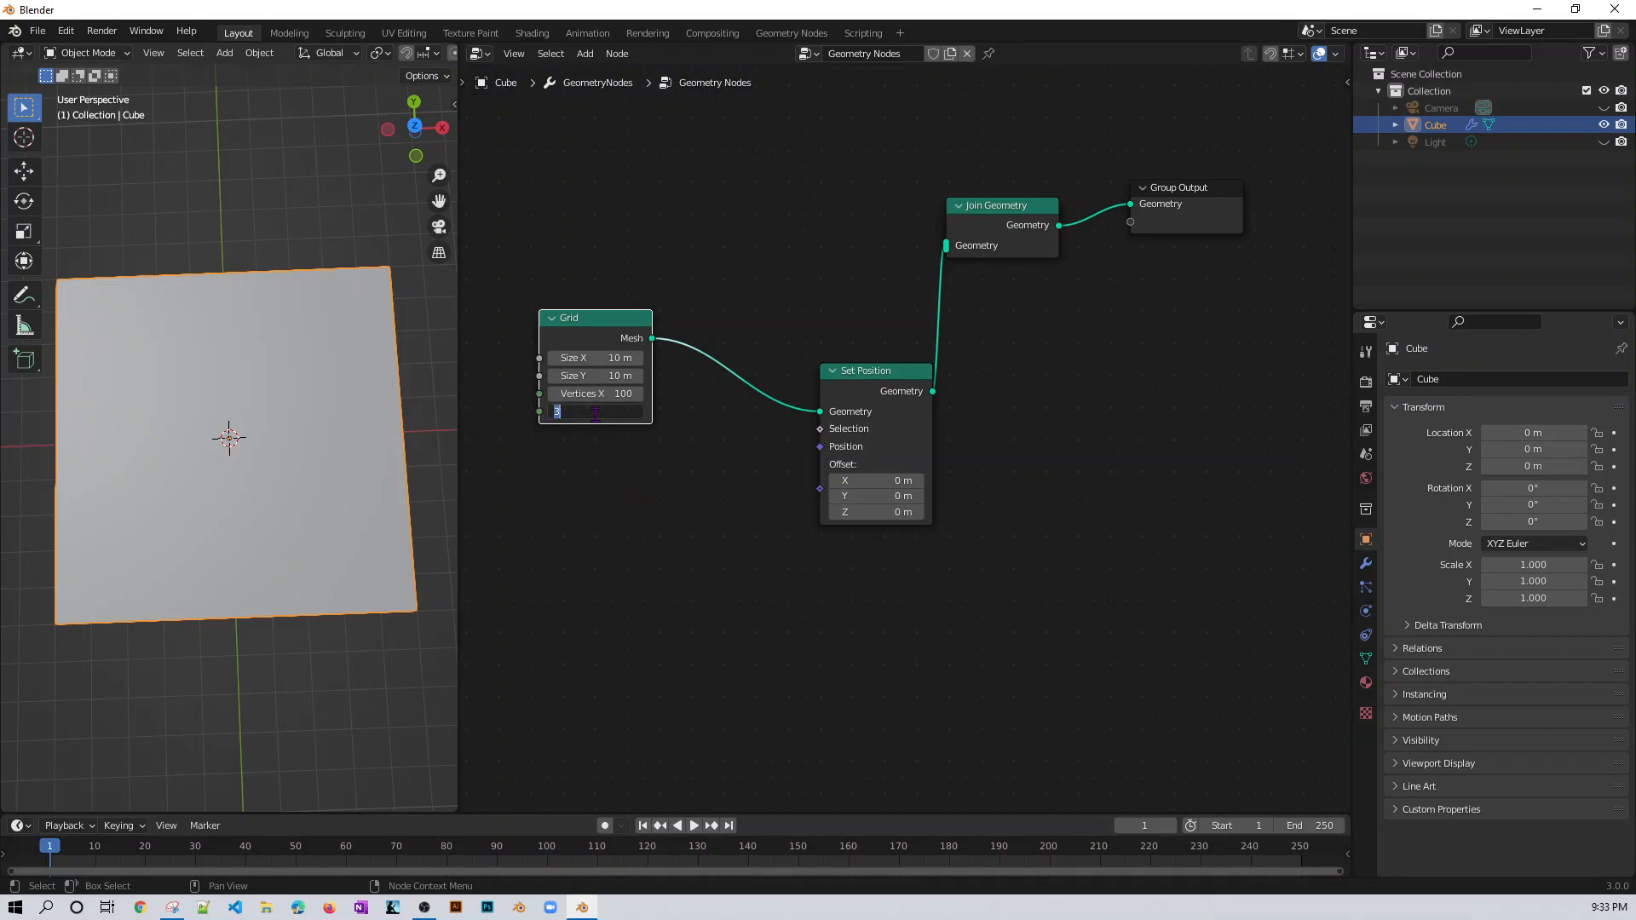
type("100")
key("Return")
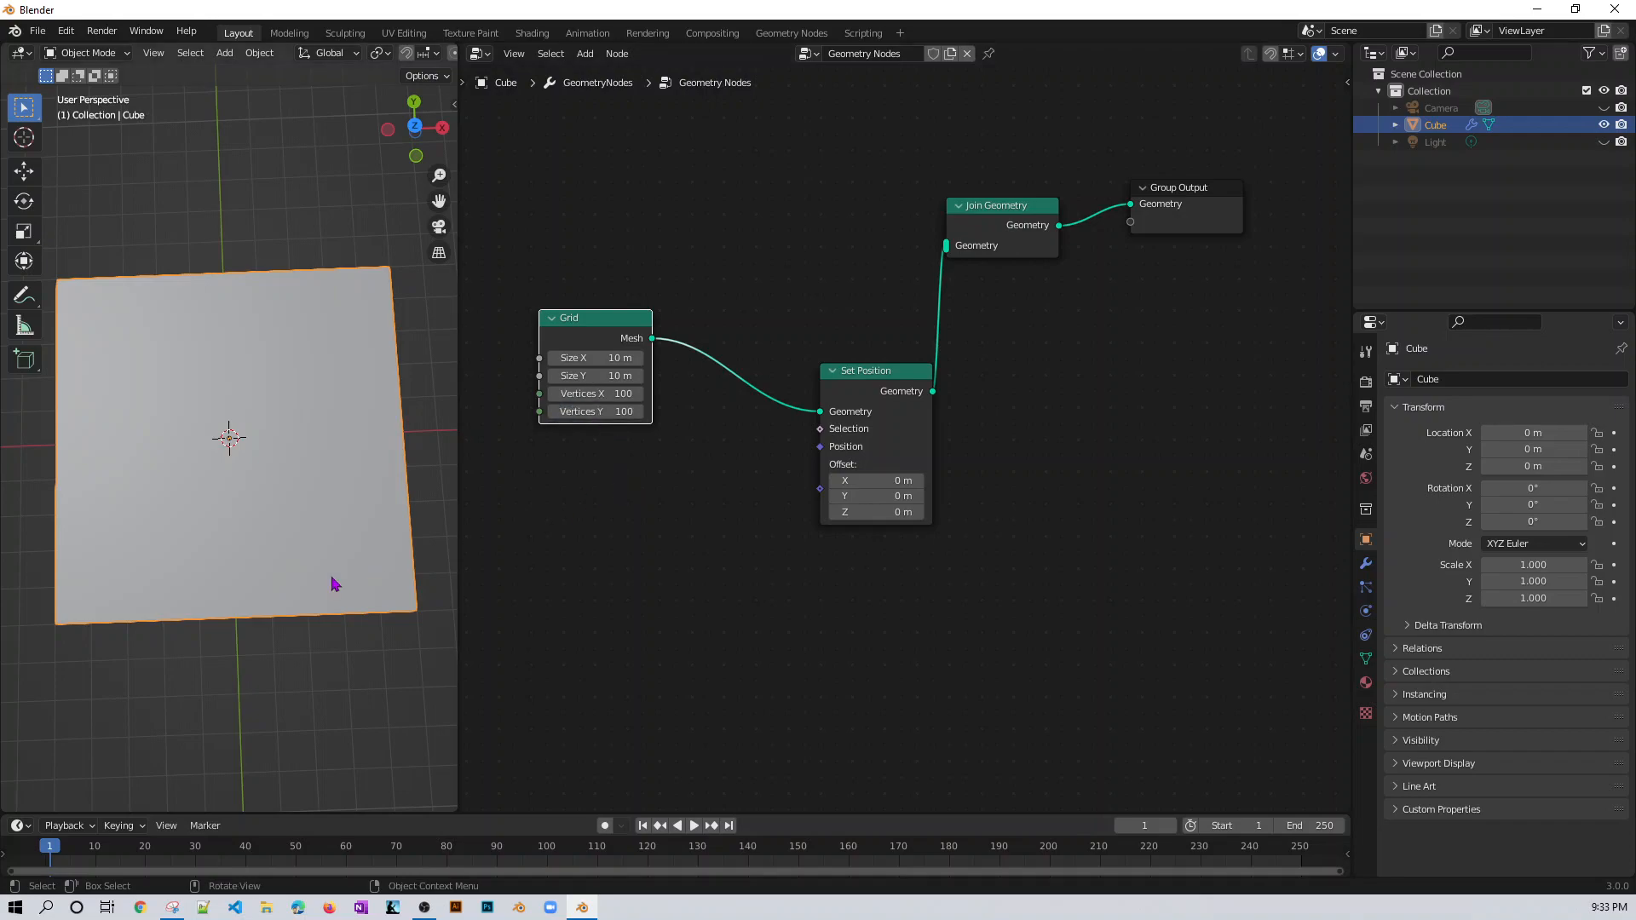
- Rearrange the Grid, Set Position, Join Geometry and Group Output nodes into a row higher up, leaving free space below
scroll(338, 596, "up", 5)
scroll(348, 598, "down", 5)
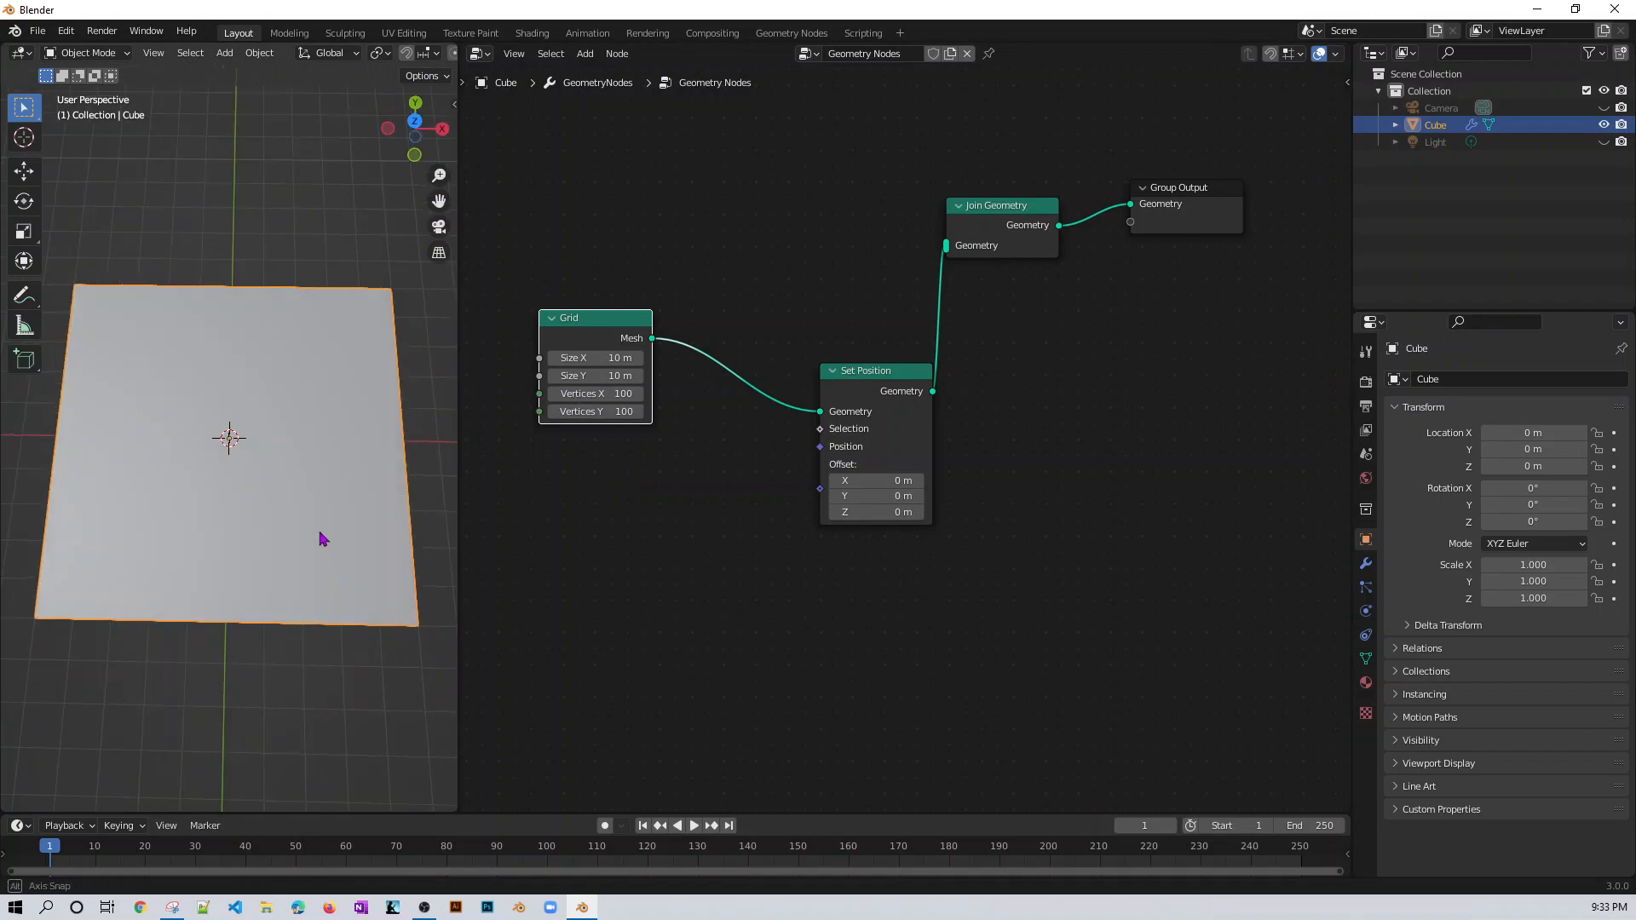
middle_click_drag(321, 541, 400, 512)
left_click_drag(882, 371, 882, 362)
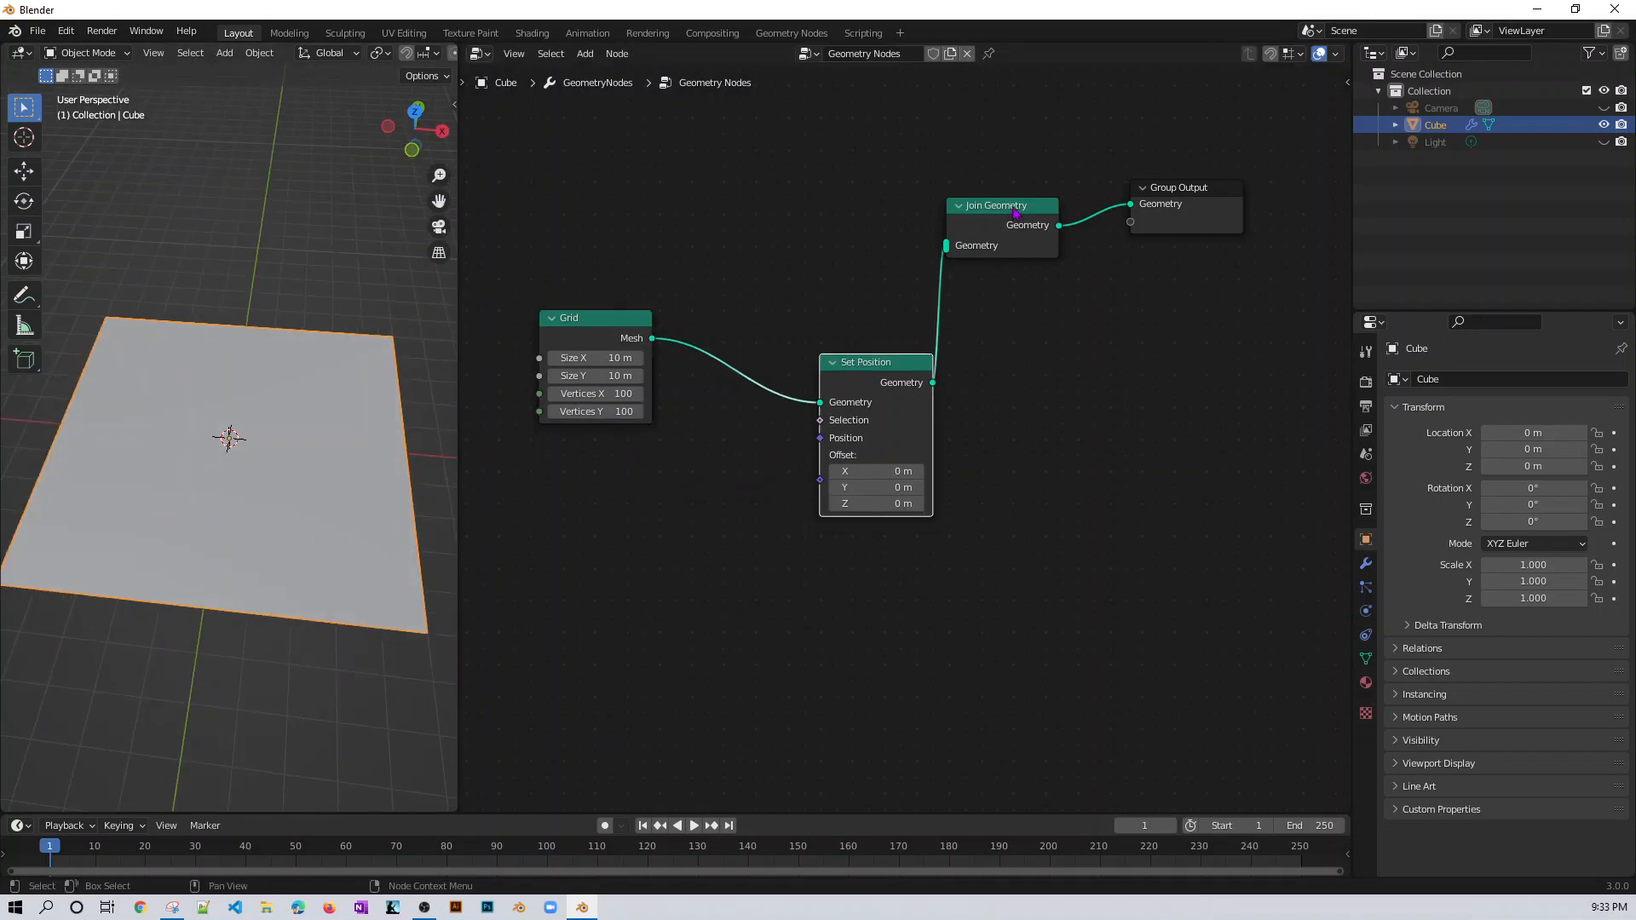
left_click_drag(1014, 206, 1036, 177)
left_click_drag(1201, 184, 1277, 140)
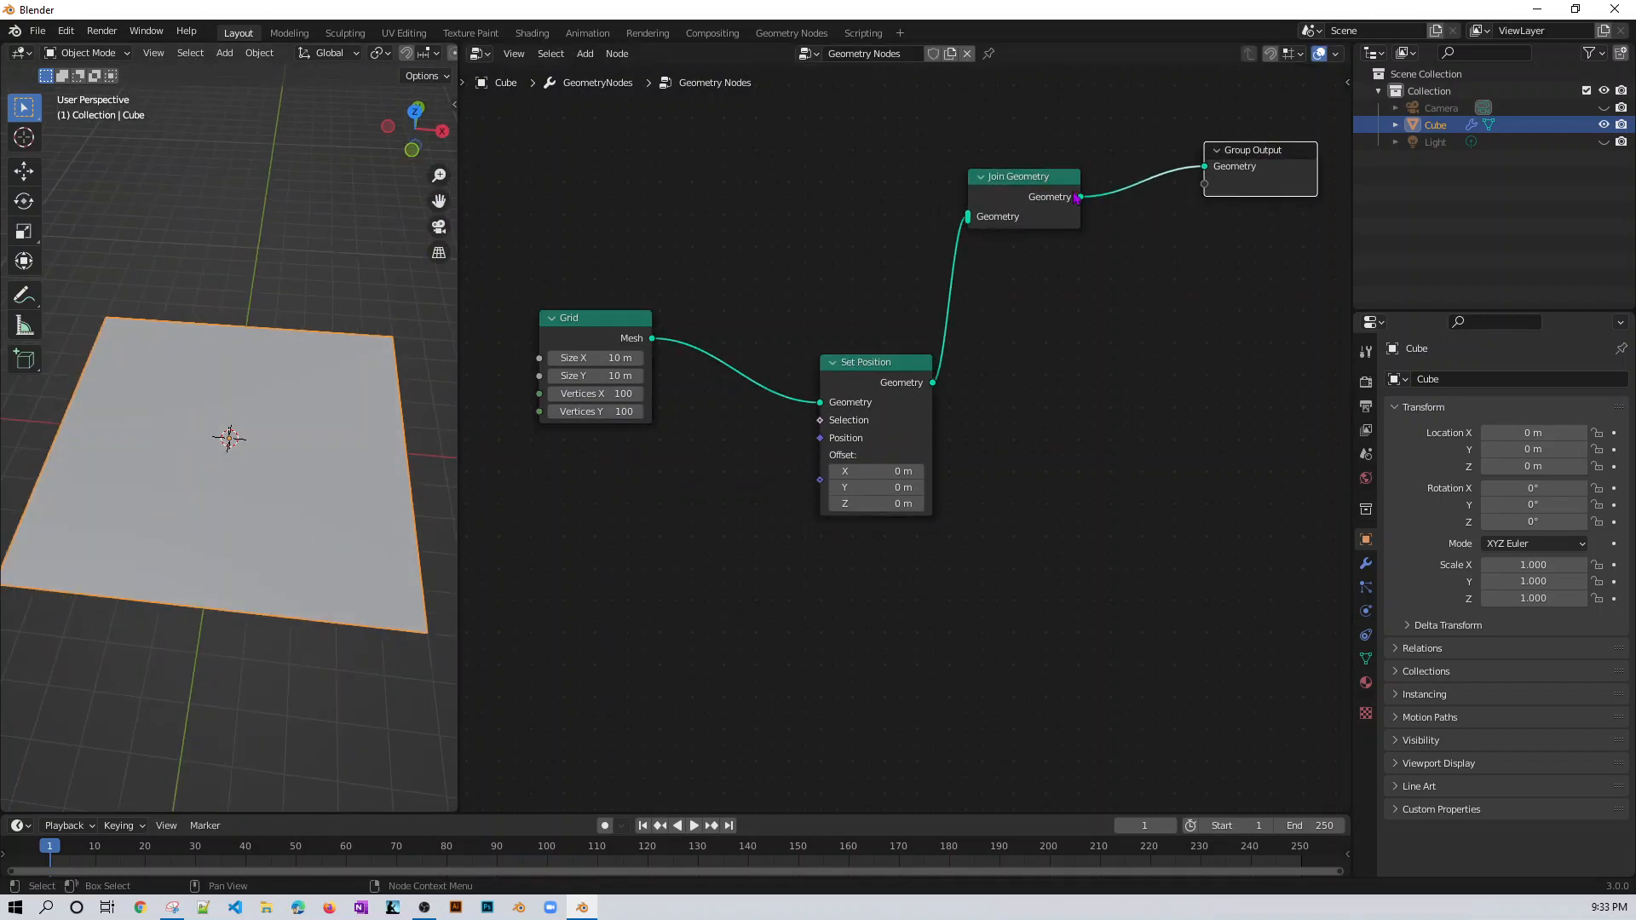
left_click_drag(1022, 176, 1072, 153)
left_click_drag(894, 371, 966, 340)
middle_click_drag(164, 585, 224, 612)
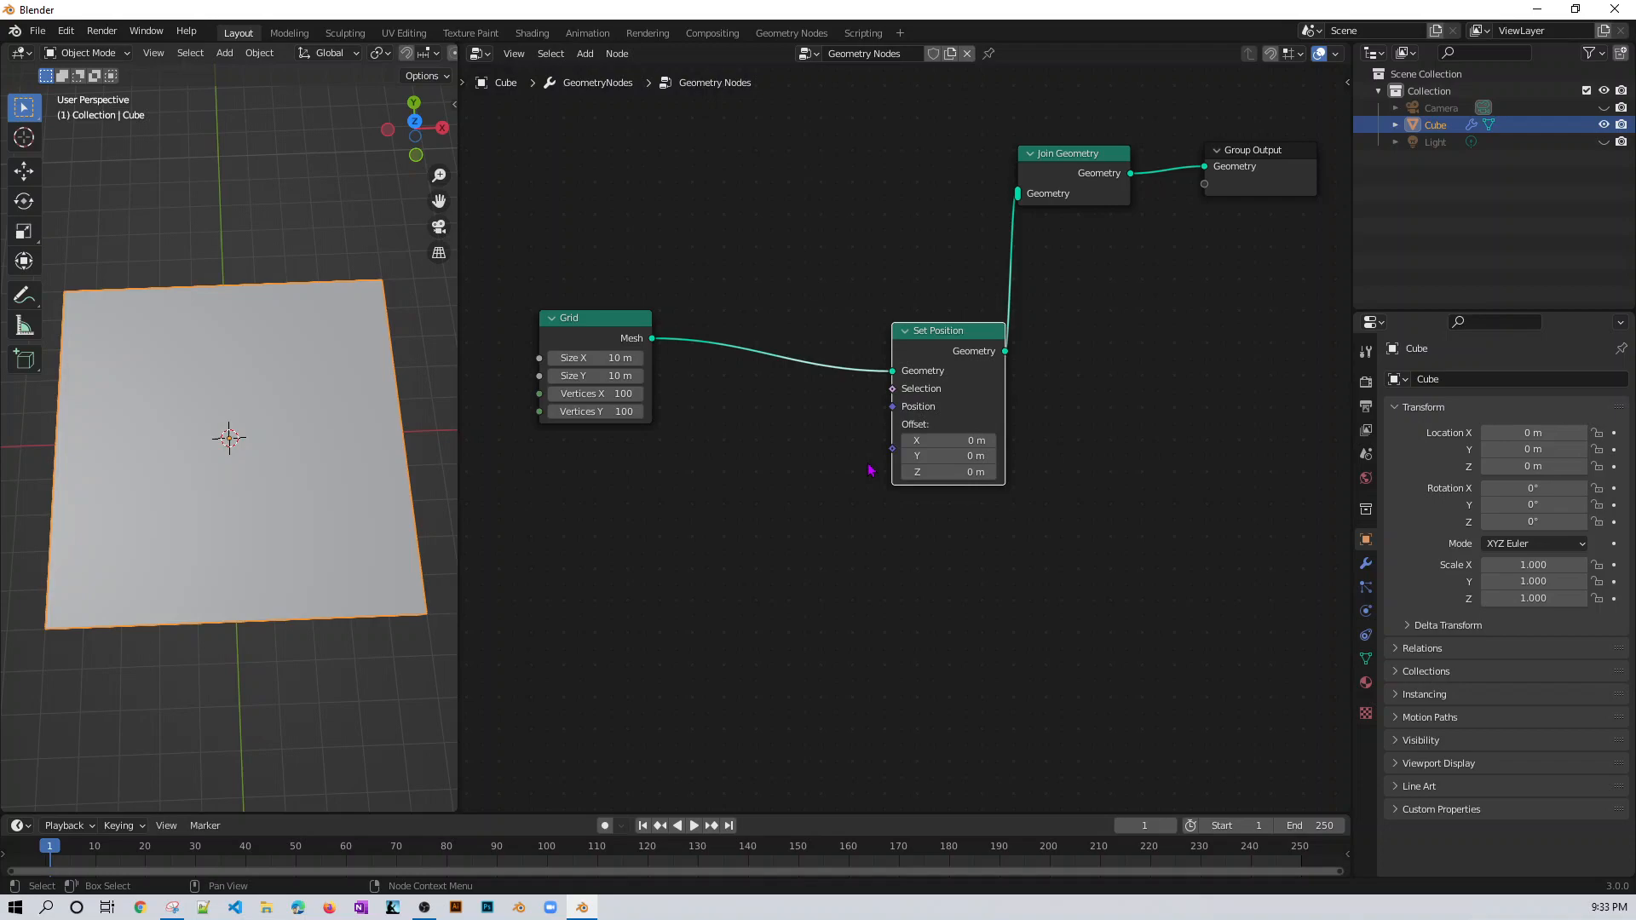
left_click_drag(949, 332, 892, 196)
left_click_drag(639, 320, 640, 215)
- Add a Noise Texture node below the Grid node and set its dimensions to 4D
left_click(670, 447)
key("shift+a")
left_click(667, 440)
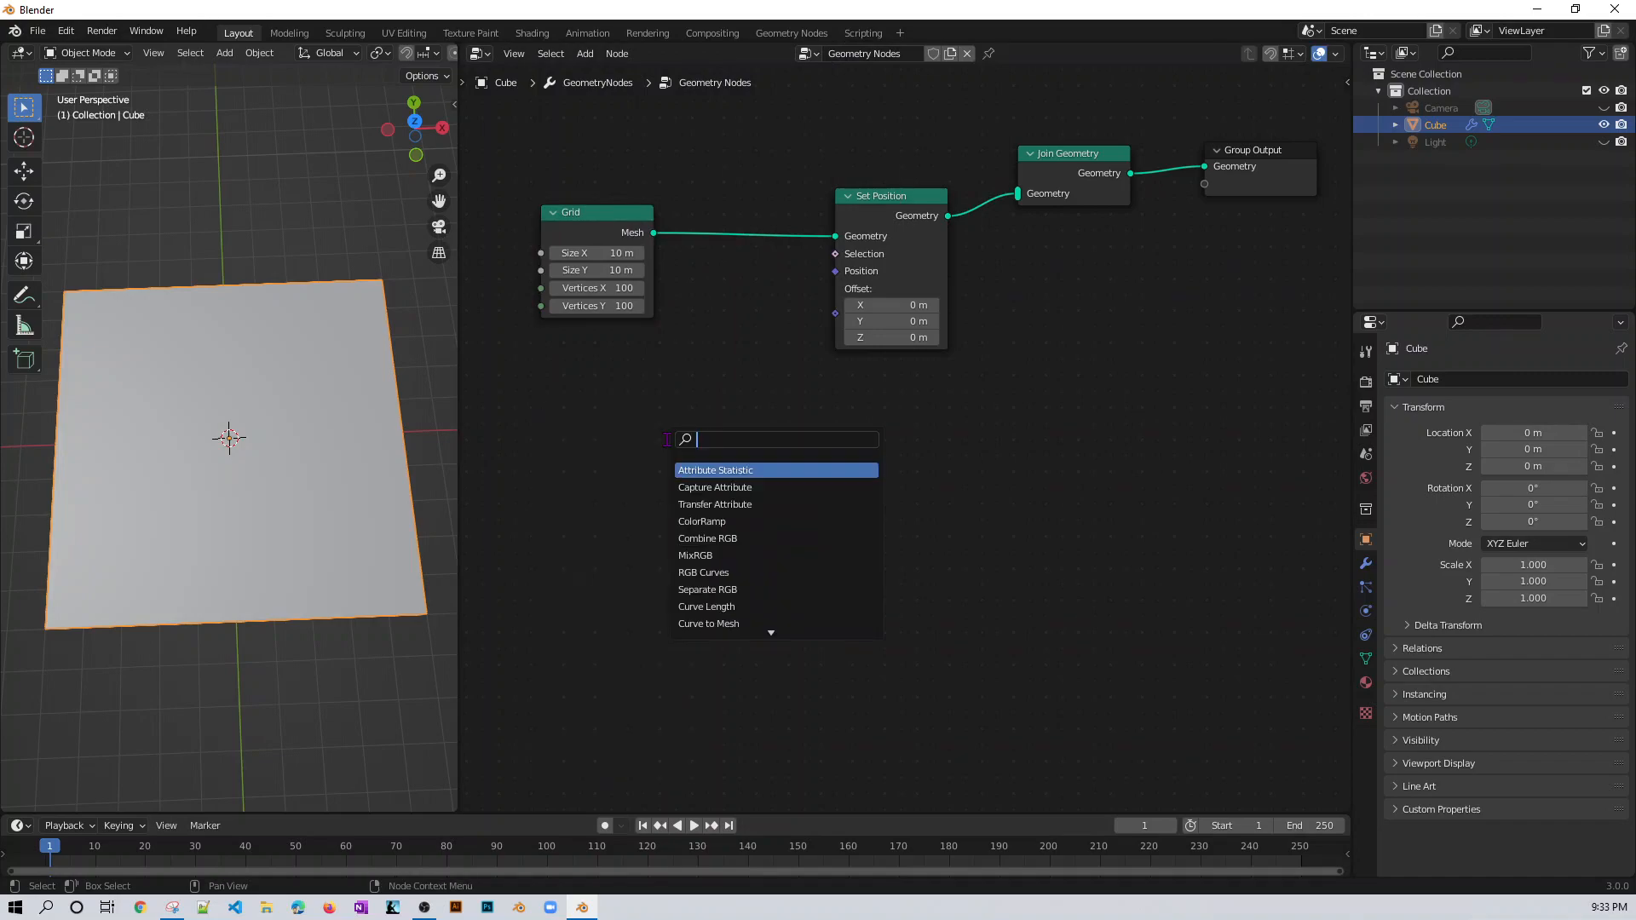
type("nois")
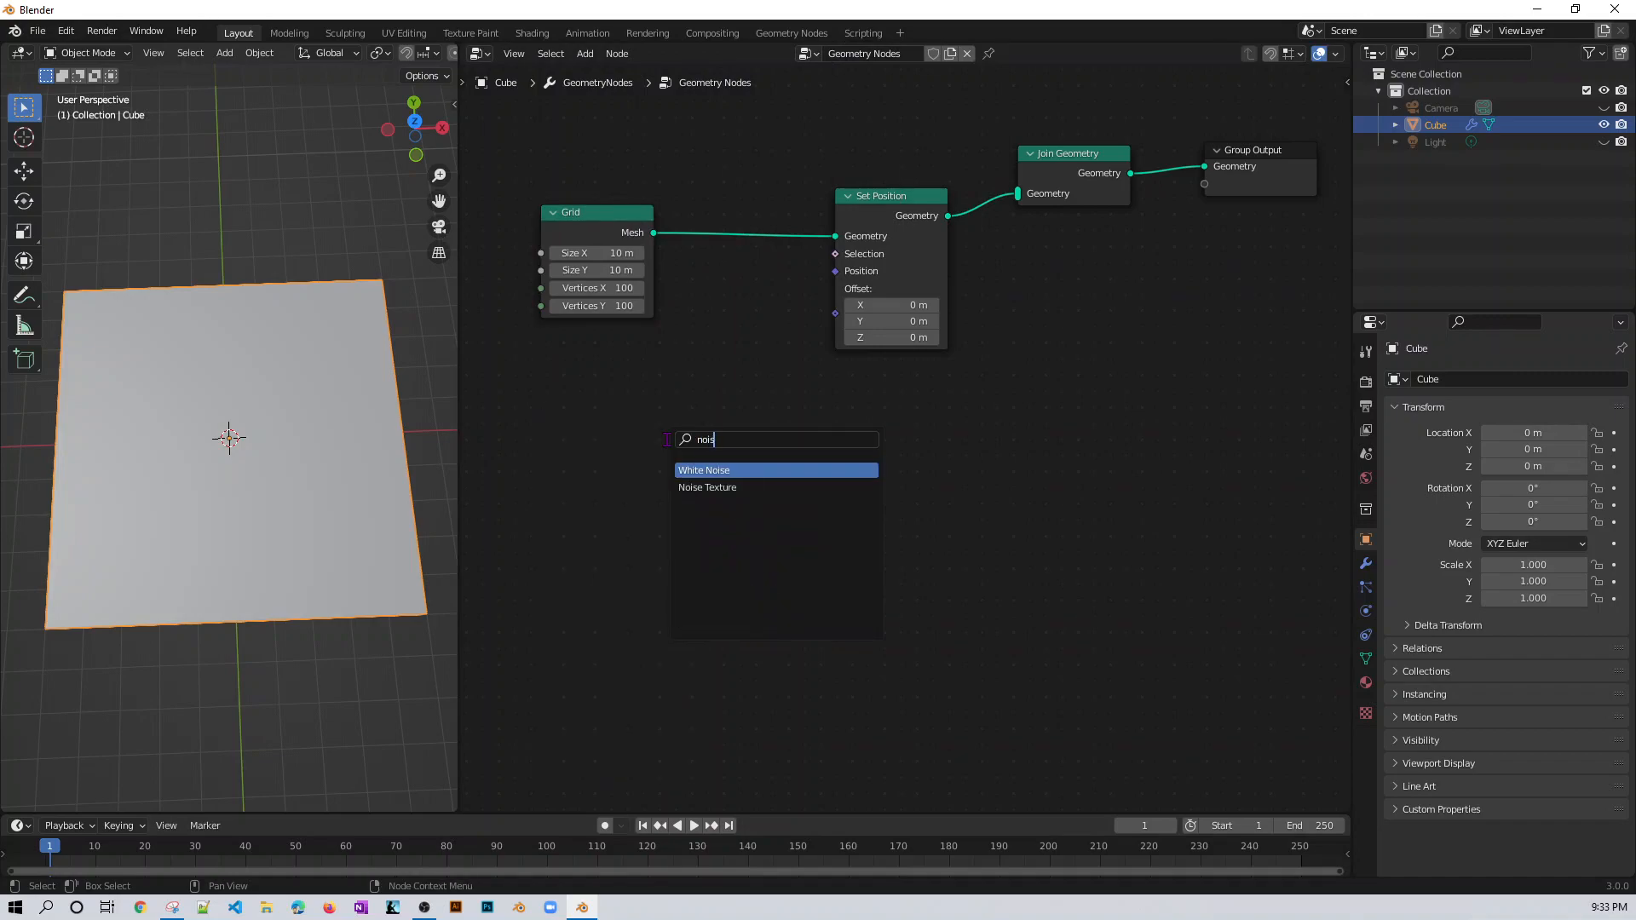
left_click(708, 487)
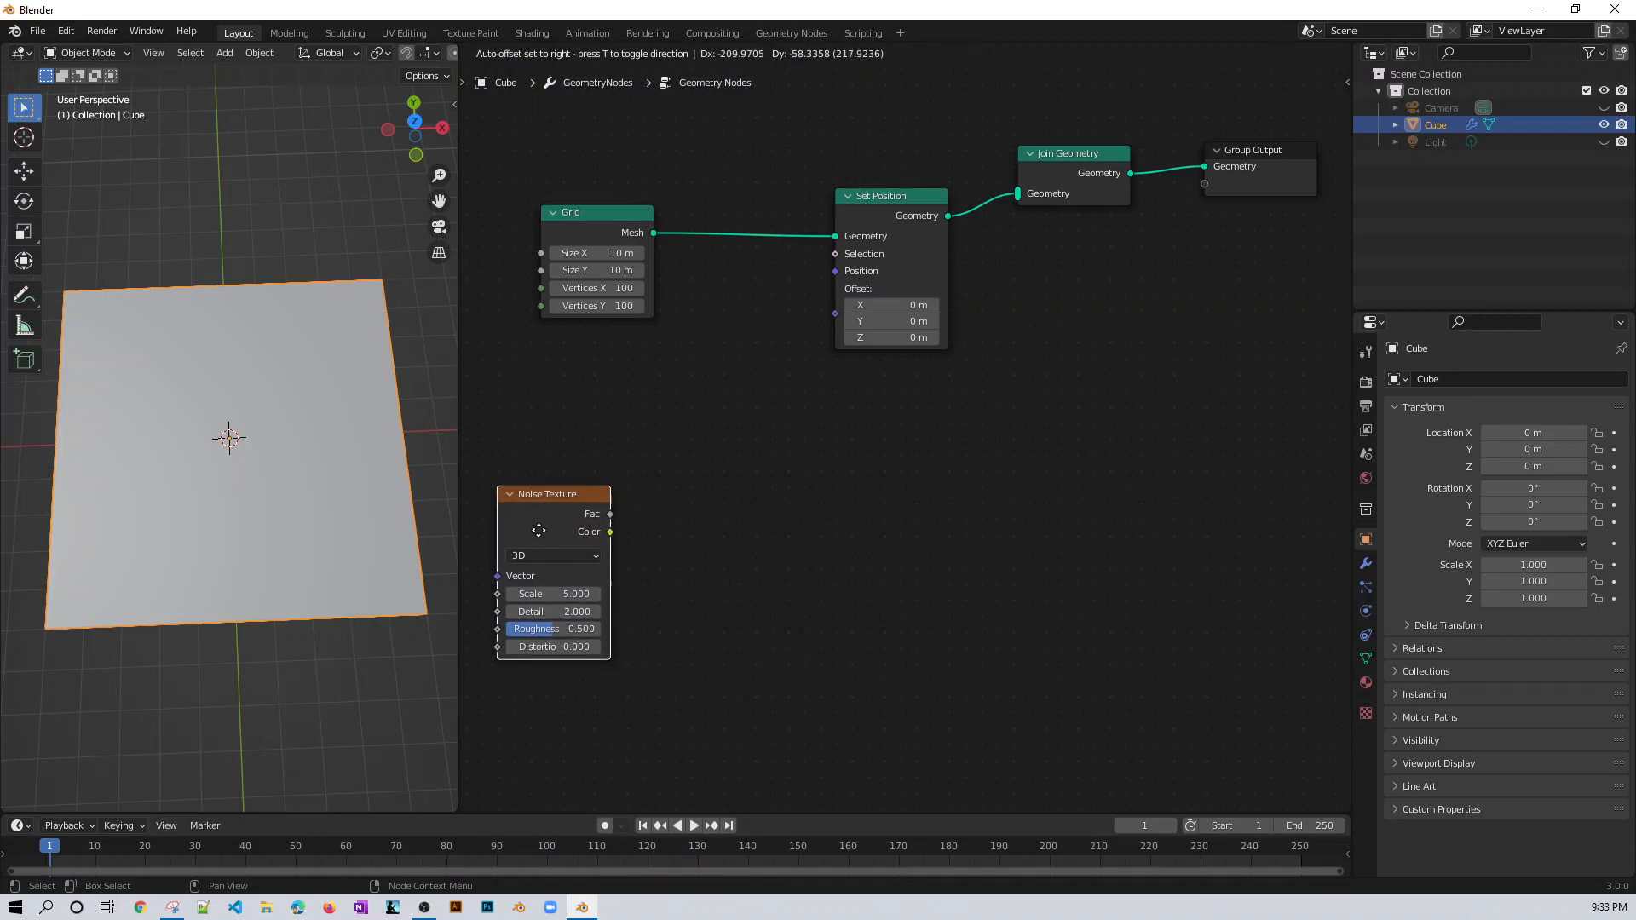
left_click(641, 666)
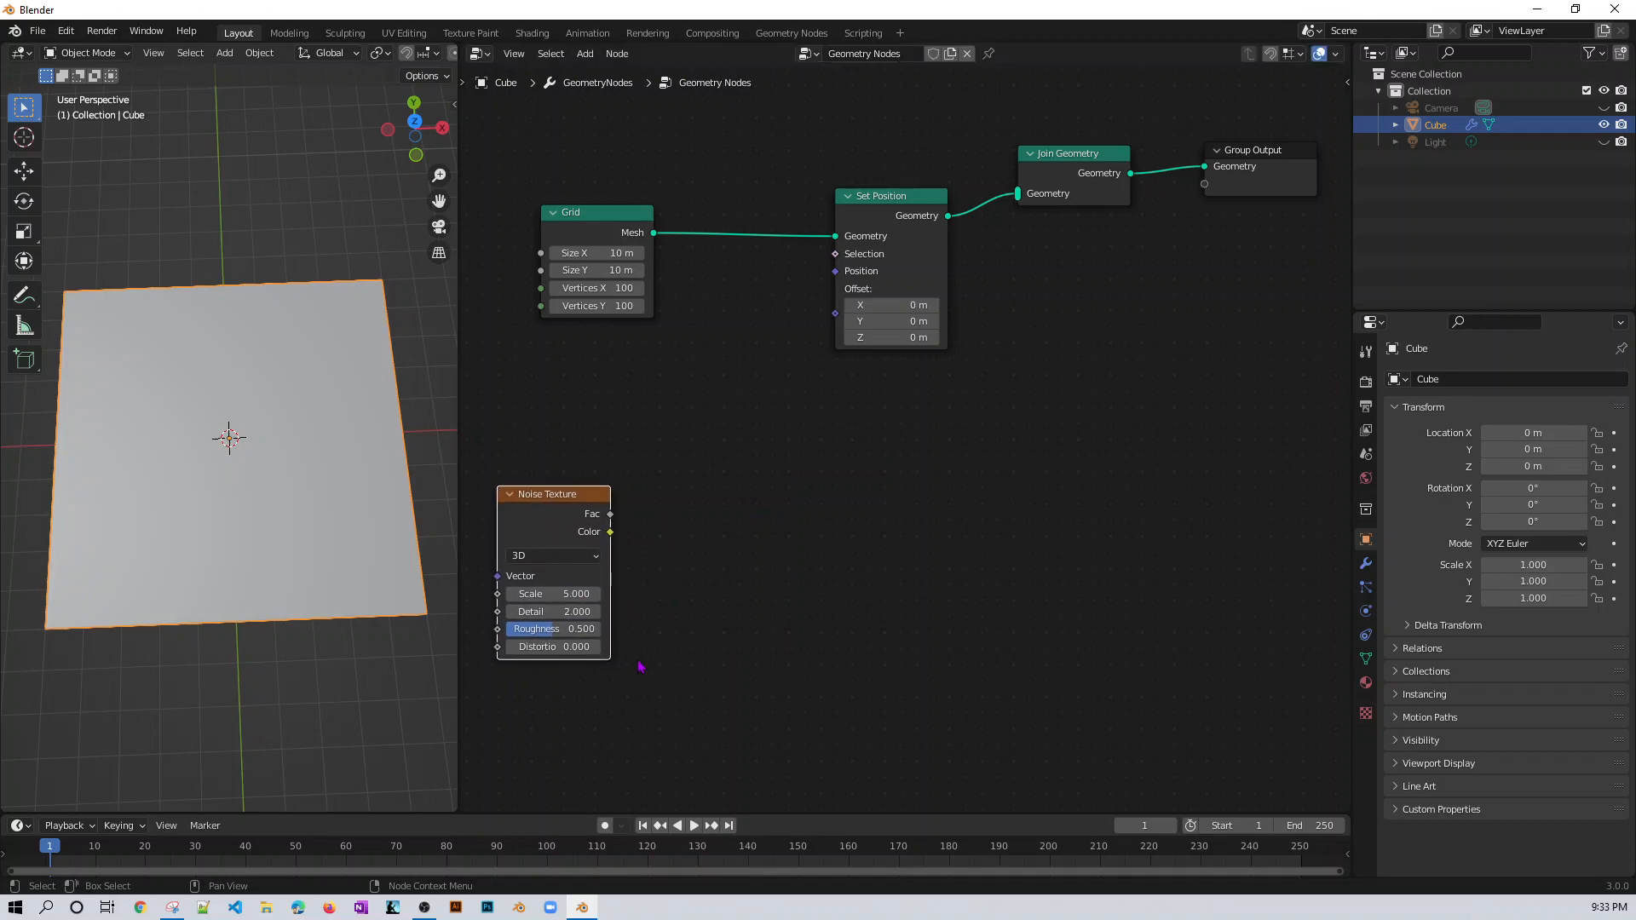
left_click(595, 555)
left_click(558, 630)
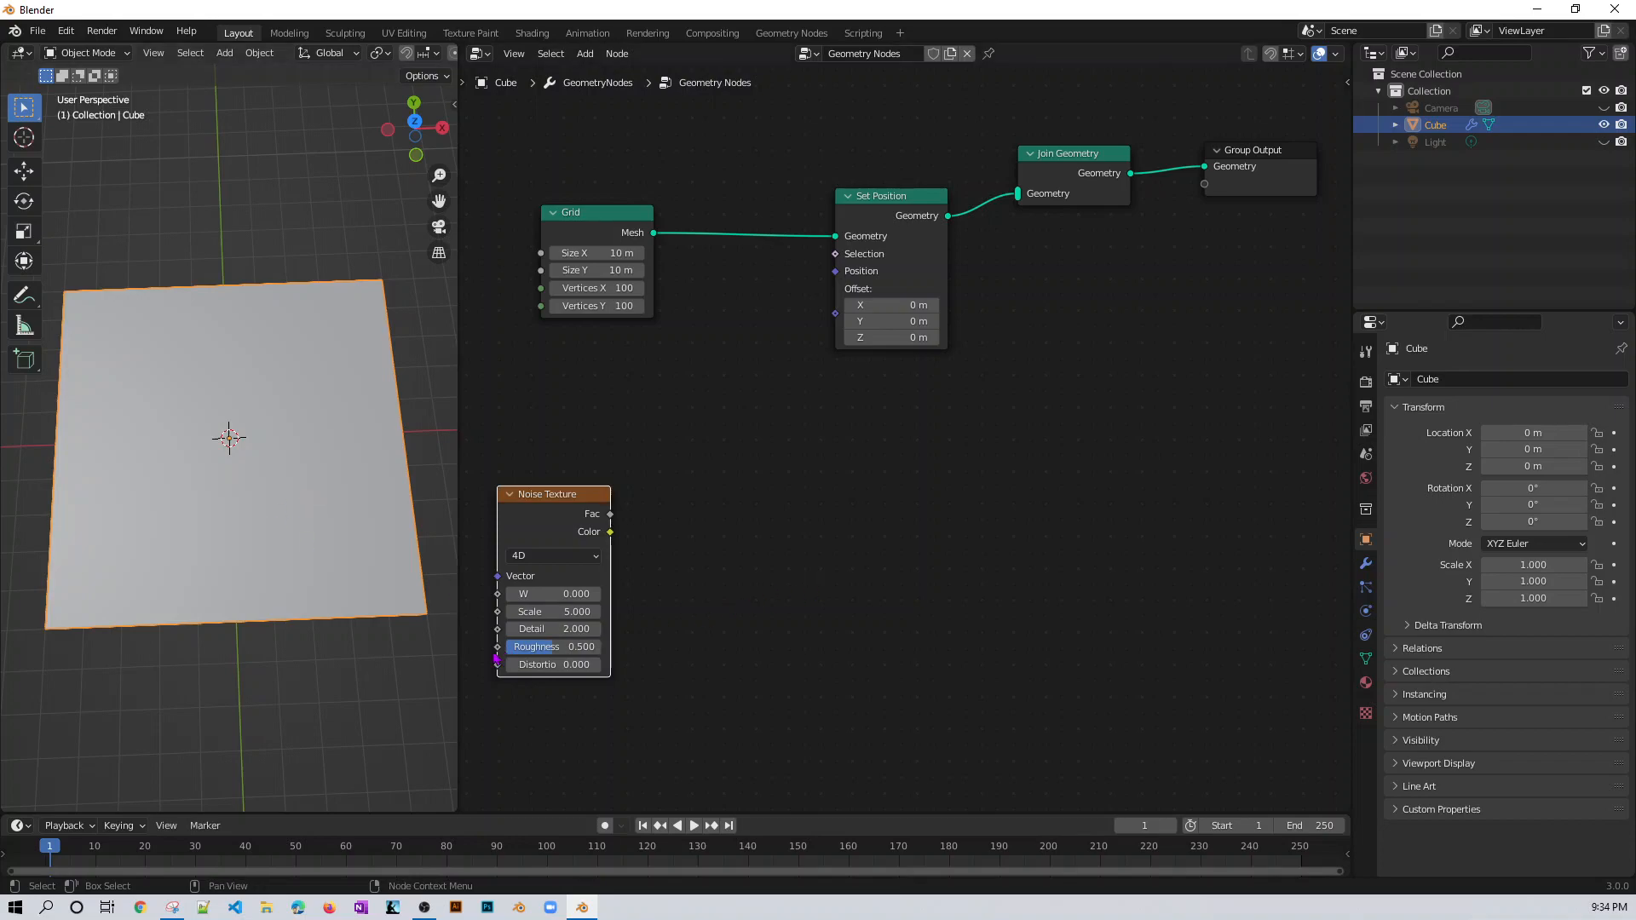
- Add an RGB Curves node to the right of the Noise Texture node
left_click(718, 646)
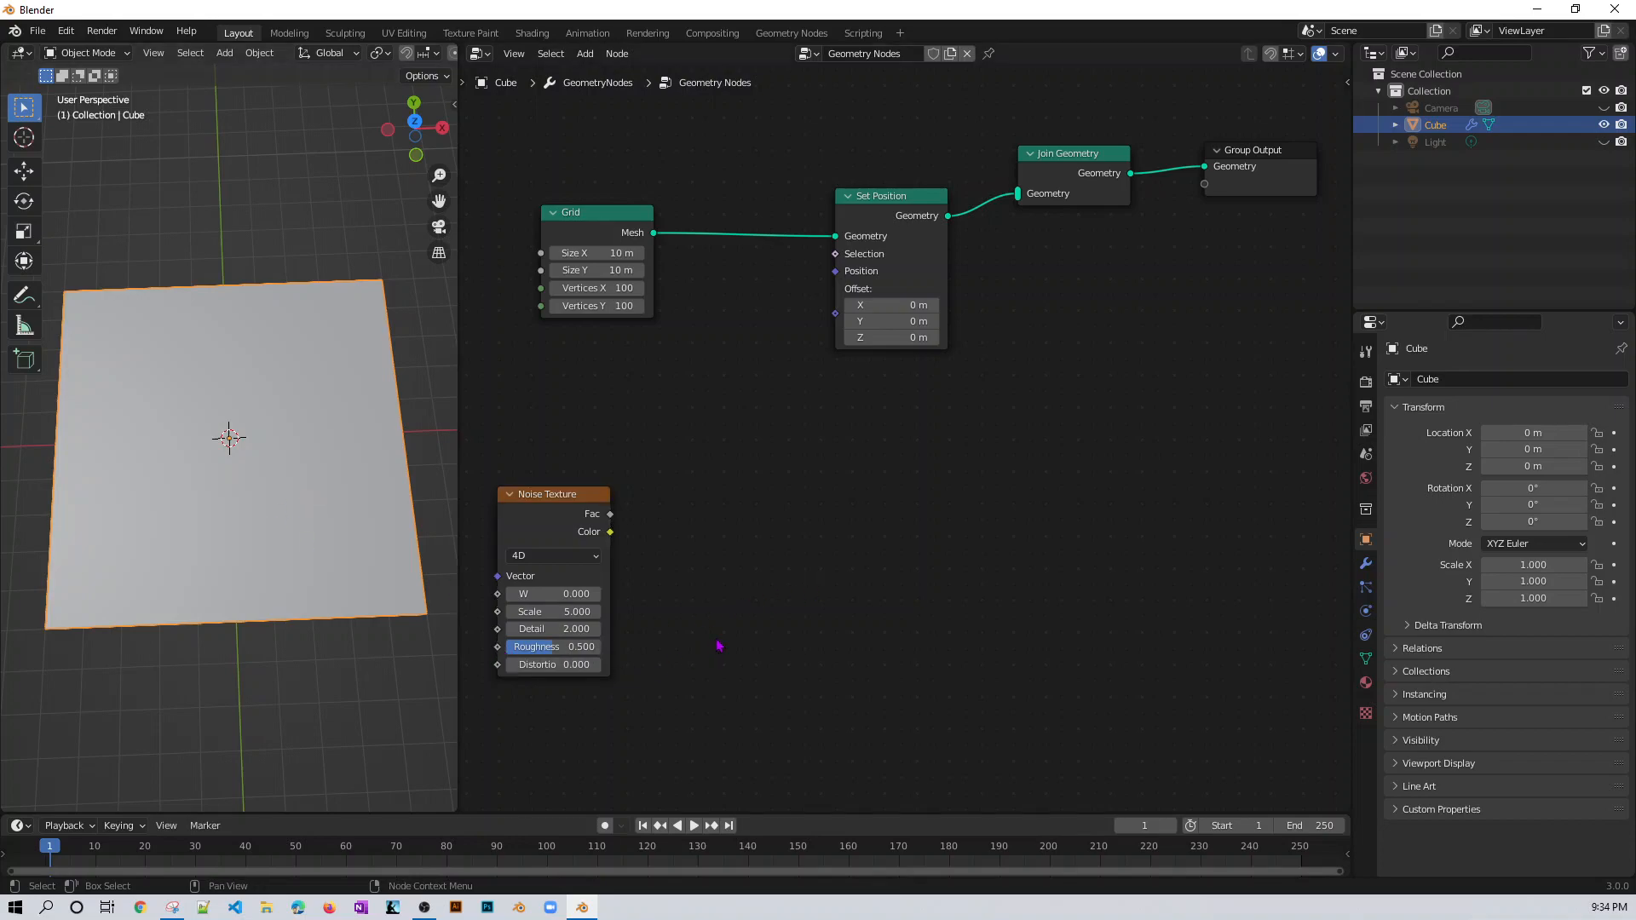
key("shift+a")
mouse_move(718, 636)
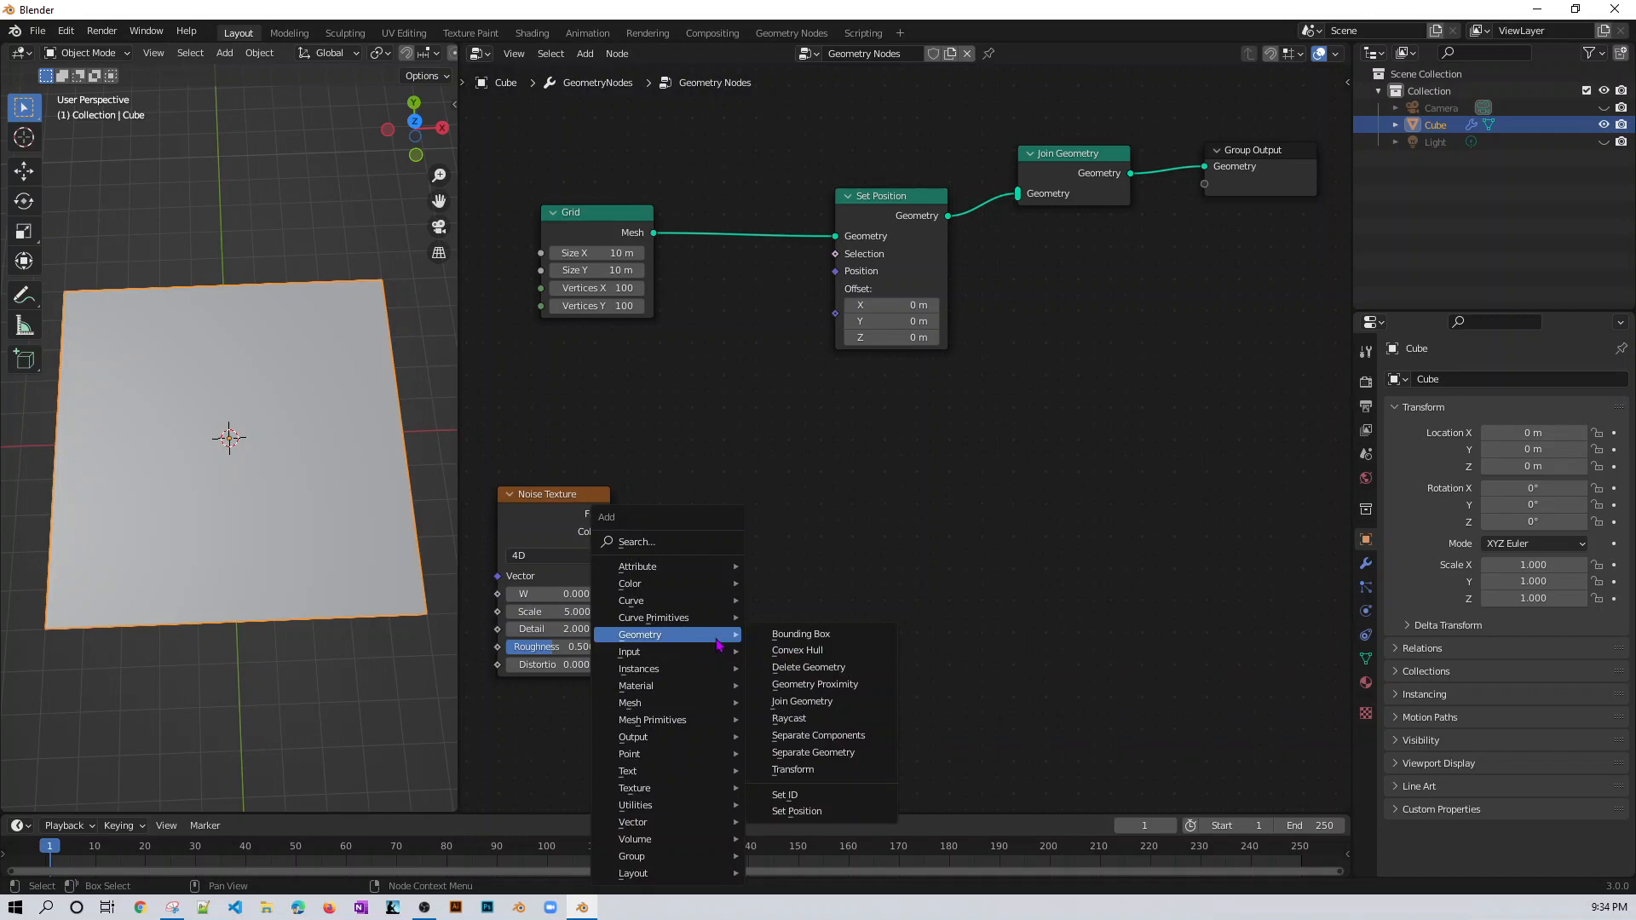
left_click(686, 542)
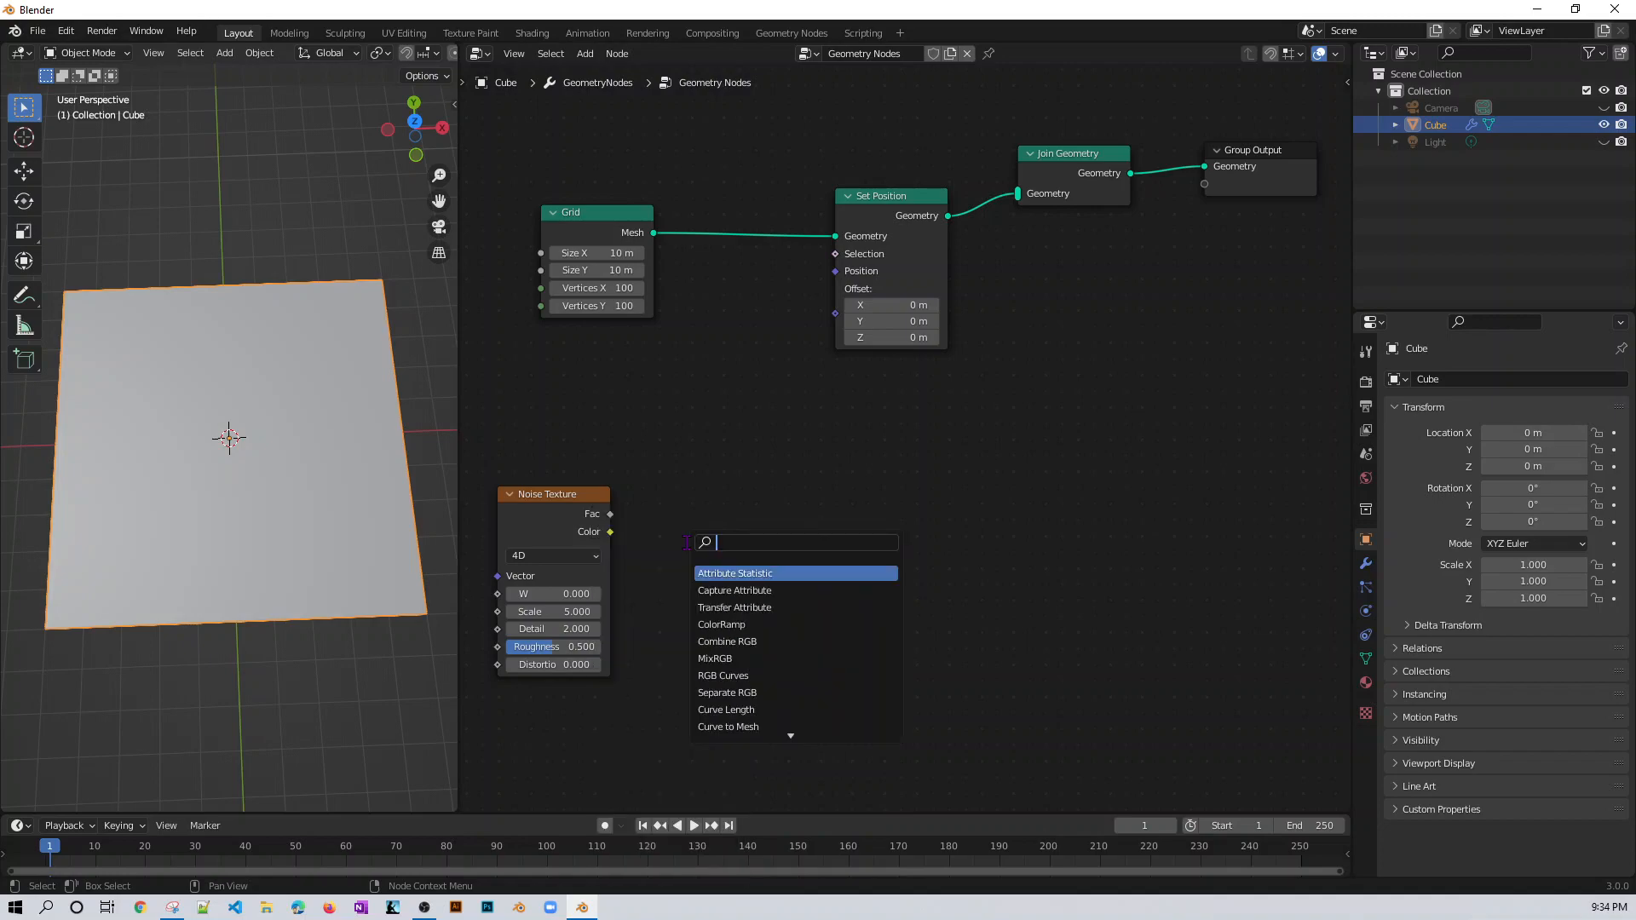
type("rg")
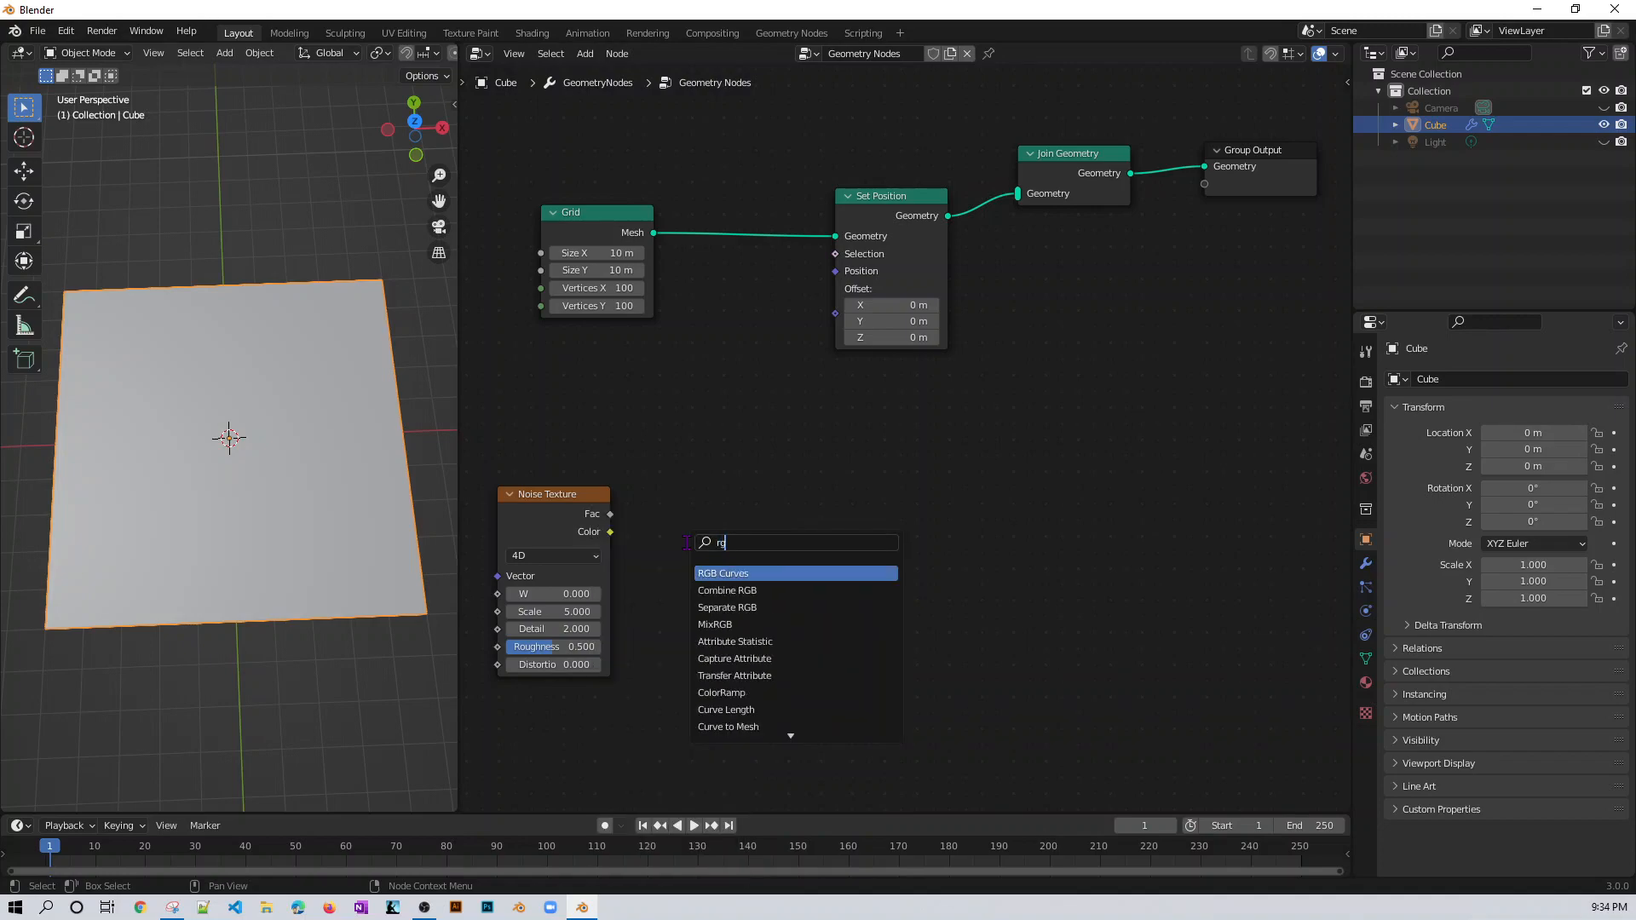
key("Return")
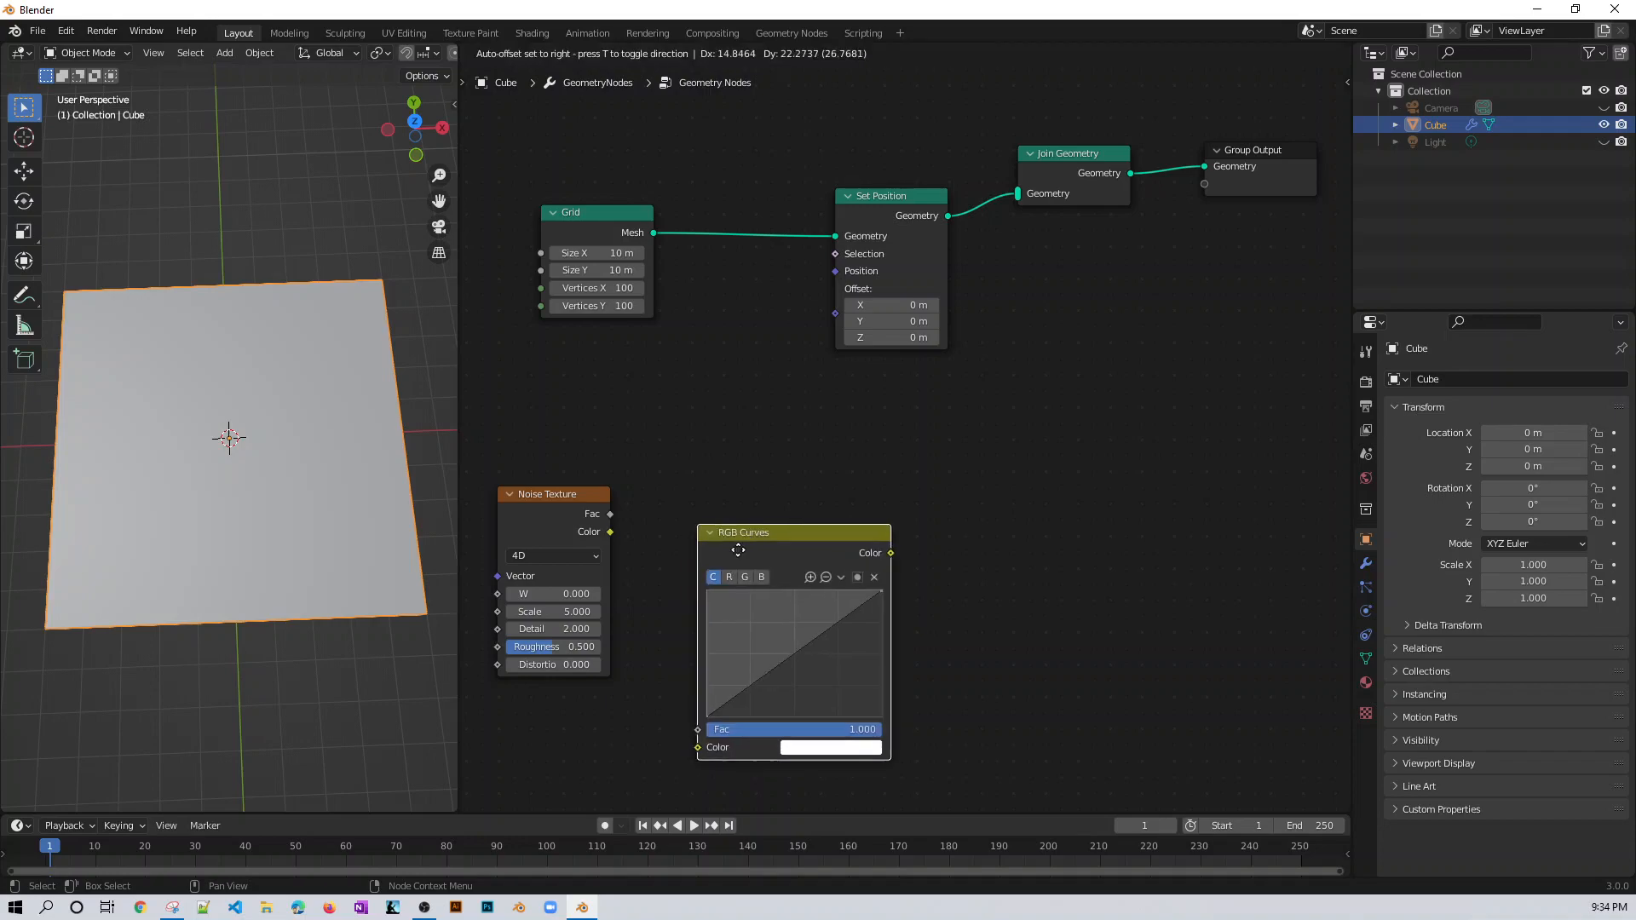
left_click(729, 511)
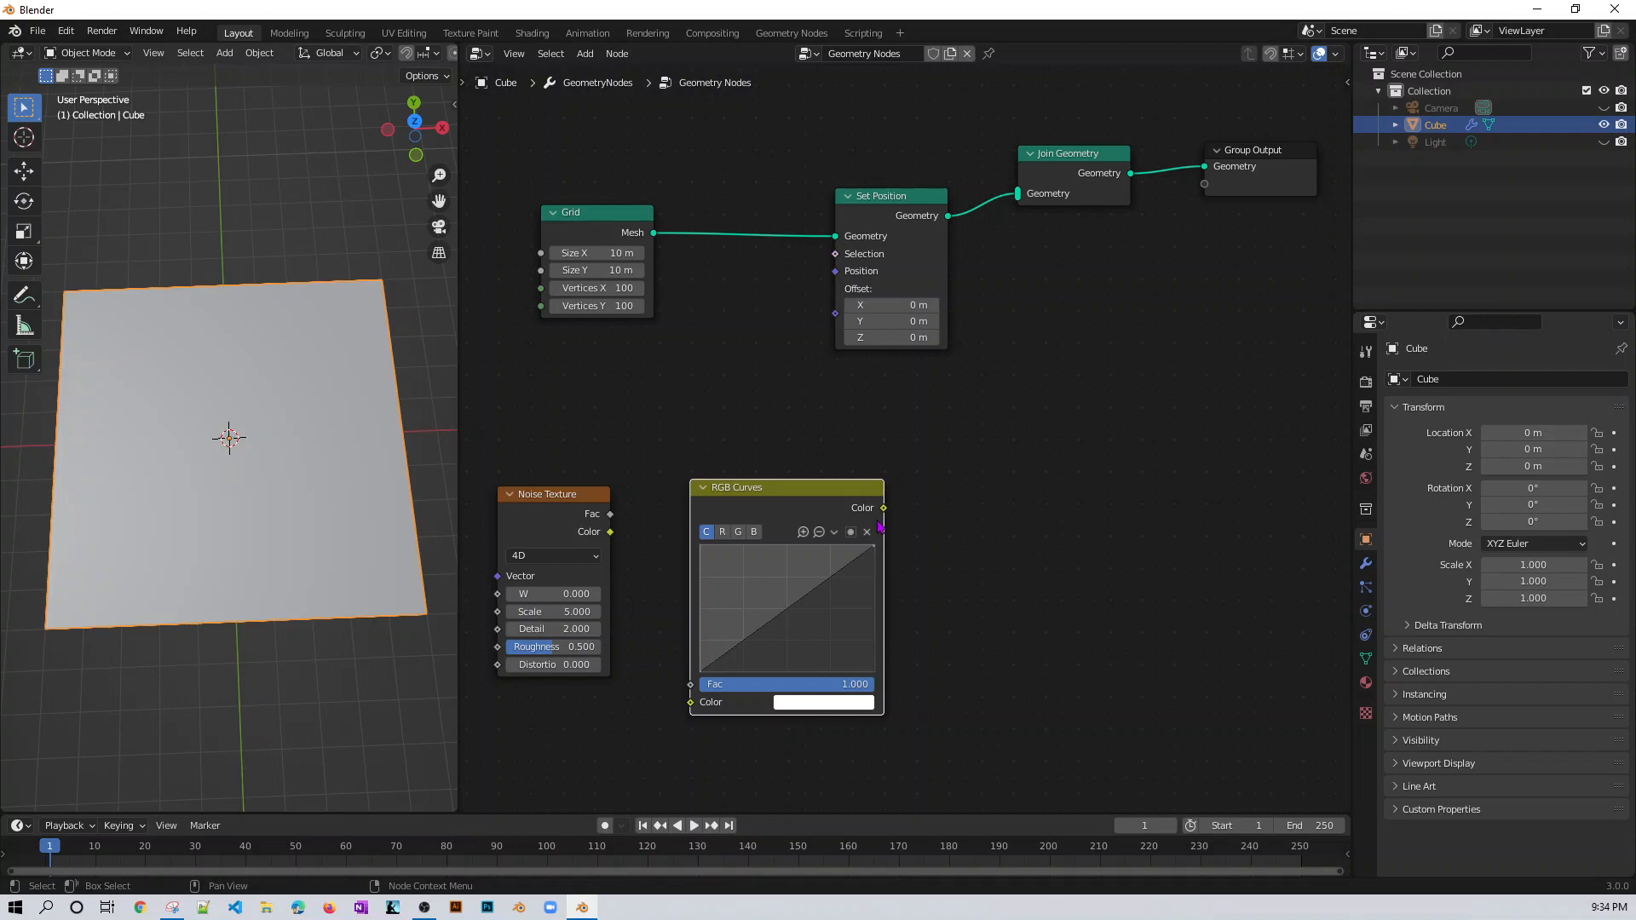
- Add a Combine XYZ node to the right of the RGB Curves node
left_click(1023, 611)
key("shift+a")
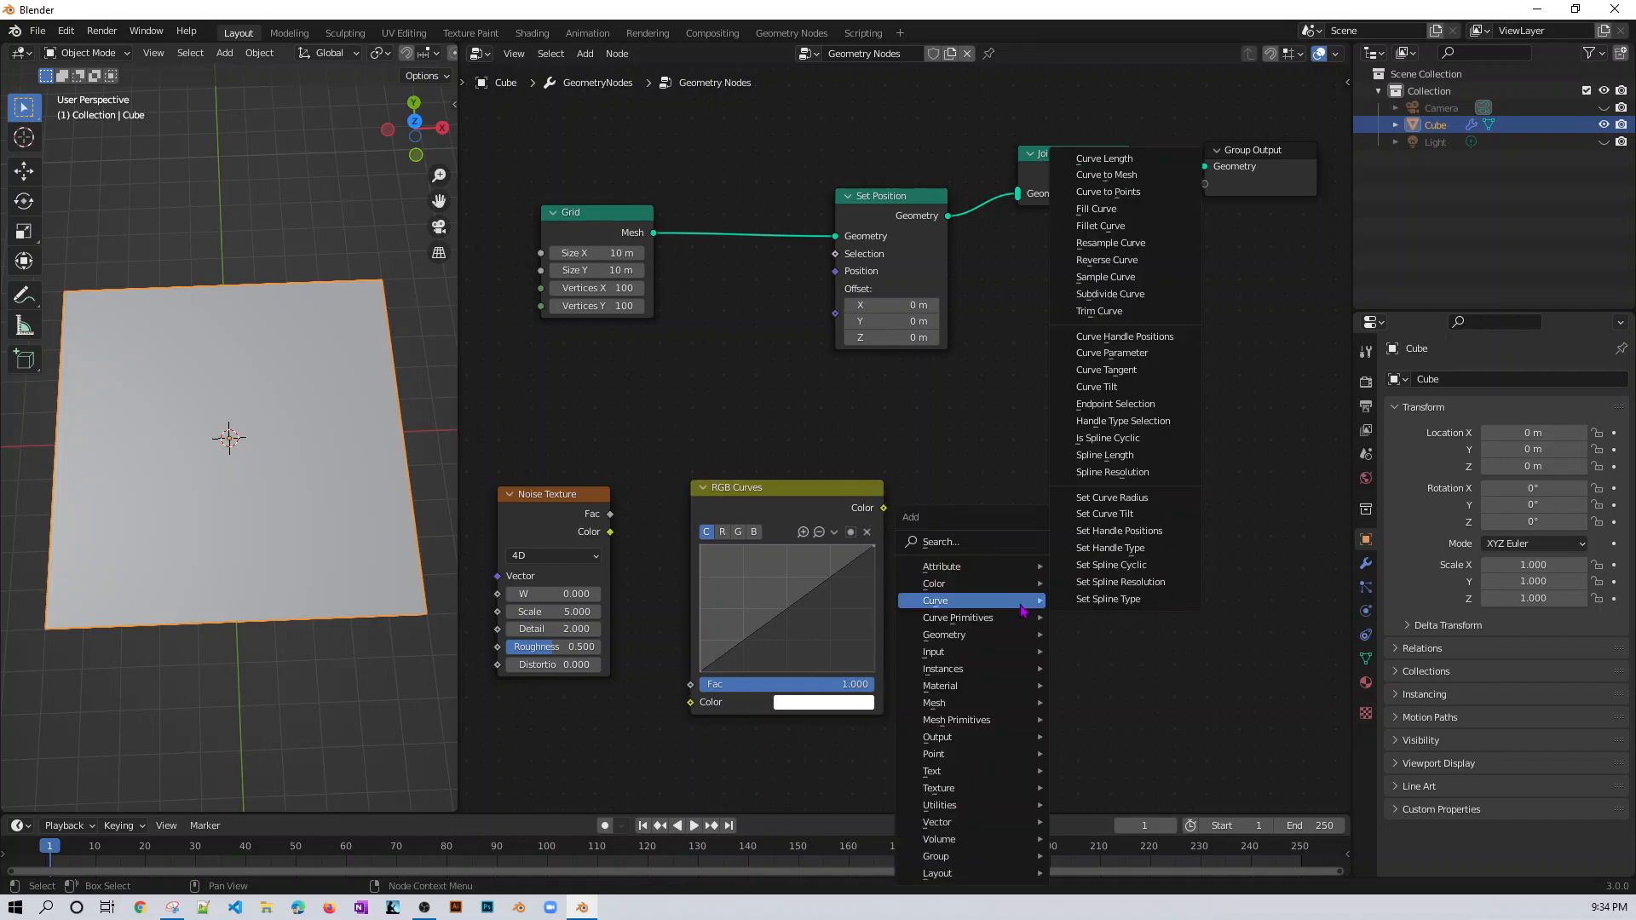
left_click(984, 543)
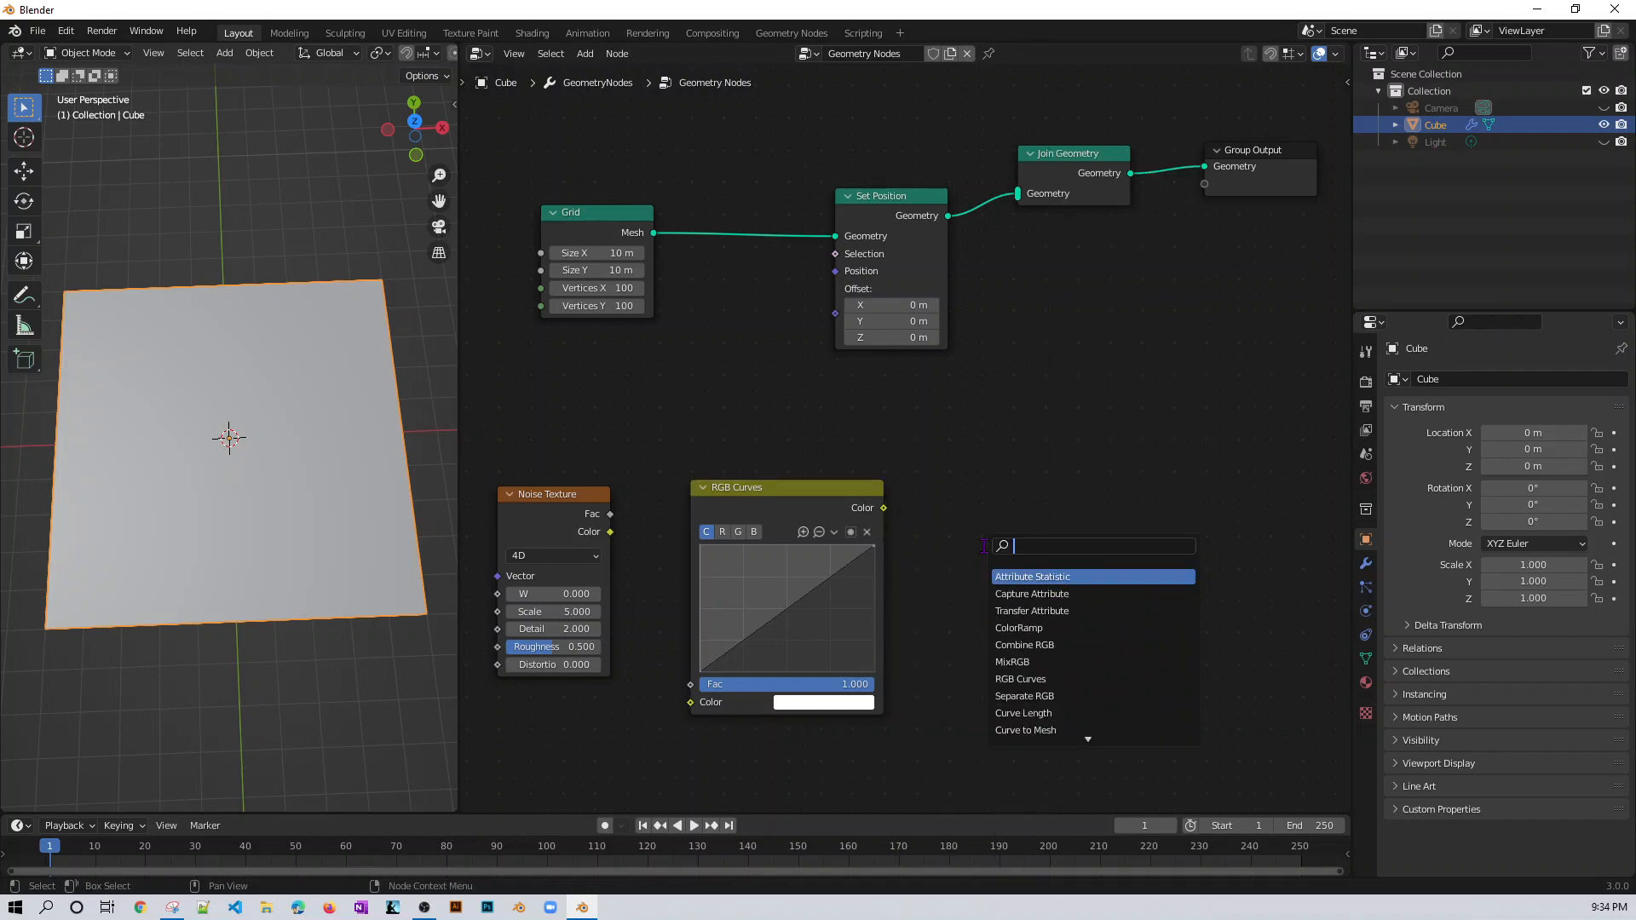
type("combin")
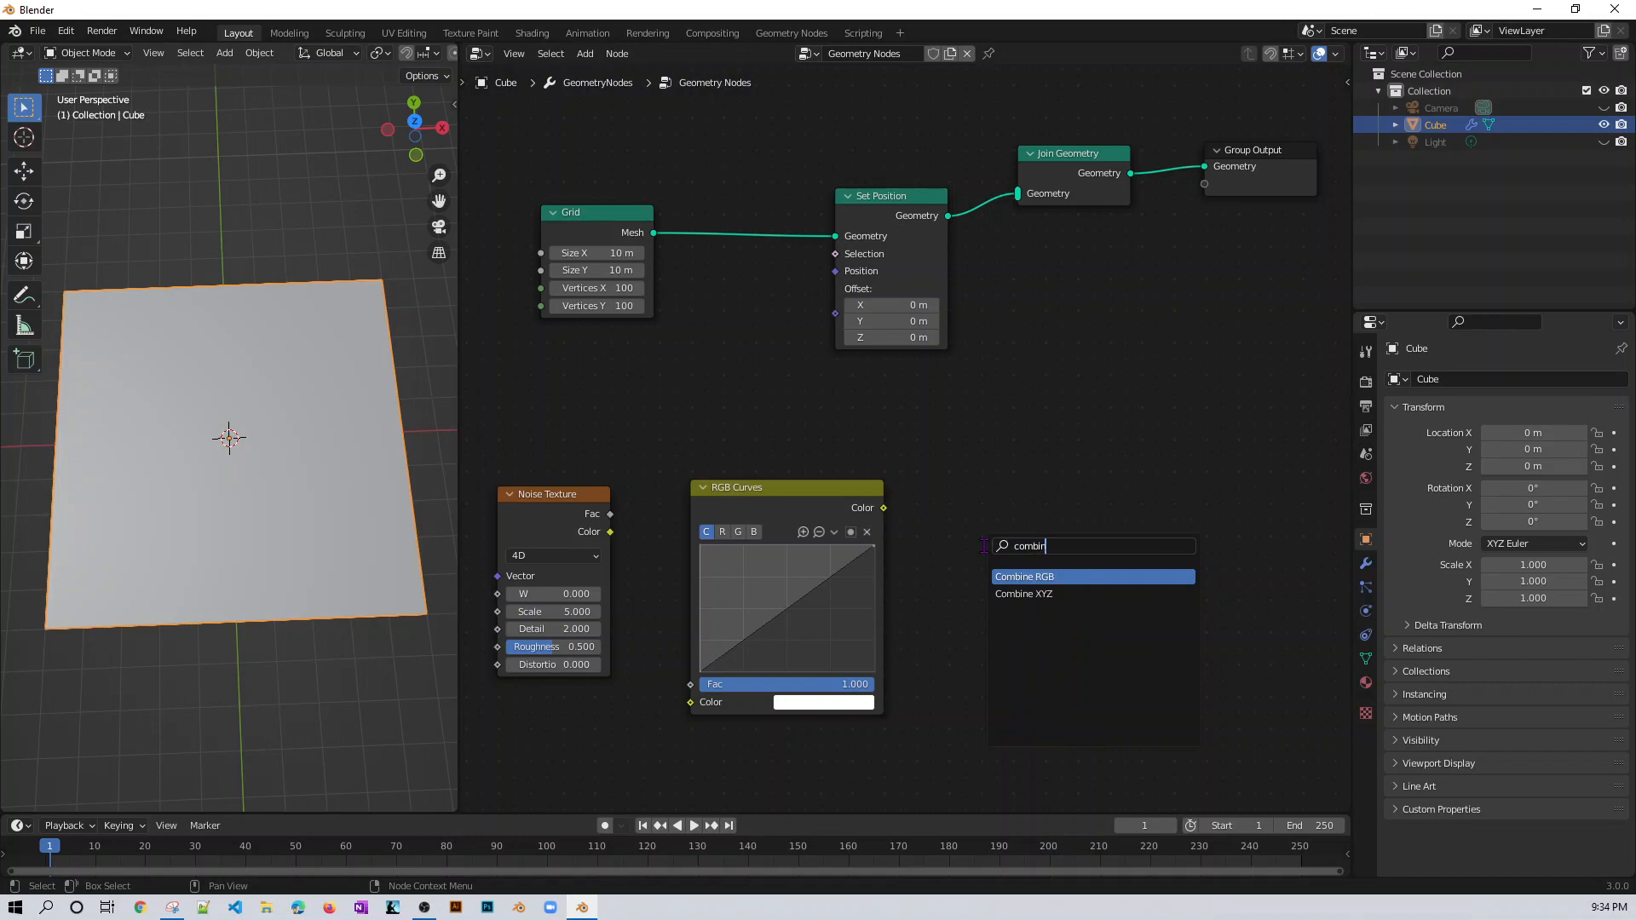
left_click(1020, 594)
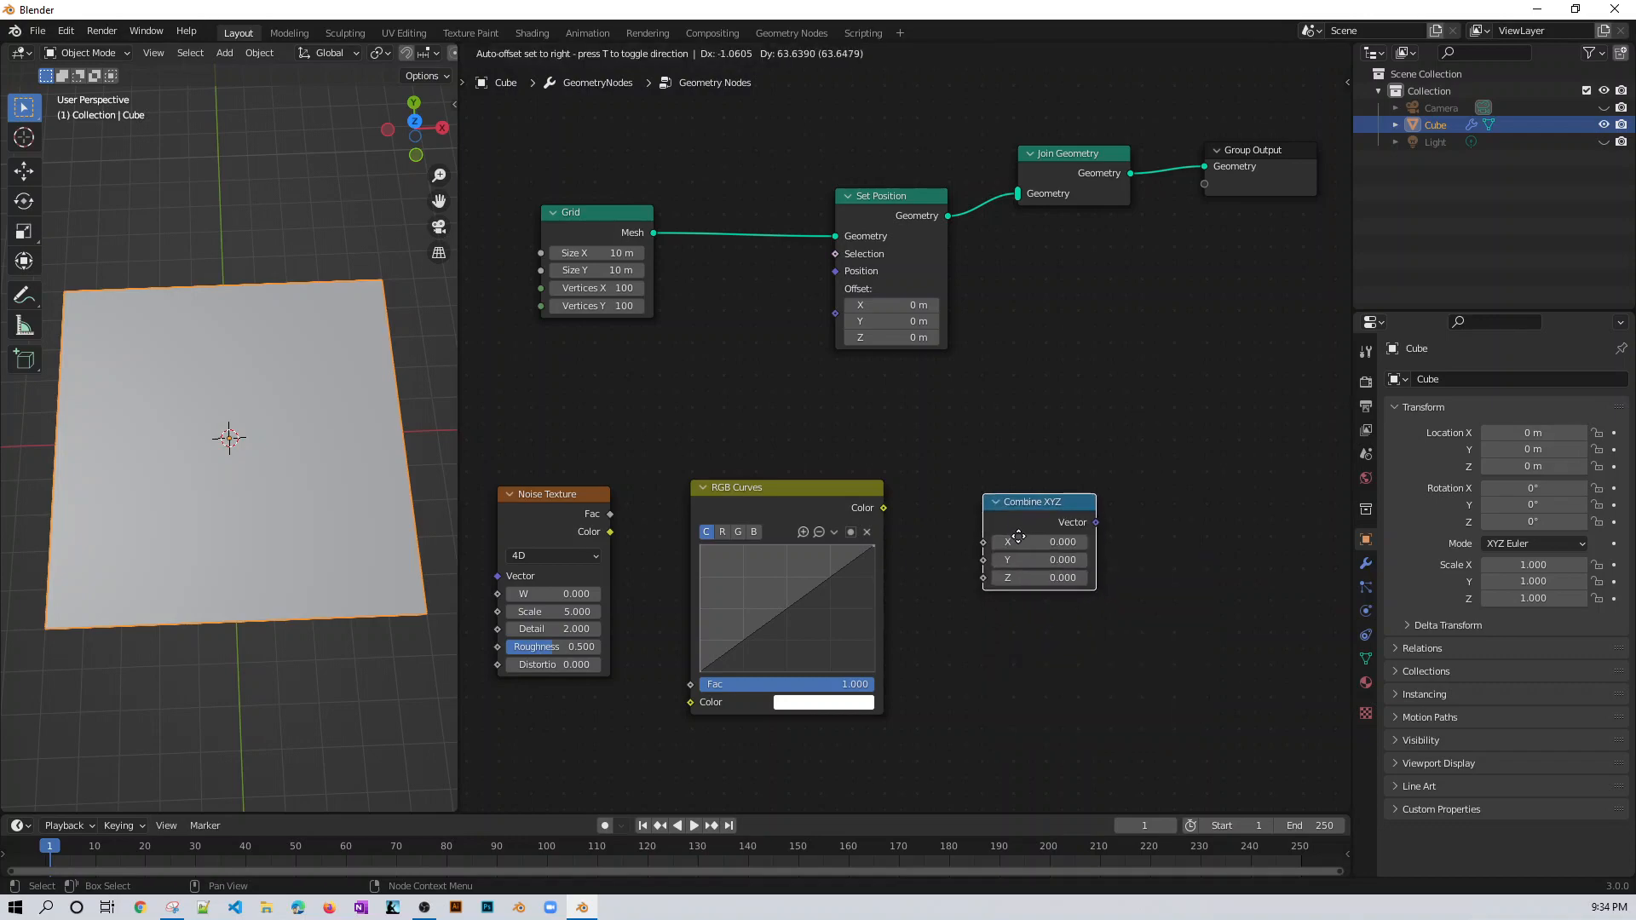
left_click(1018, 526)
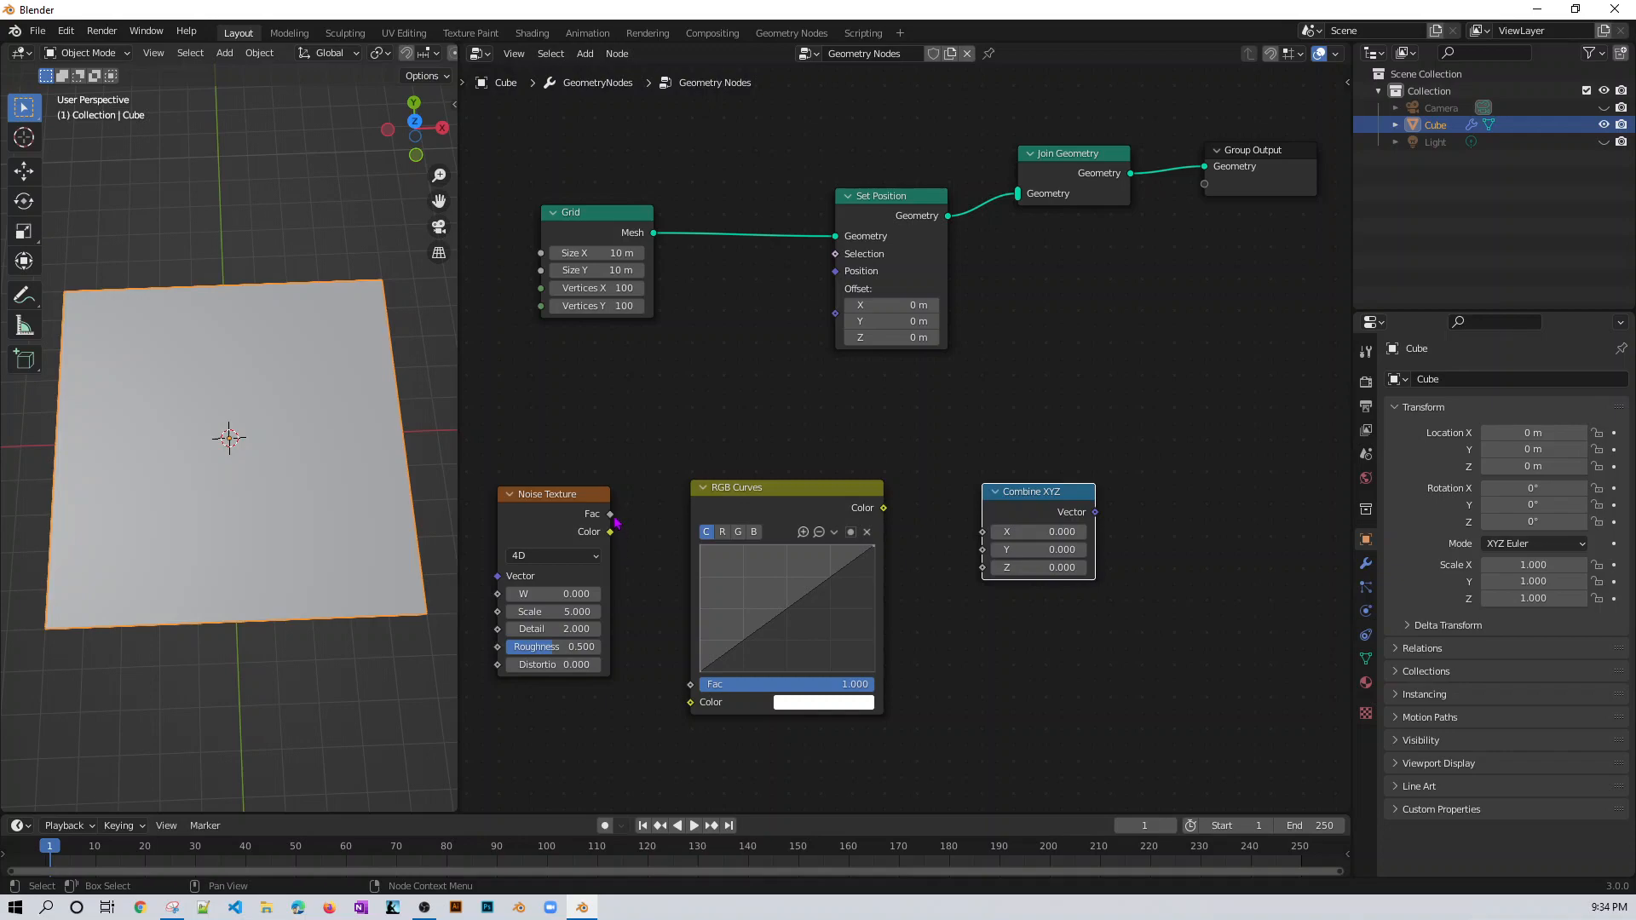
- Connect the Noise Texture's Fac to the RGB Curves Color input, and the RGB Curves Color output to the Combine XYZ Z input
left_click_drag(611, 514, 690, 702)
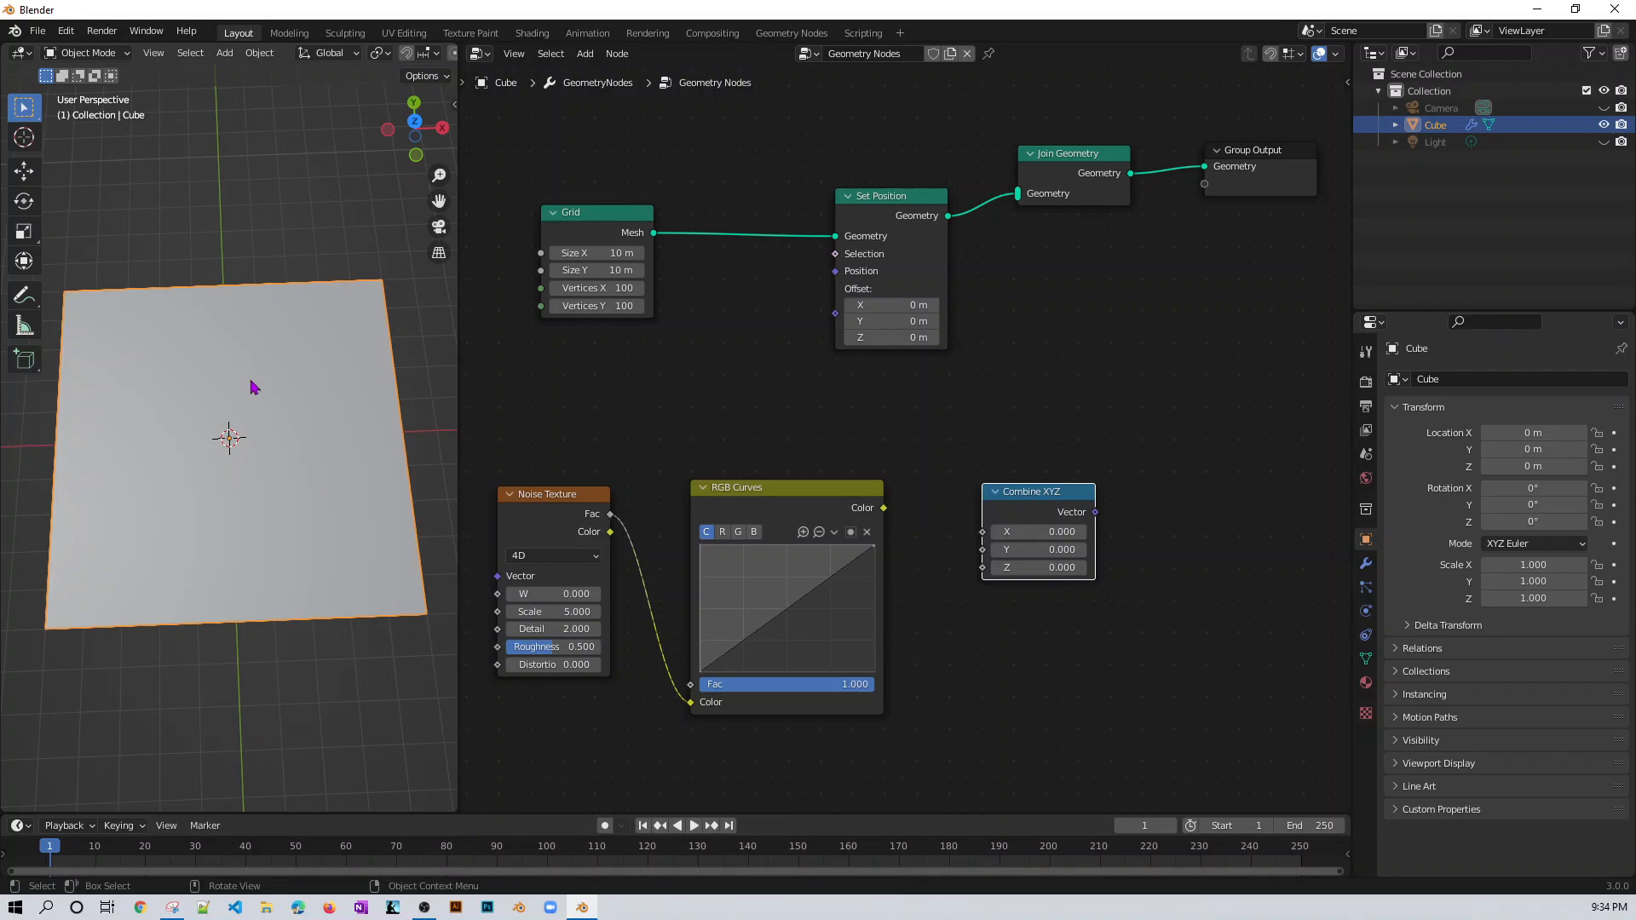
middle_click_drag(305, 692, 232, 528)
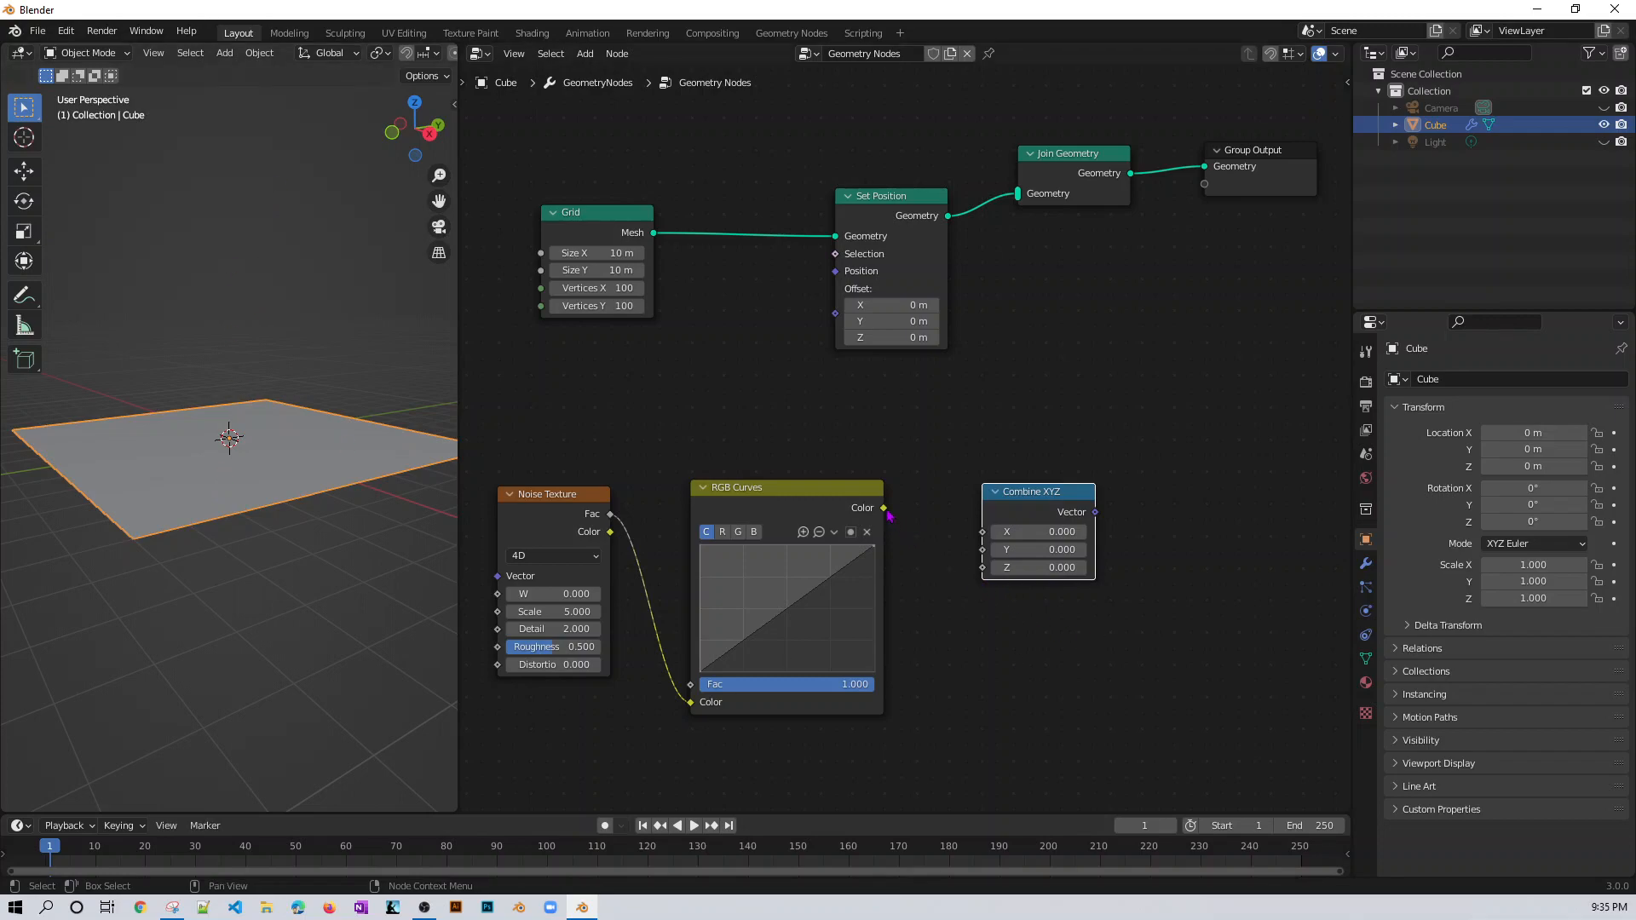
left_click_drag(884, 508, 983, 568)
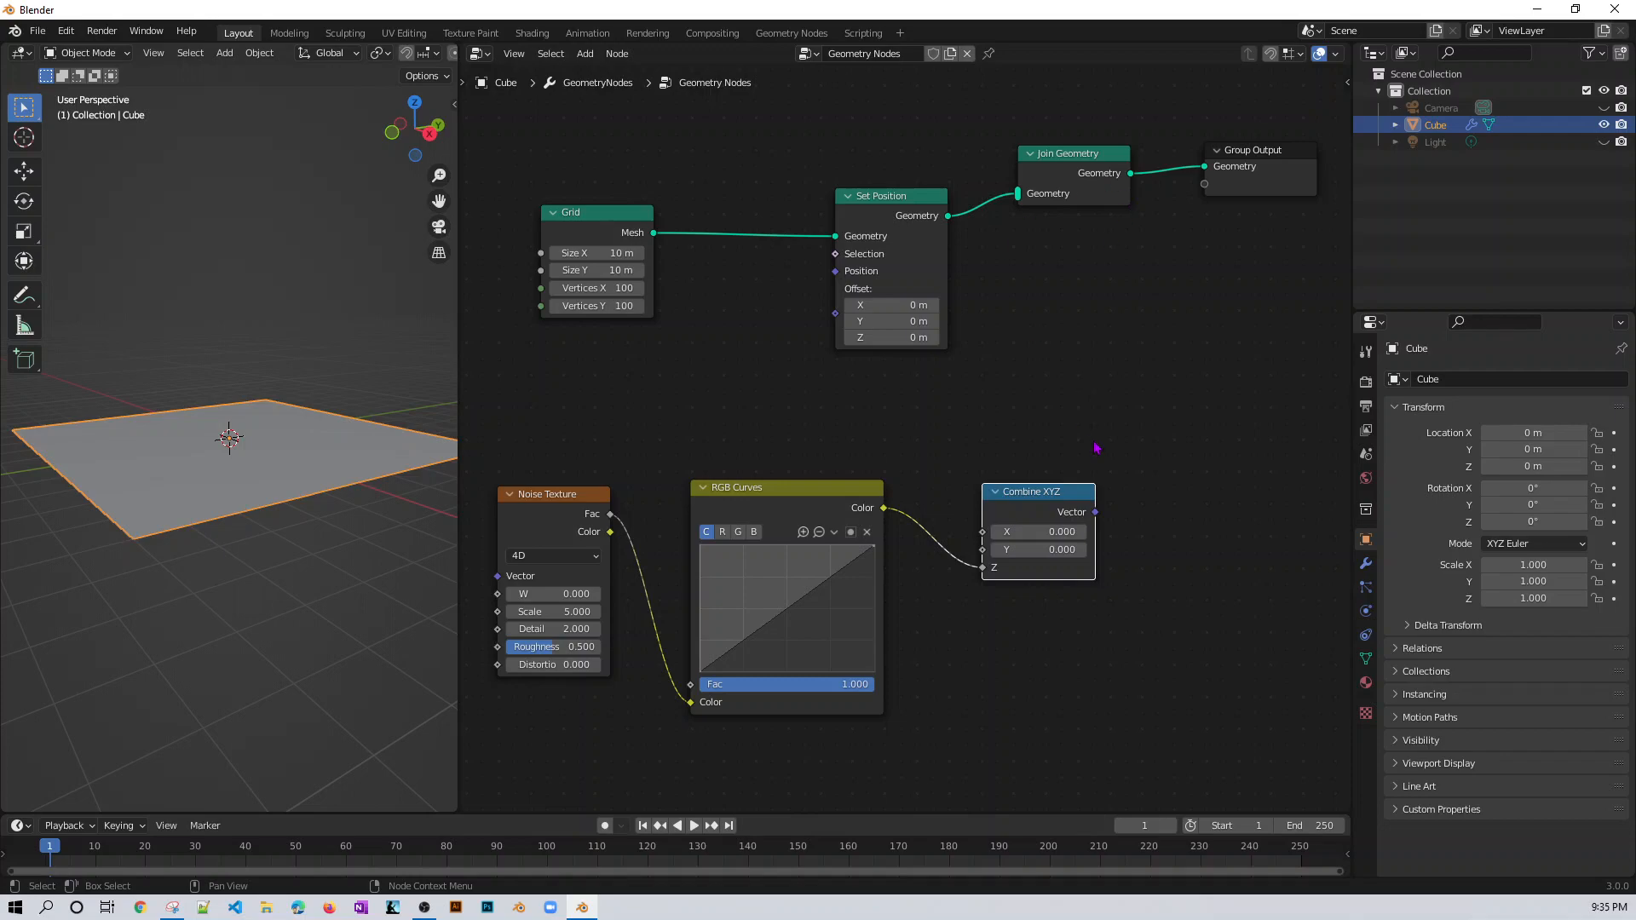
- Add a Vector Math node set to Add to the right of the Combine XYZ node
left_click(1177, 534)
key("shift+a")
left_click(1176, 528)
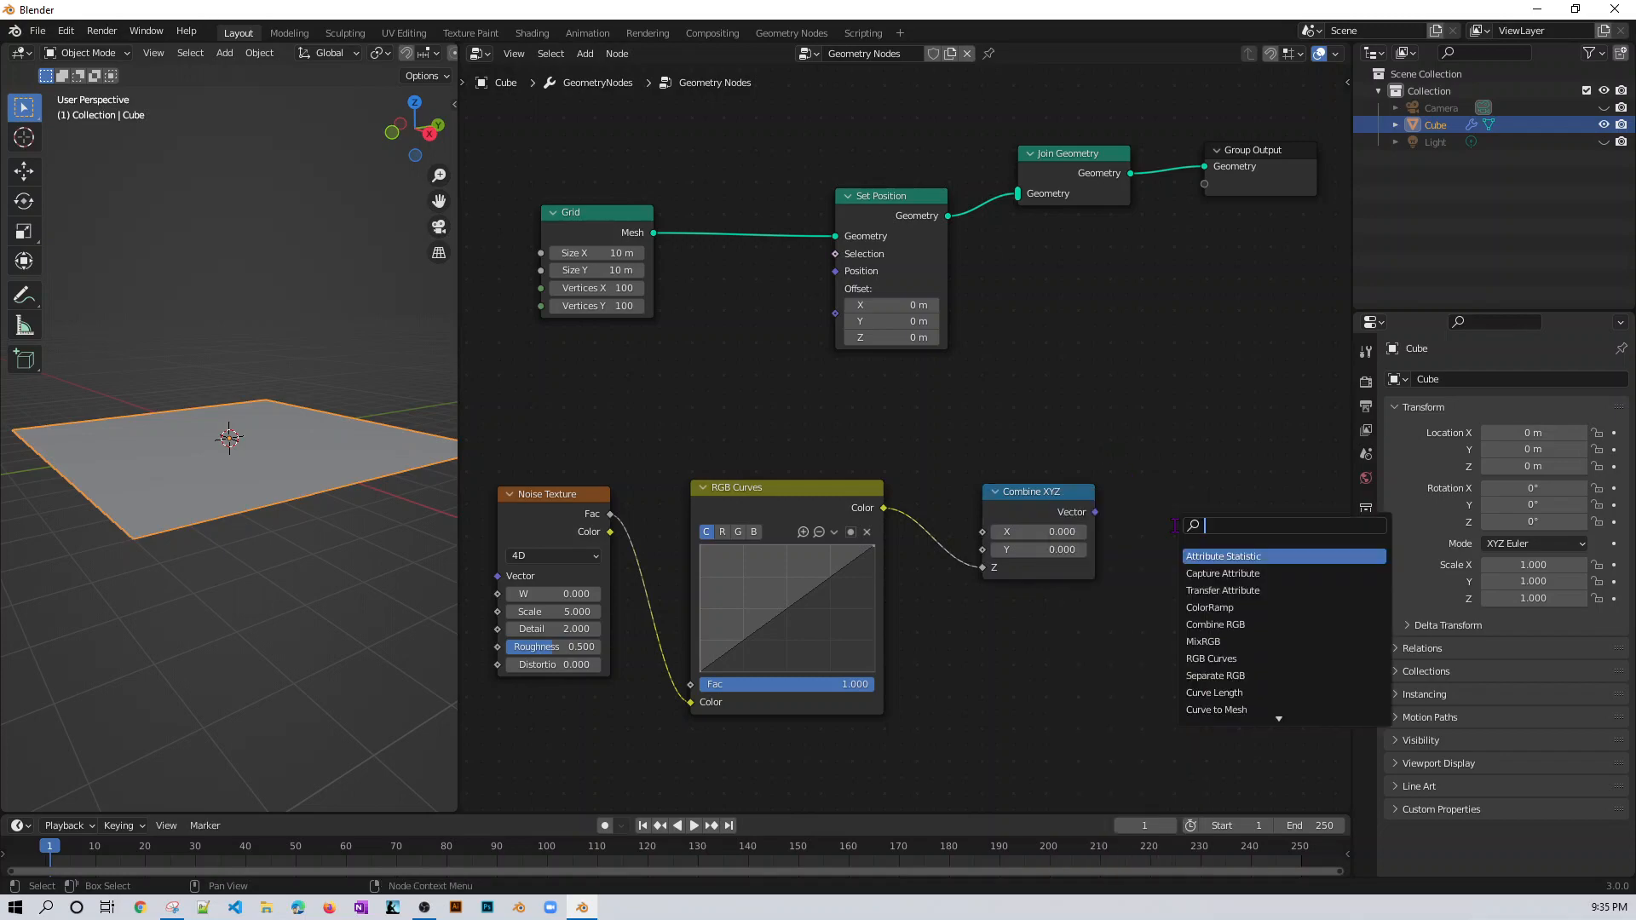
type("add")
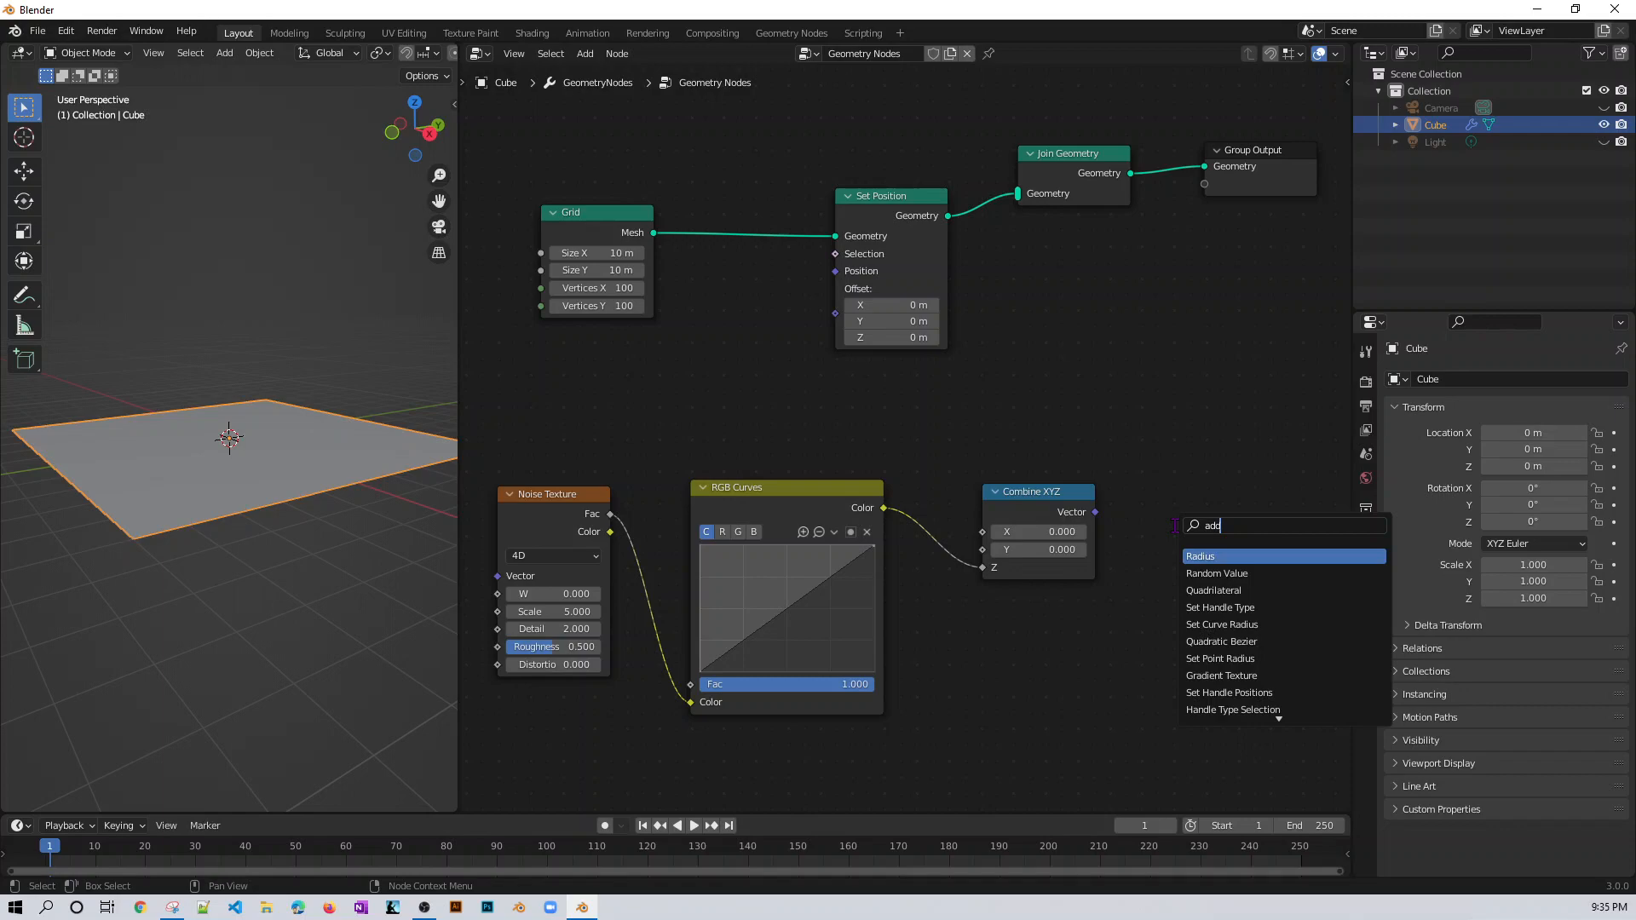
type(" ve")
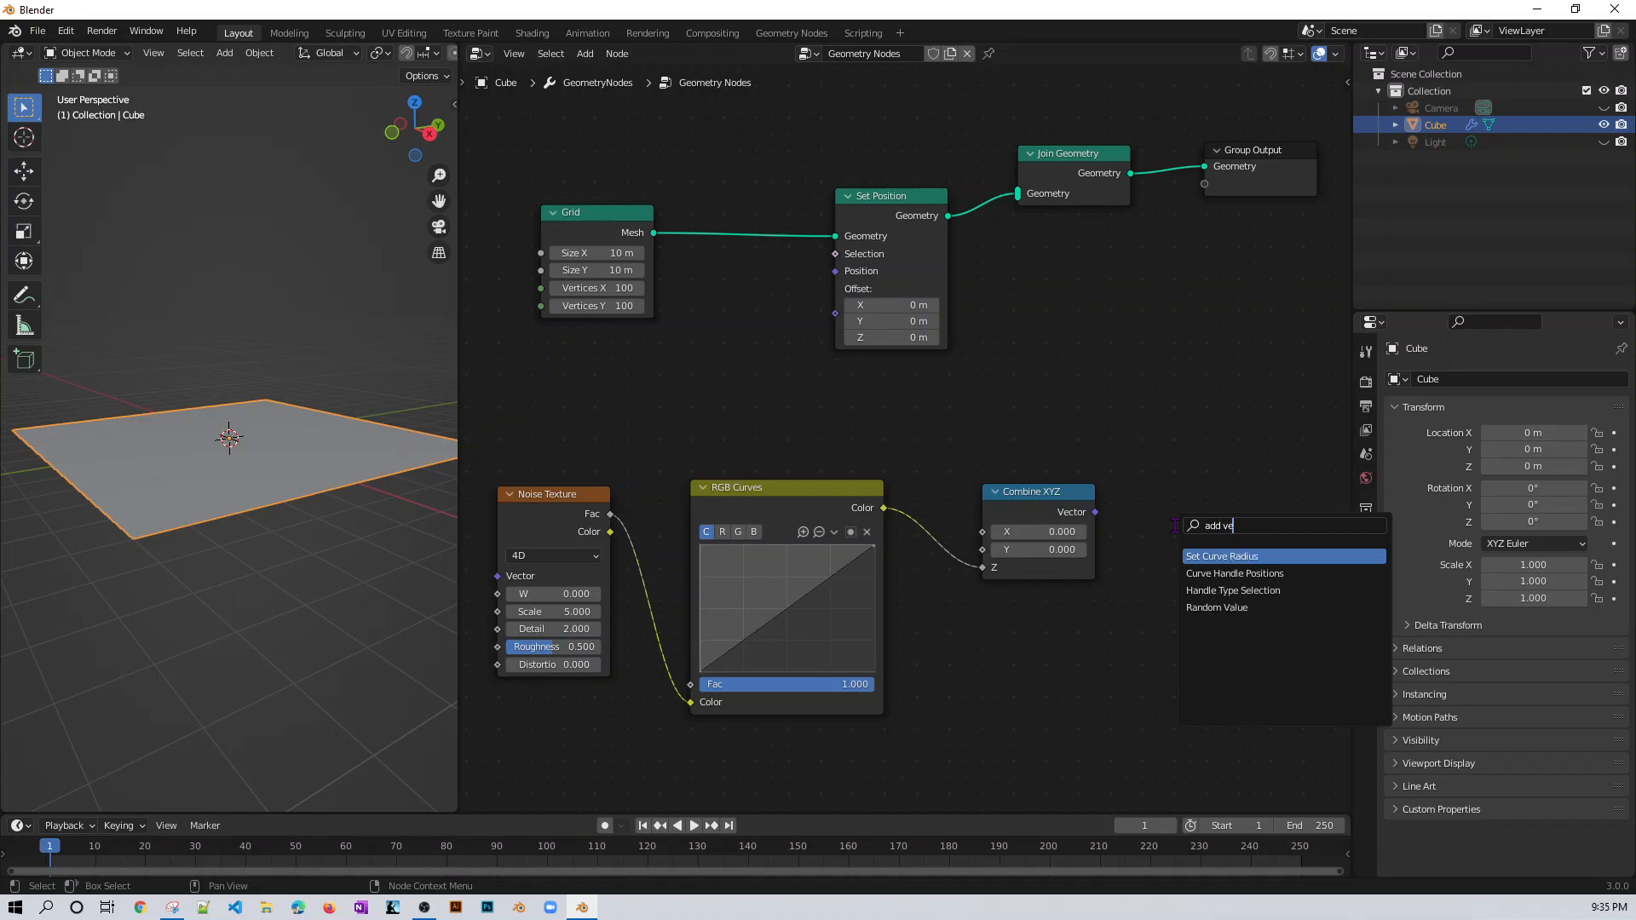
key("BackSpace")
key("BackSpace")
key("BackSpace")
key("BackSpace")
key("BackSpace")
key("BackSpace")
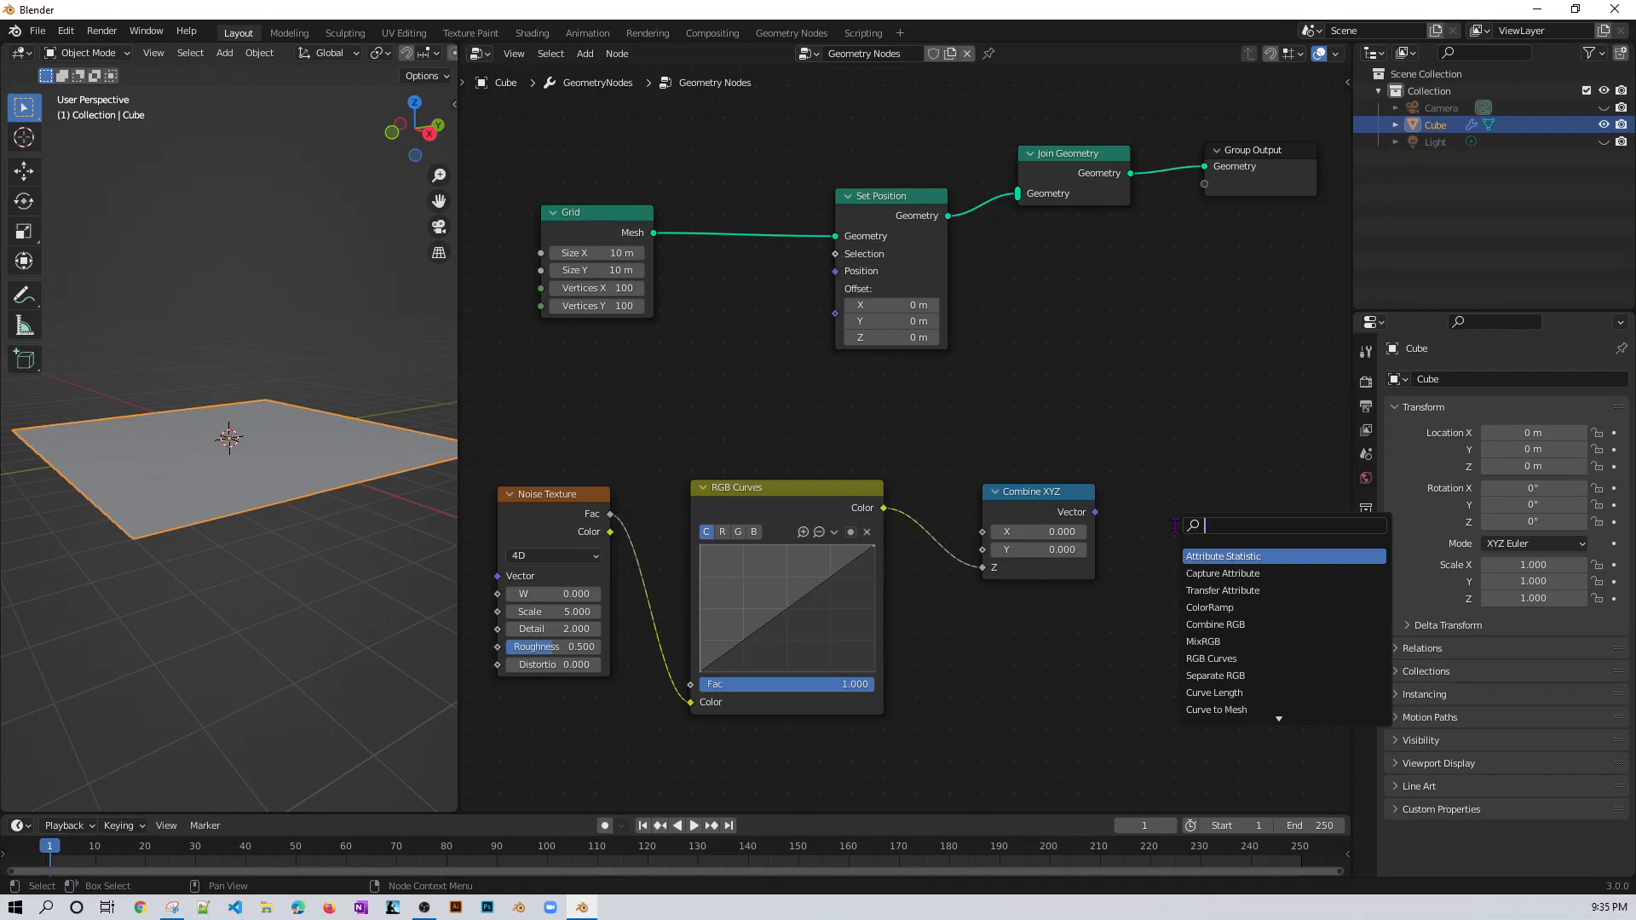
type("math")
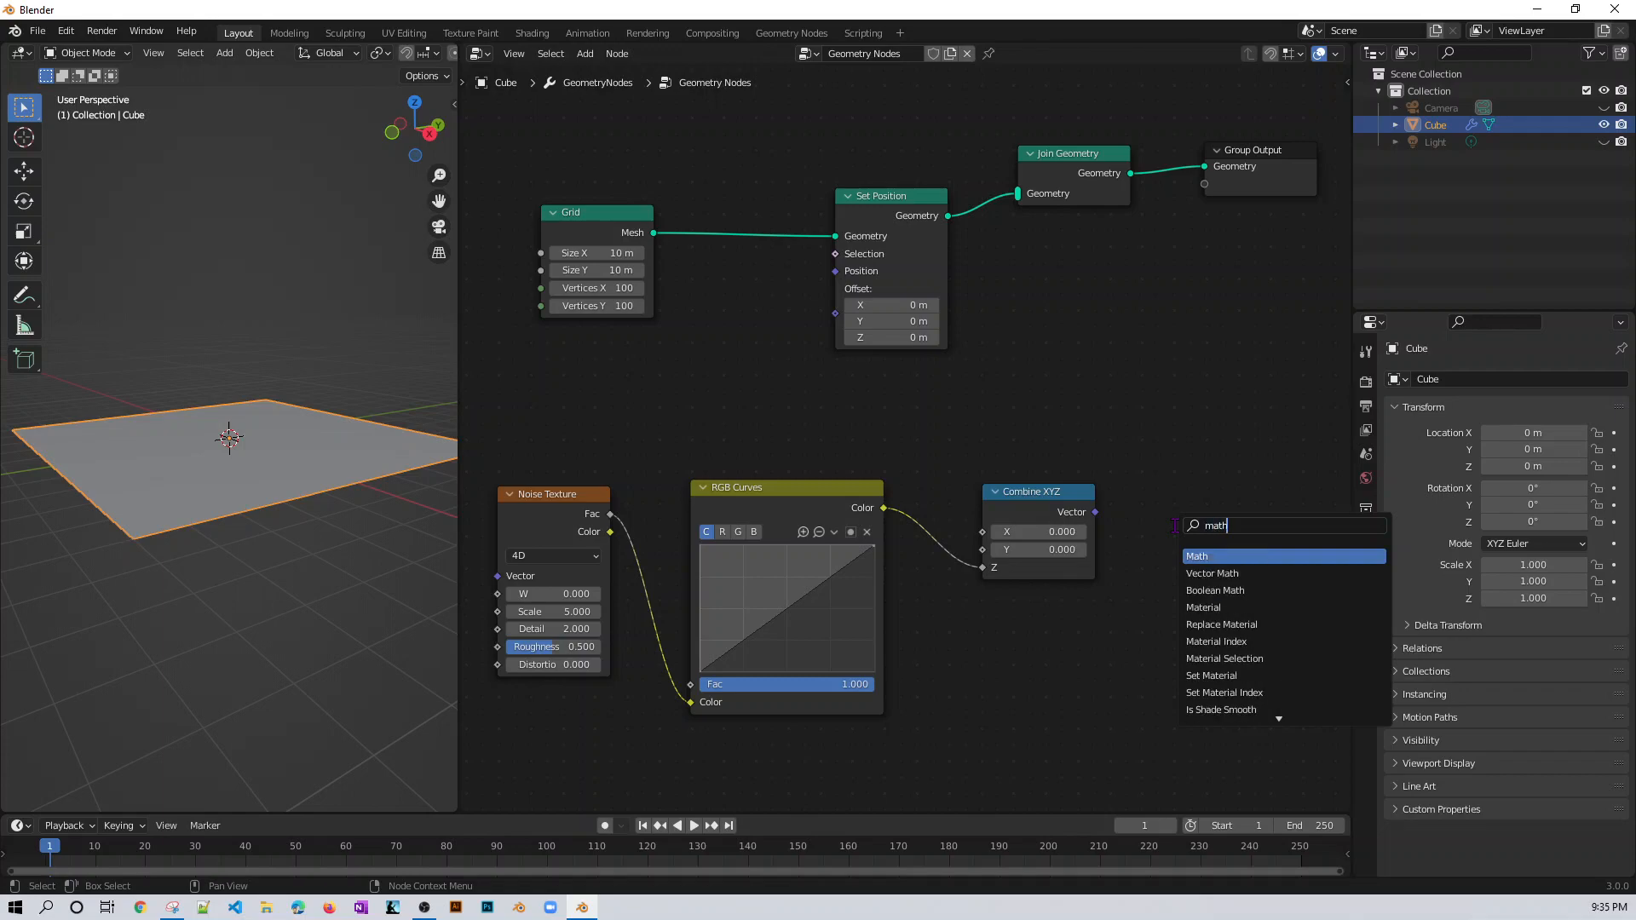
left_click(1197, 572)
left_click(1206, 545)
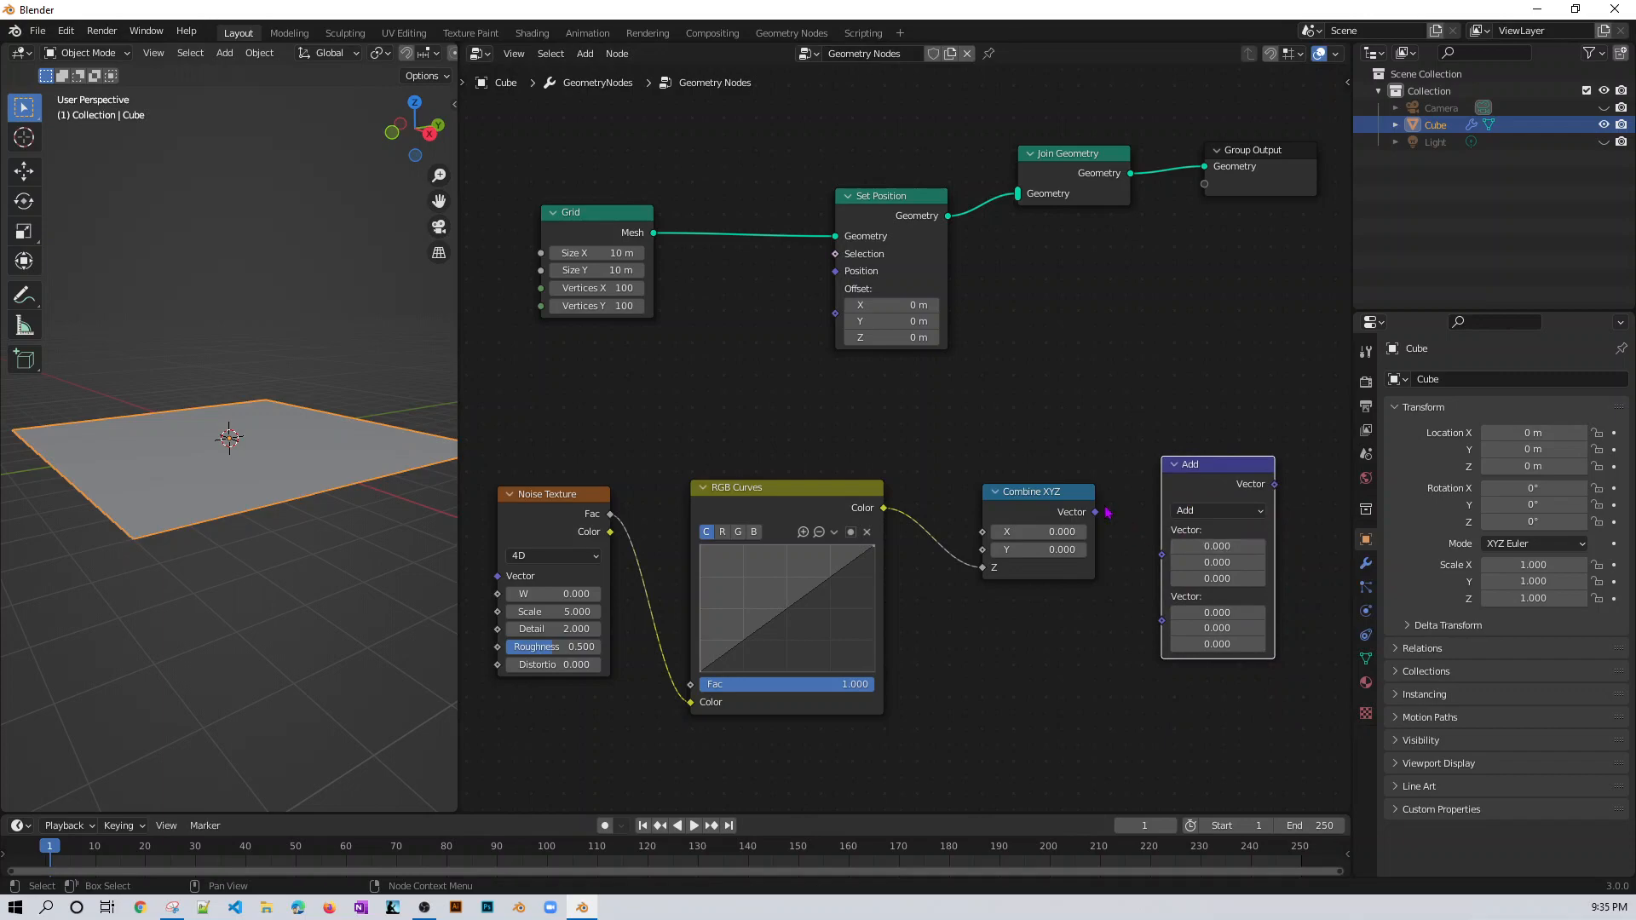
- Move the Combine XYZ node down and connect its Vector output to the Add node's second Vector input
left_click_drag(1062, 498, 1054, 498)
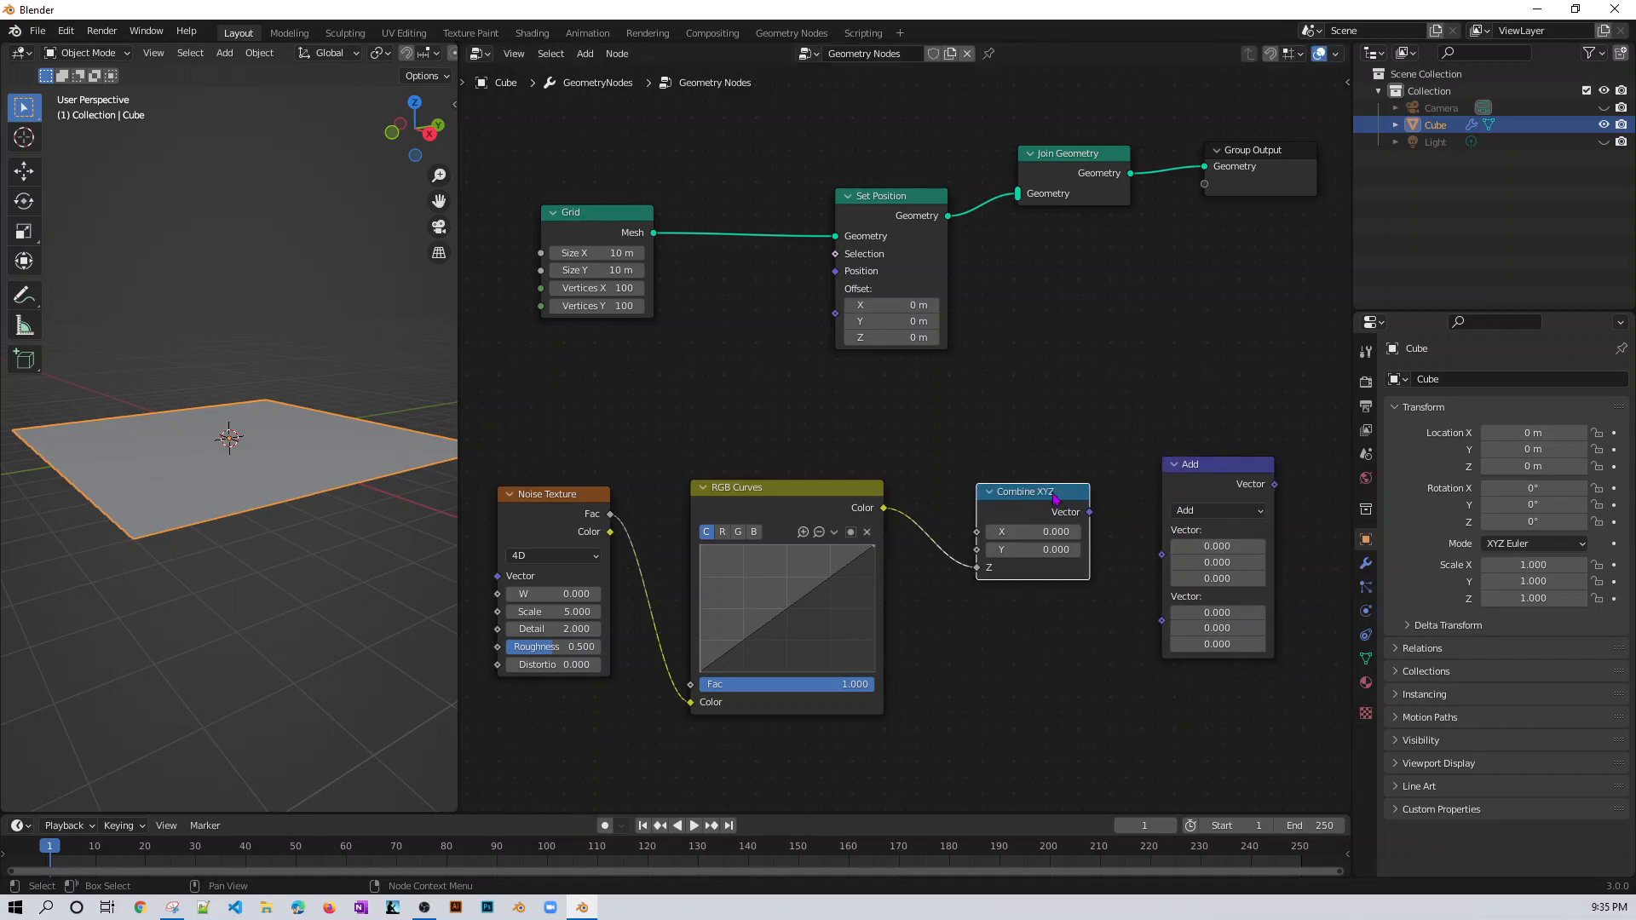
left_click_drag(1055, 499, 1161, 620)
left_click(1036, 523)
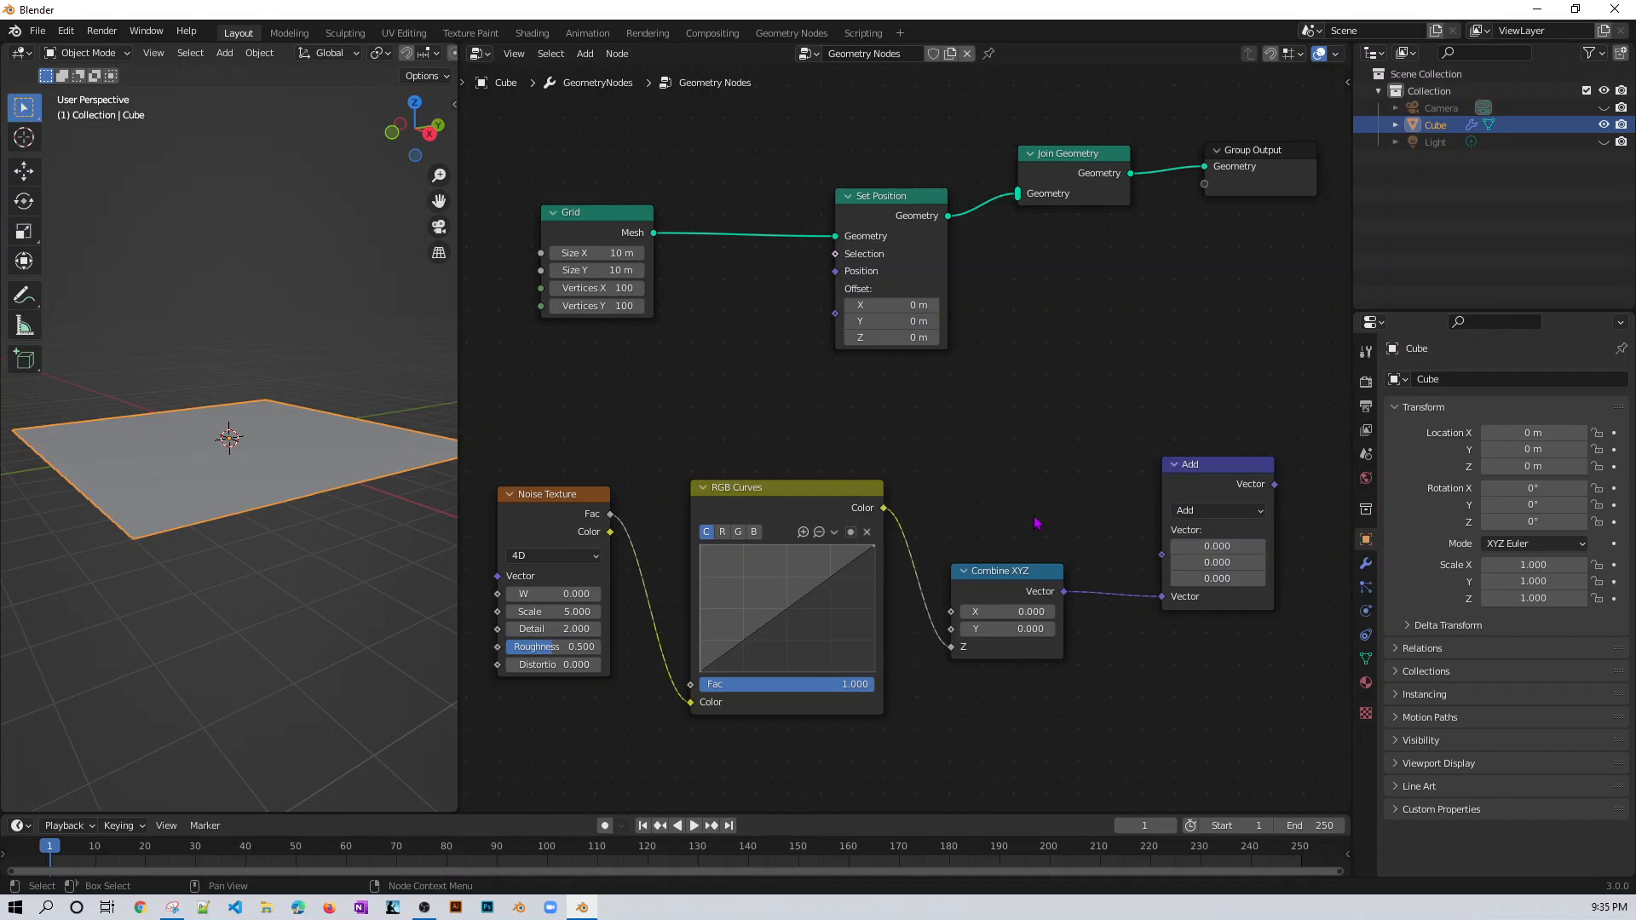
- Add a Position node above the Combine XYZ node and connect it to the Add node's first Vector input
key("shift+a")
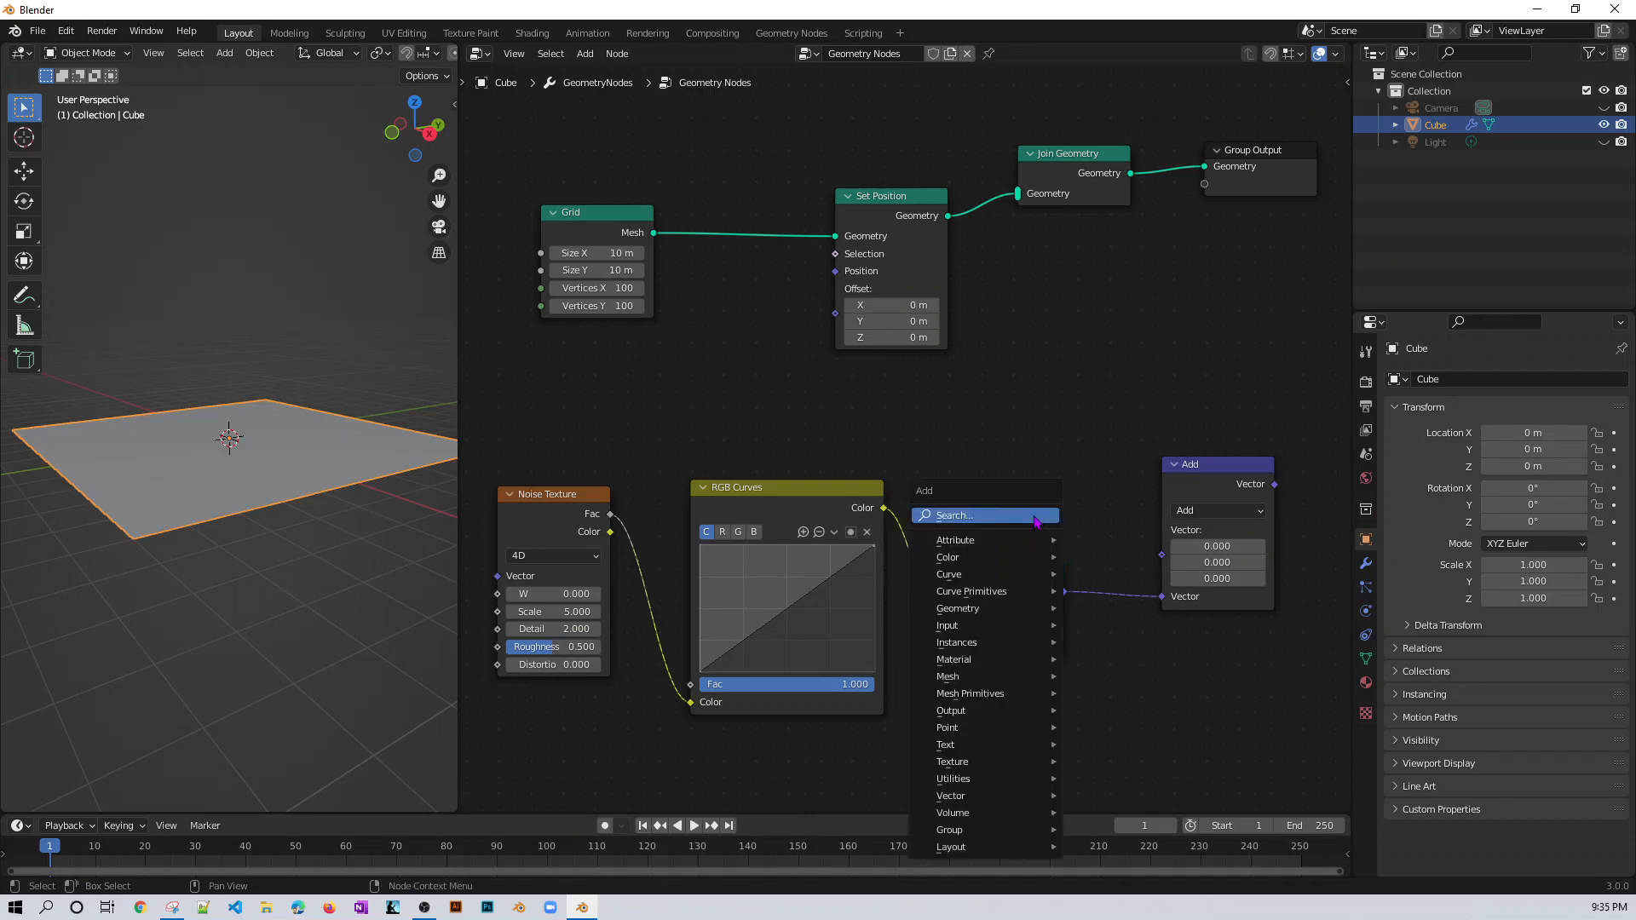
left_click(1036, 516)
type("posit")
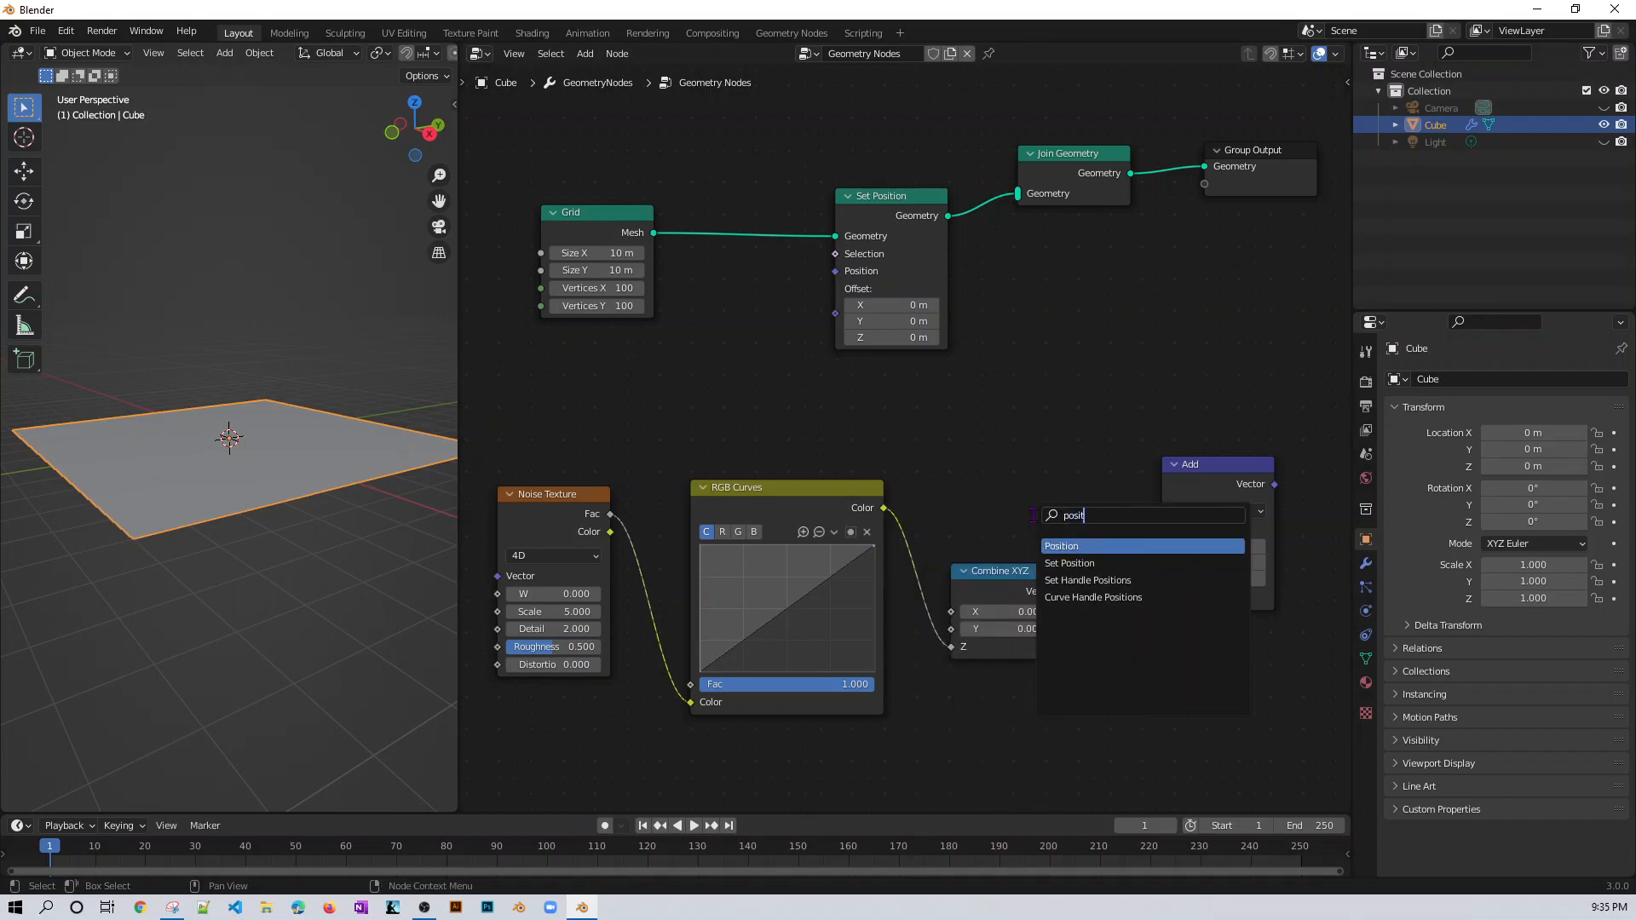
left_click(1078, 547)
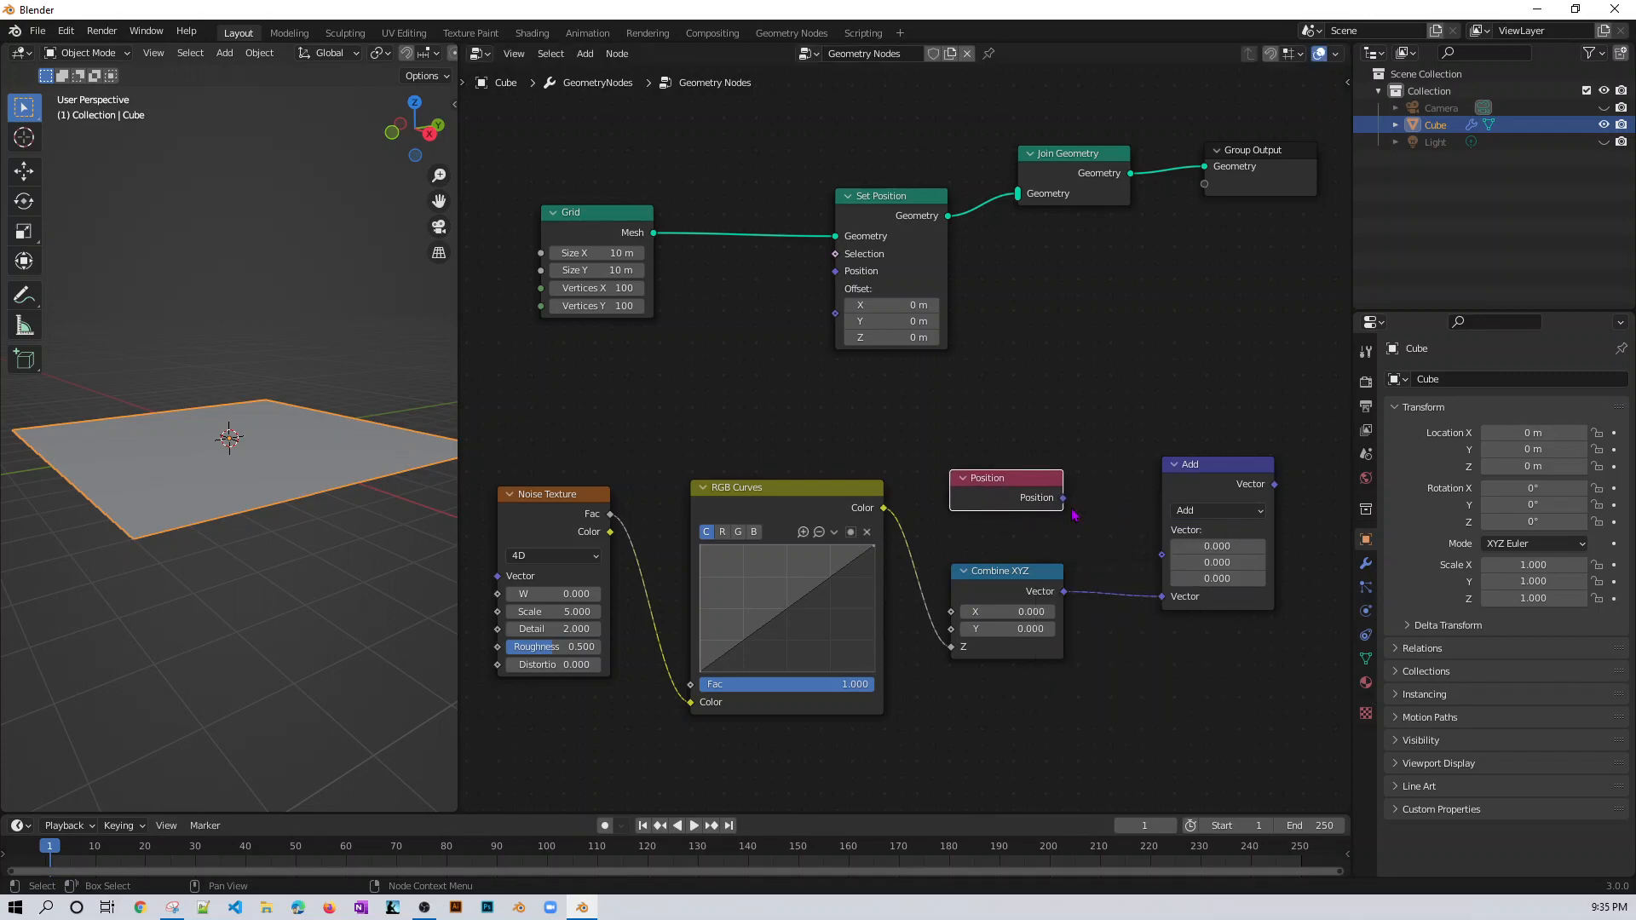
left_click_drag(1064, 498, 1162, 555)
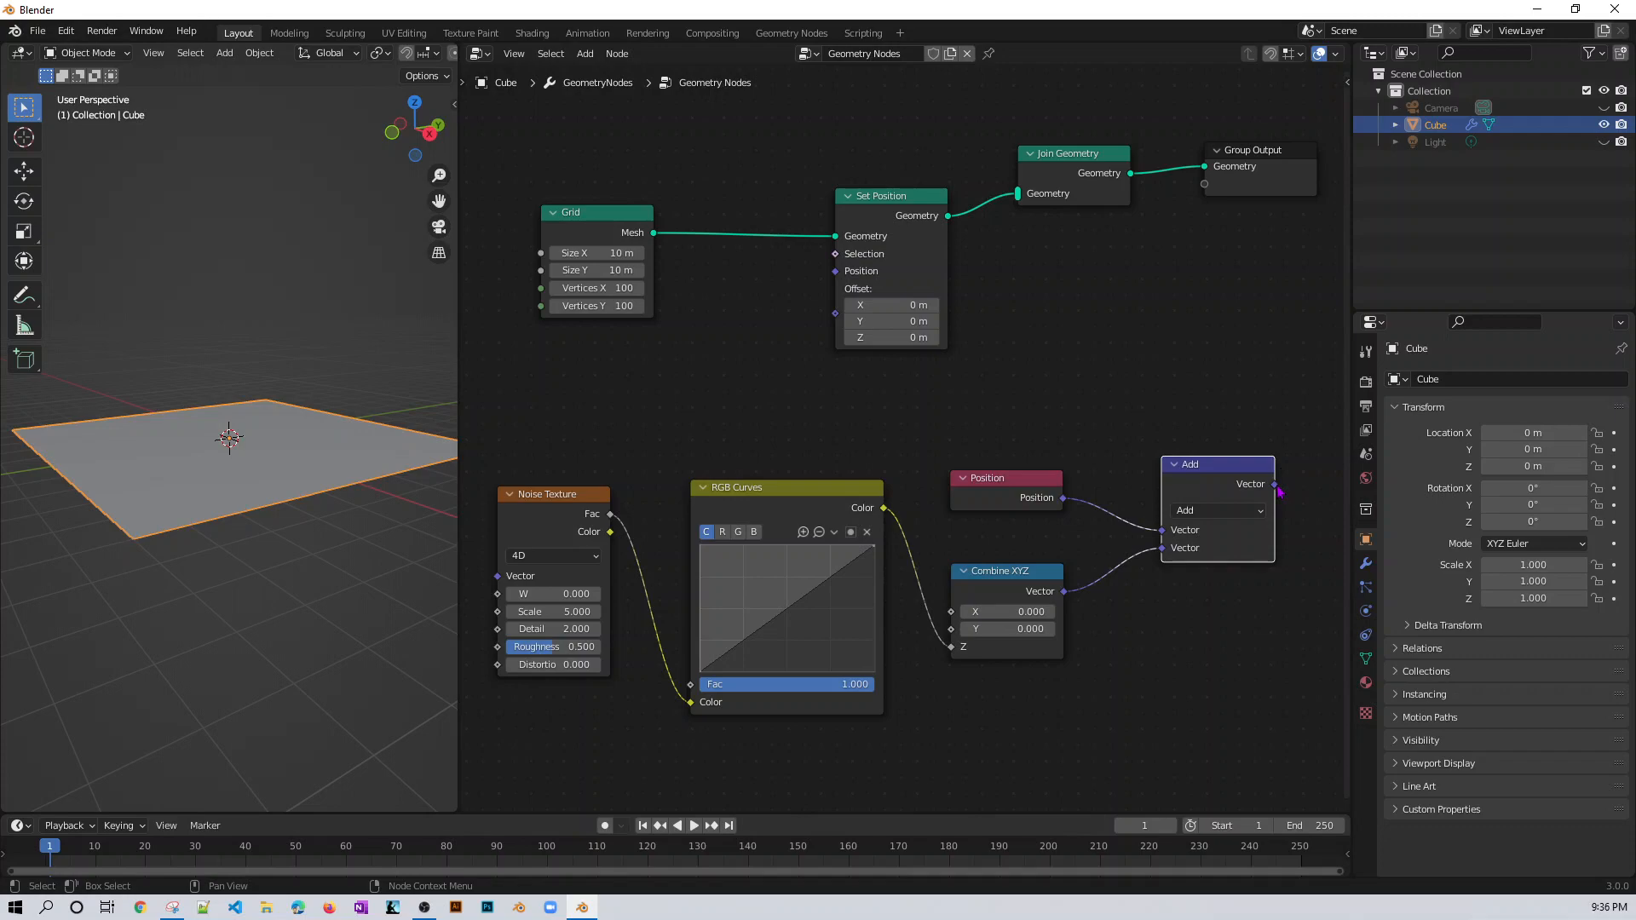
- Connect the Add node's Vector output to the Set Position node's Position input
mouse_move(1278, 491)
left_click_drag(1276, 484, 830, 280)
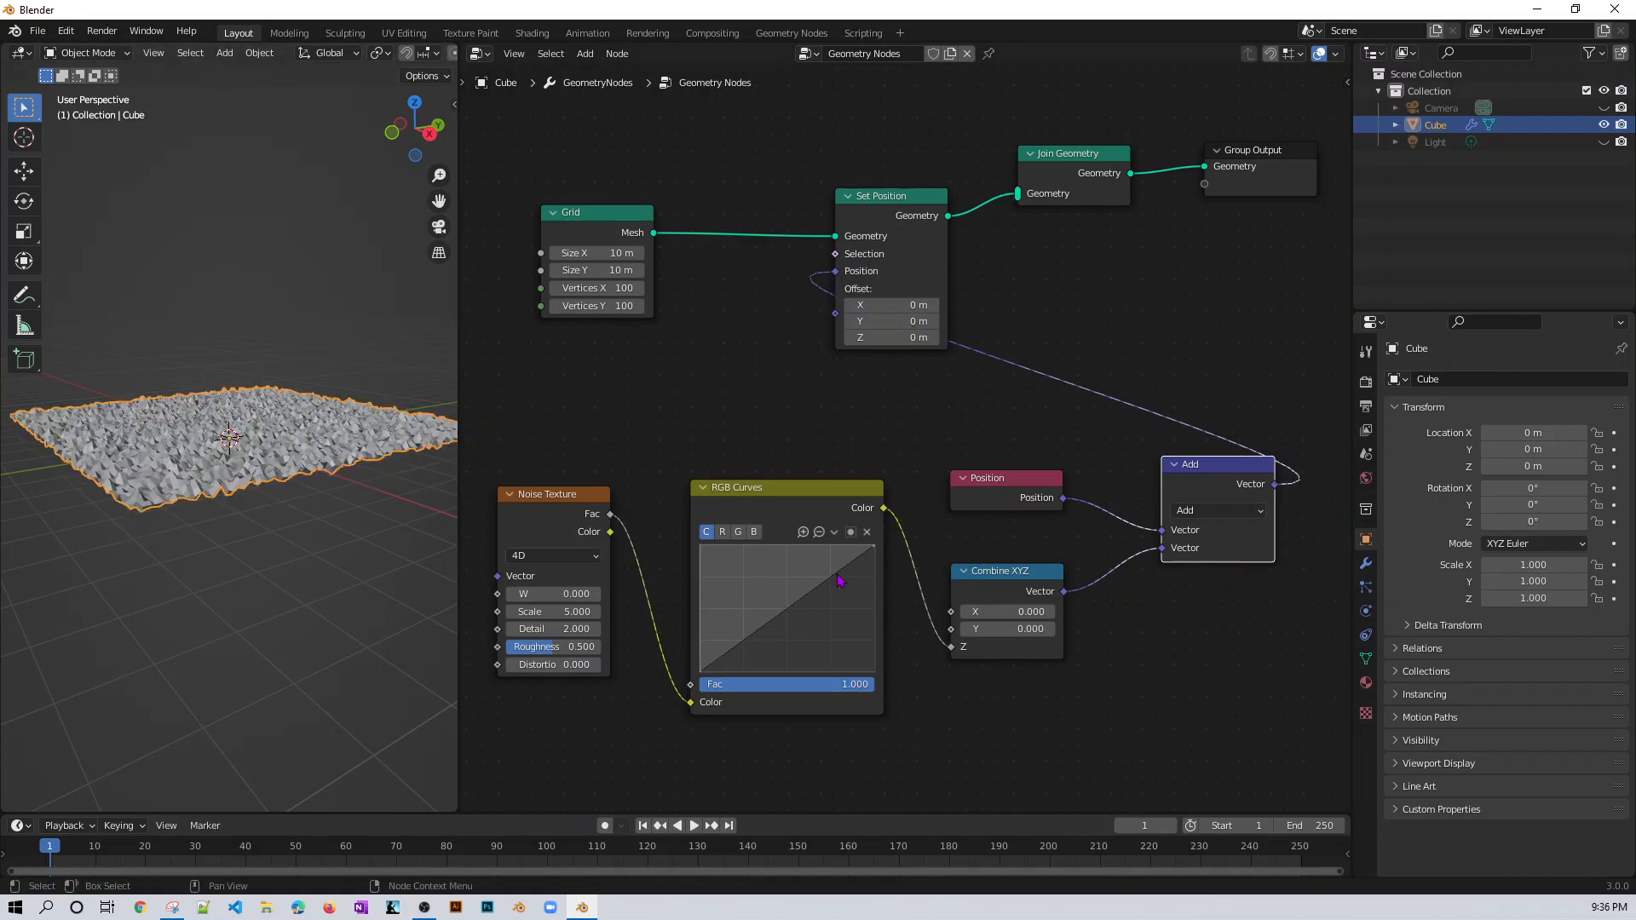
left_click_drag(835, 274, 764, 334)
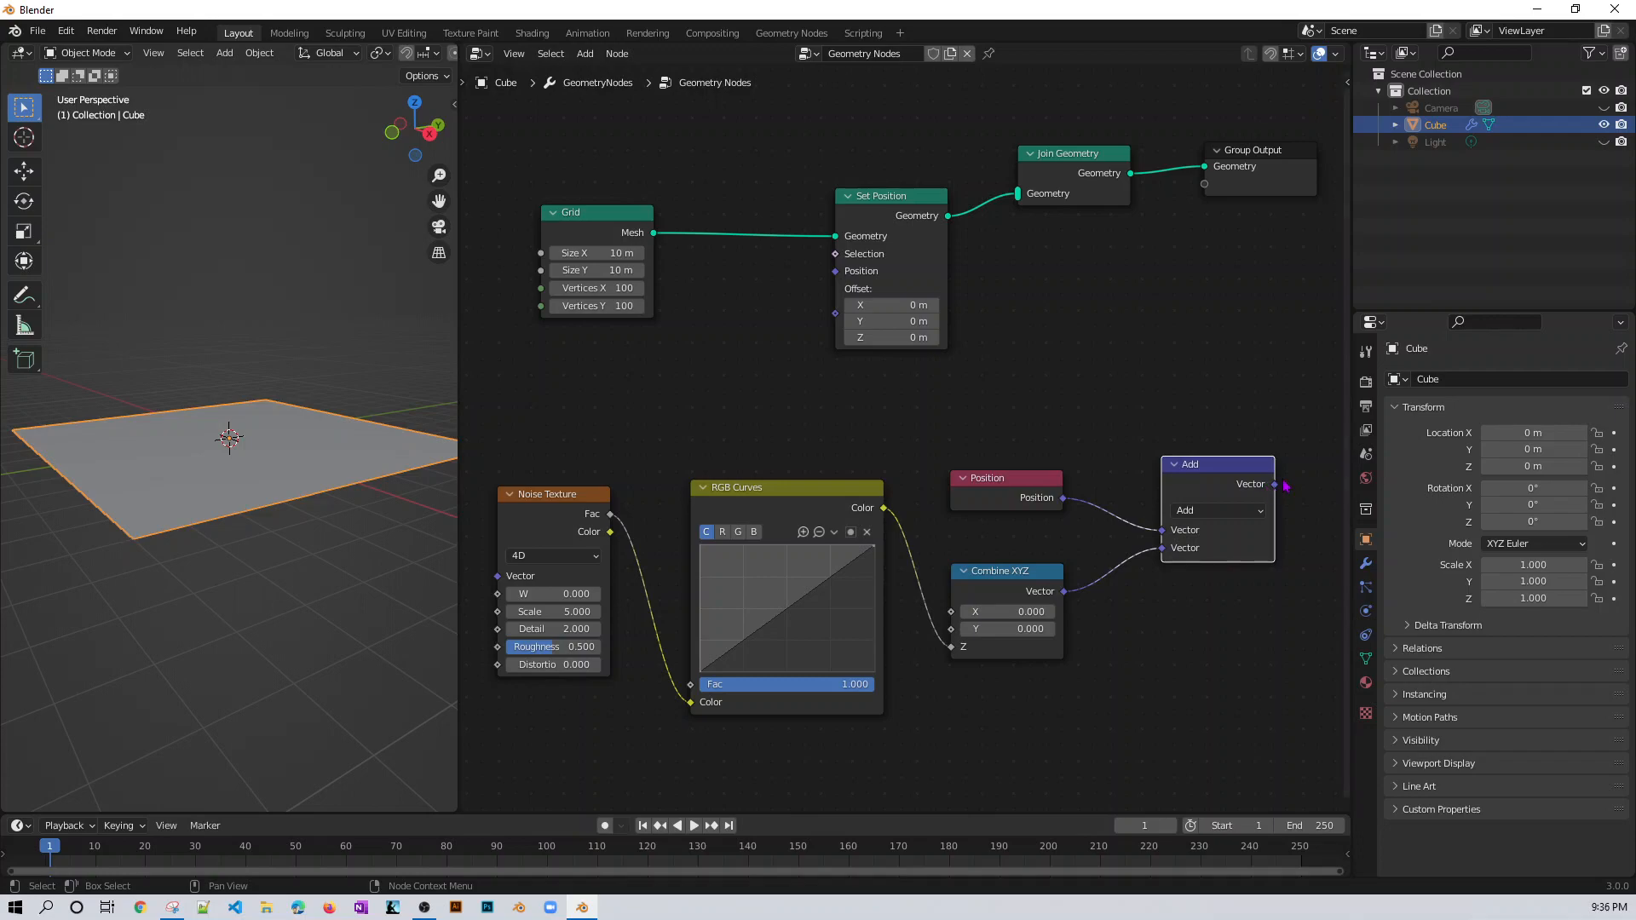
left_click_drag(1274, 484, 833, 272)
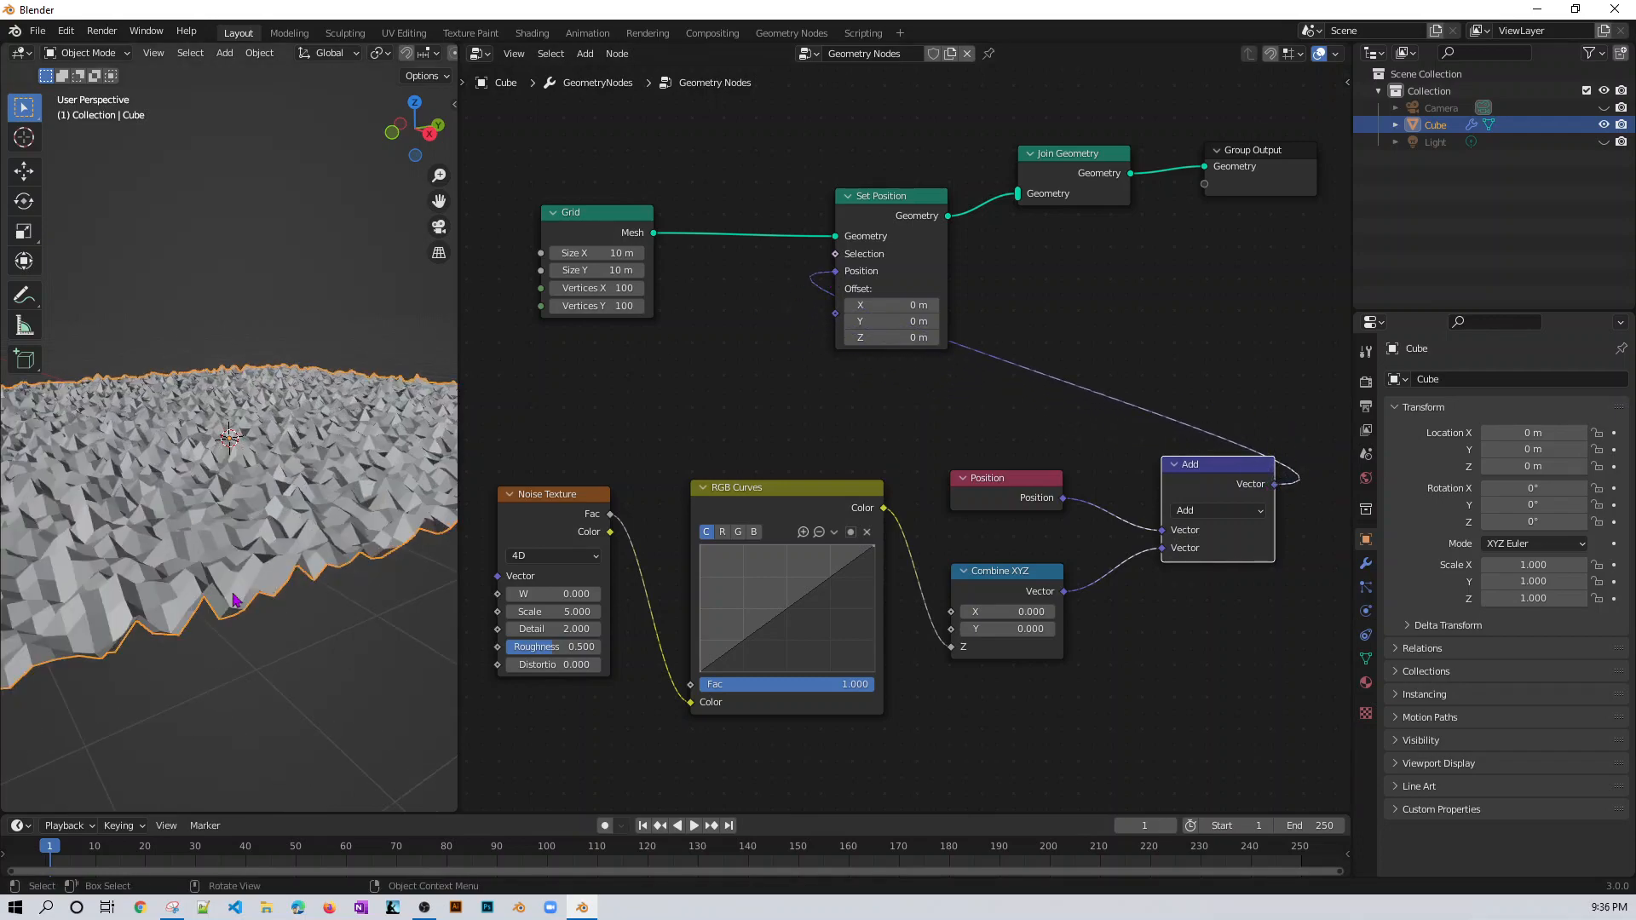
- Examine the displaced grid's surface from several angles in the 3D viewport, in both Edit Mode and Object Mode
mouse_move(300, 605)
middle_mouse_down()
mouse_move(271, 596)
mouse_move(312, 611)
middle_mouse_up()
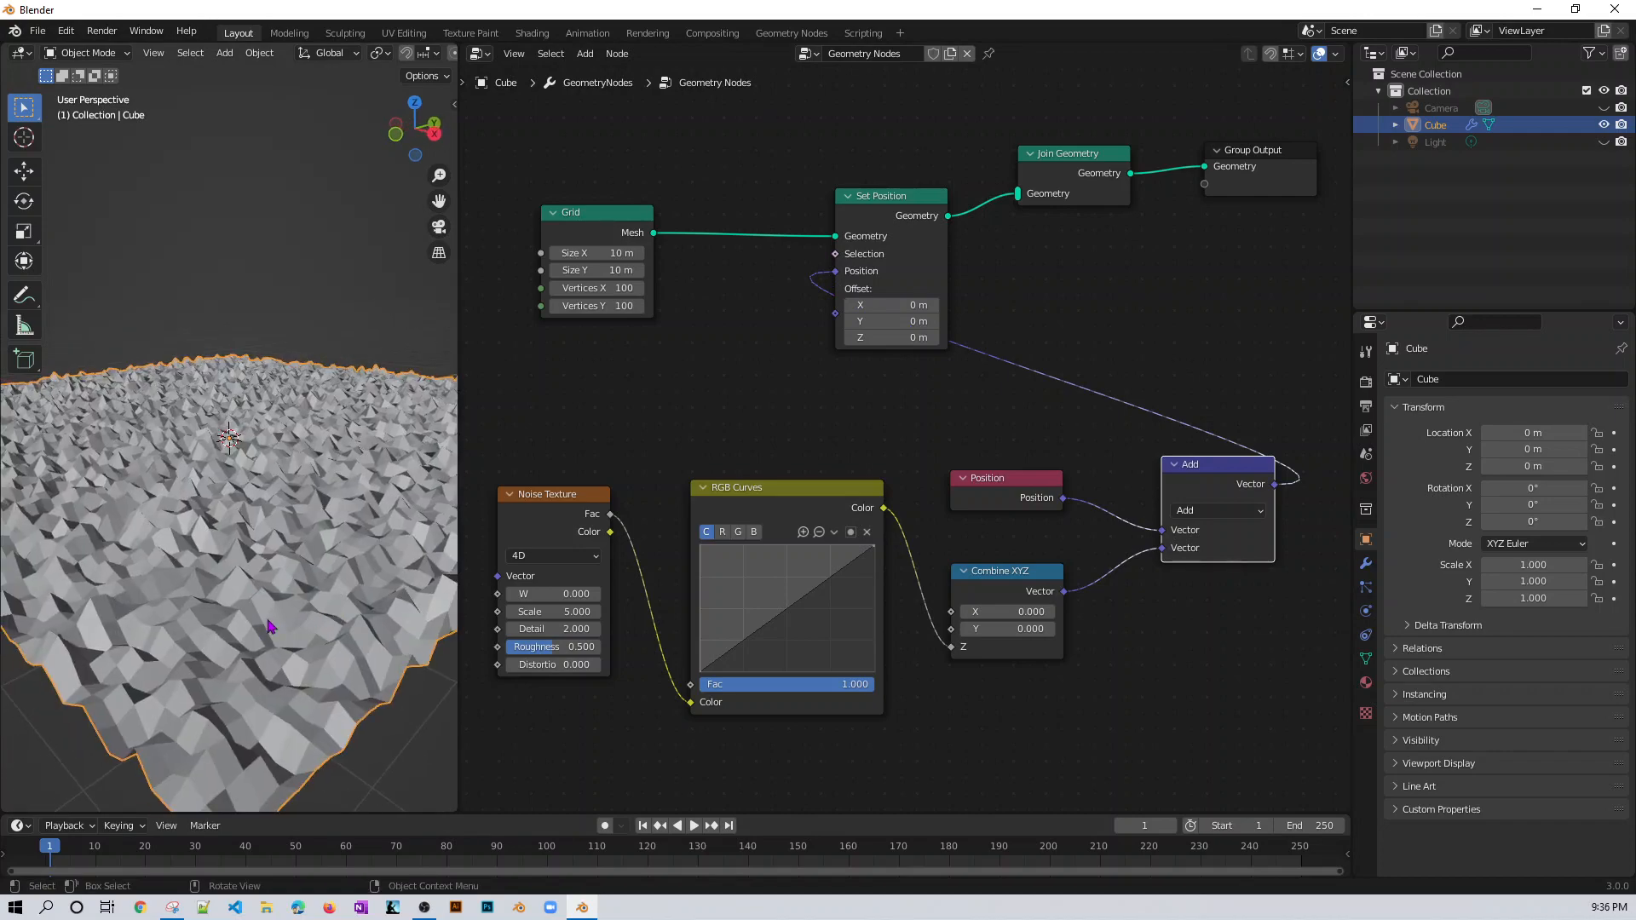
middle_click_drag(349, 676, 248, 466)
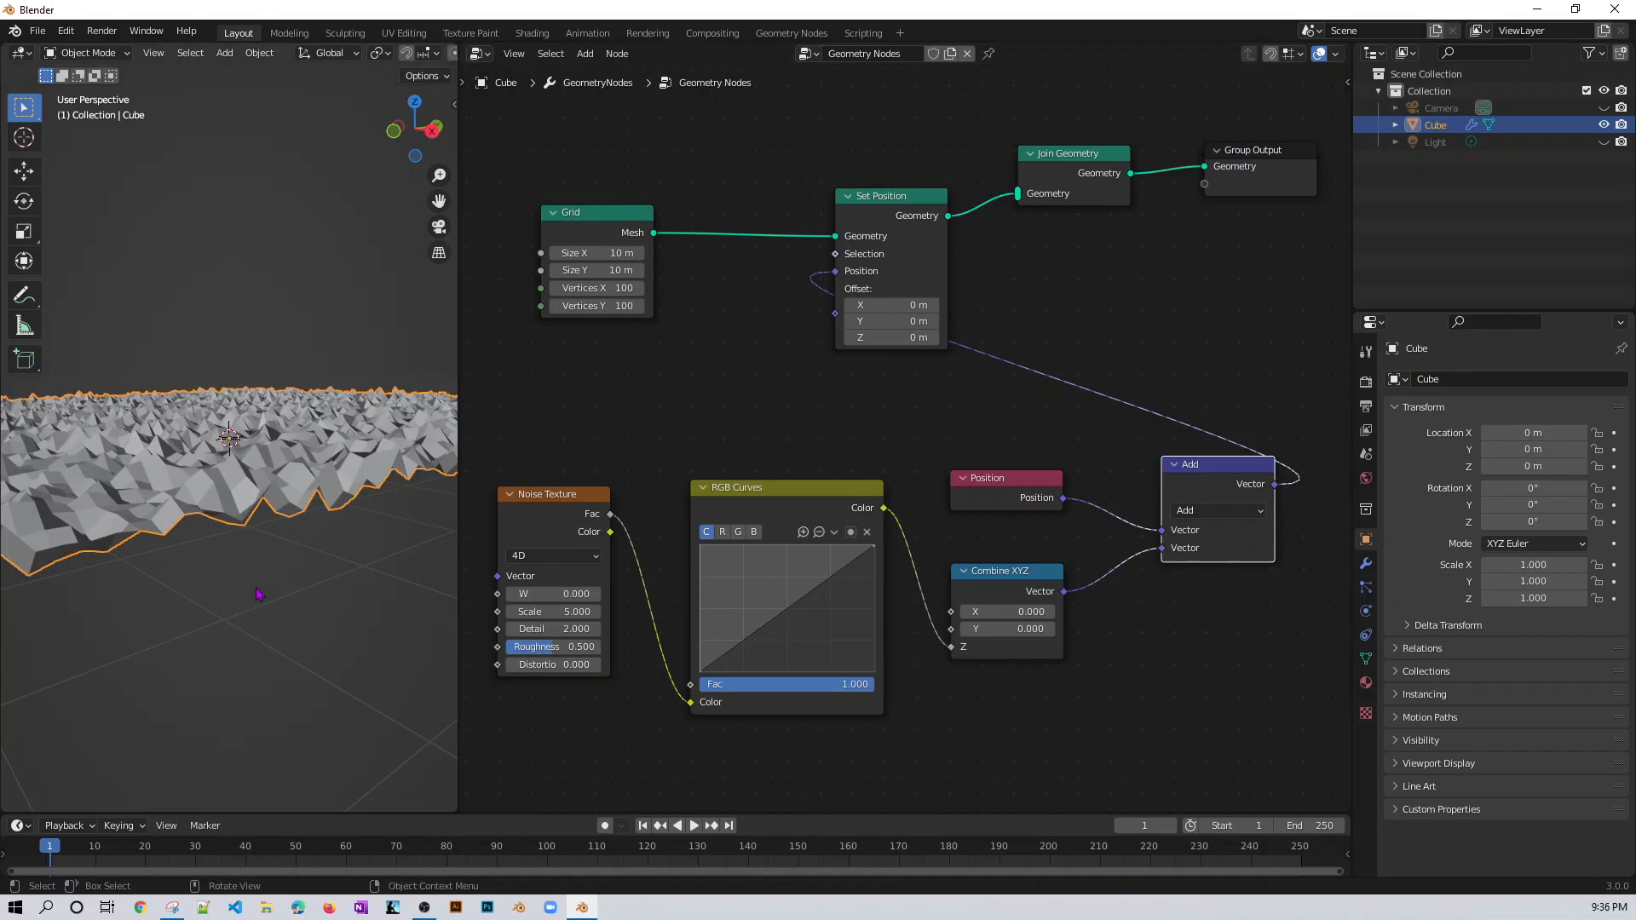
key("Tab")
middle_click_drag(260, 595, 268, 560)
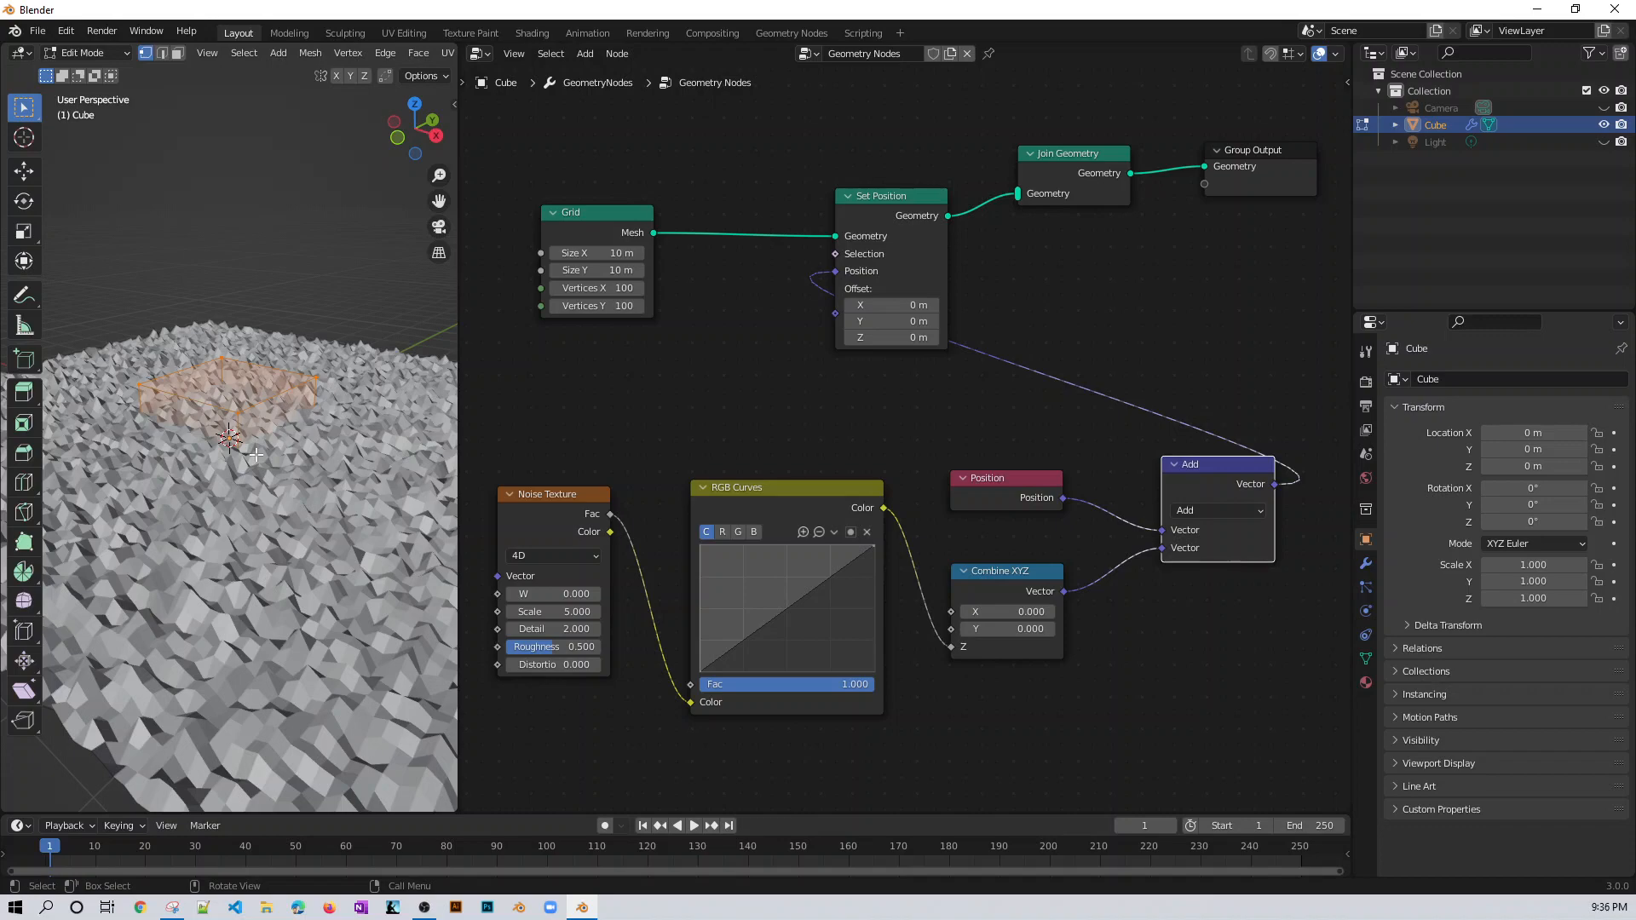
key("Tab")
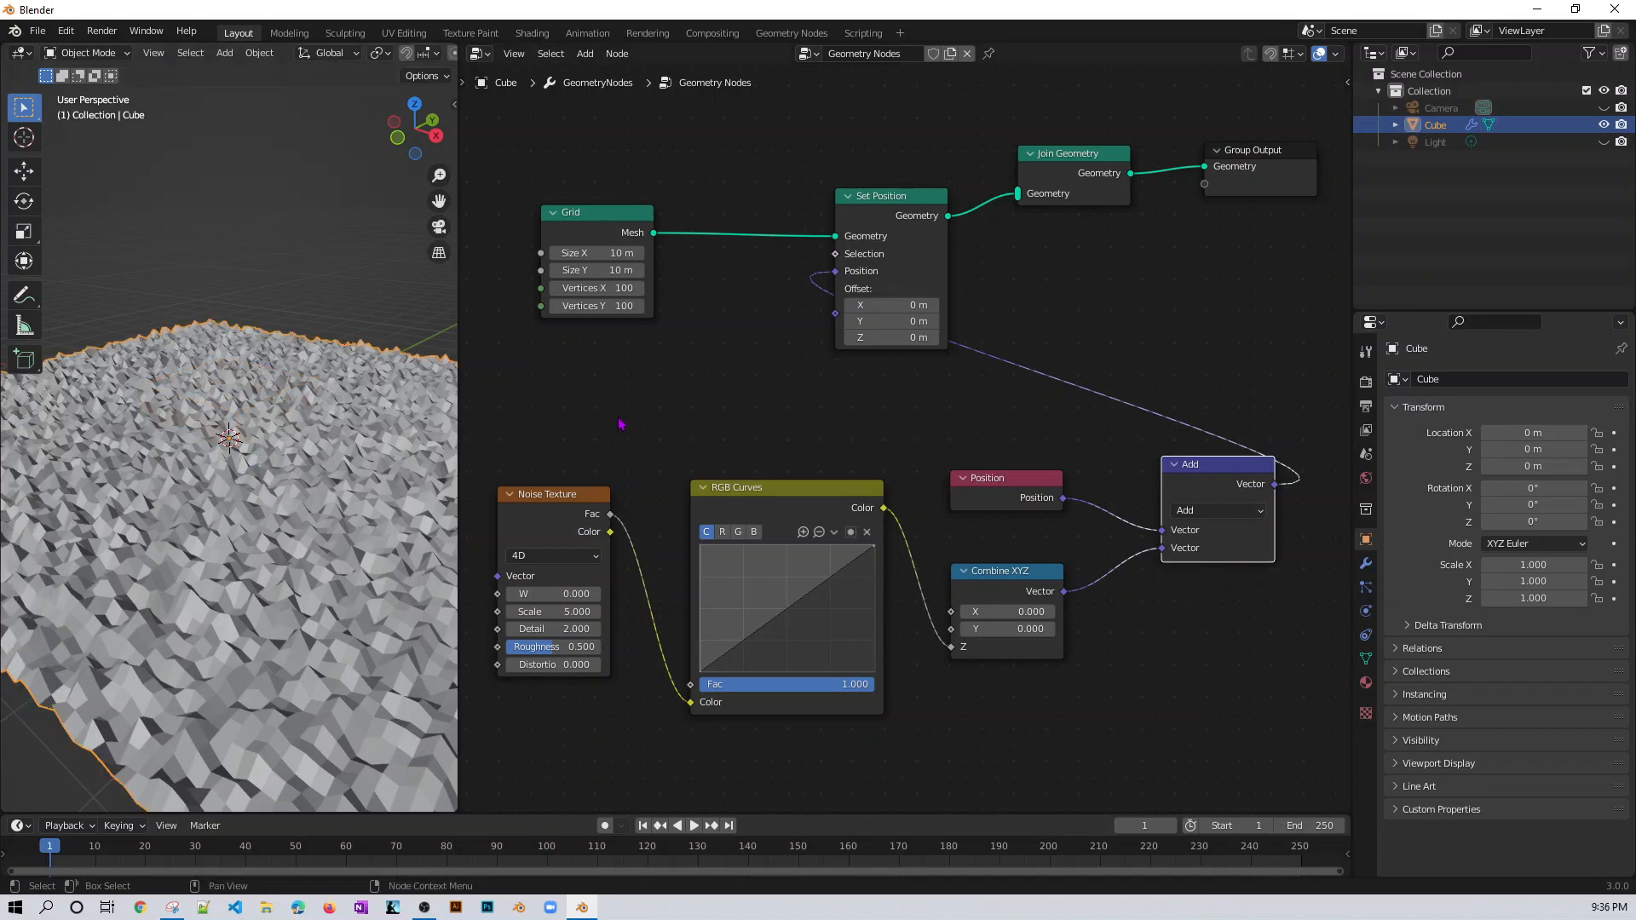
scroll(349, 528, "down", 8)
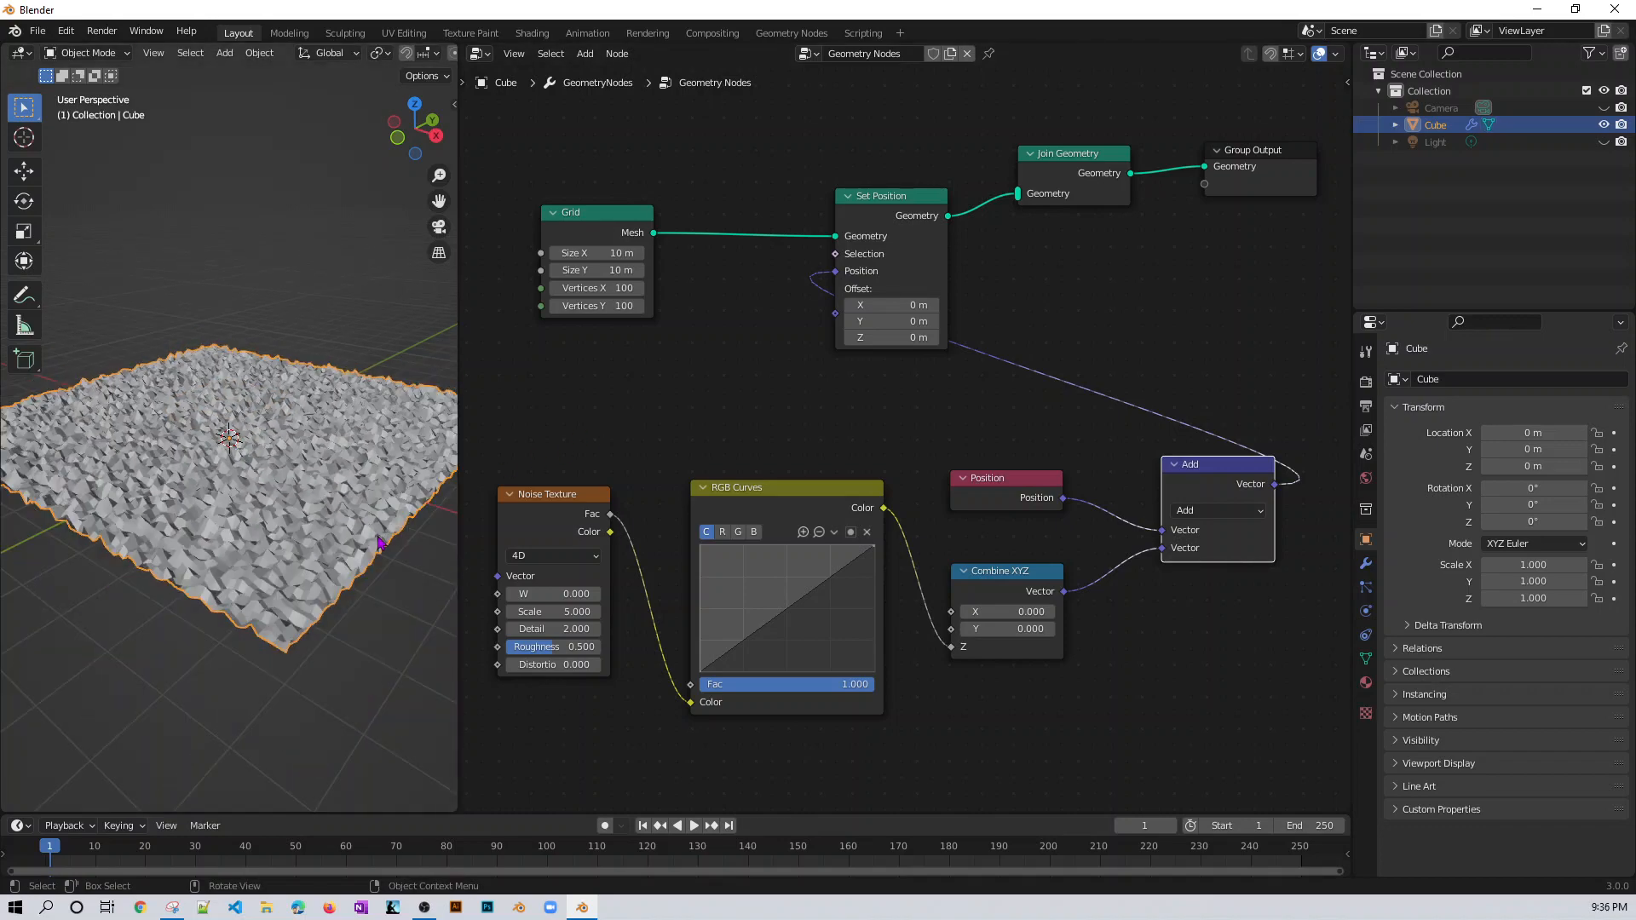
middle_click_drag(348, 527, 332, 556)
scroll(344, 593, "up", 5)
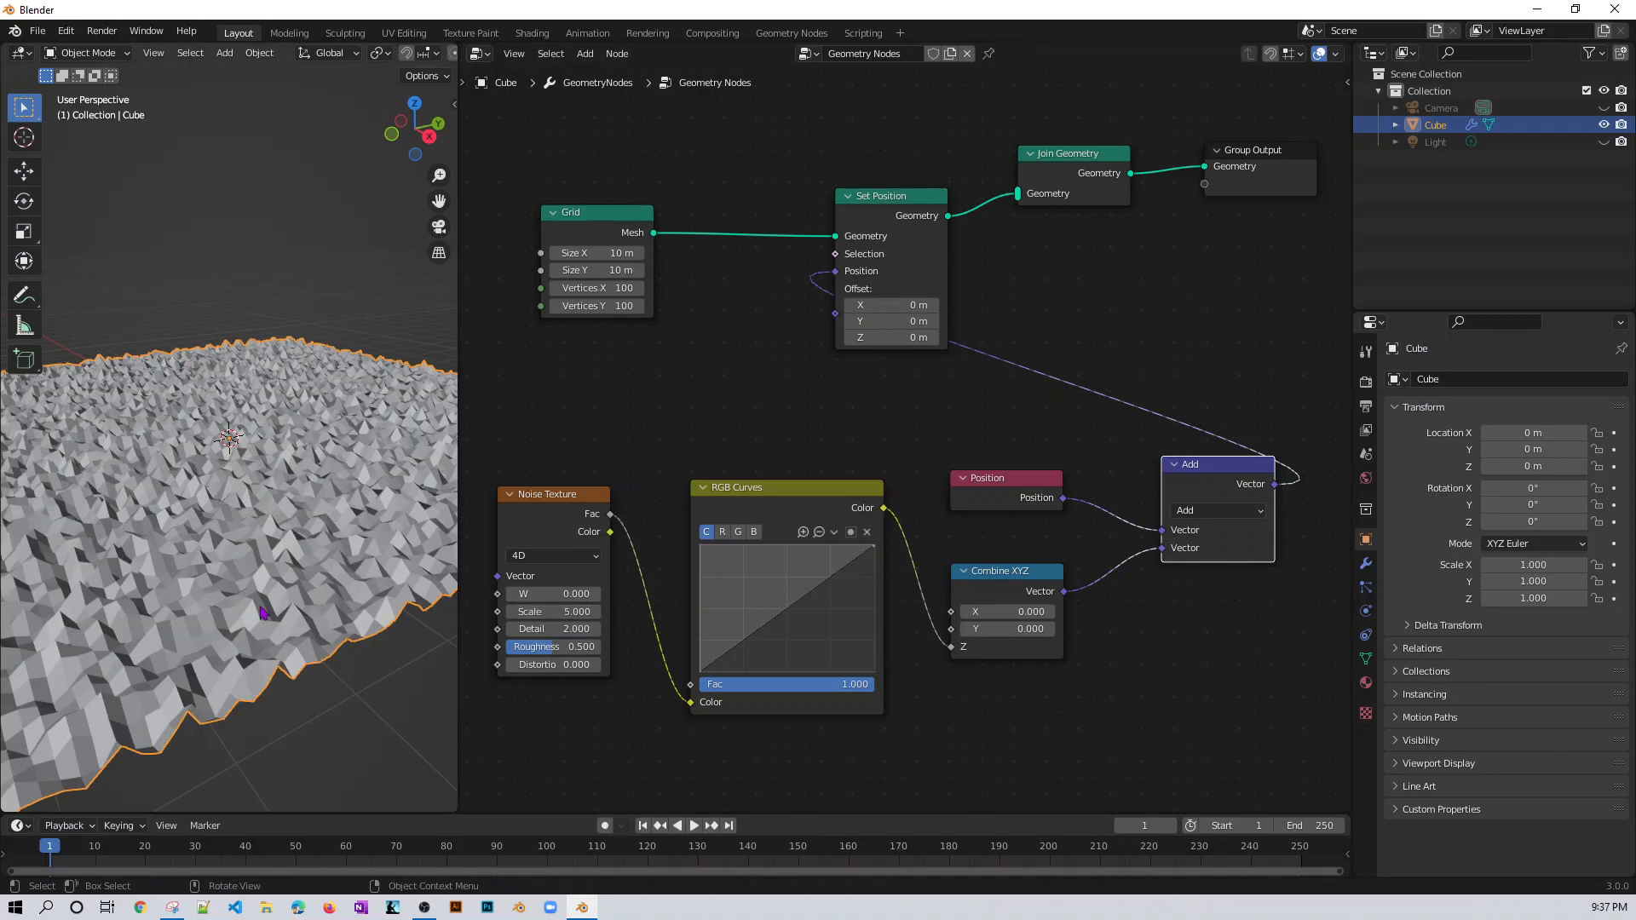
middle_click_drag(294, 622, 300, 443)
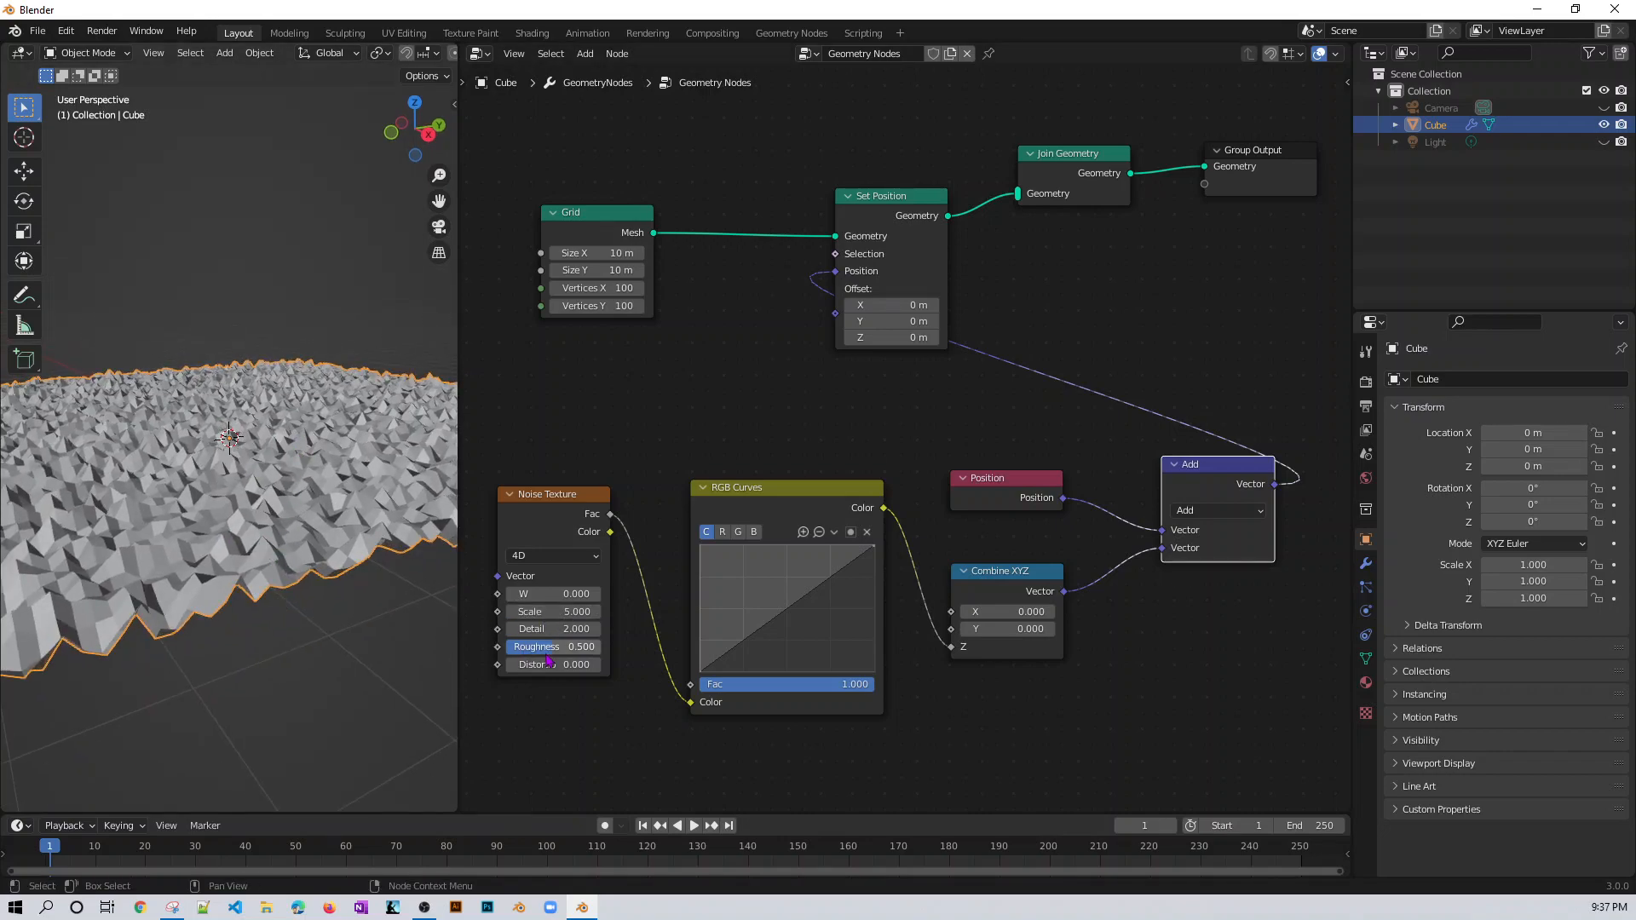
- Lower the Noise Texture's Scale to 0.400 to broaden the terrain features
left_click_drag(553, 612, 397, 612)
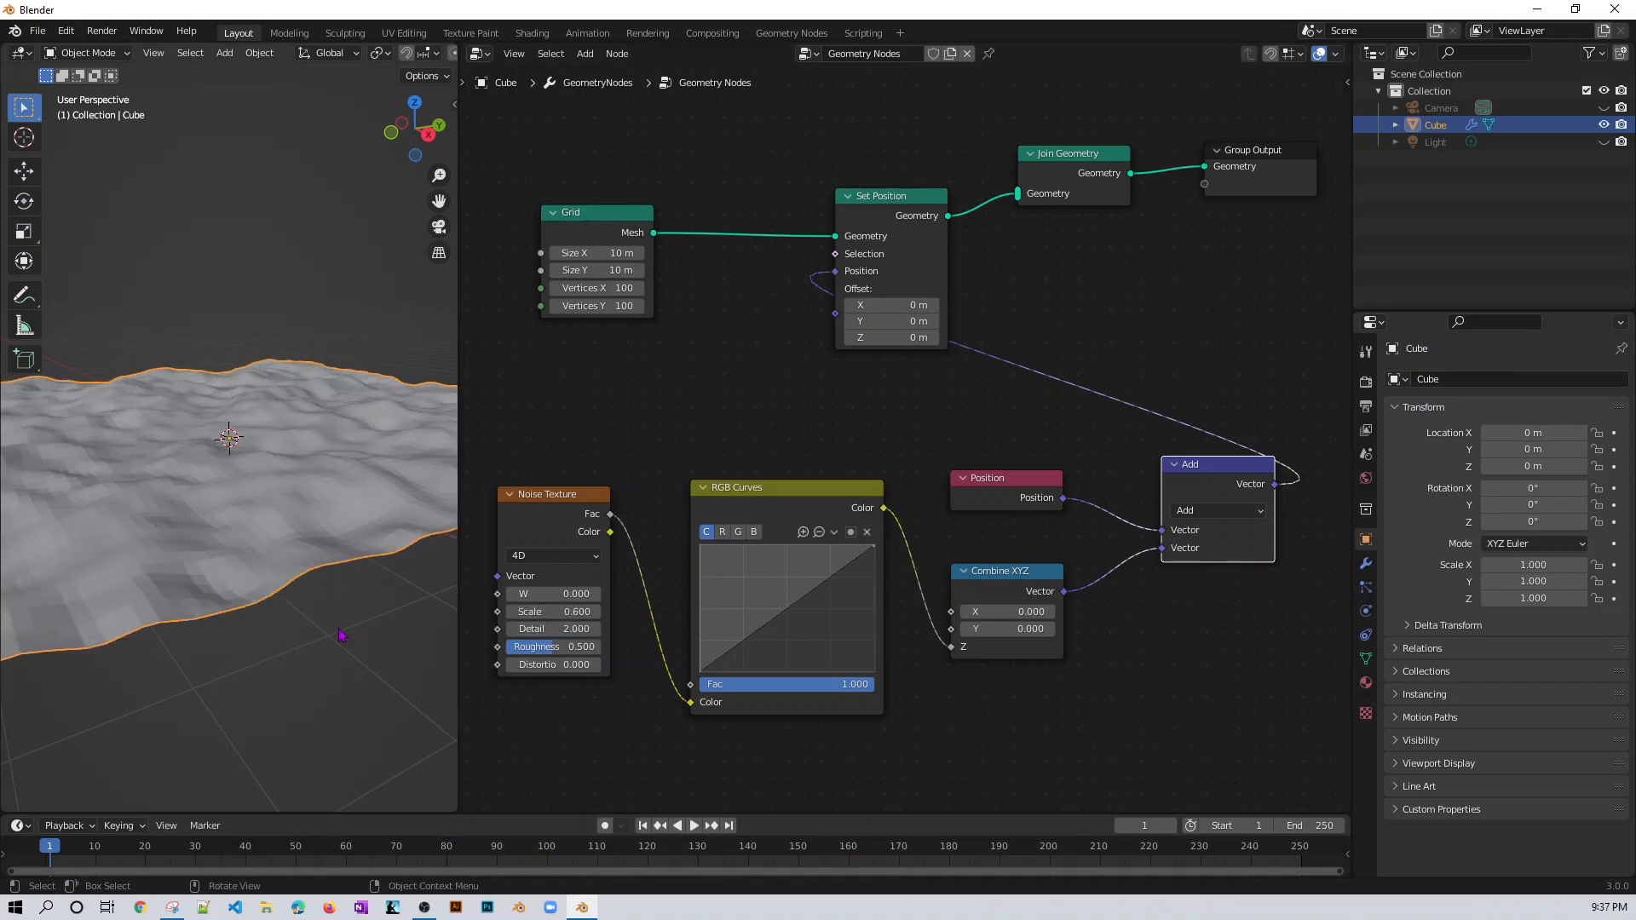
mouse_move(358, 646)
middle_mouse_down()
mouse_move(394, 665)
mouse_move(373, 646)
middle_mouse_up()
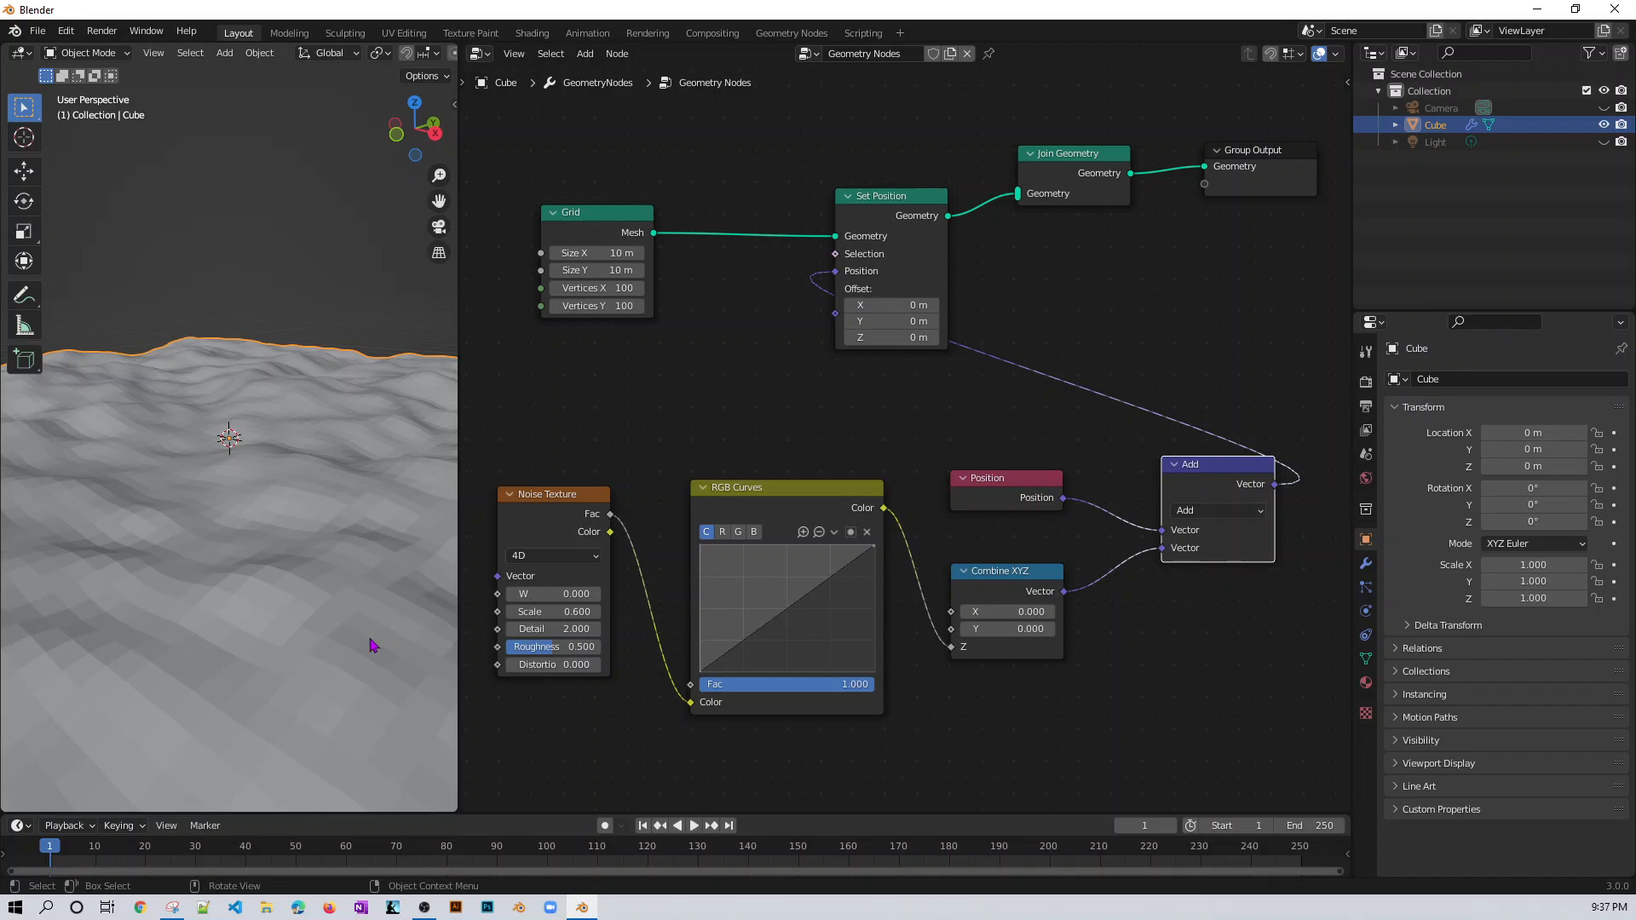
middle_click_drag(371, 645, 305, 516)
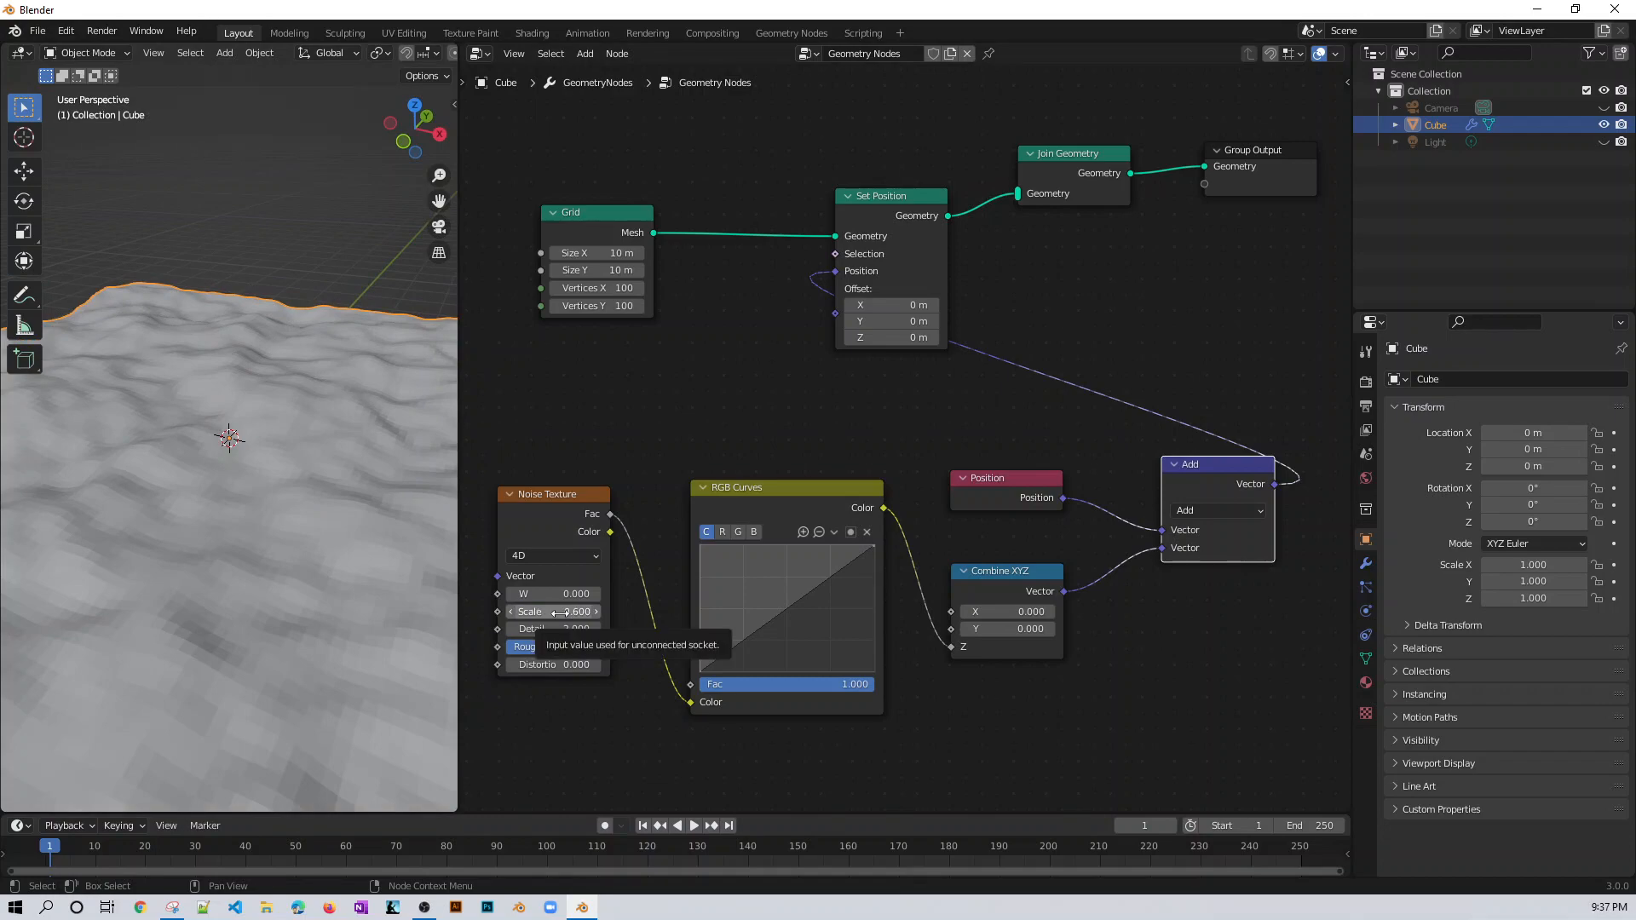
mouse_move(567, 613)
left_mouse_down()
mouse_move(537, 613)
mouse_move(583, 612)
mouse_move(537, 612)
left_mouse_up()
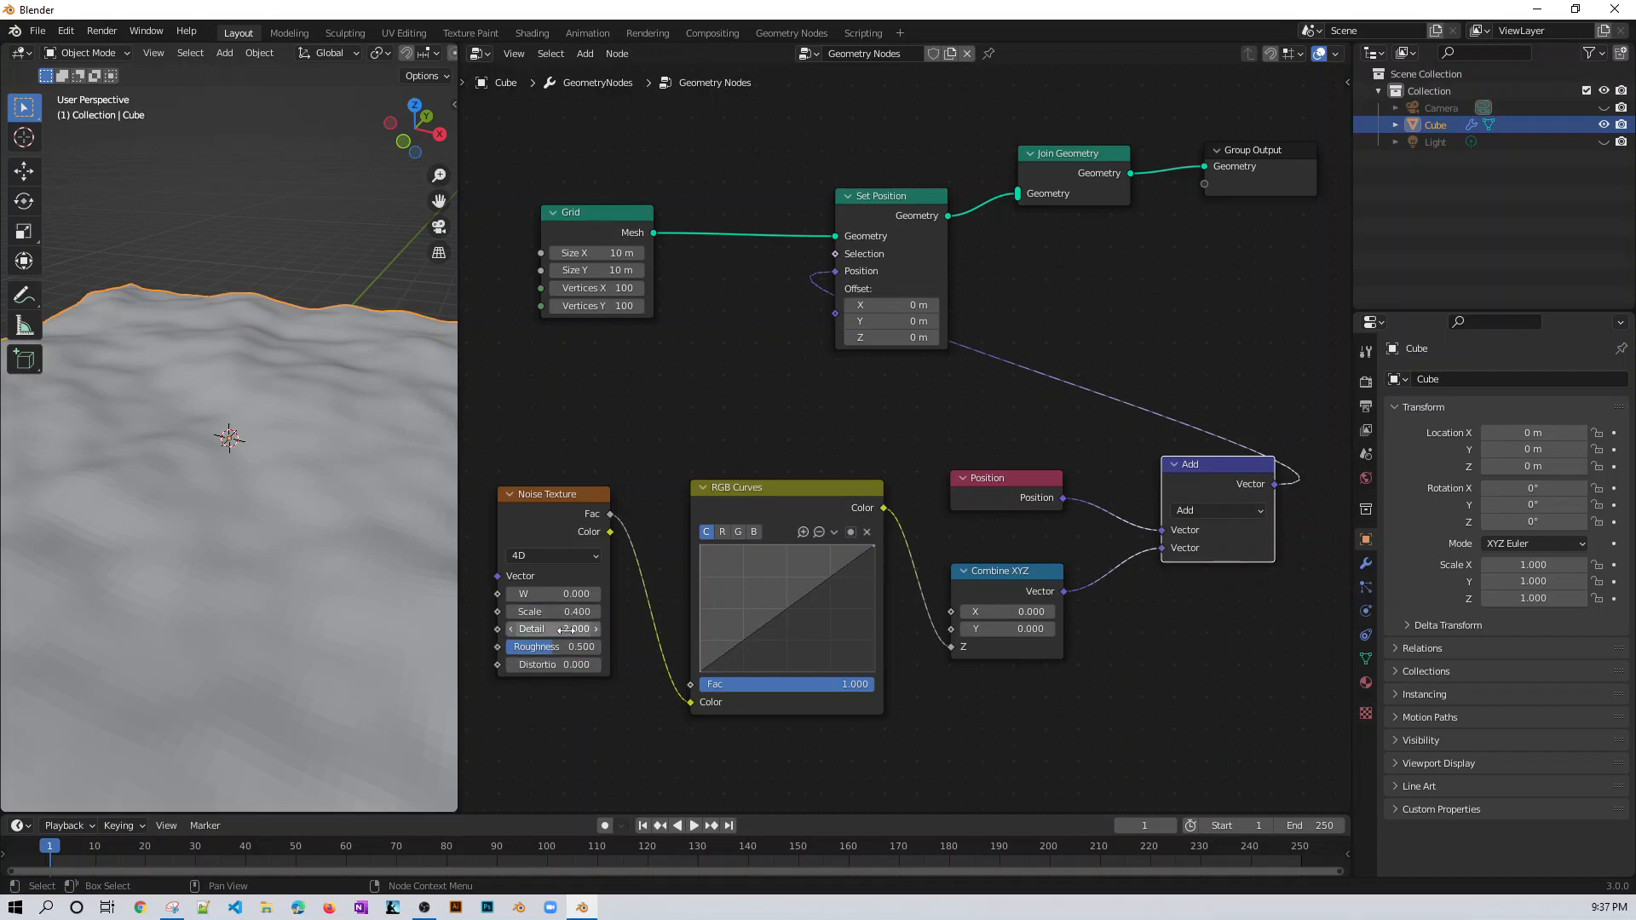
- Set the Noise Texture's Detail to 15.000 and its Distortion to 2.000
left_click(535, 630)
key("Return")
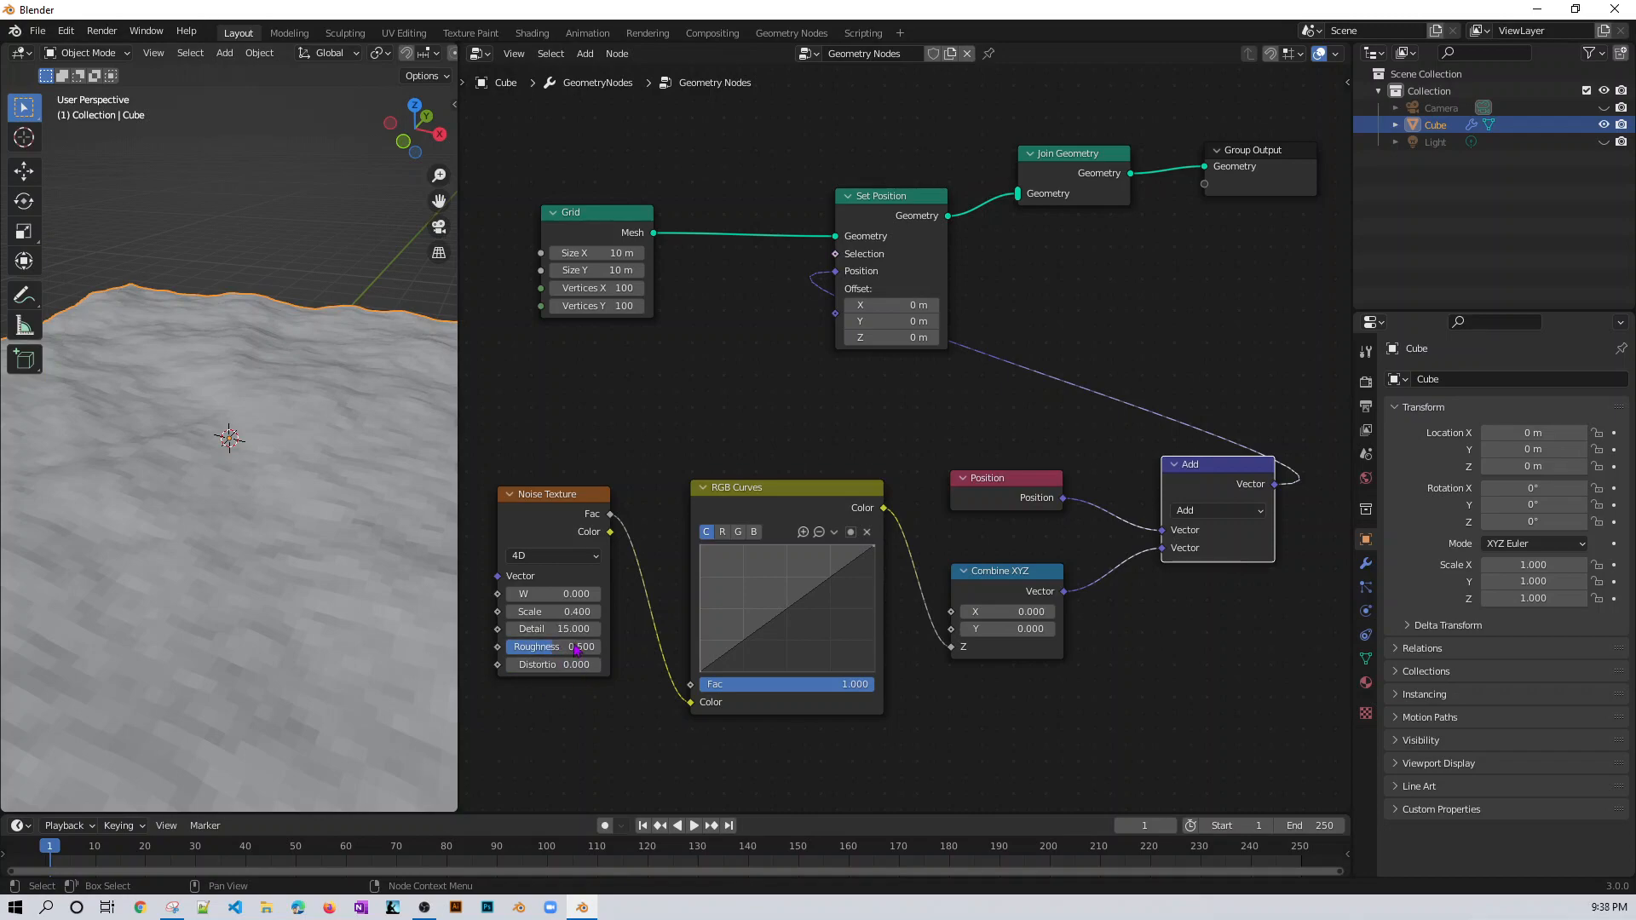
middle_click_drag(354, 665, 292, 596)
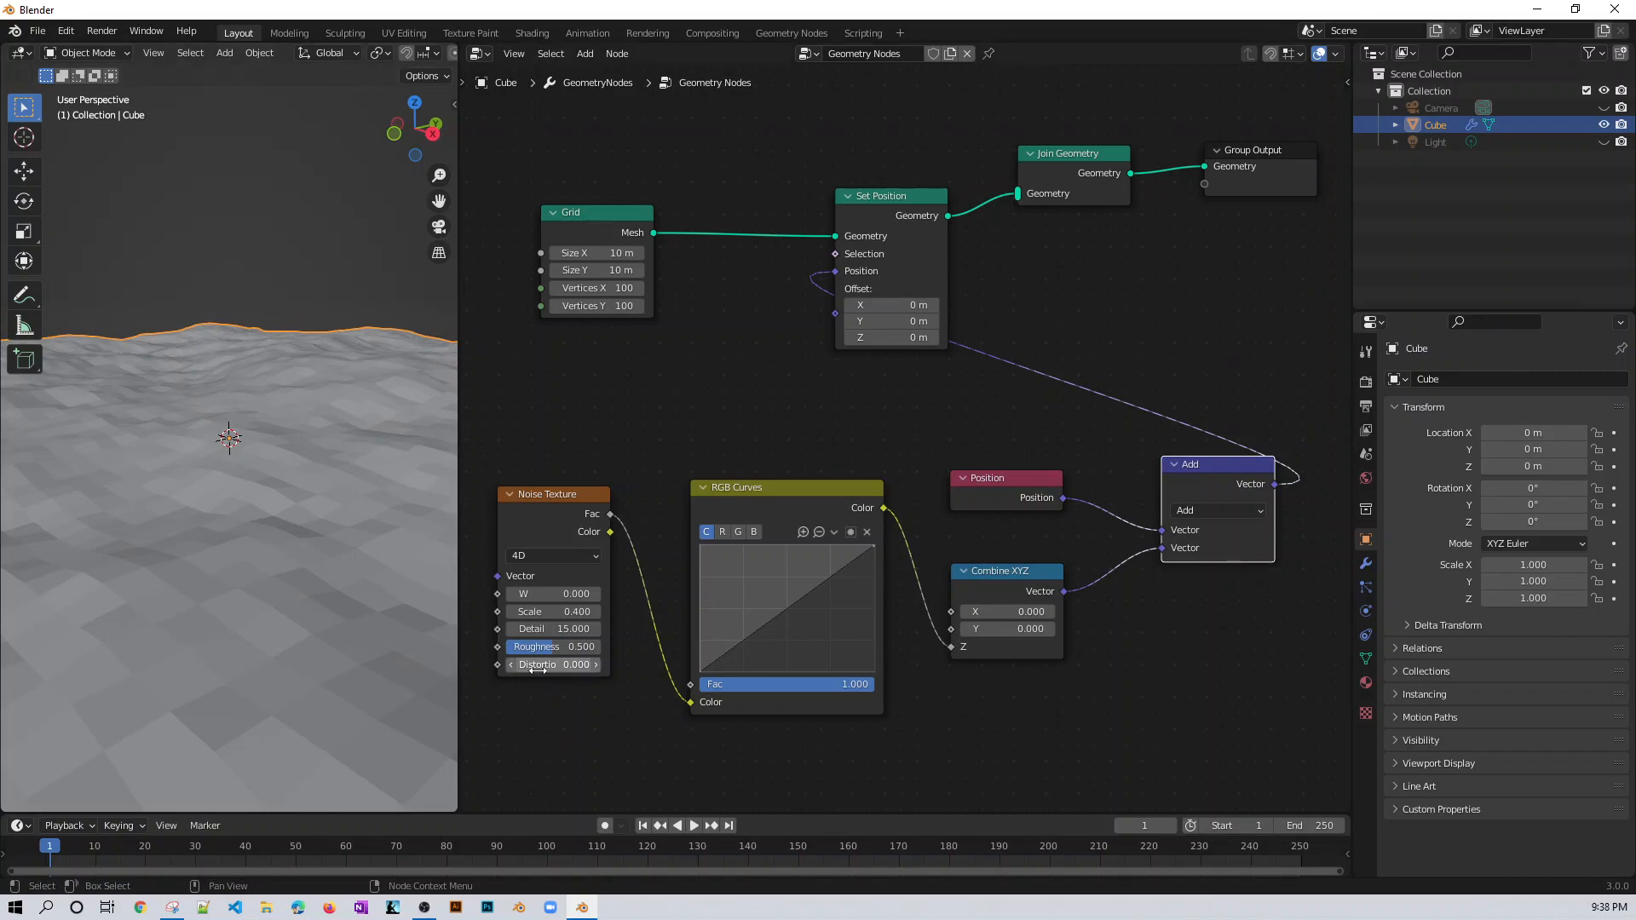
left_click_drag(554, 664, 631, 665)
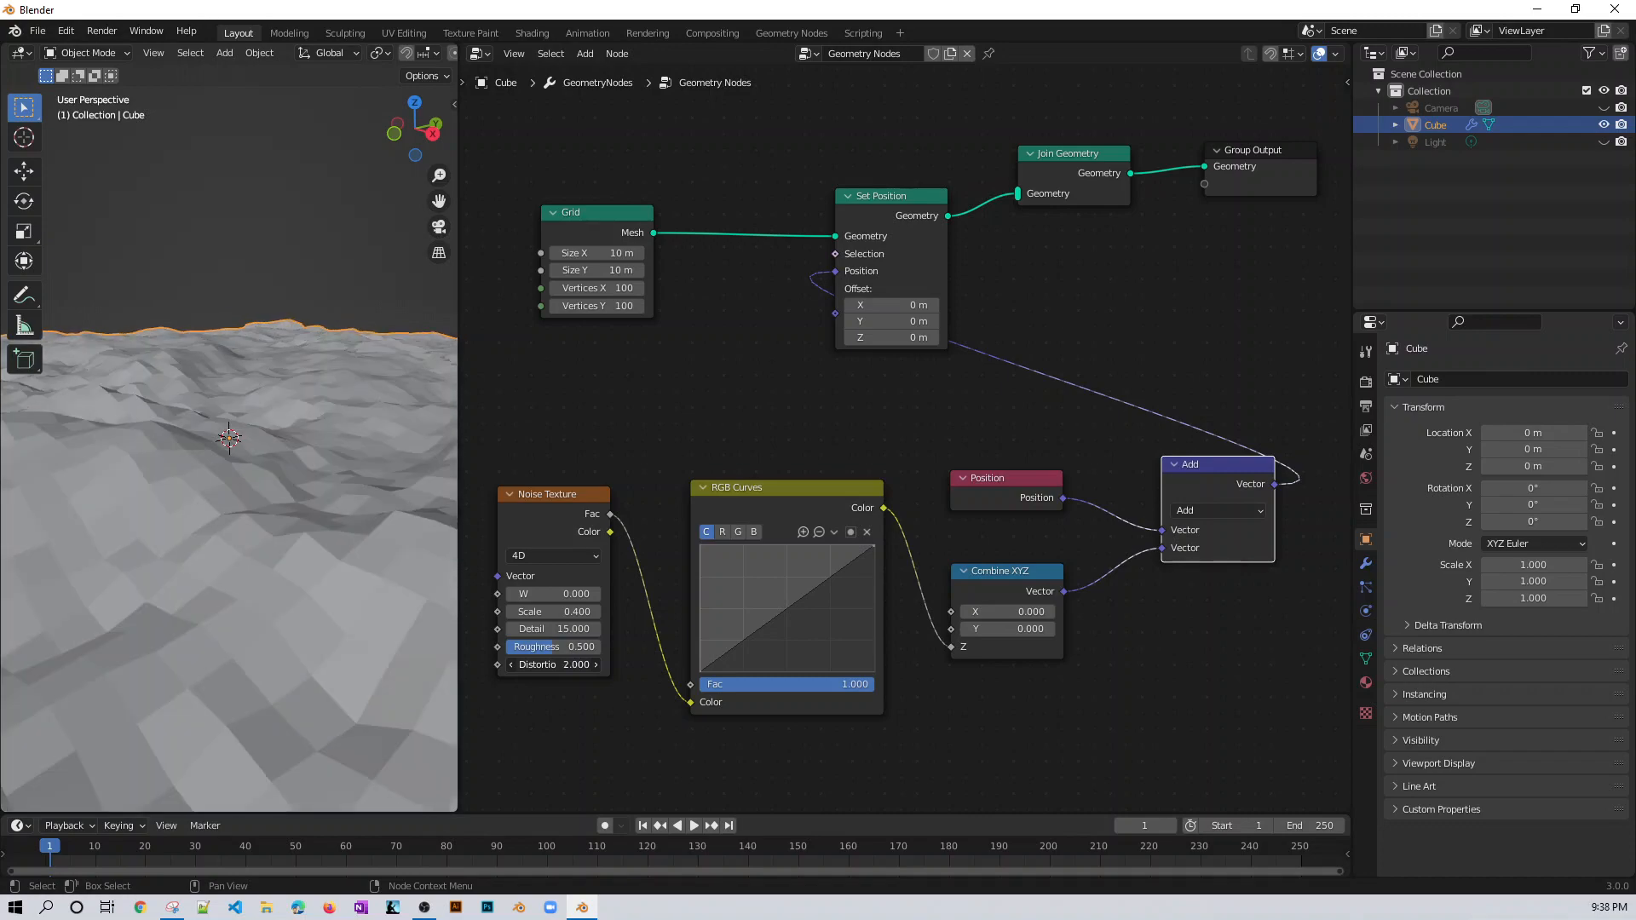
- Reduce the Noise Texture's Detail to 0.000 to smooth the terrain
middle_click_drag(216, 636, 230, 541)
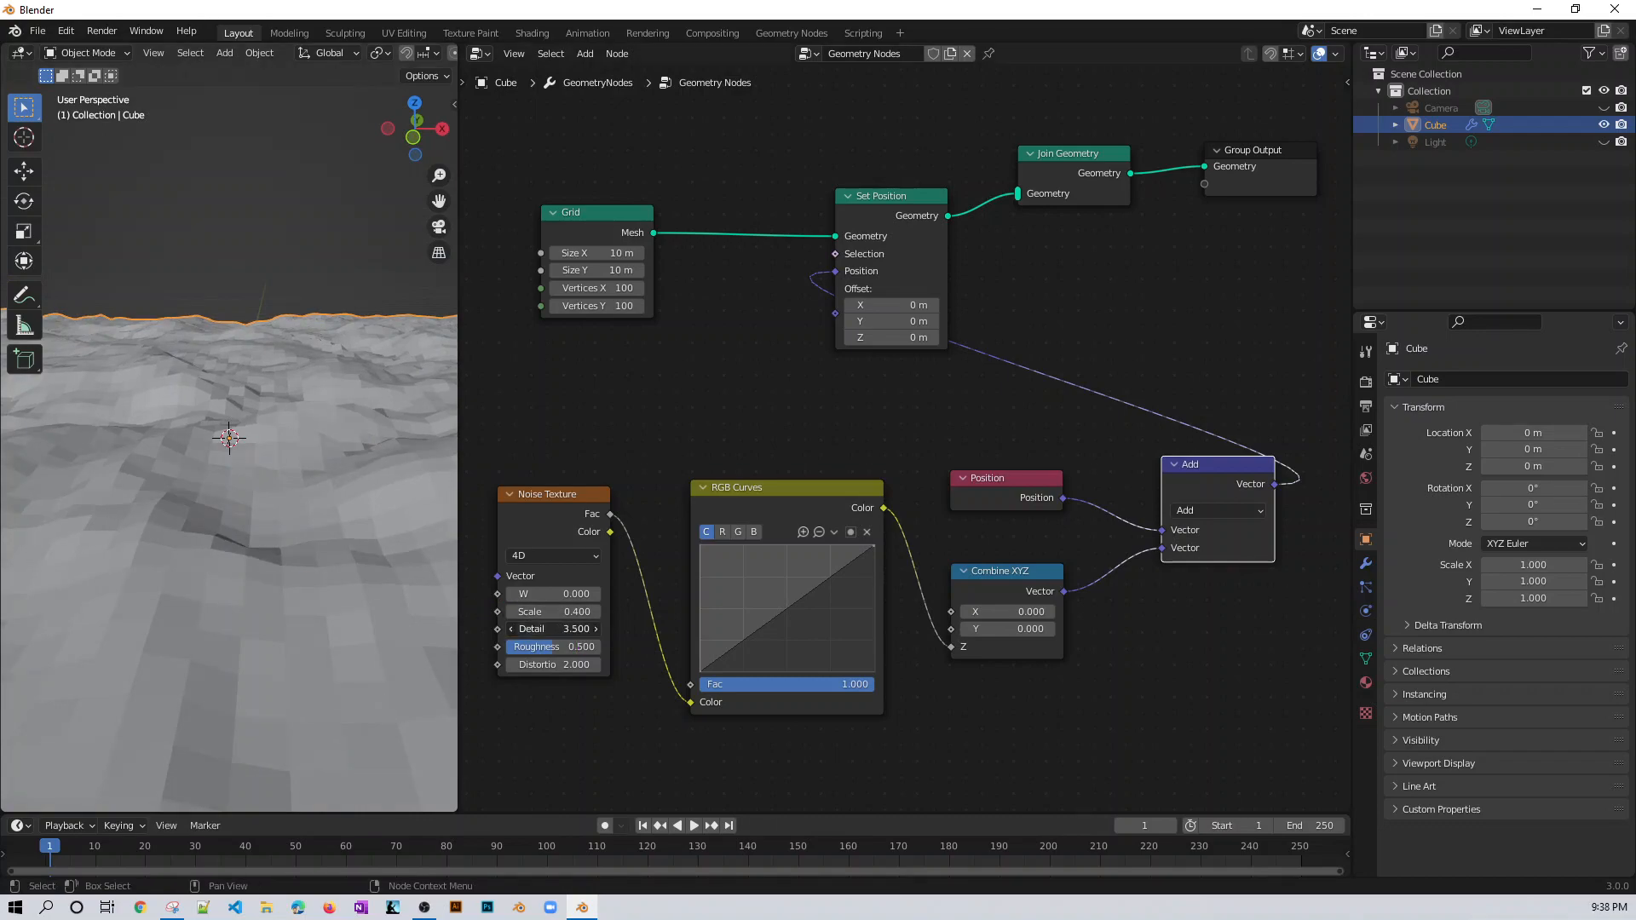
left_click_drag(554, 629, 498, 629)
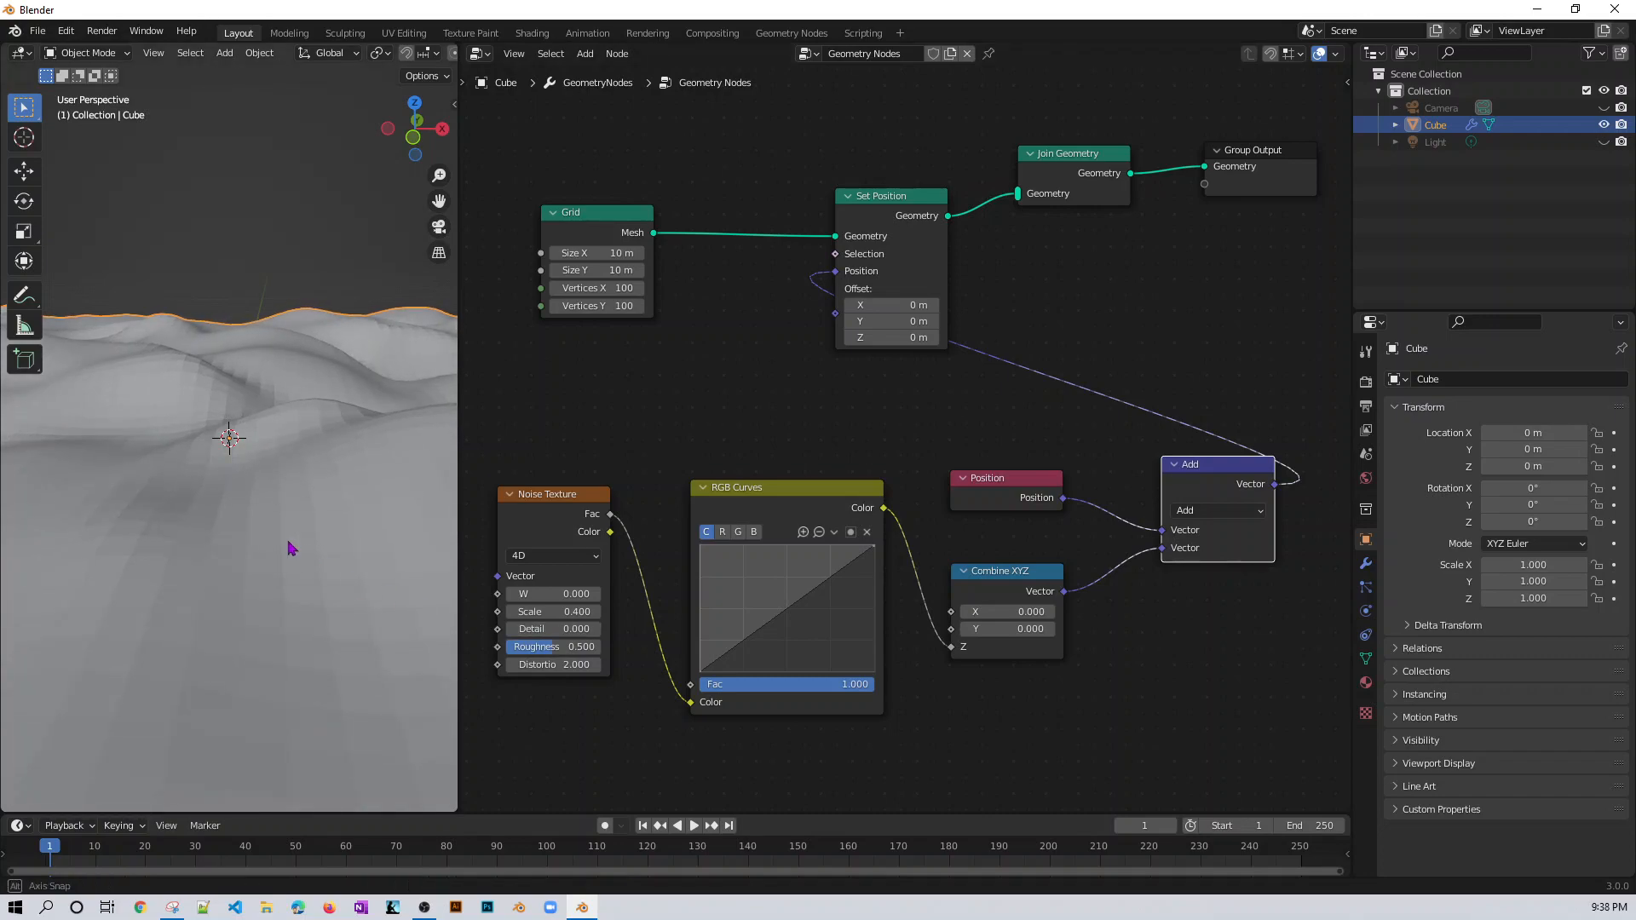
middle_click_drag(292, 548, 303, 601)
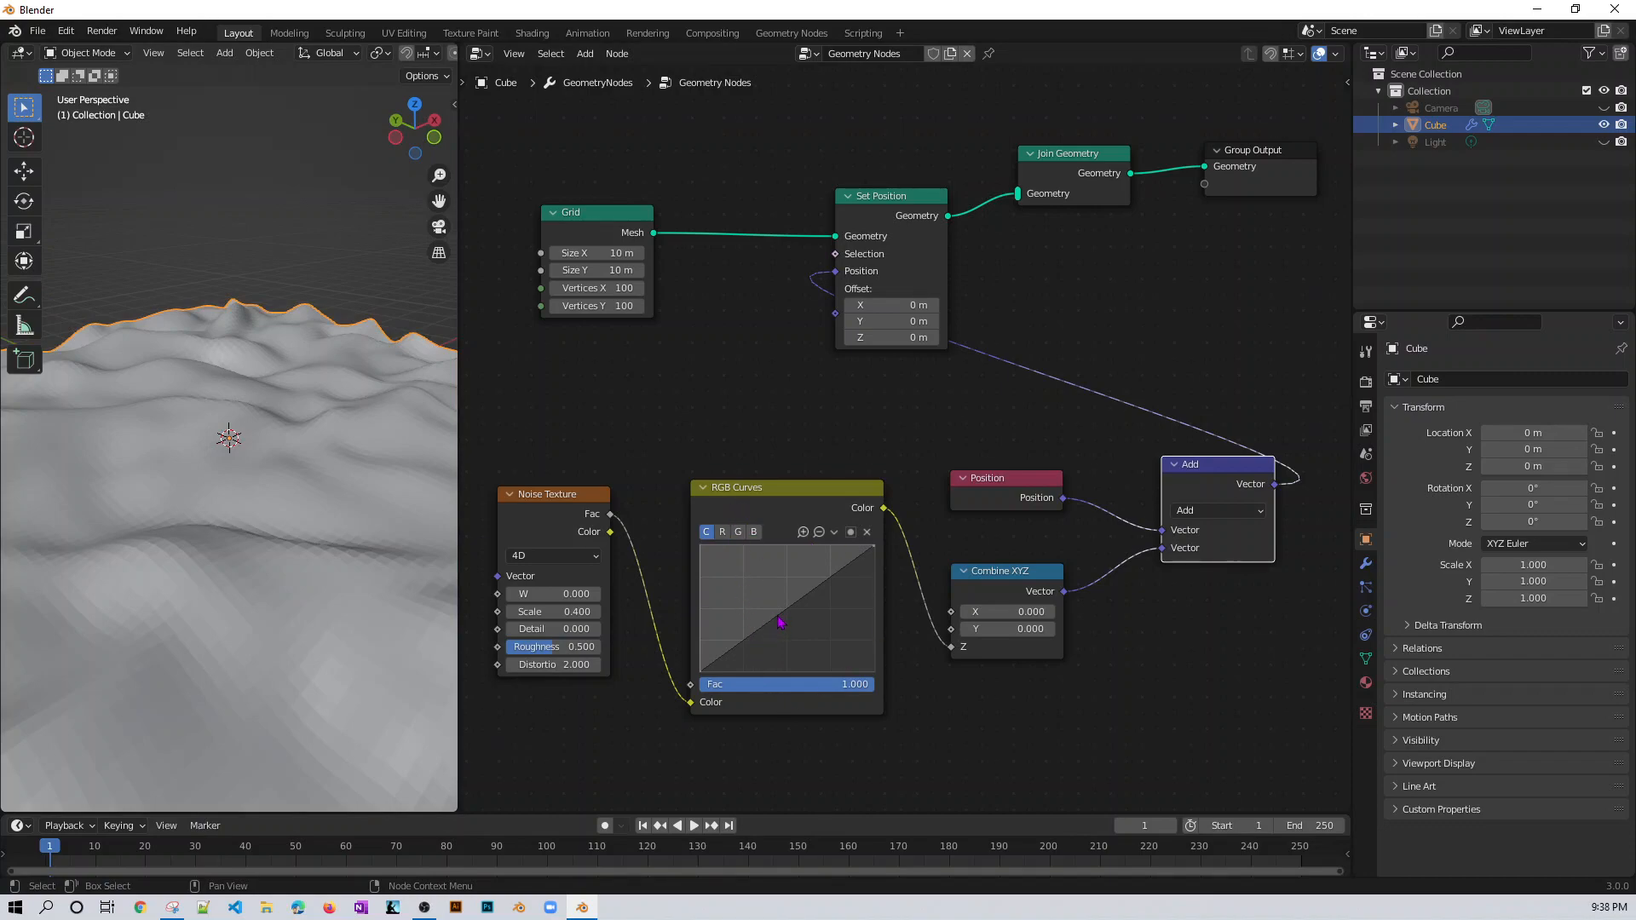
- Reshape the RGB Curves node's curve into alternating peaks and valleys, raising the middle valley point to X 0.53182, Y 0.58750
left_click_drag(835, 581, 780, 651)
left_click(749, 600)
middle_click_drag(293, 617, 322, 555)
left_click_drag(756, 669, 723, 575)
left_click_drag(784, 643, 721, 602)
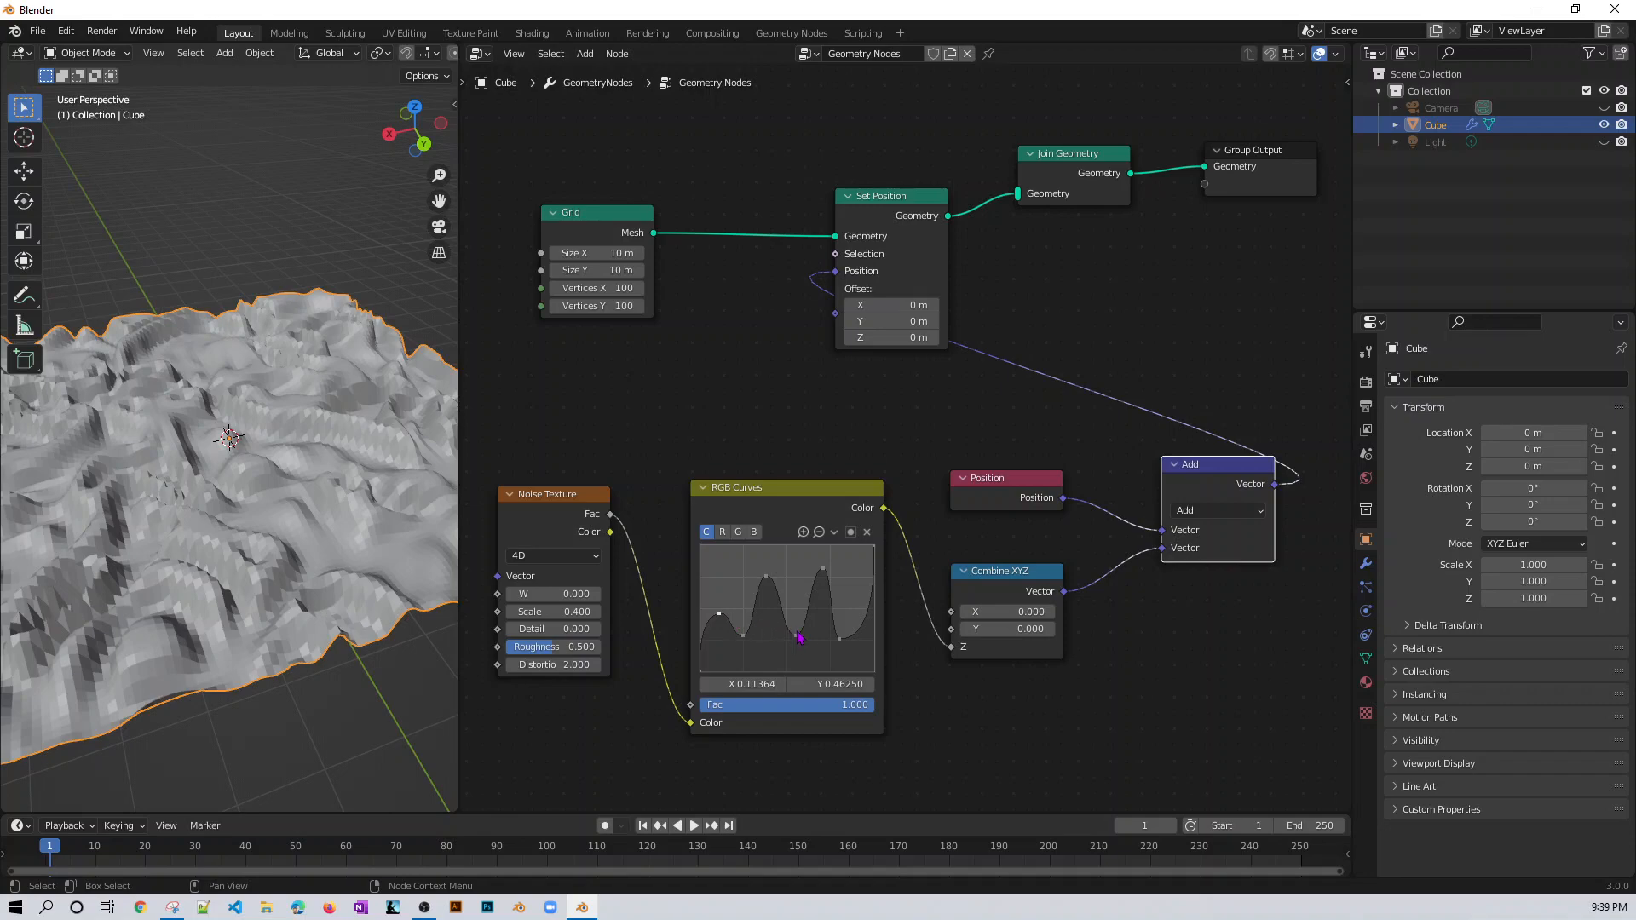
left_click_drag(795, 634, 792, 597)
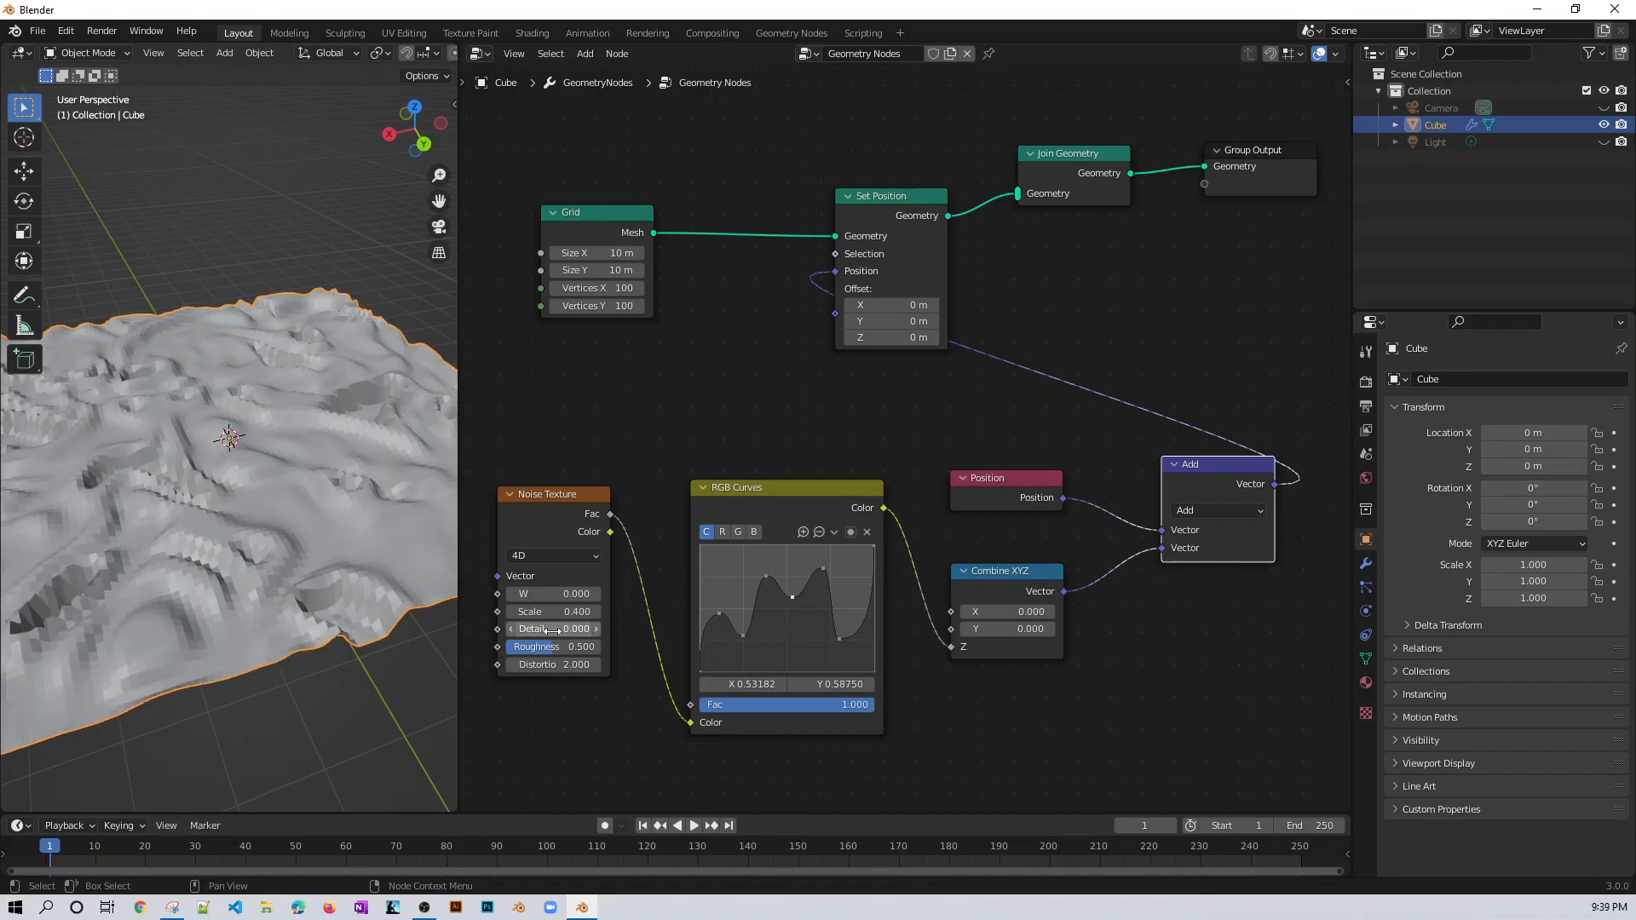
- Try a higher Detail on the Noise Texture and undo the change
left_click_drag(533, 629, 600, 628)
key("ctrl+z")
scroll(341, 607, "up", 3)
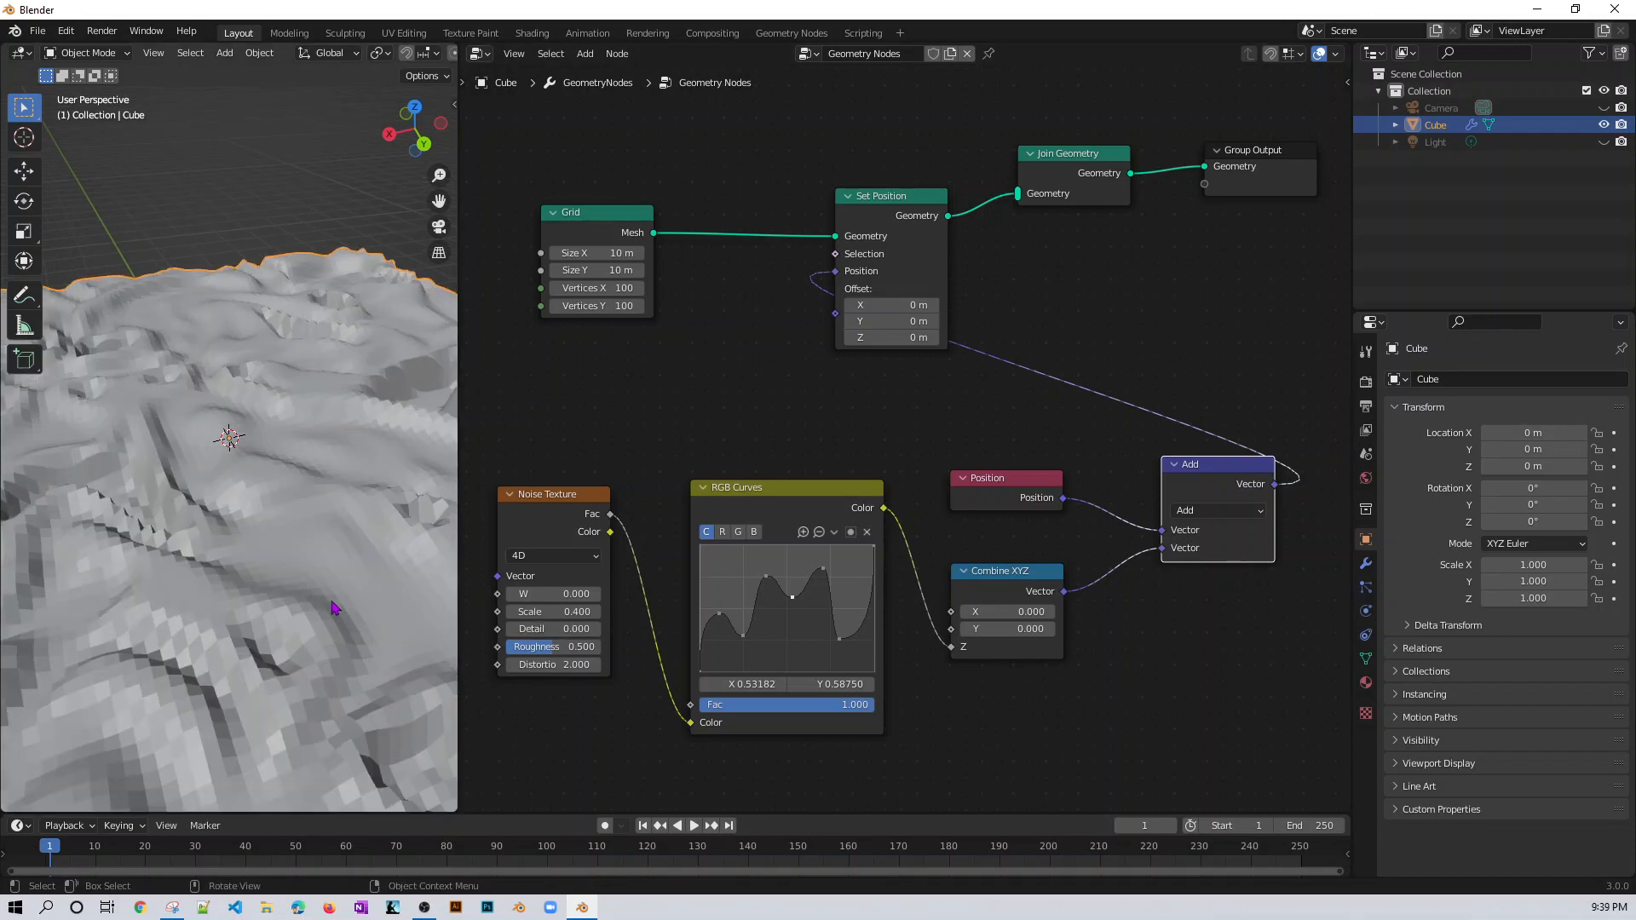
- Reshape the RGB Curves node's curve into a stepped rise, placing the point before the steep section at X 0.59545, Y 0.41250
mouse_move(170, 597)
middle_mouse_down()
mouse_move(223, 593)
mouse_move(241, 573)
mouse_move(177, 583)
middle_mouse_up()
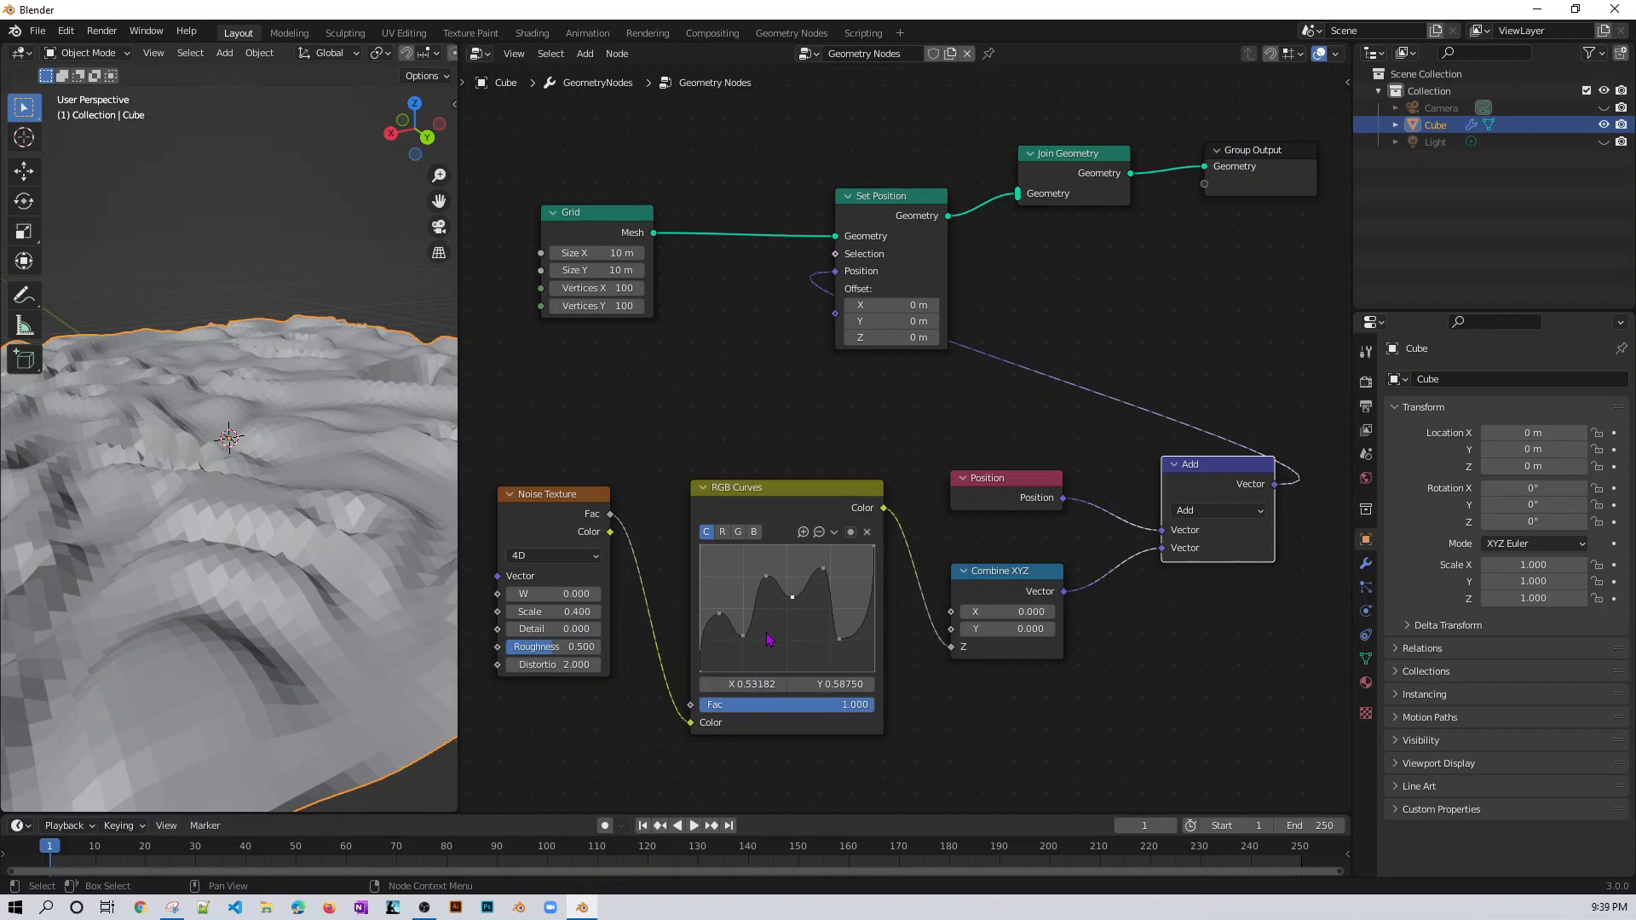
left_click_drag(793, 594, 801, 648)
left_click_drag(824, 569, 811, 586)
left_click_drag(849, 643, 720, 638)
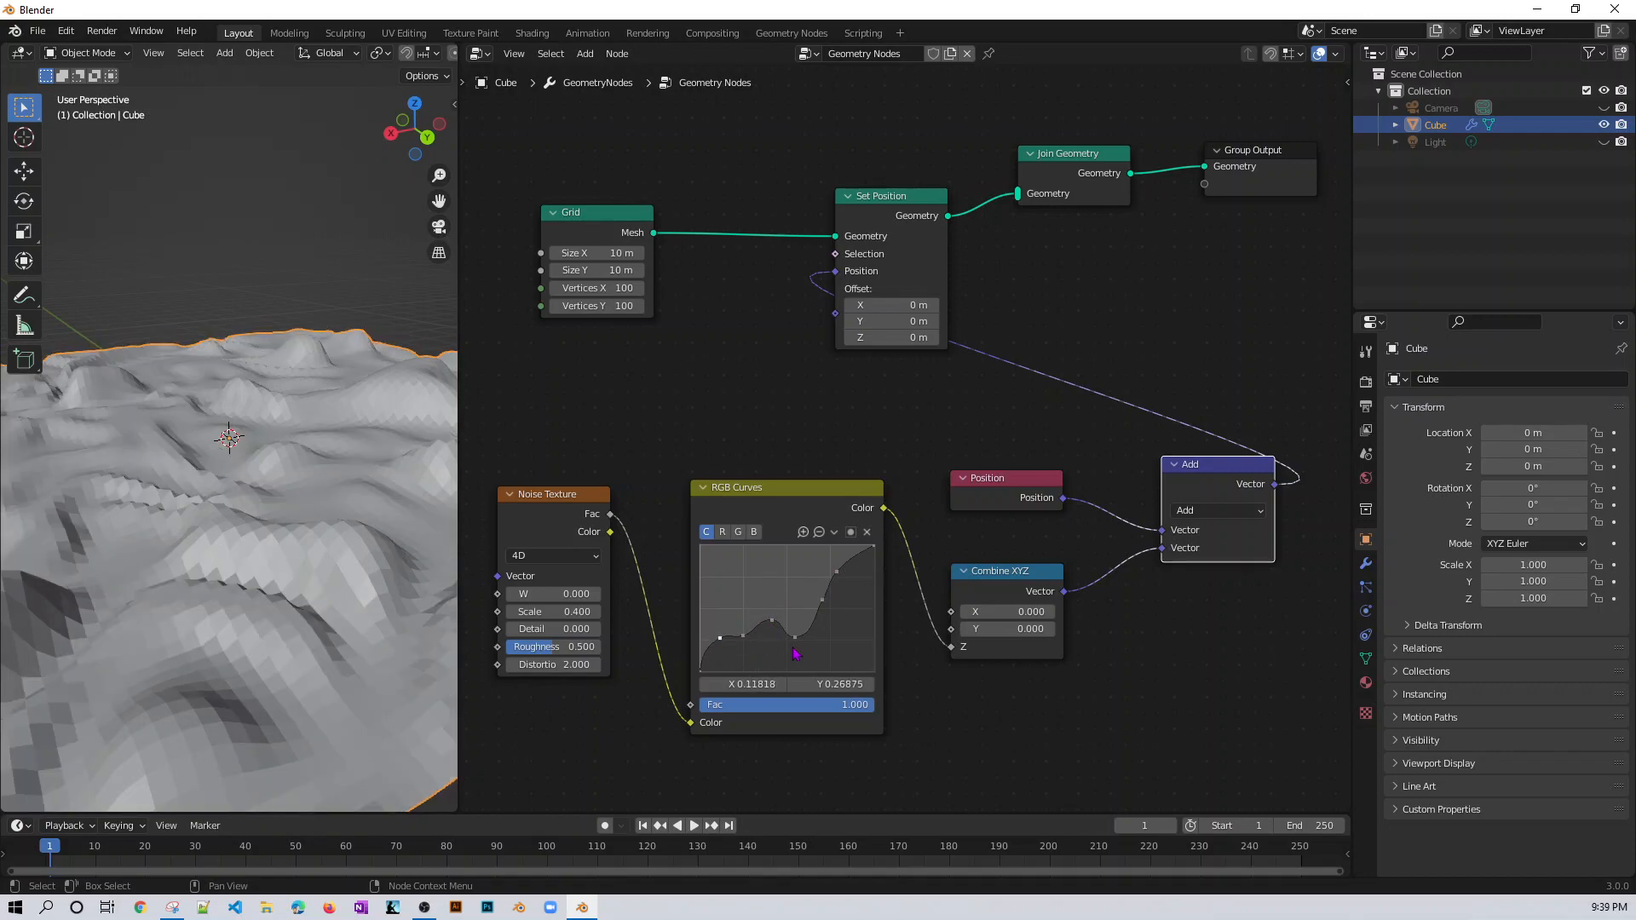
mouse_move(823, 600)
left_mouse_down()
mouse_move(773, 626)
mouse_move(827, 602)
mouse_move(828, 563)
mouse_move(842, 573)
mouse_move(804, 620)
left_mouse_up()
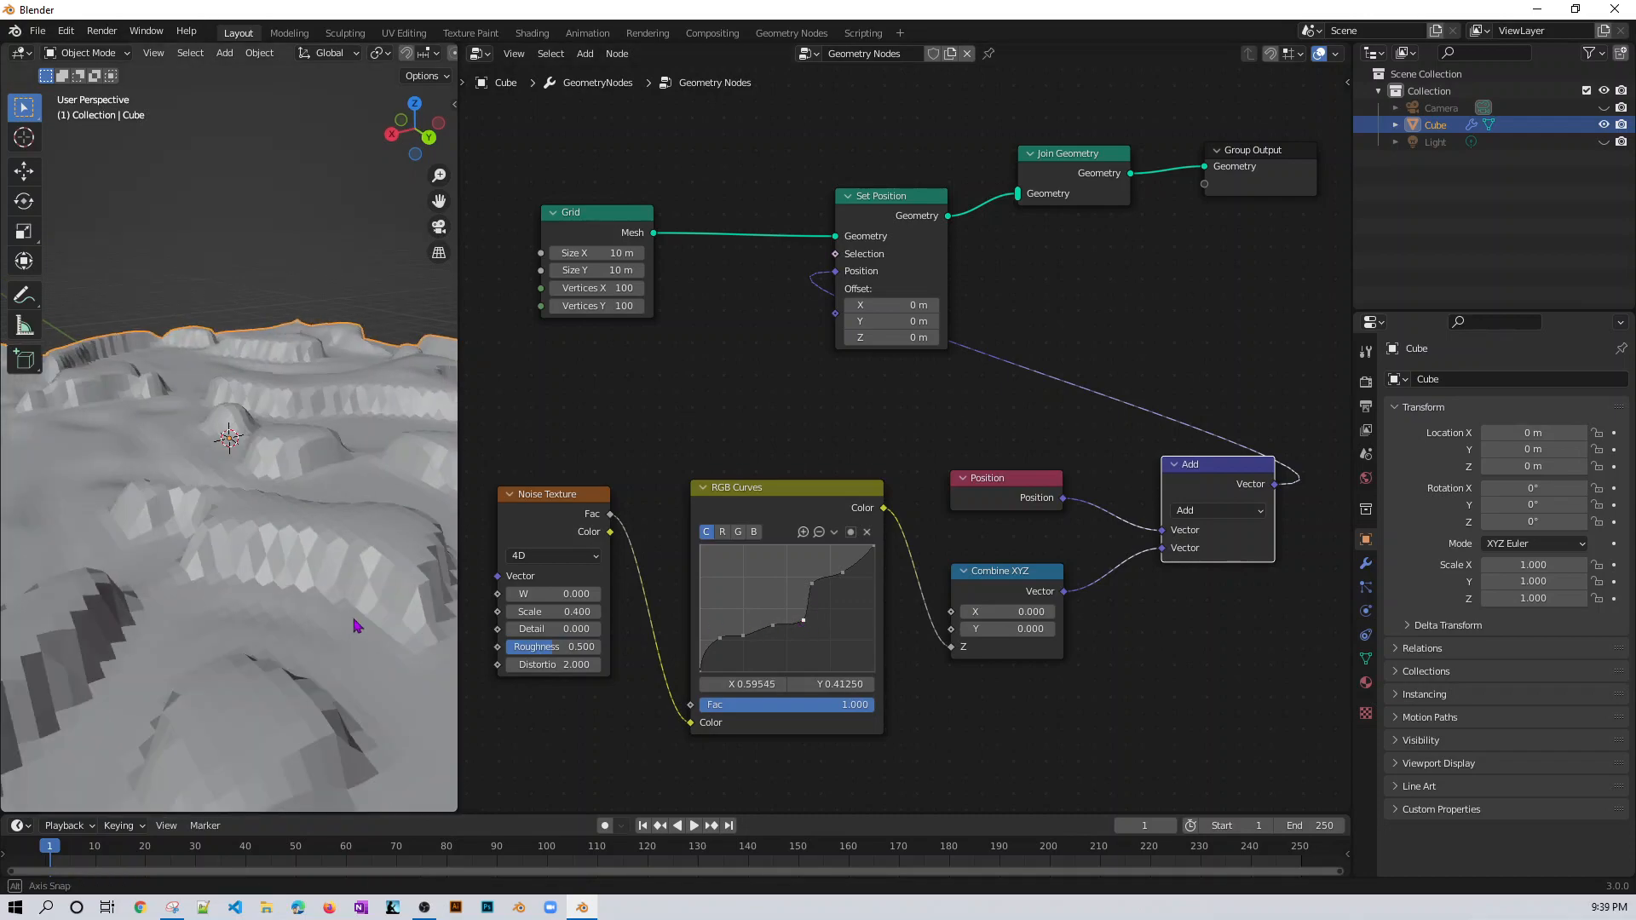
- Rework the RGB curve into two steep peaks and valleys followed by a plateau, with its first point at X 0.60909, Y 0.54375
scroll(364, 623, "down", 5)
middle_click_drag(256, 518, 264, 570)
left_click_drag(781, 635, 816, 564)
left_click_drag(804, 621, 787, 645)
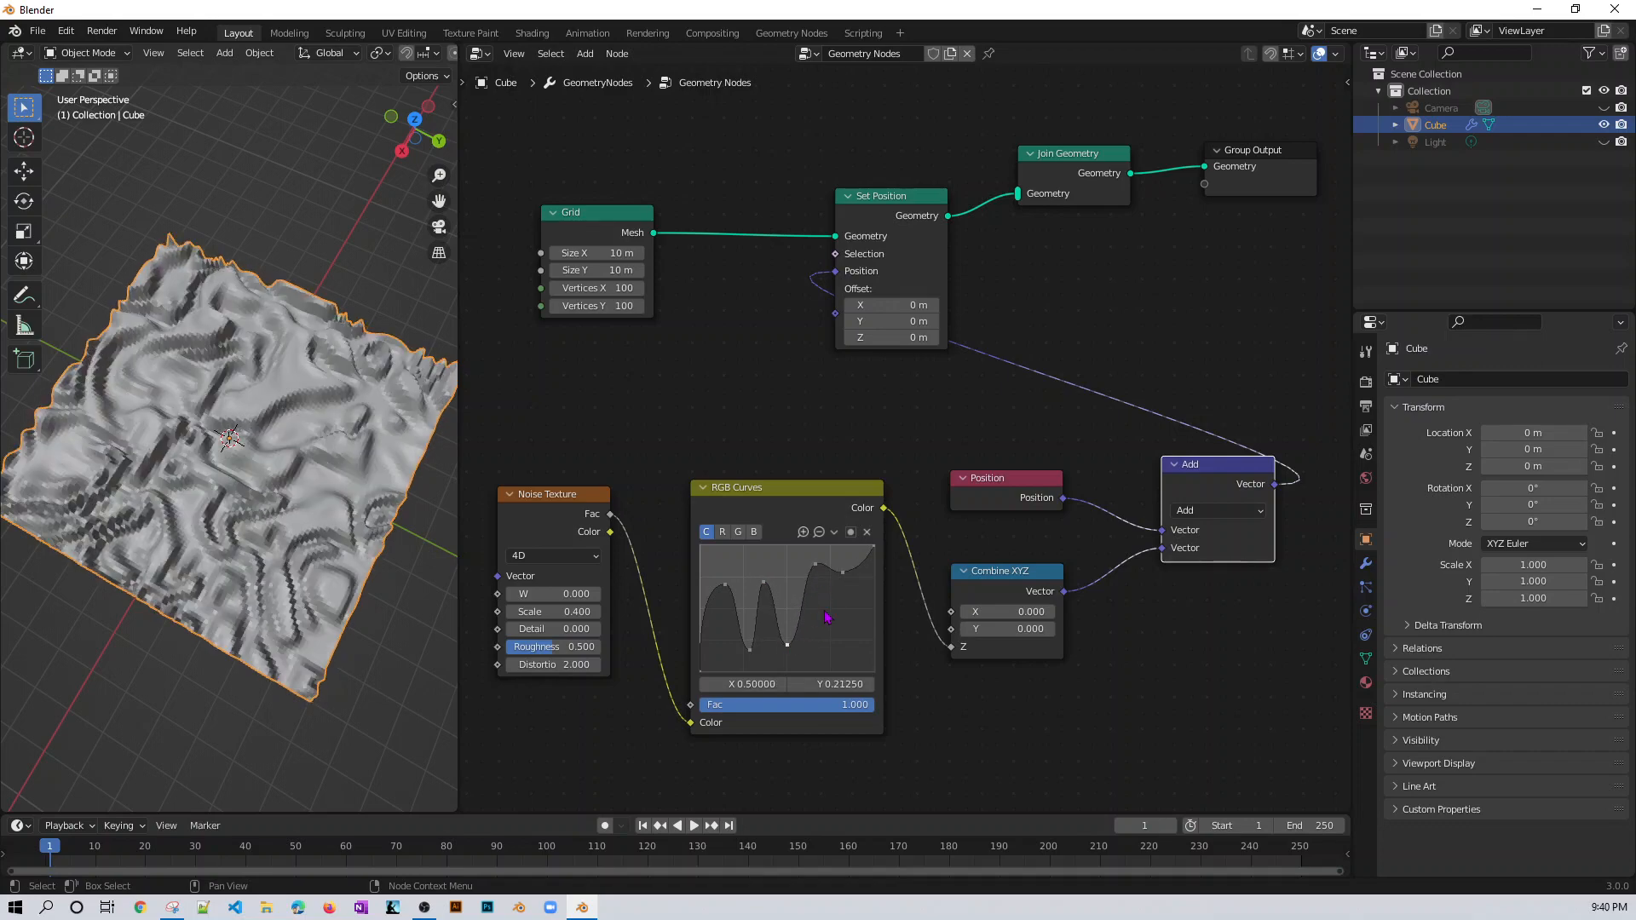
left_click_drag(842, 577, 806, 604)
scroll(396, 601, "up", 3)
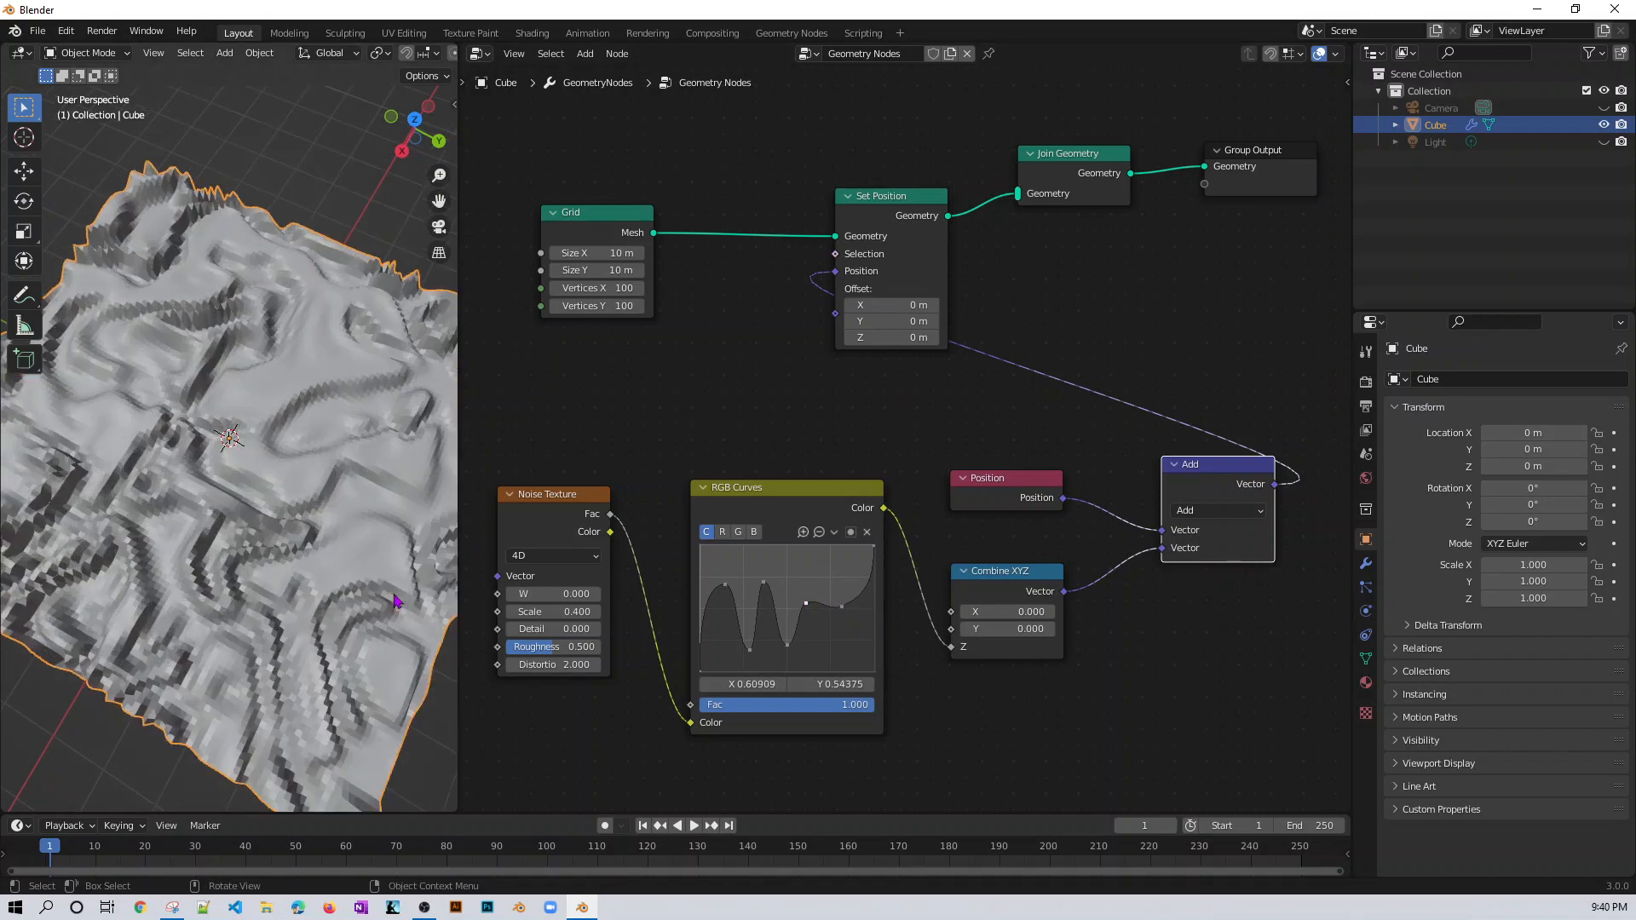
middle_click_drag(396, 602, 298, 554)
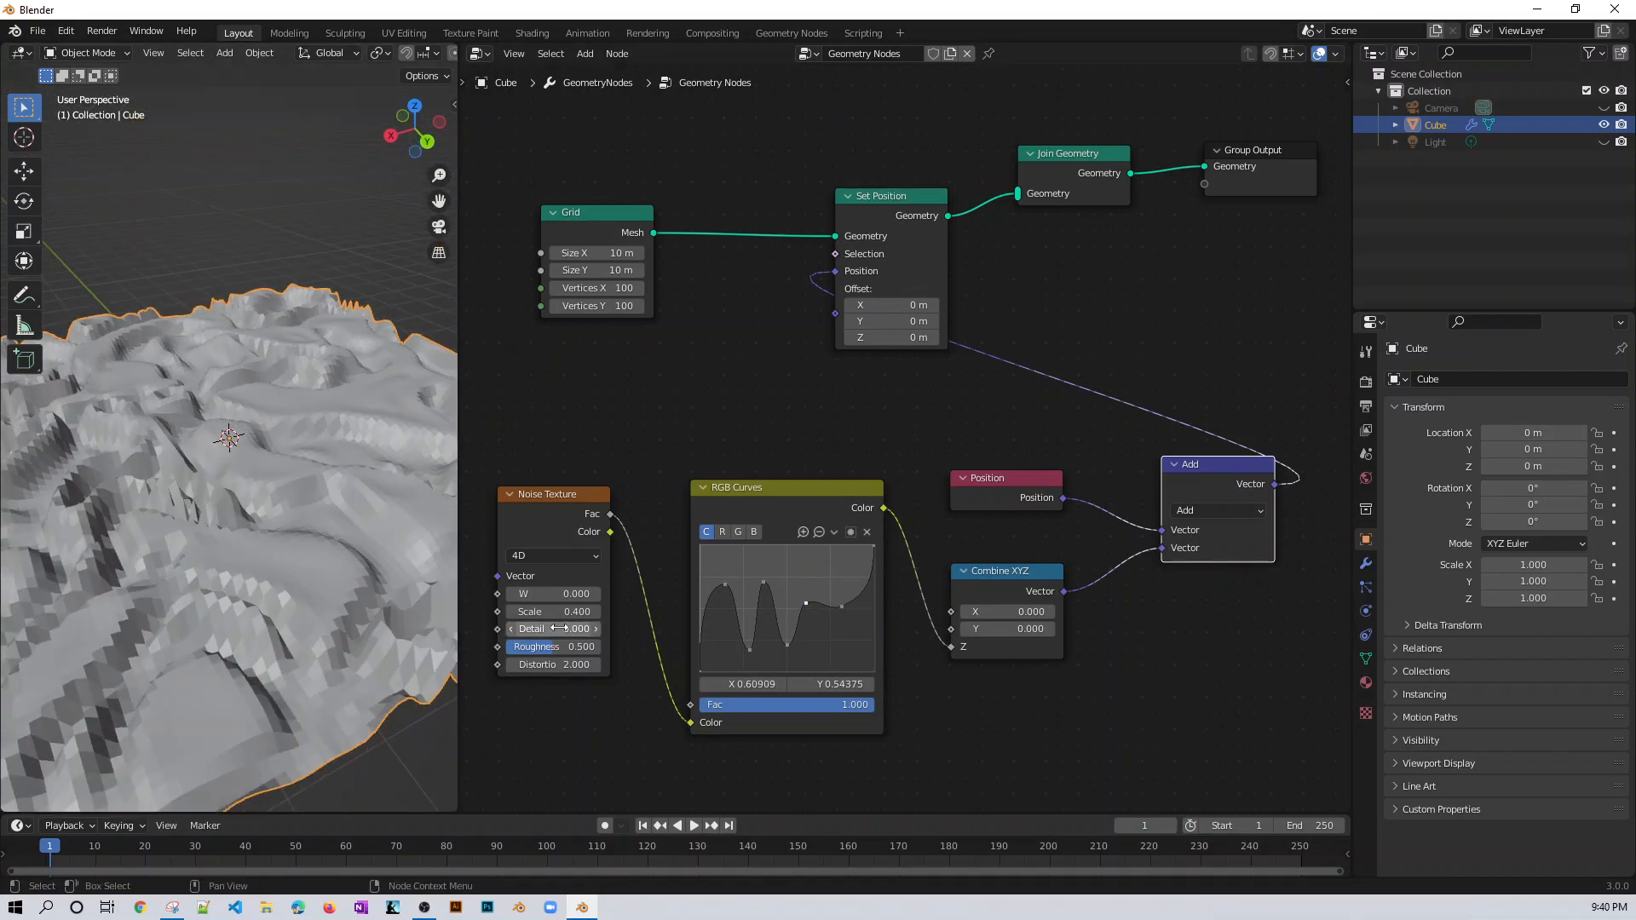
- Set the Noise Texture's Detail to 15.000
left_click(559, 628)
type("150")
key("Return")
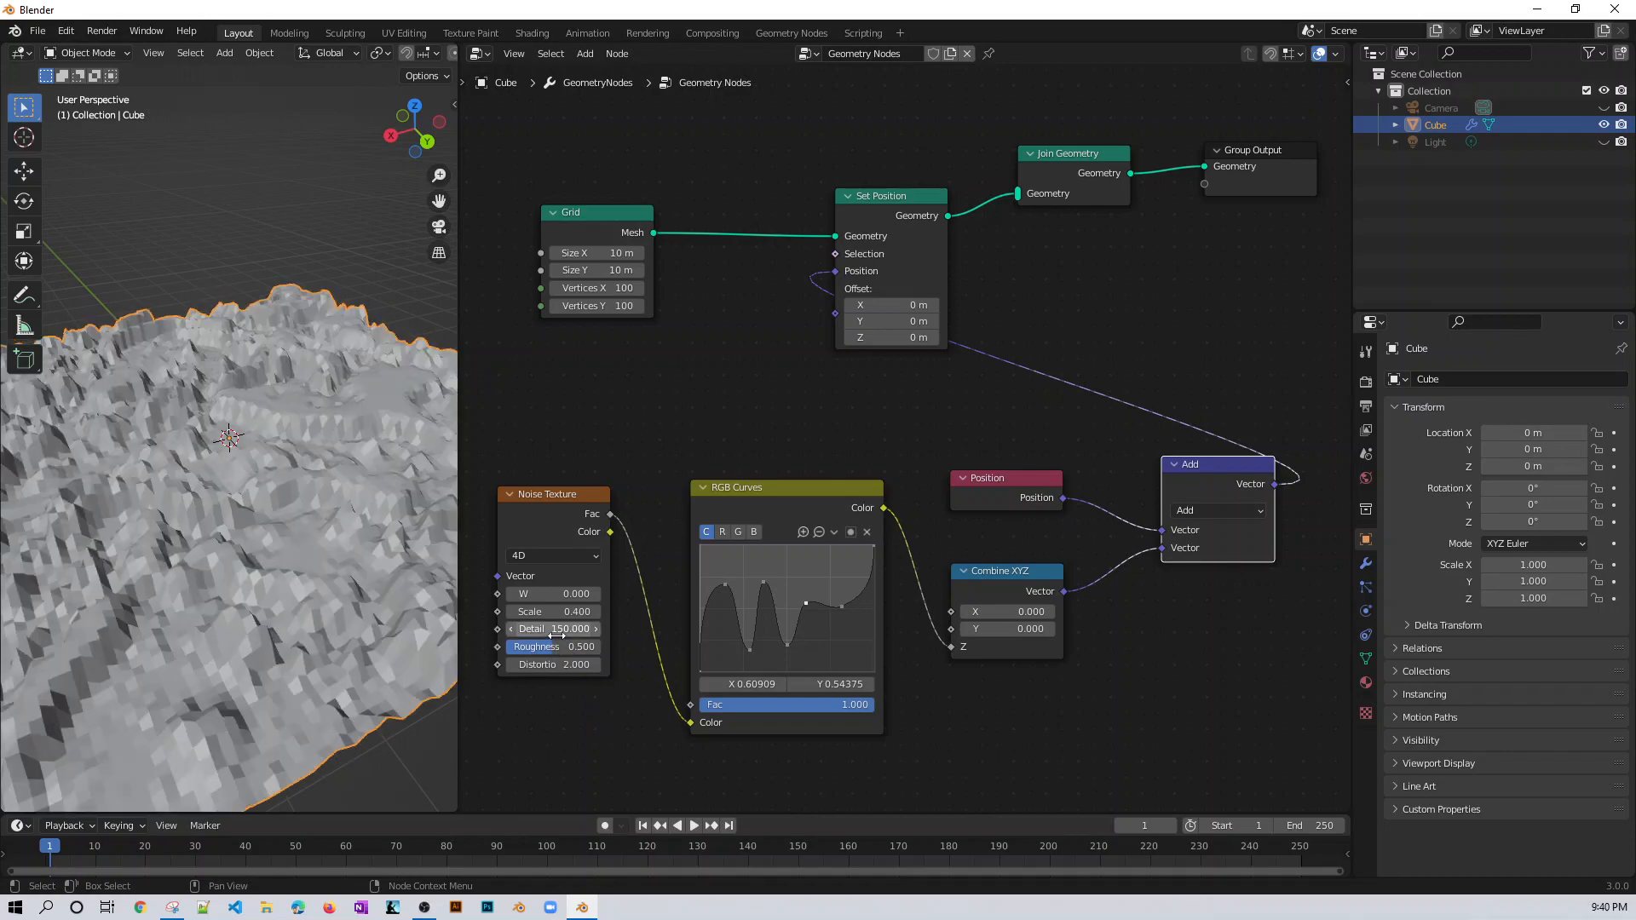
left_click(558, 629)
type("150")
key("Return")
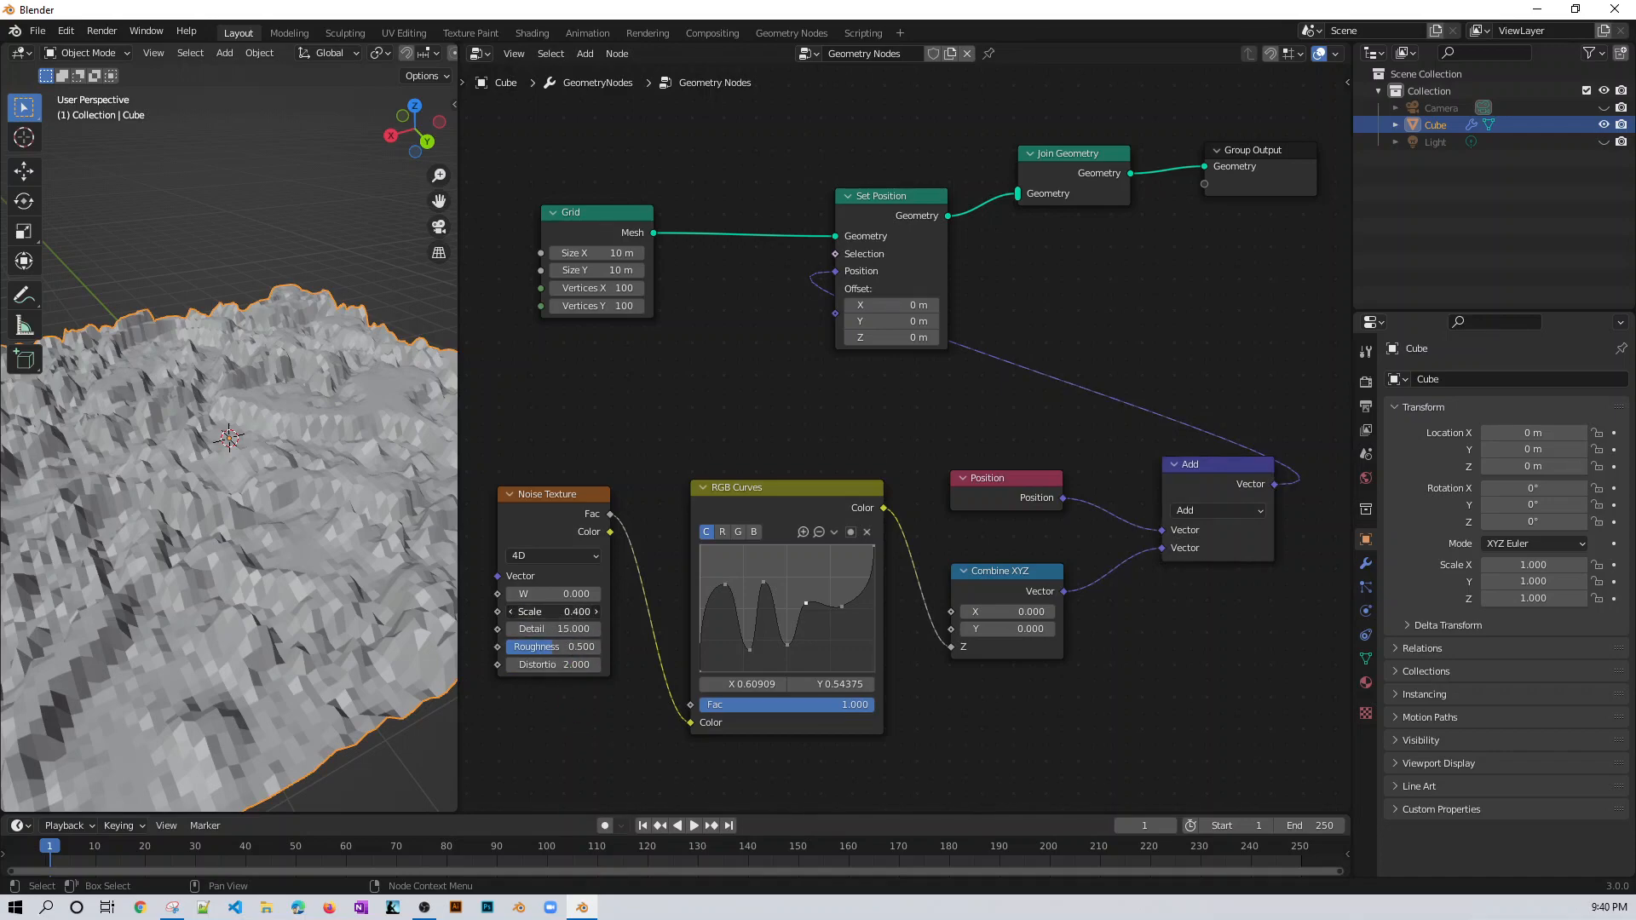
- Set the Noise Texture's Scale to 0.100 to enlarge the terrain features
mouse_move(555, 611)
left_mouse_down()
mouse_move(530, 612)
mouse_move(580, 611)
left_mouse_up()
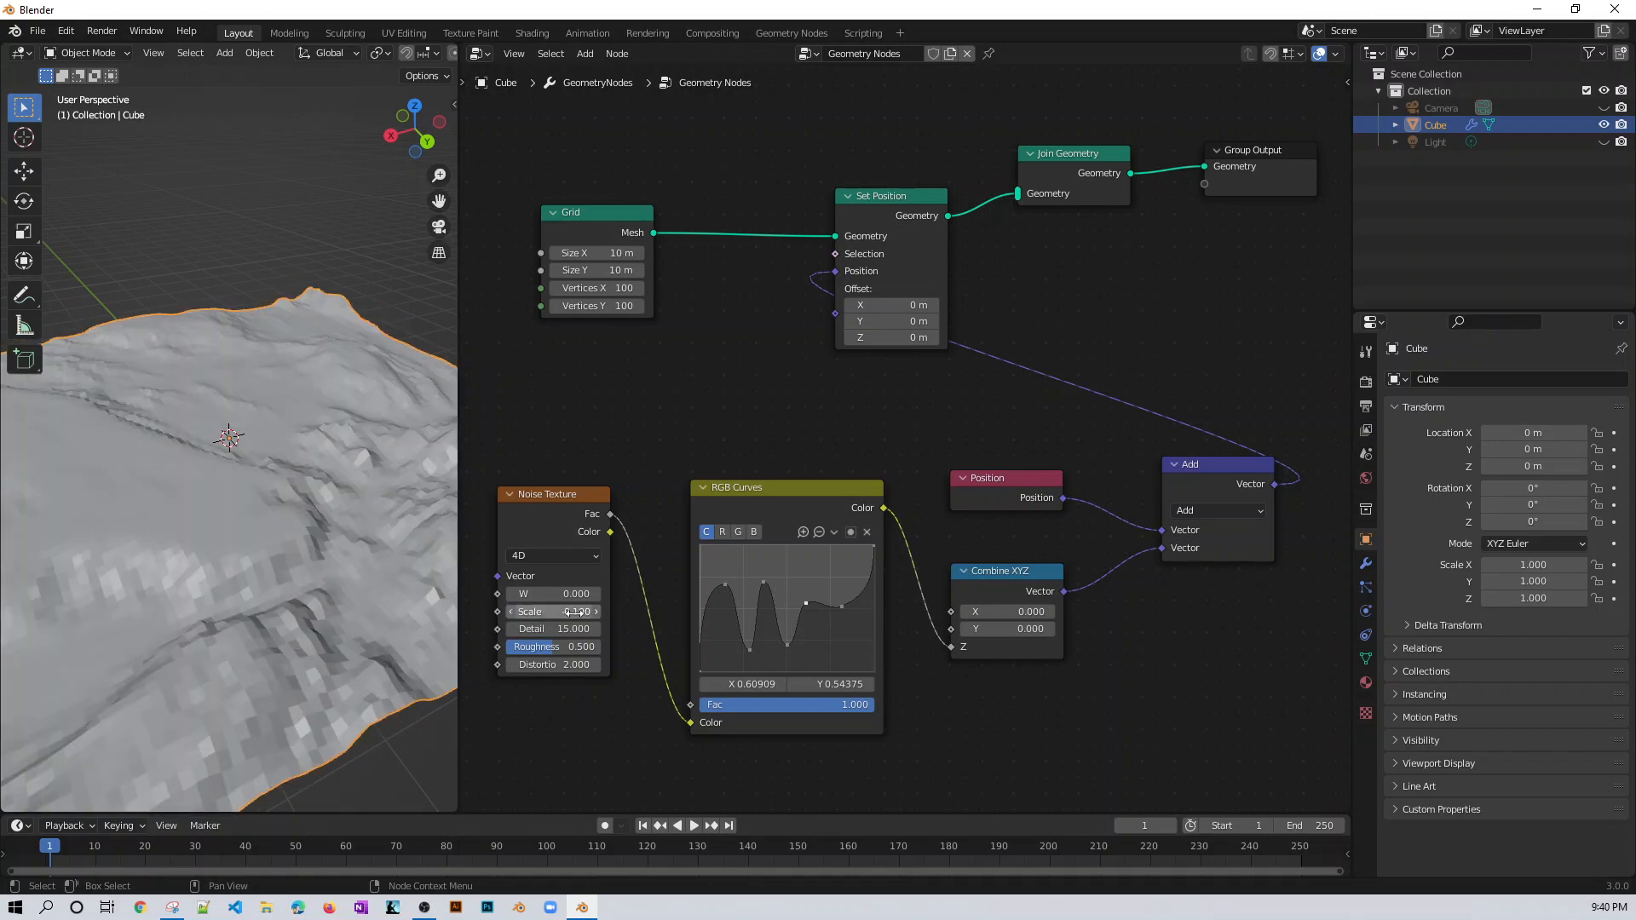
left_click(576, 612)
key("BackSpace")
type(".1")
key("Return")
scroll(256, 631, "down", 4)
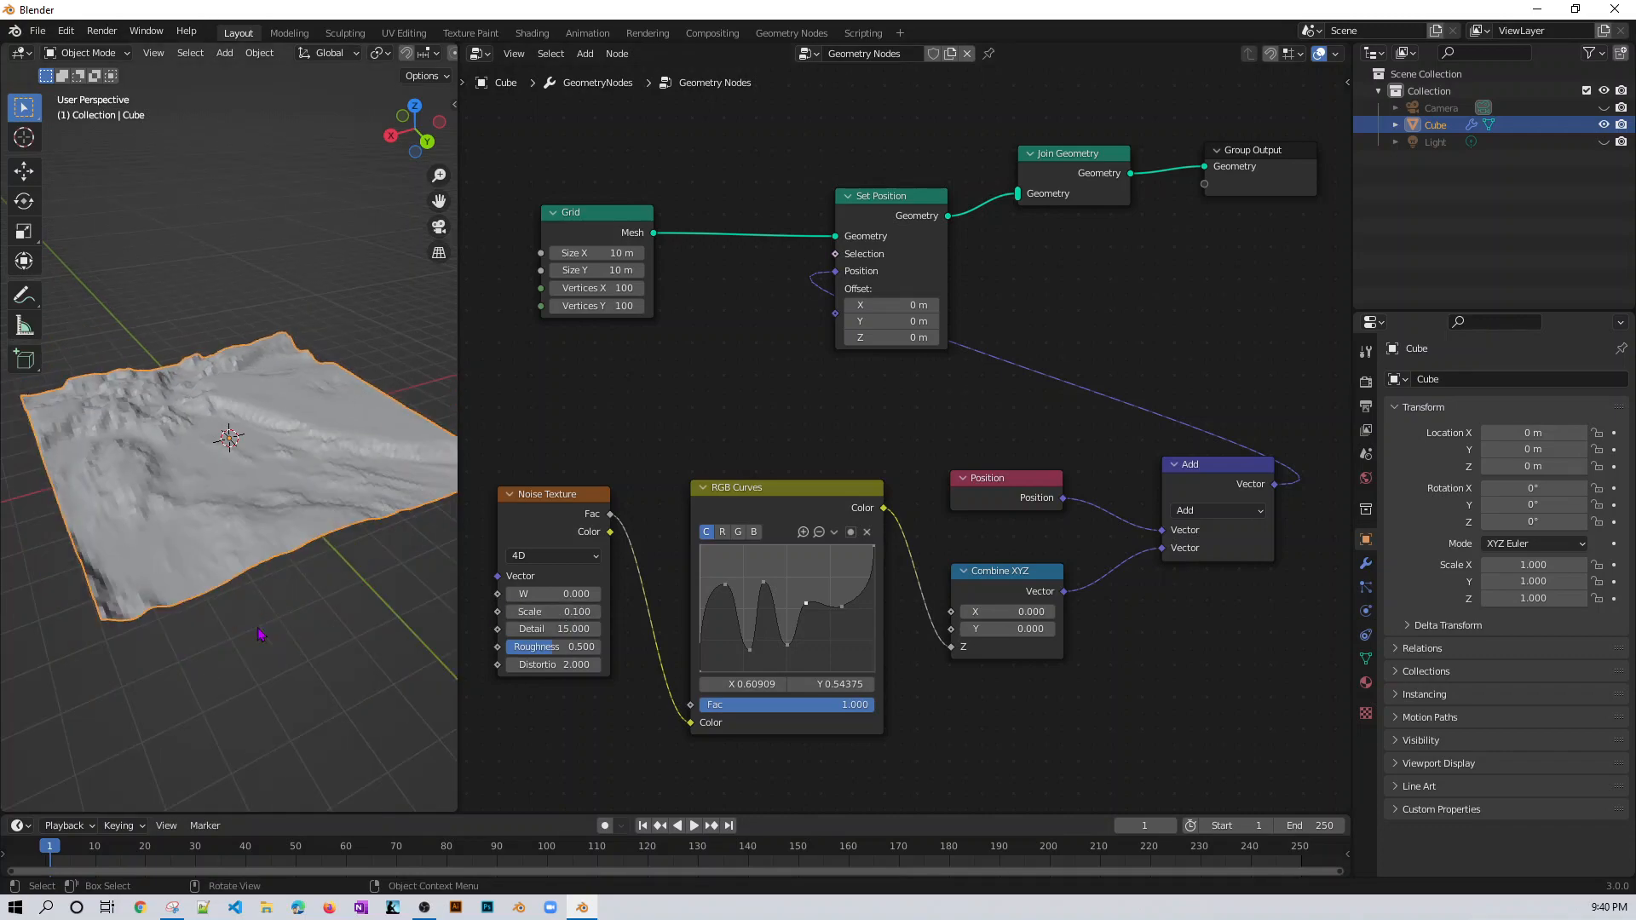
- Adjust the RGB curve's first peak to X 0.14545, Y 0.75000 and its first valley to X 0.27273, Y 0.30625
left_click_drag(806, 604, 725, 577)
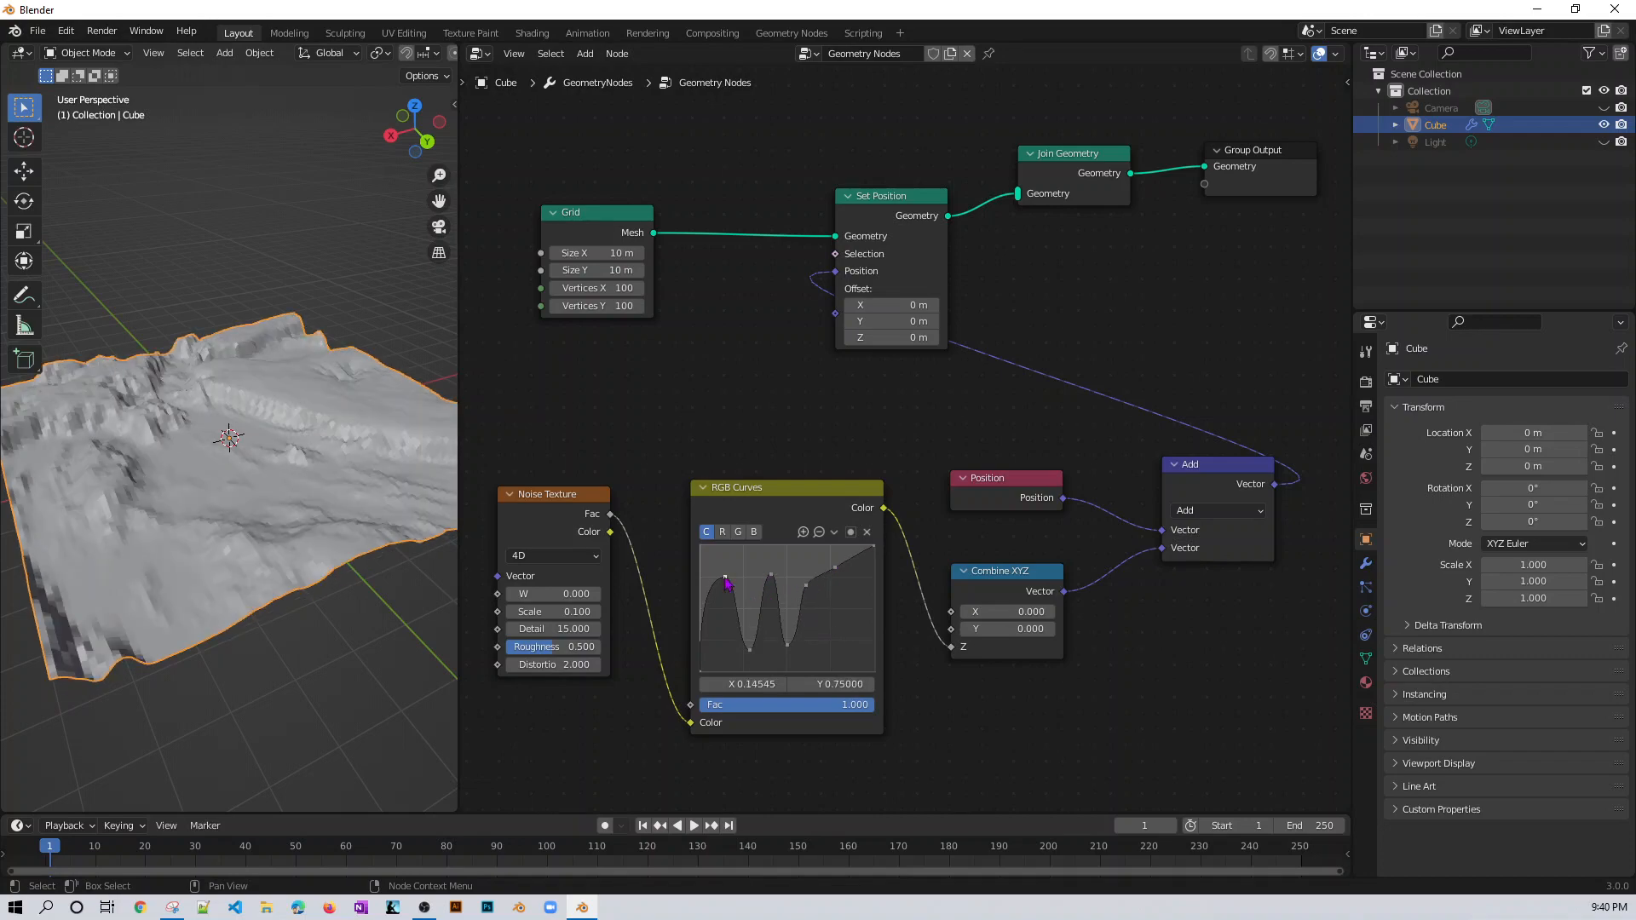
left_click_drag(753, 654, 747, 632)
middle_click_drag(413, 584, 281, 467)
scroll(322, 542, "down", 3)
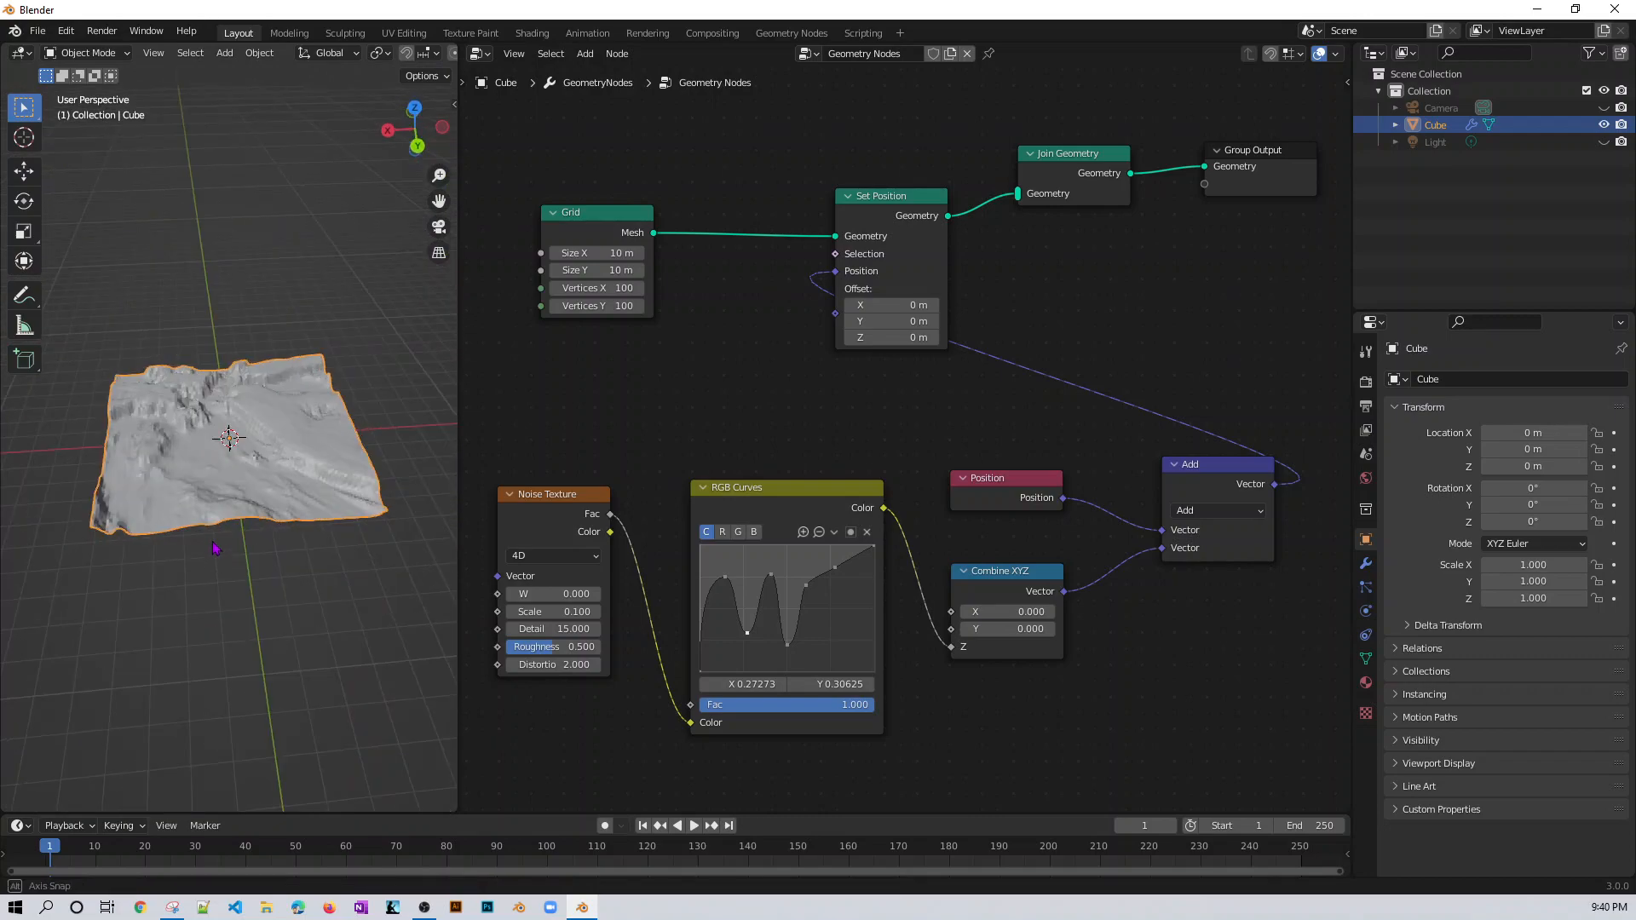
scroll(303, 468, "up", 5)
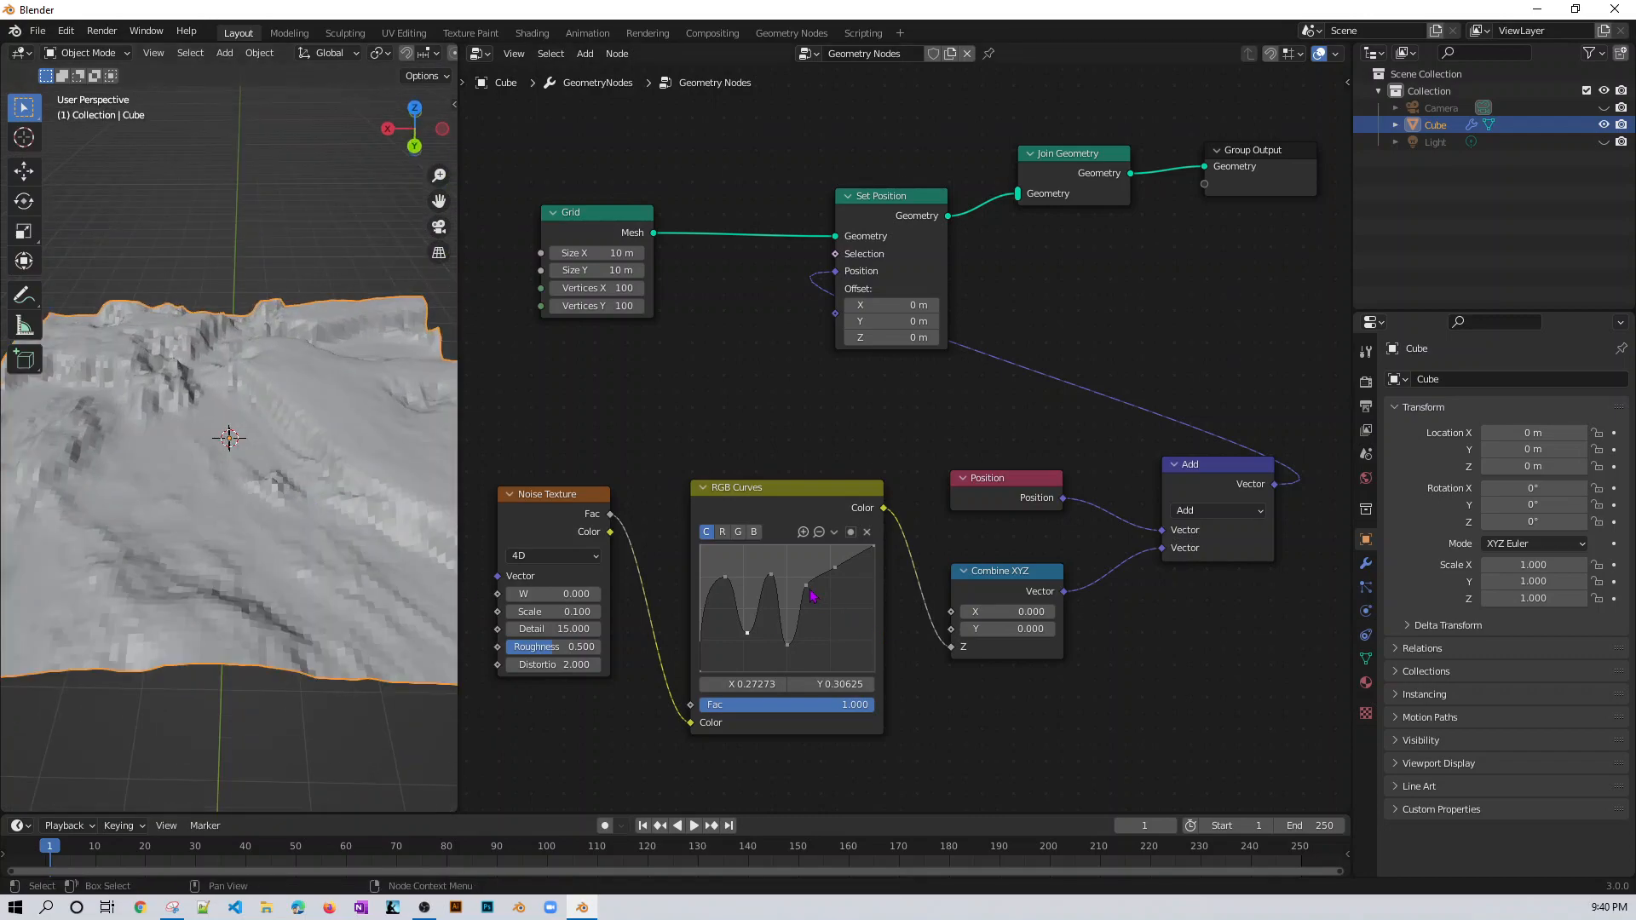
- Refine the RGB curve, moving the second peak to X 0.37273, Y 0.77500 and the point after the second valley to X 0.56364, Y 0.57500
left_click_drag(808, 588, 766, 577)
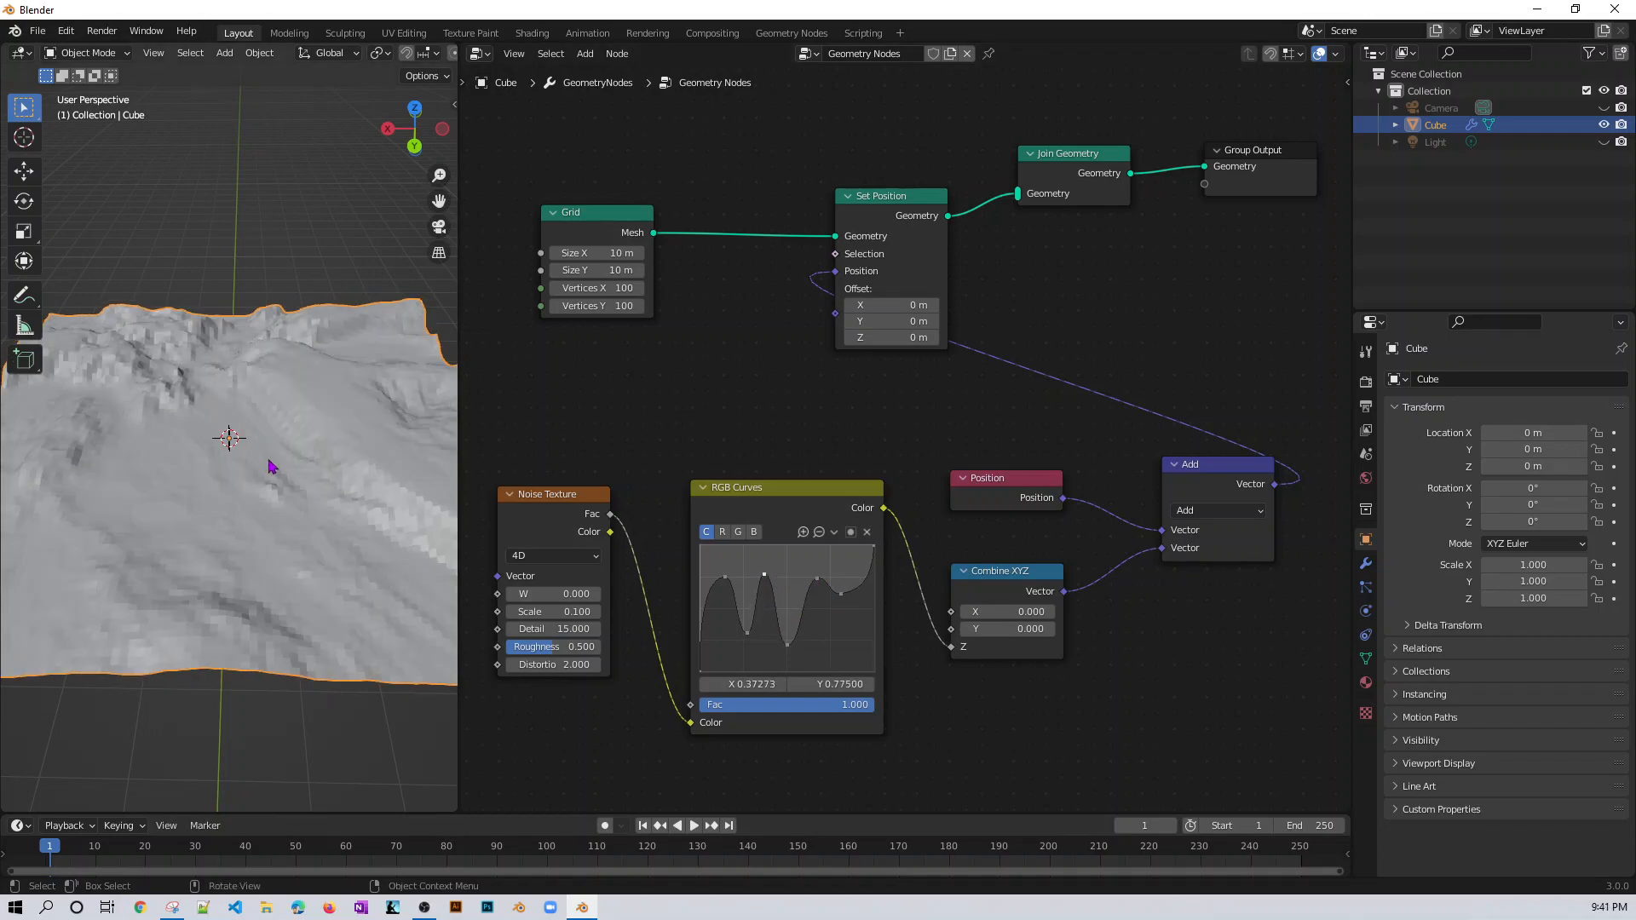
middle_click_drag(271, 469, 239, 488)
left_click_drag(753, 640, 801, 605)
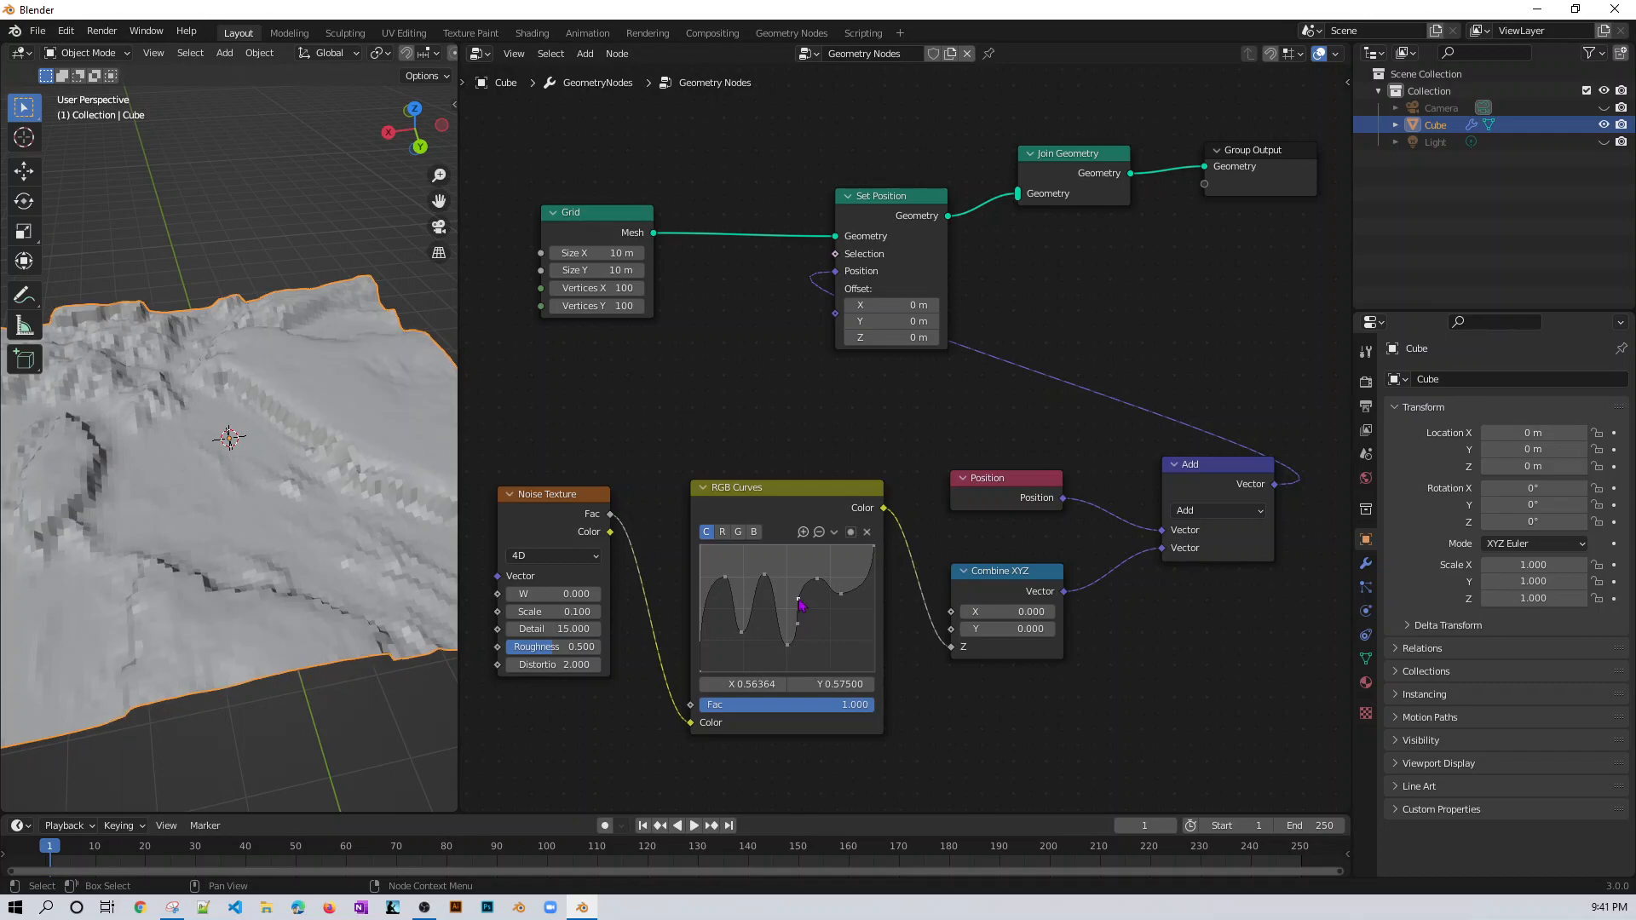
- Move the Join Geometry and Group Output nodes outward to free space after the Set Position node
middle_click_drag(238, 565, 273, 547)
scroll(274, 548, "down", 3)
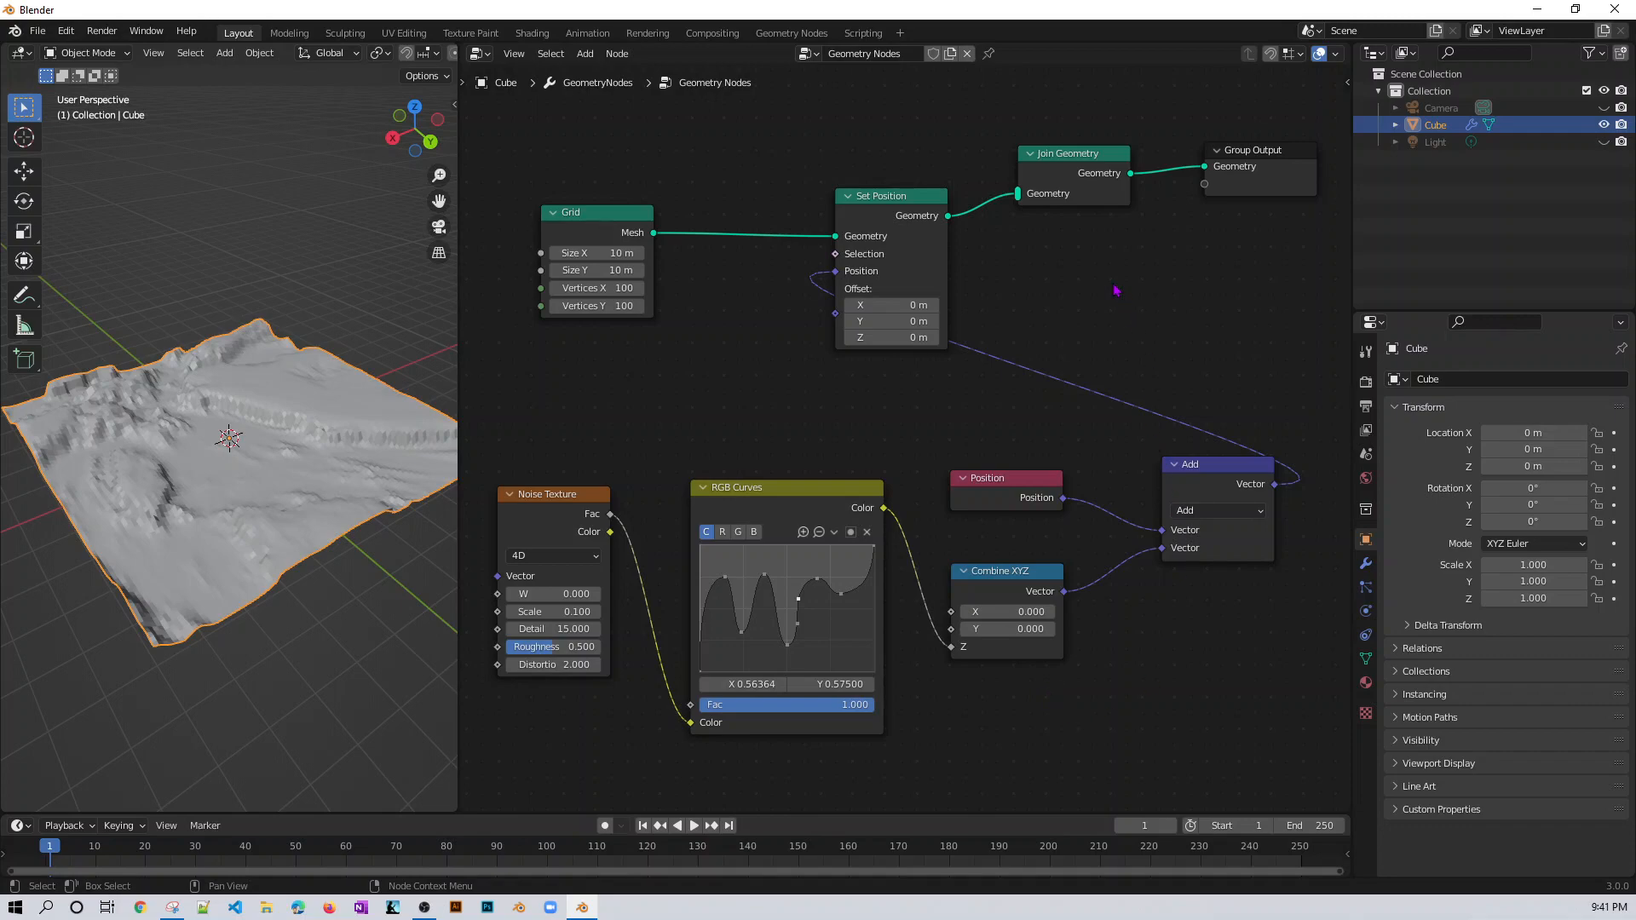
left_click_drag(1092, 170, 1163, 115)
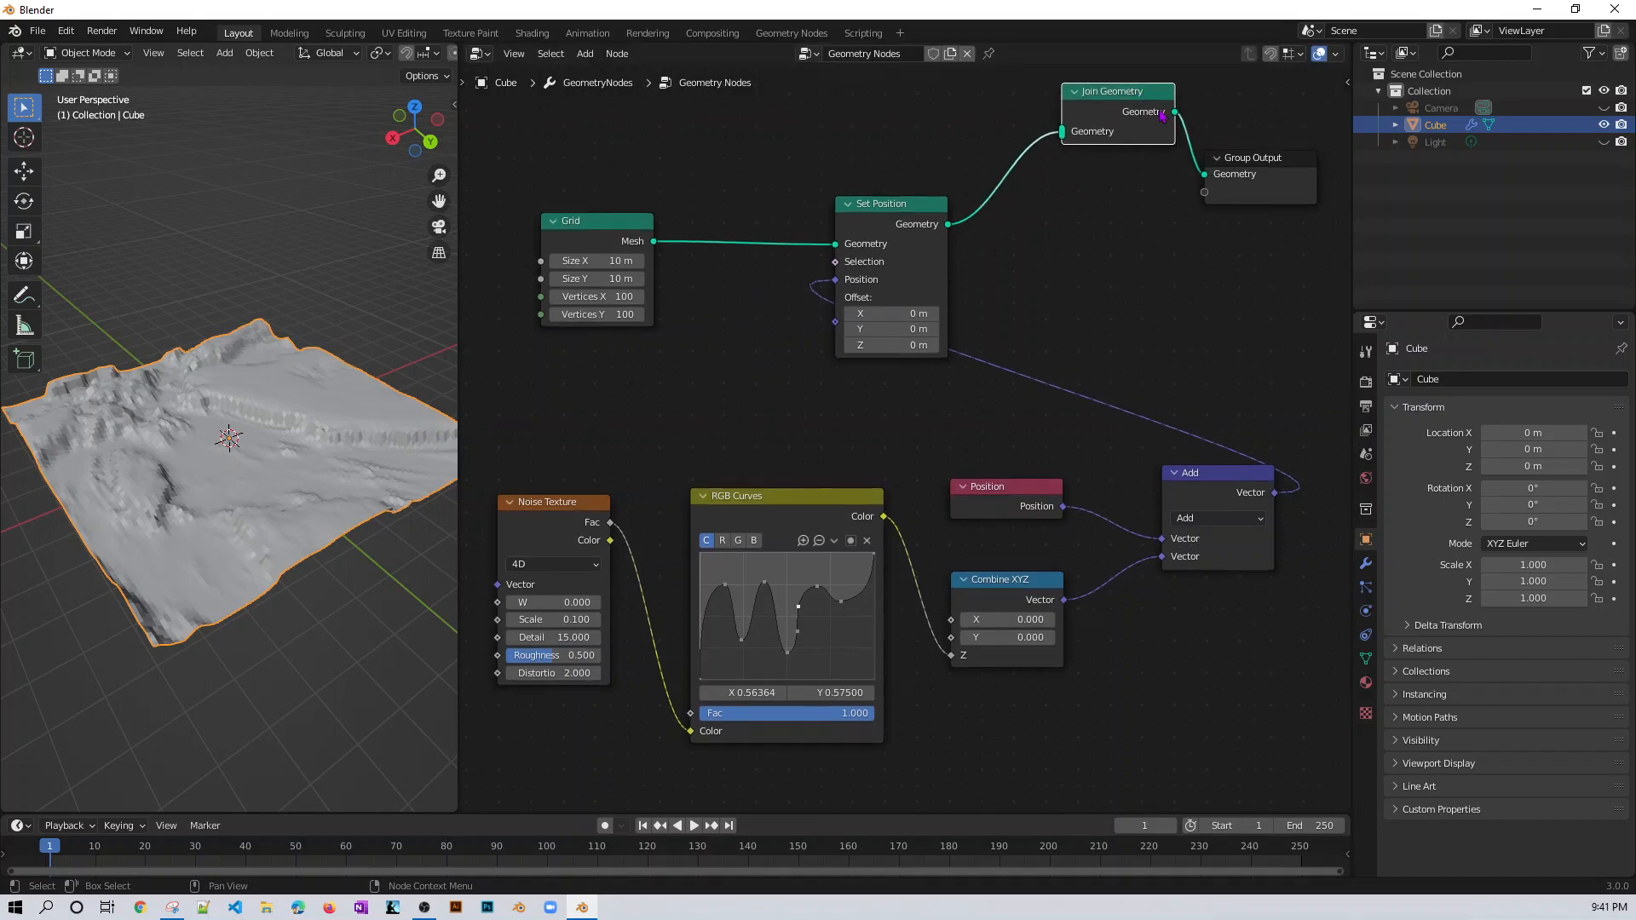
left_click_drag(1259, 165, 1291, 178)
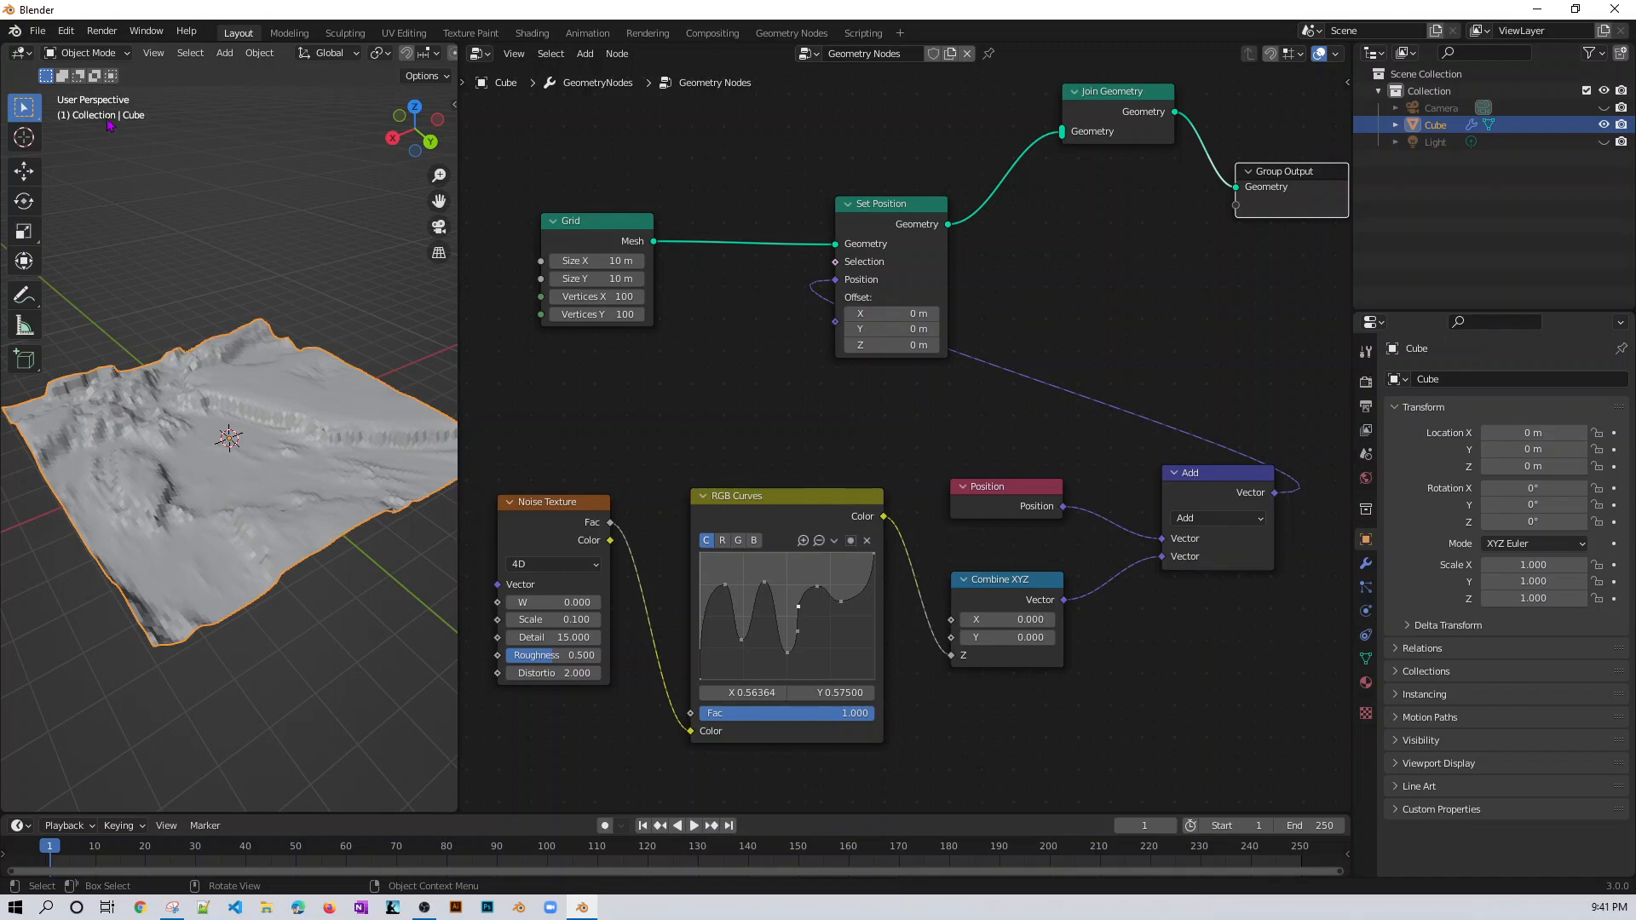
- Switch the 3D viewport area to the Shader Editor, hide its sidebar and move the Material Output node level with the Principled BSDF
left_click(34, 59)
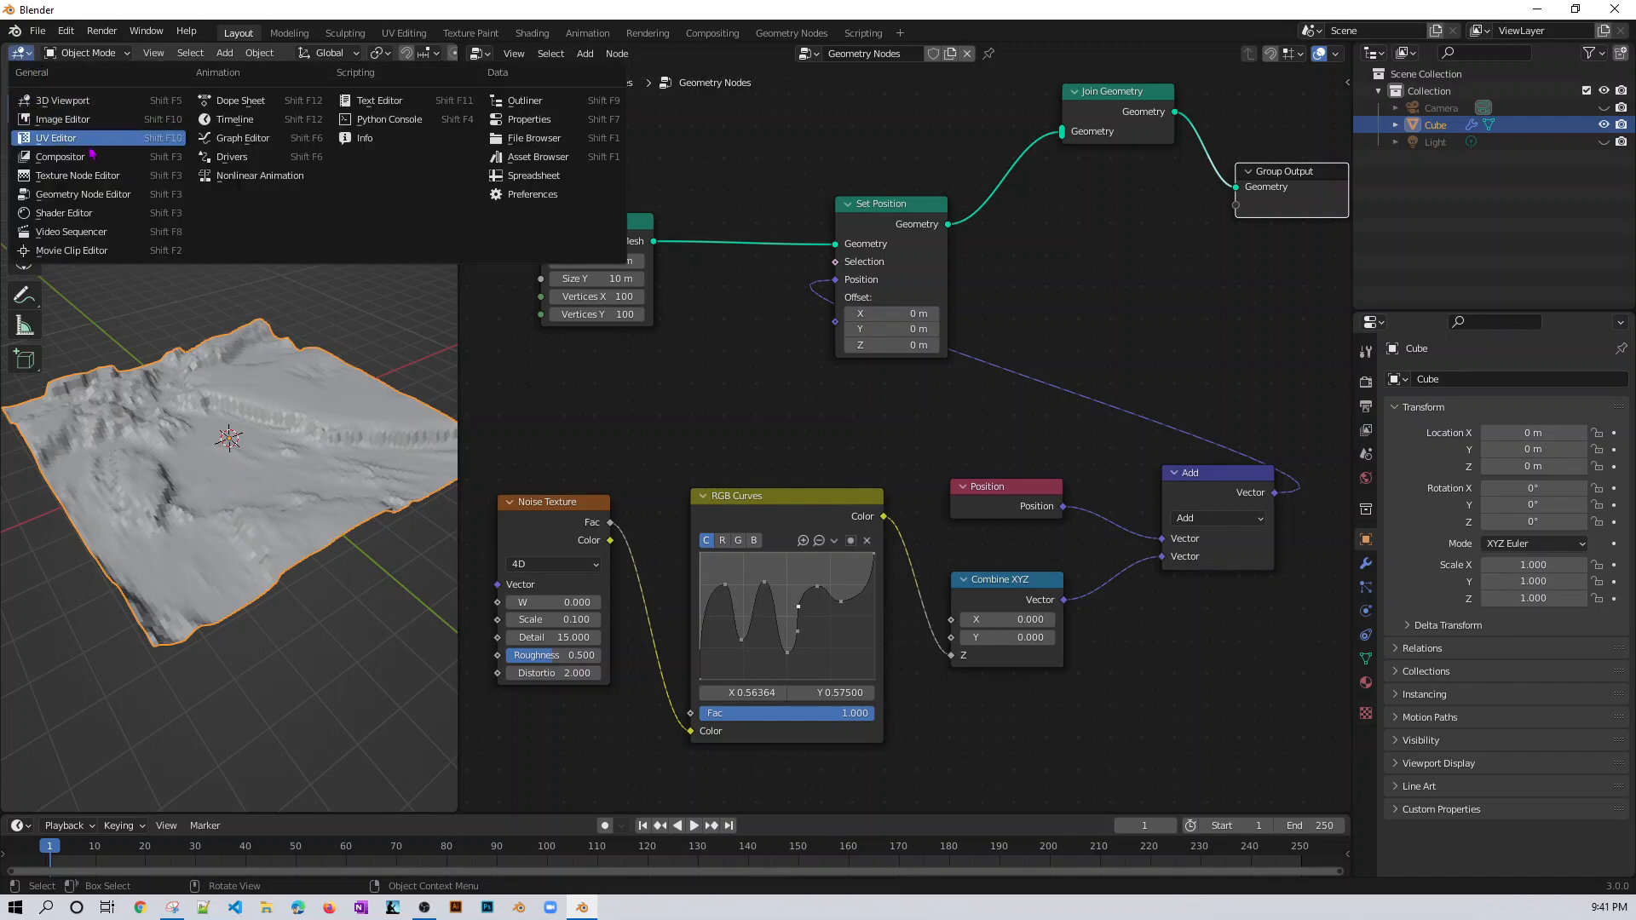
left_click(88, 214)
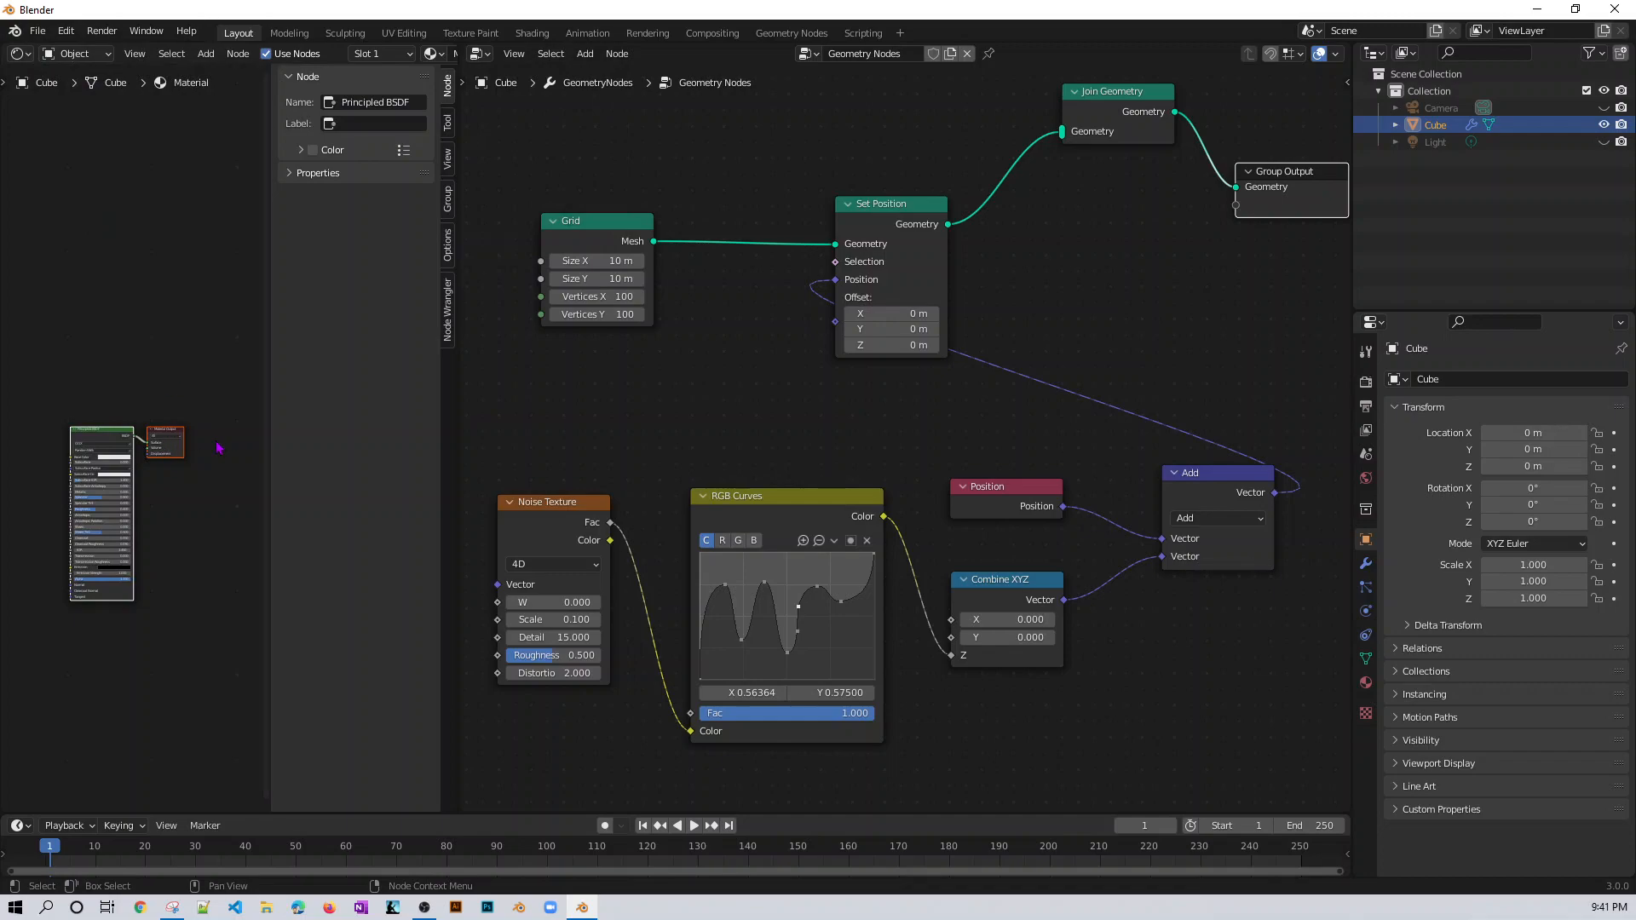
key("n")
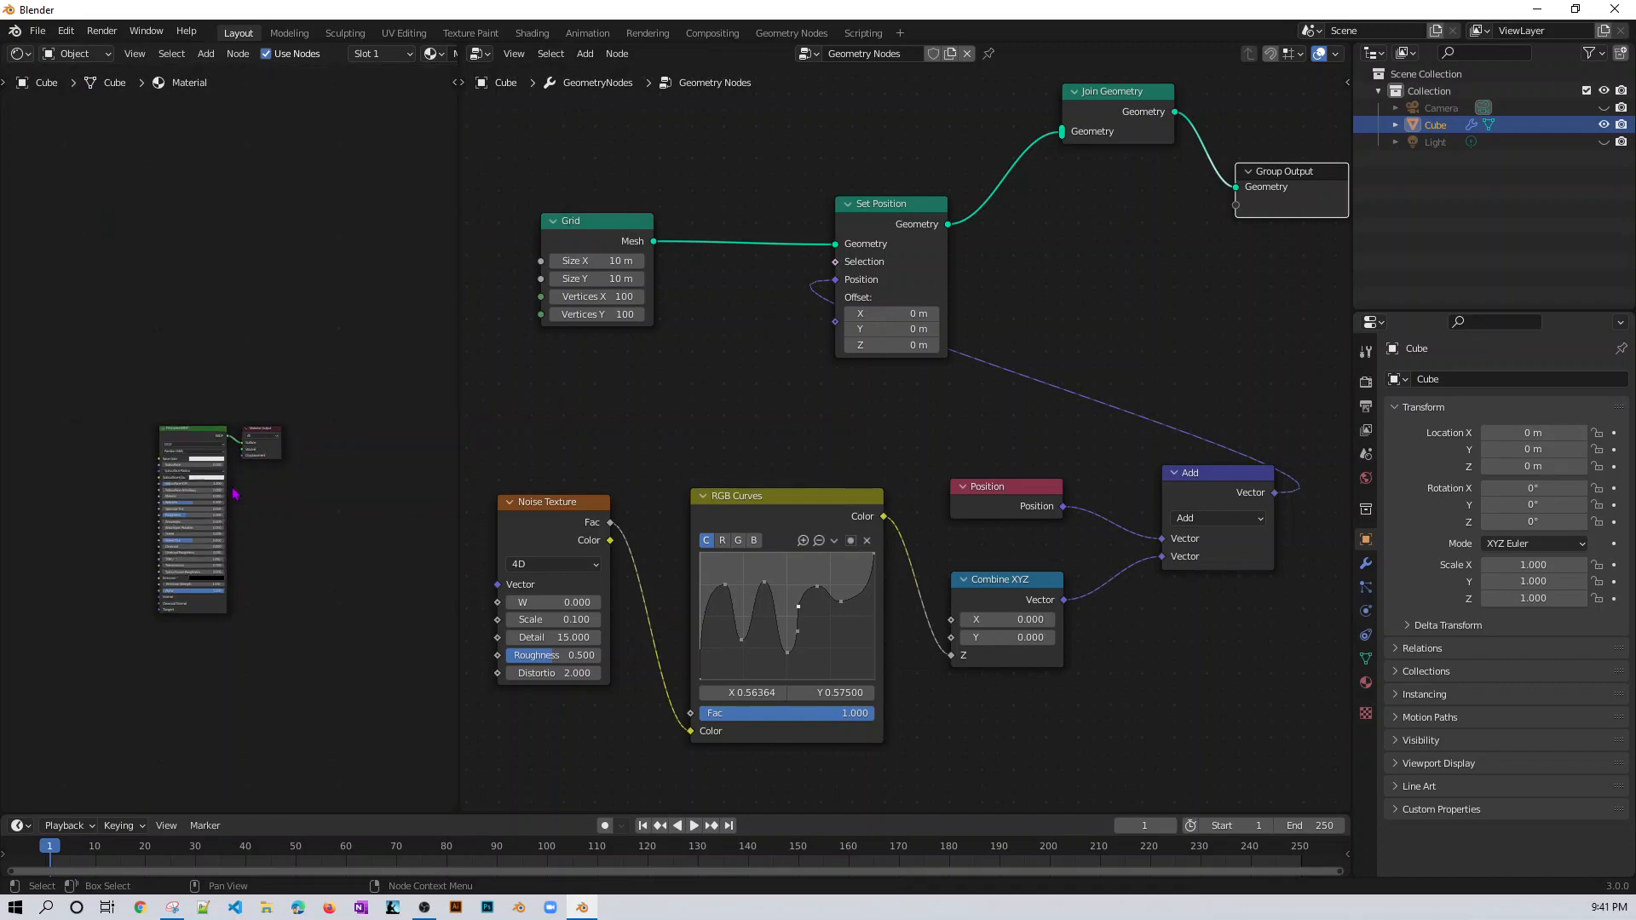
scroll(235, 494, "up", 4)
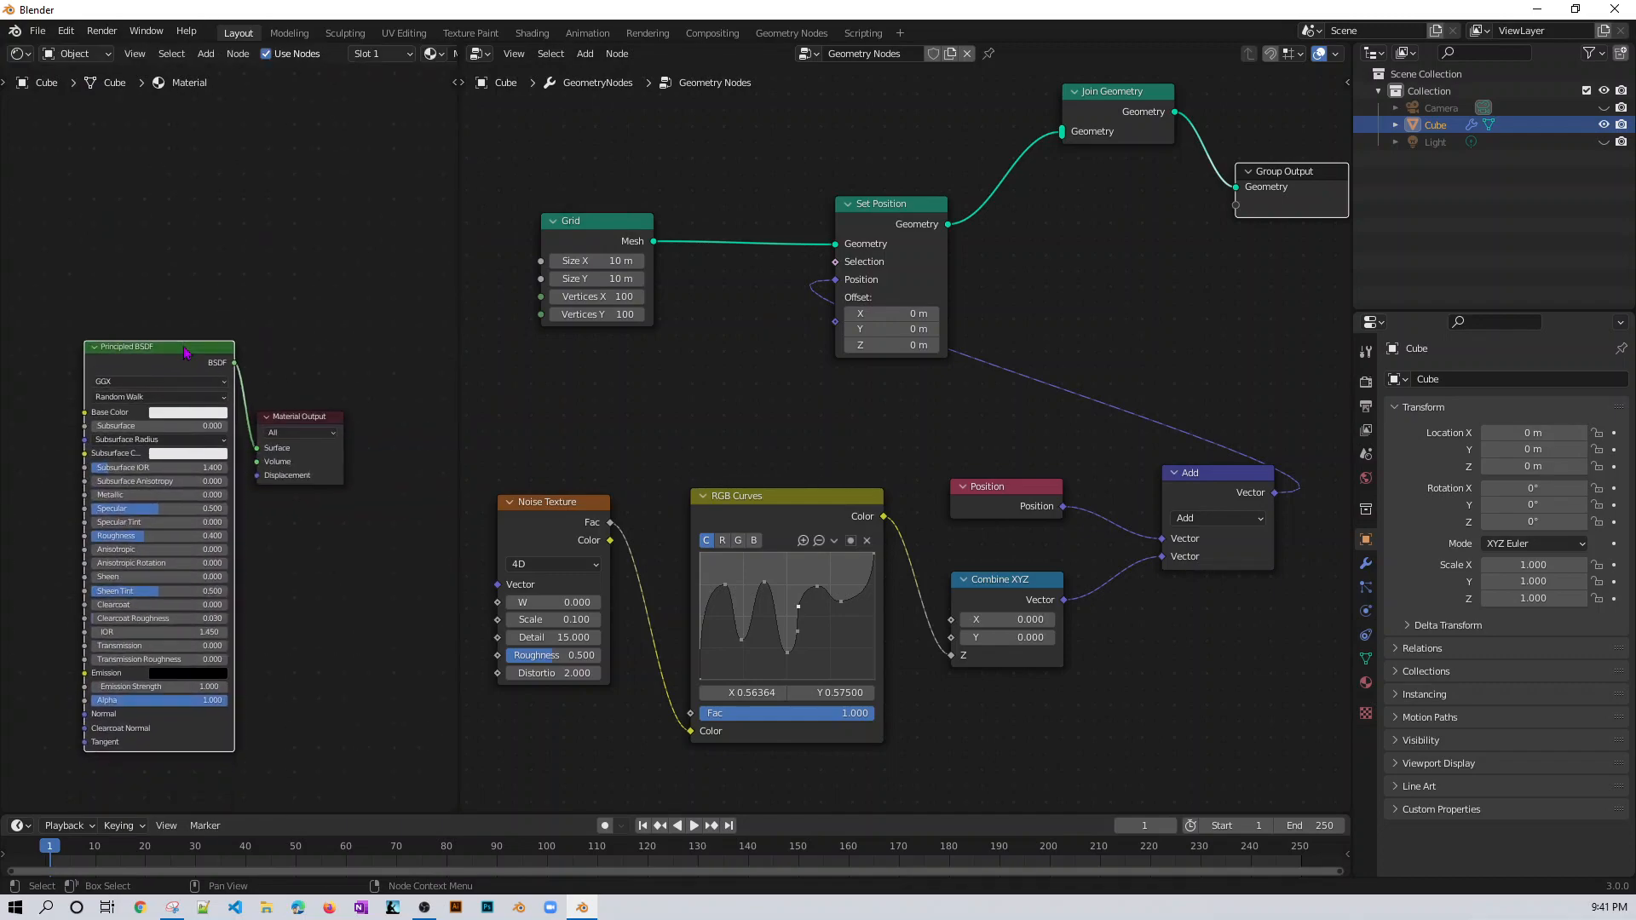
left_click_drag(300, 414, 346, 349)
- Run Principled Texture Setup on the Principled BSDF with all four brown_mud_dry 4k maps: diffuse, displacement, normal and roughness
left_click(185, 357)
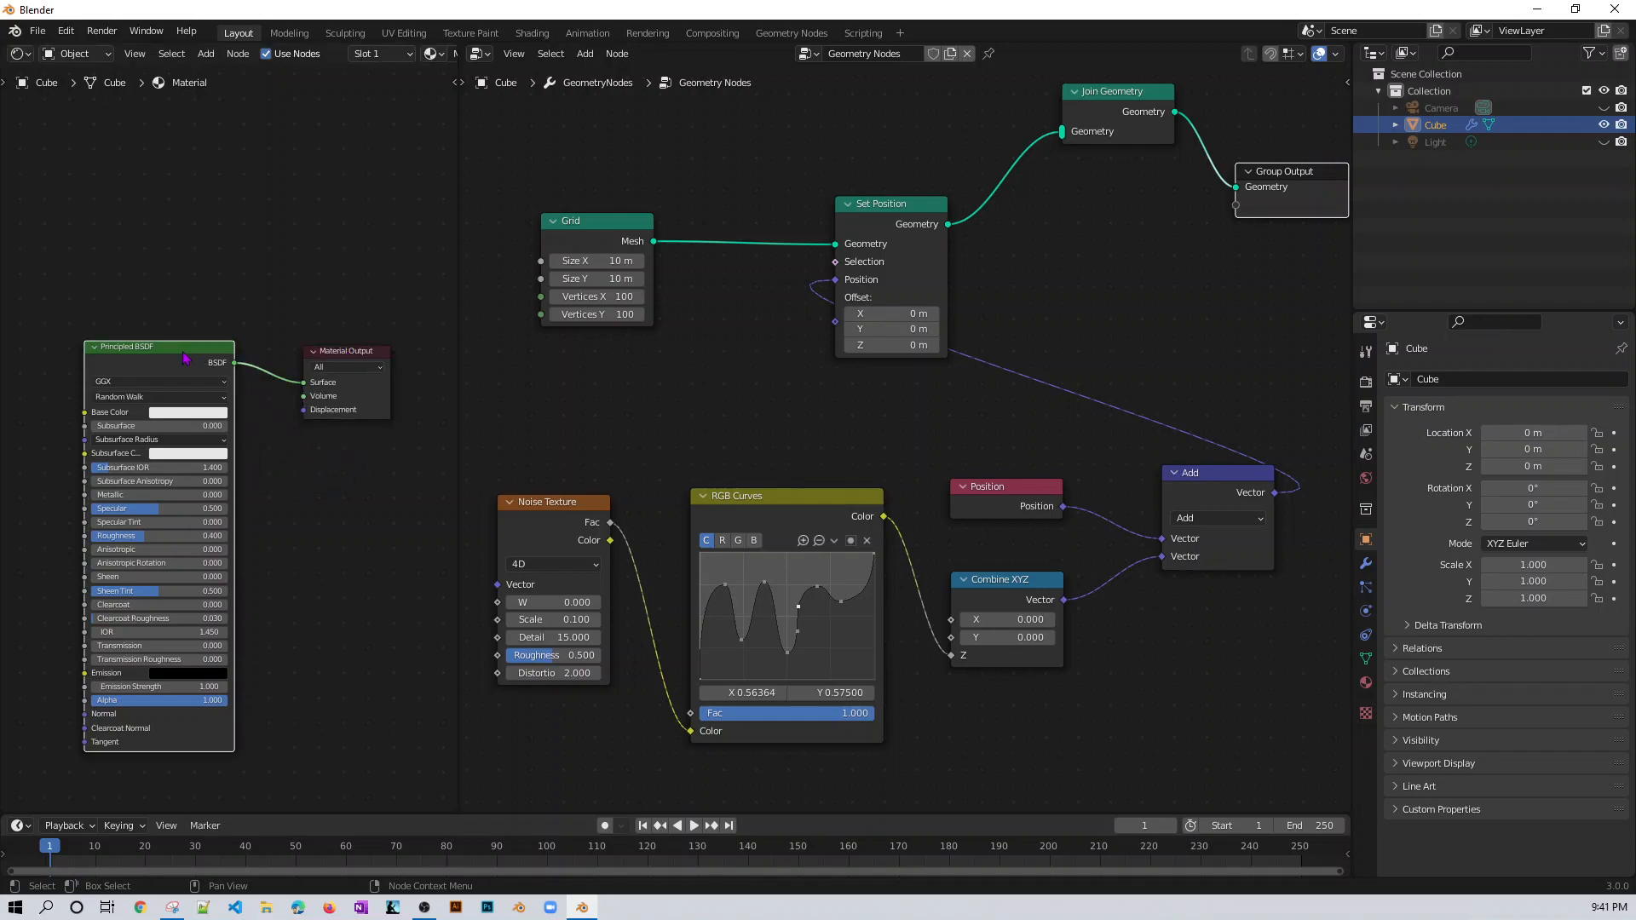
key("ctrl+shift+t")
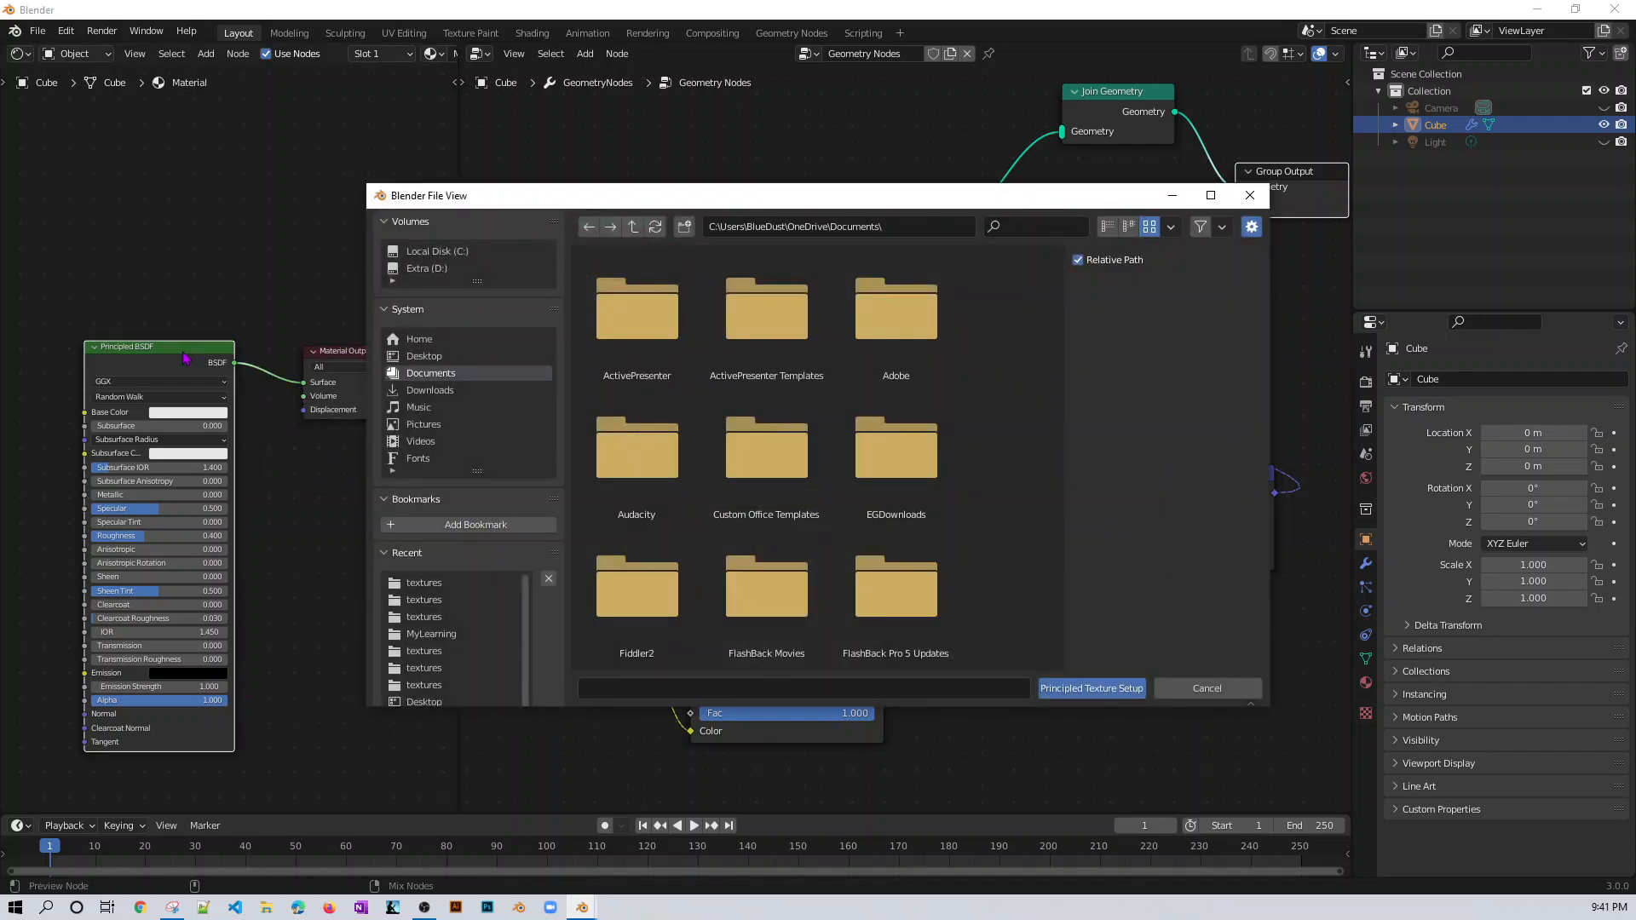
left_click(424, 583)
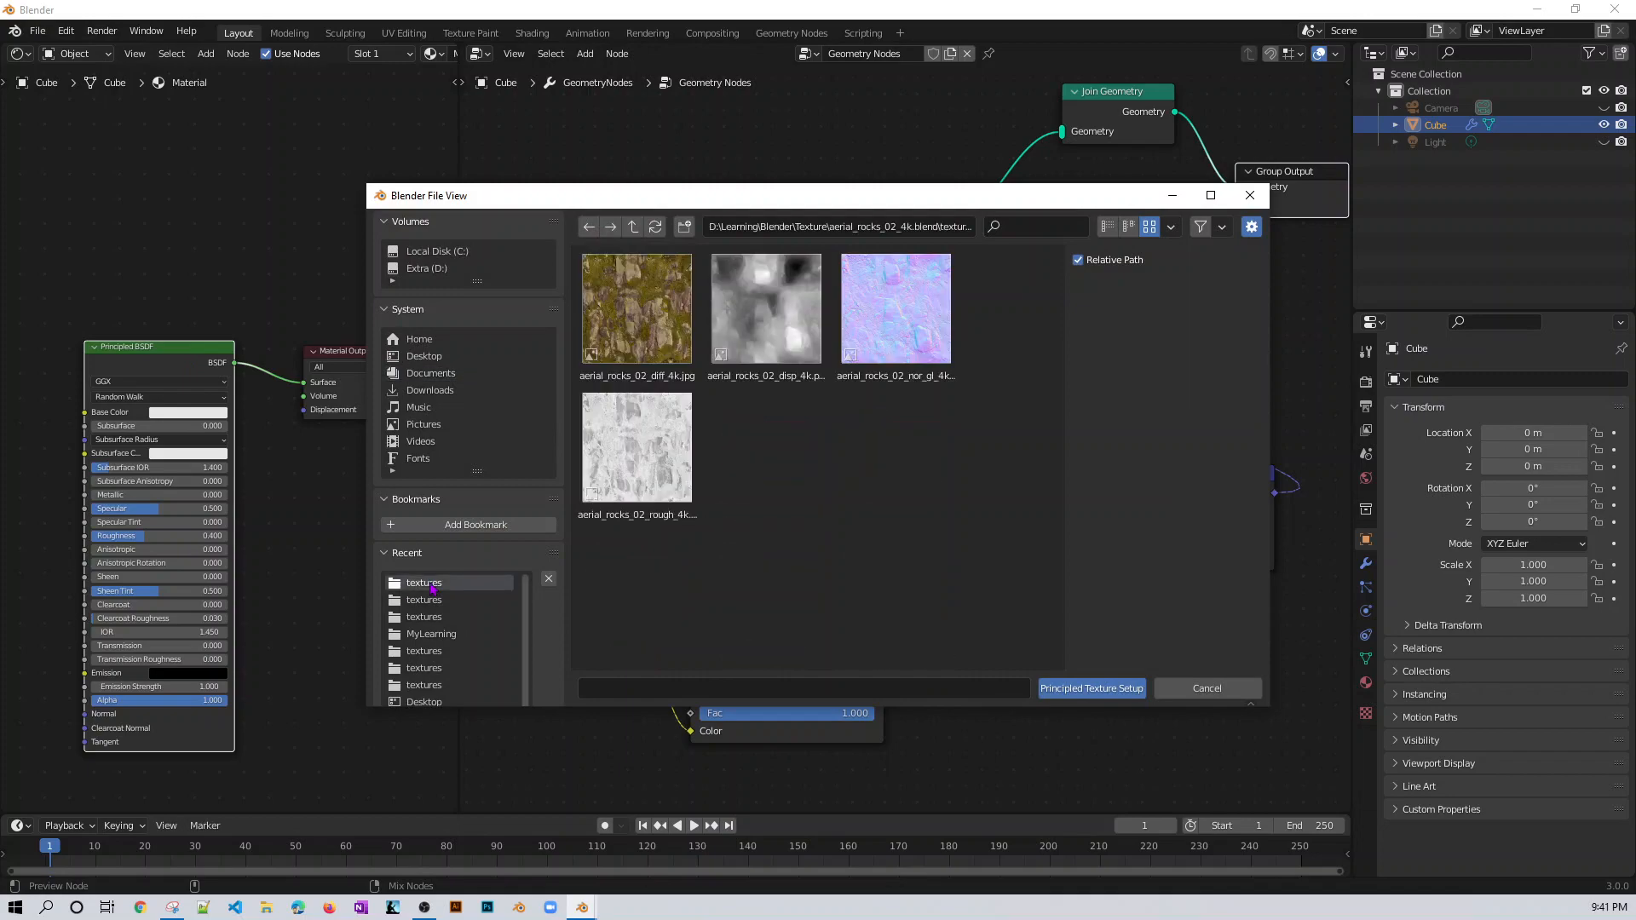
left_click(435, 601)
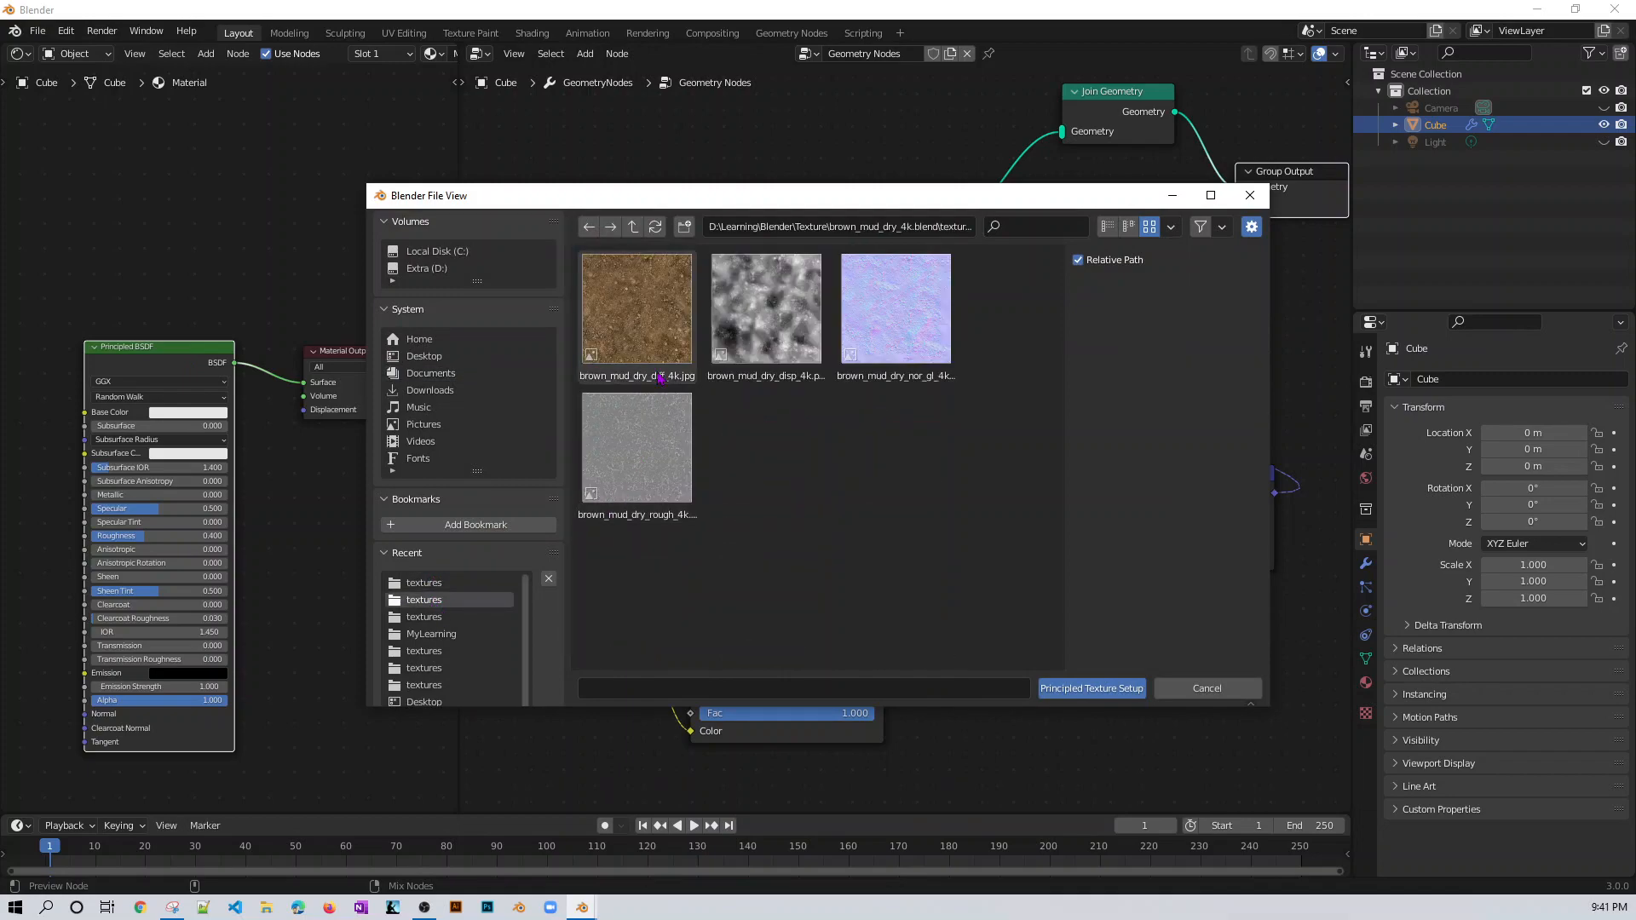
left_click(637, 311)
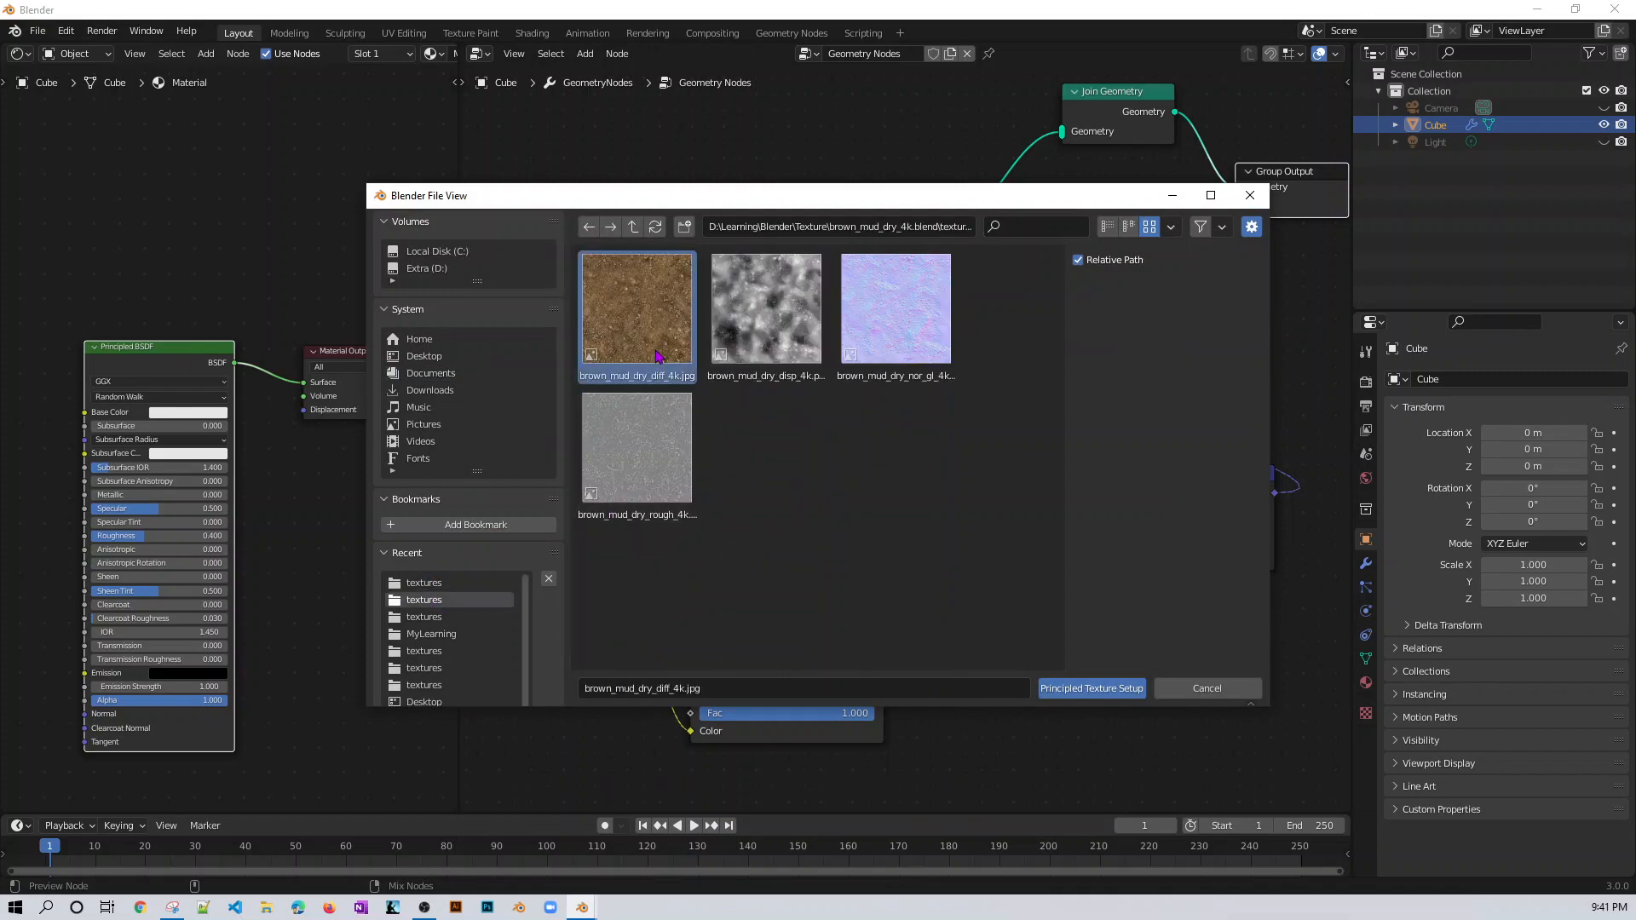
left_click(677, 473, "shift")
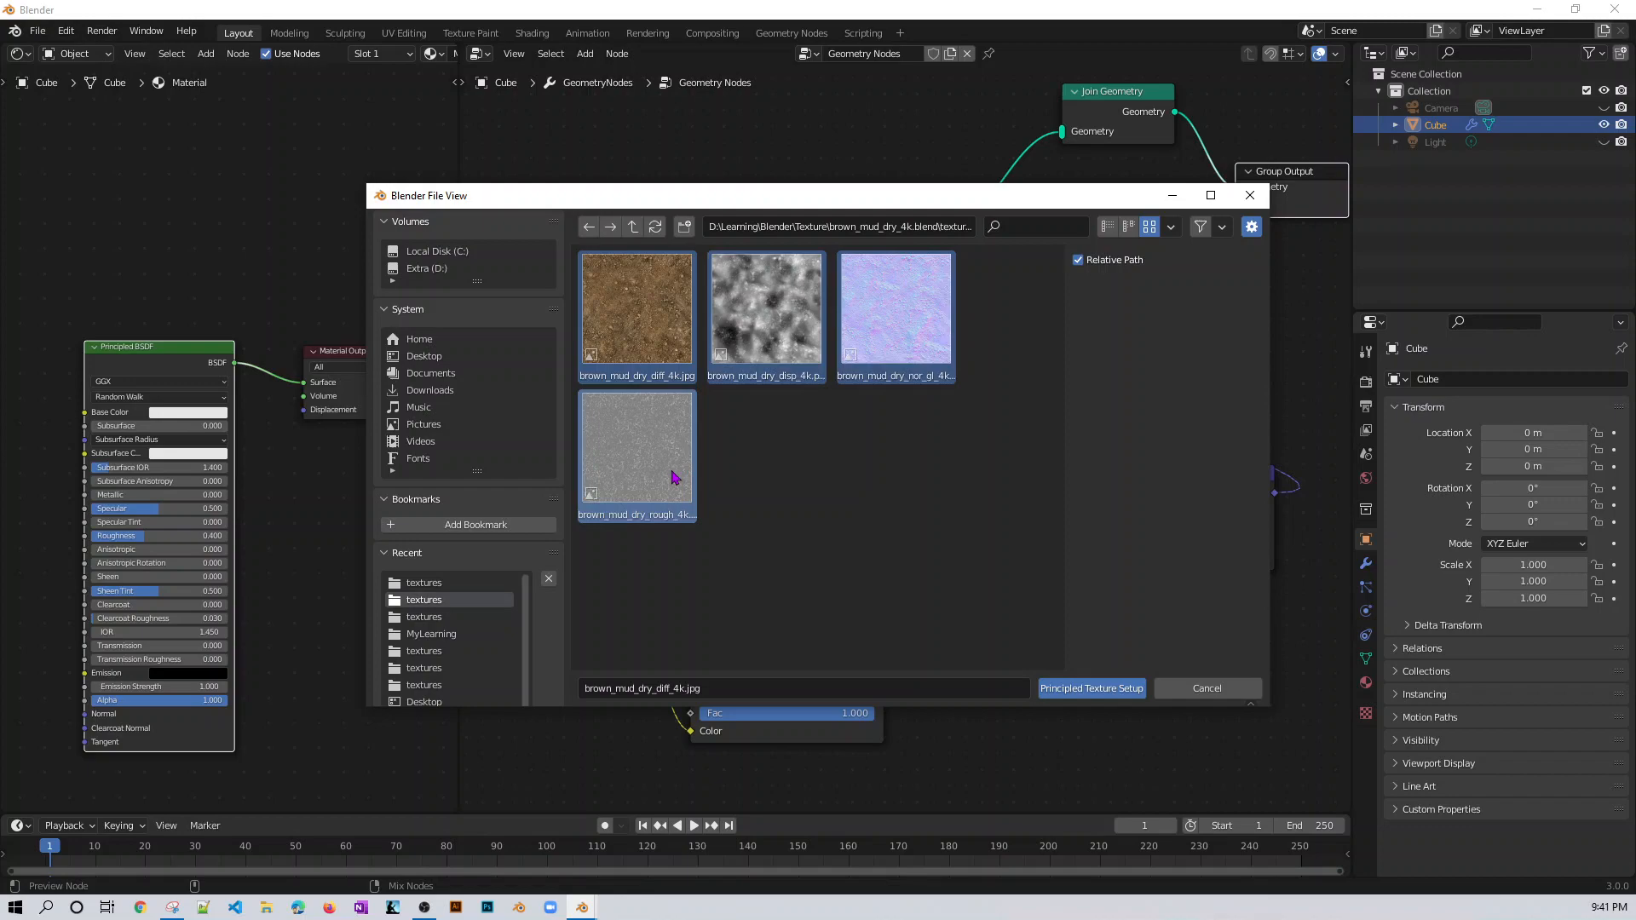
left_click(1092, 688)
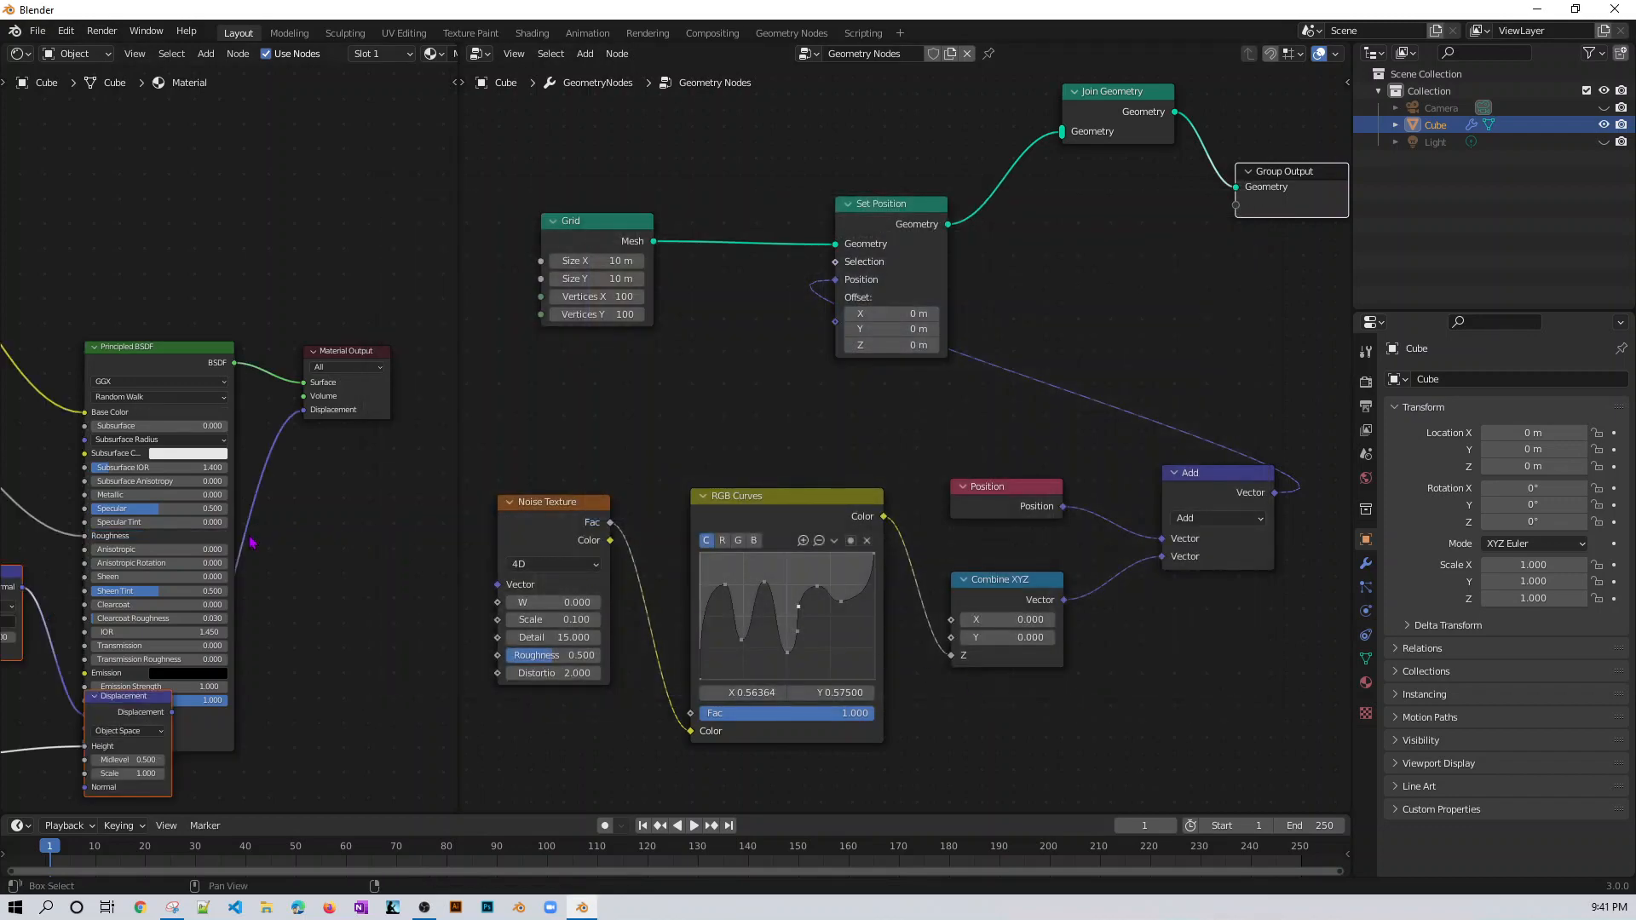
- Rename the material as MountainTexture
scroll(363, 55, "down", 3)
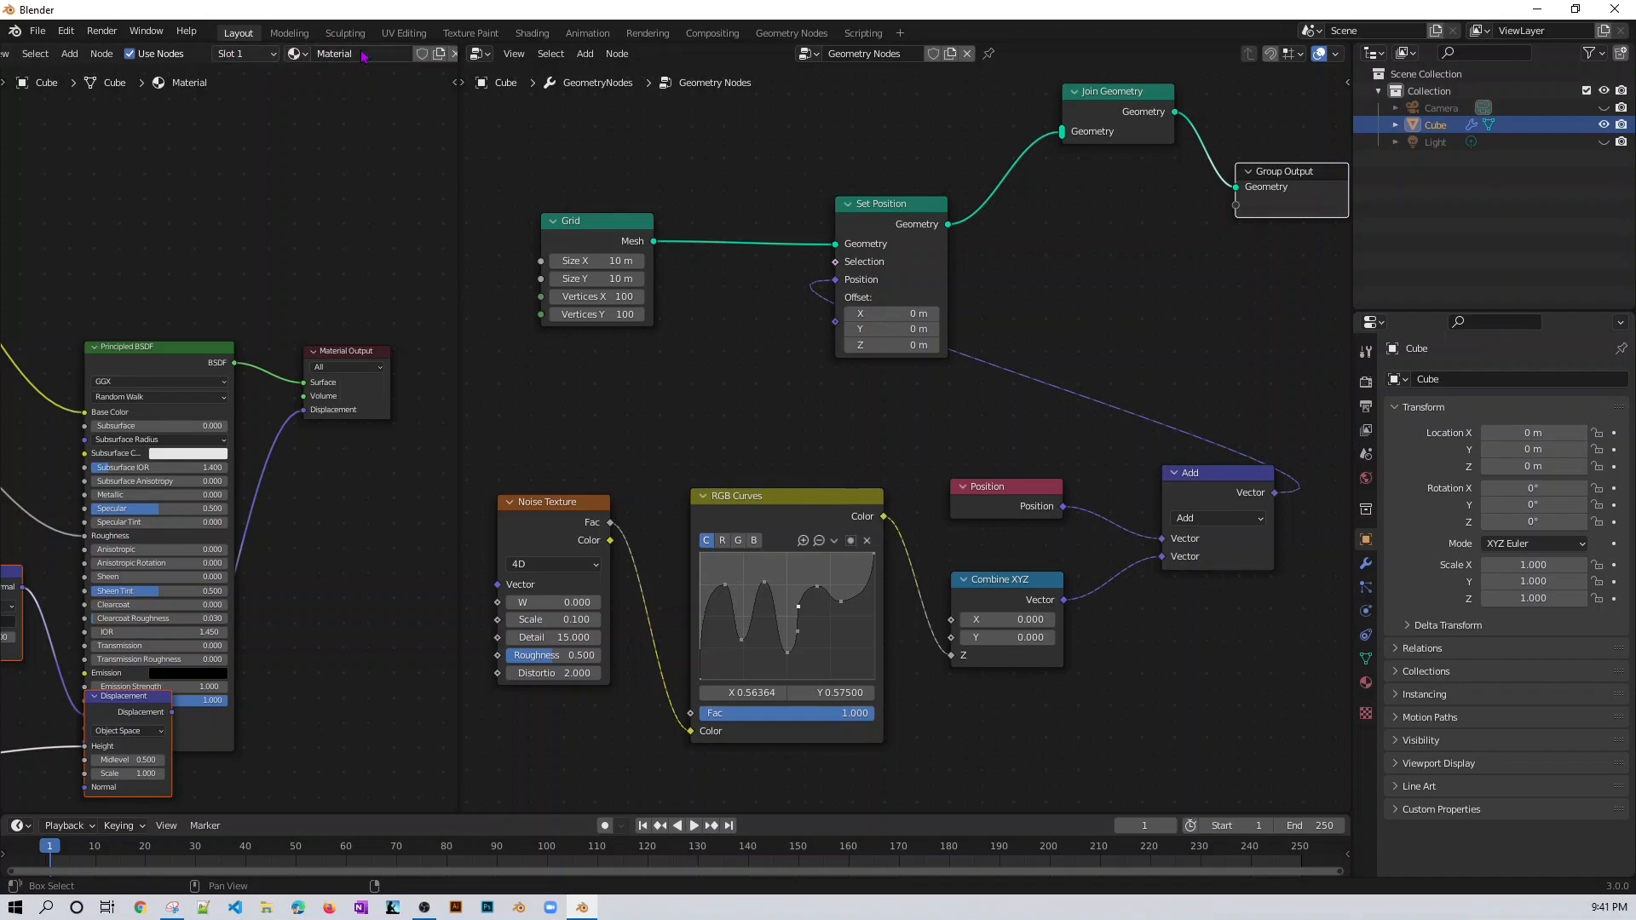
double_click(361, 55)
type("MountainTextur")
key("Return")
scroll(267, 522, "down", 3)
middle_click_drag(83, 569, 182, 557)
scroll(182, 556, "up", 2)
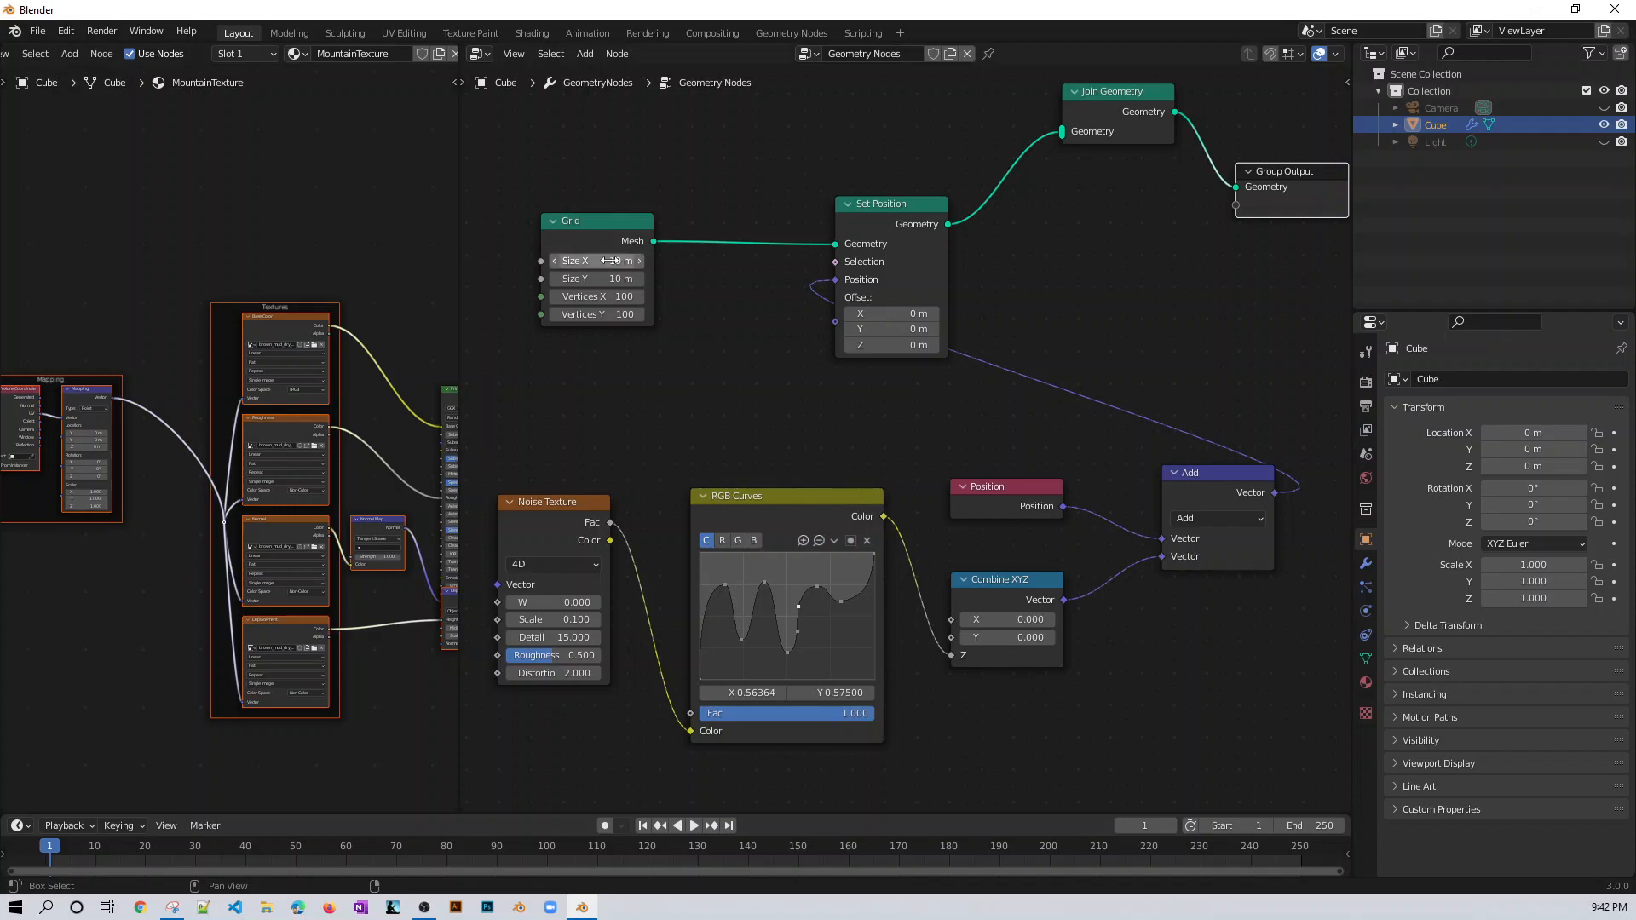
- Switch the Shader Editor area back to the 3D viewport showing the terrain
scroll(40, 66, "up", 4)
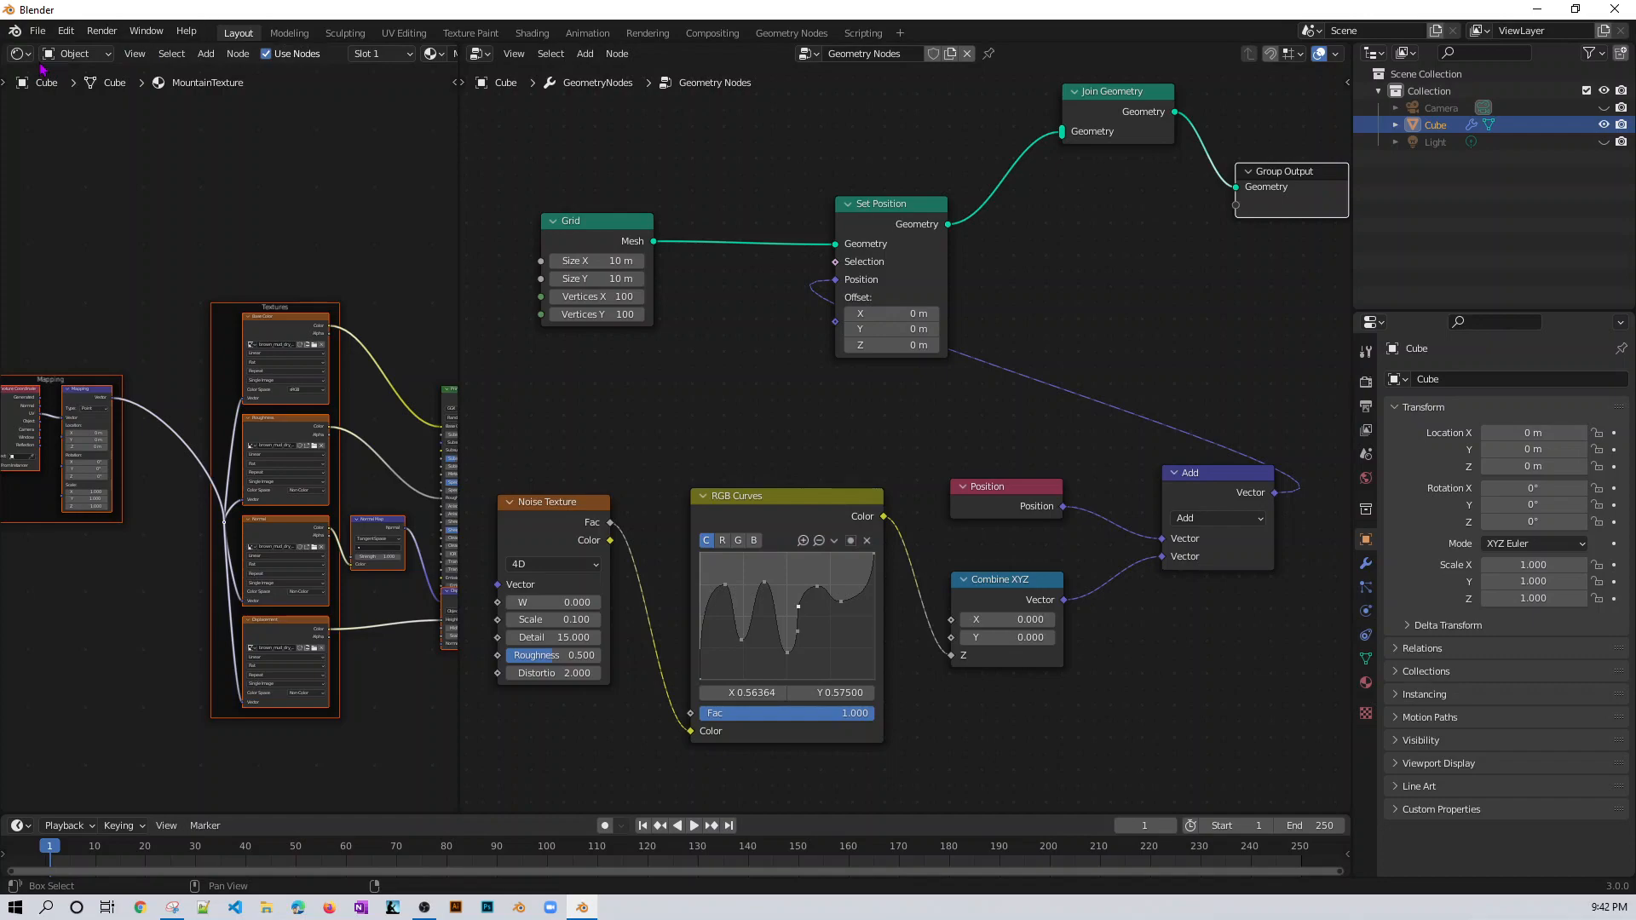
left_click(21, 54)
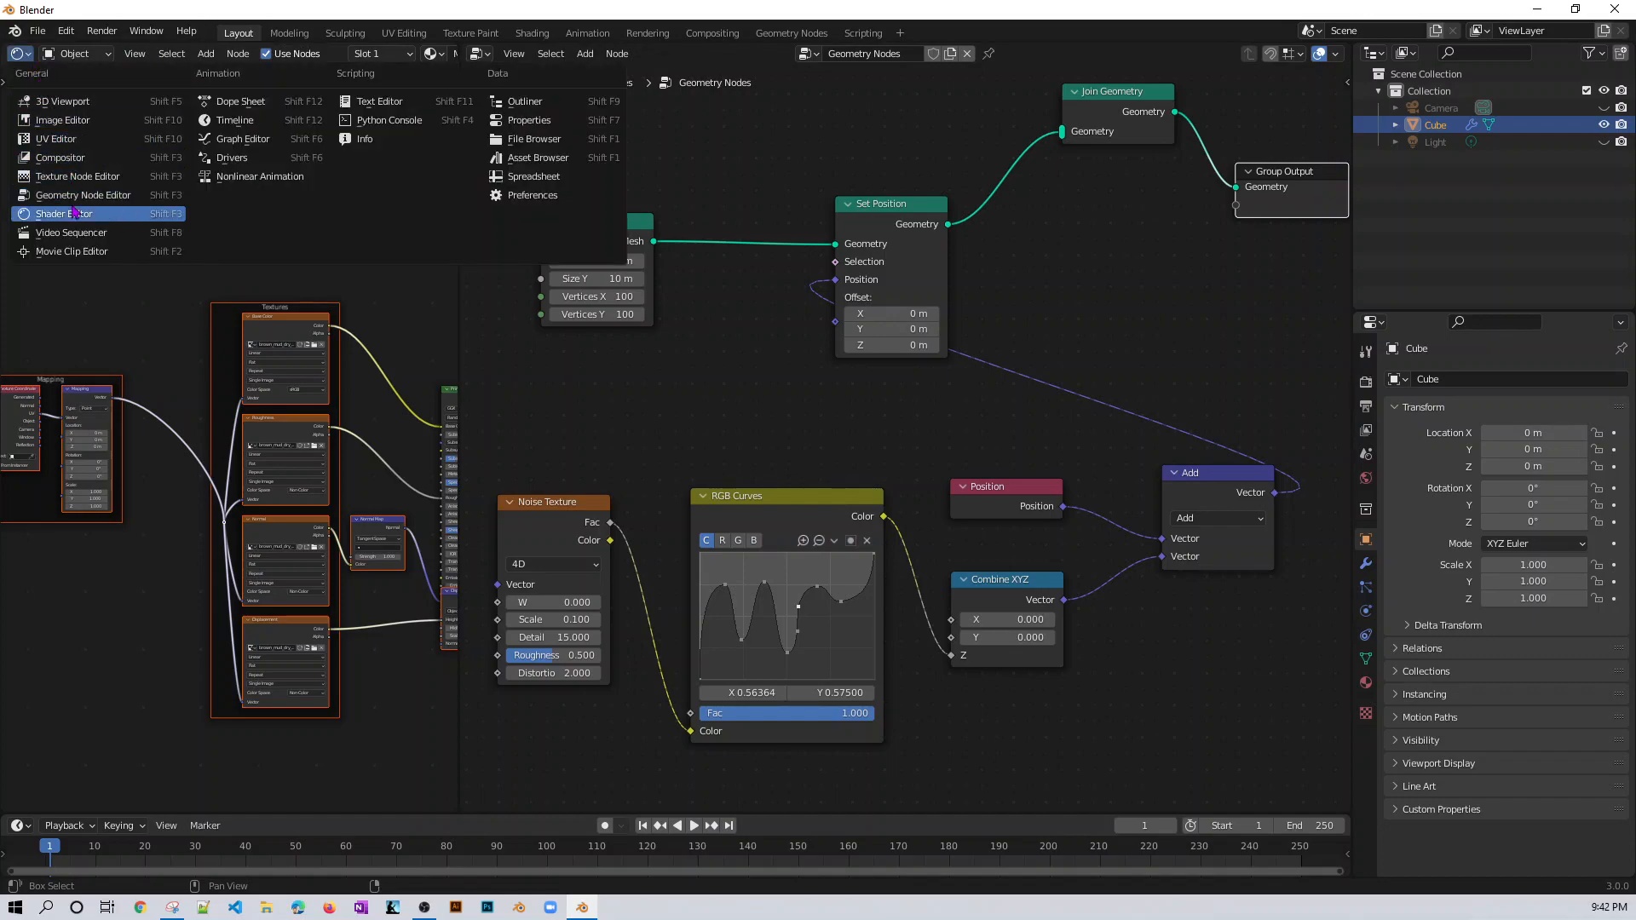
left_click(63, 101)
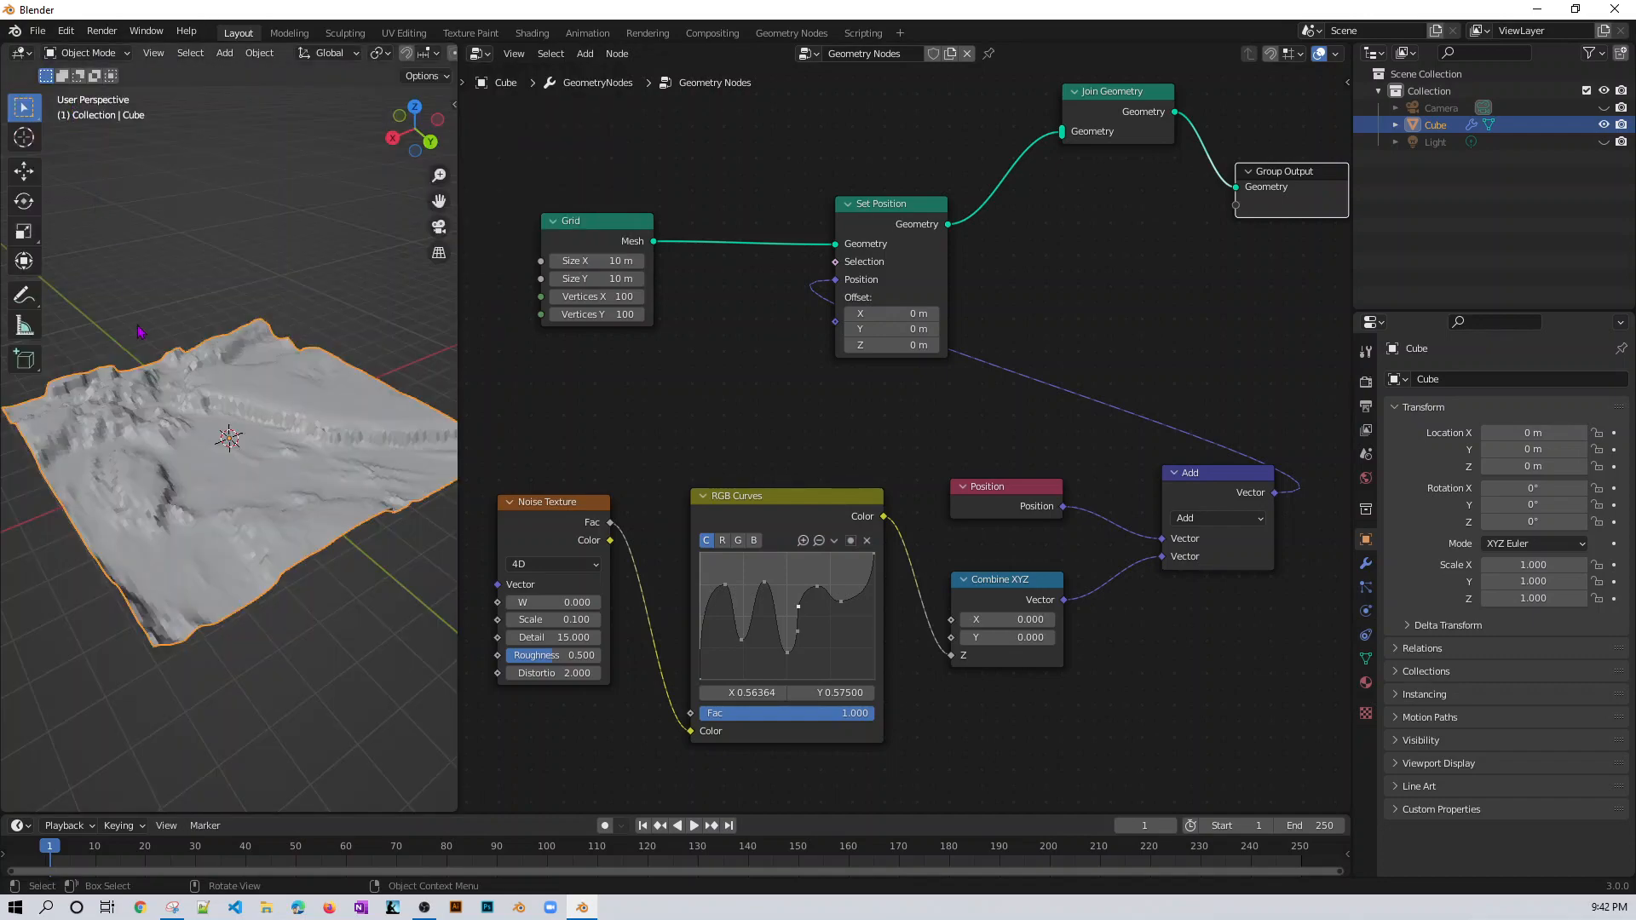
middle_click_drag(281, 588, 263, 586)
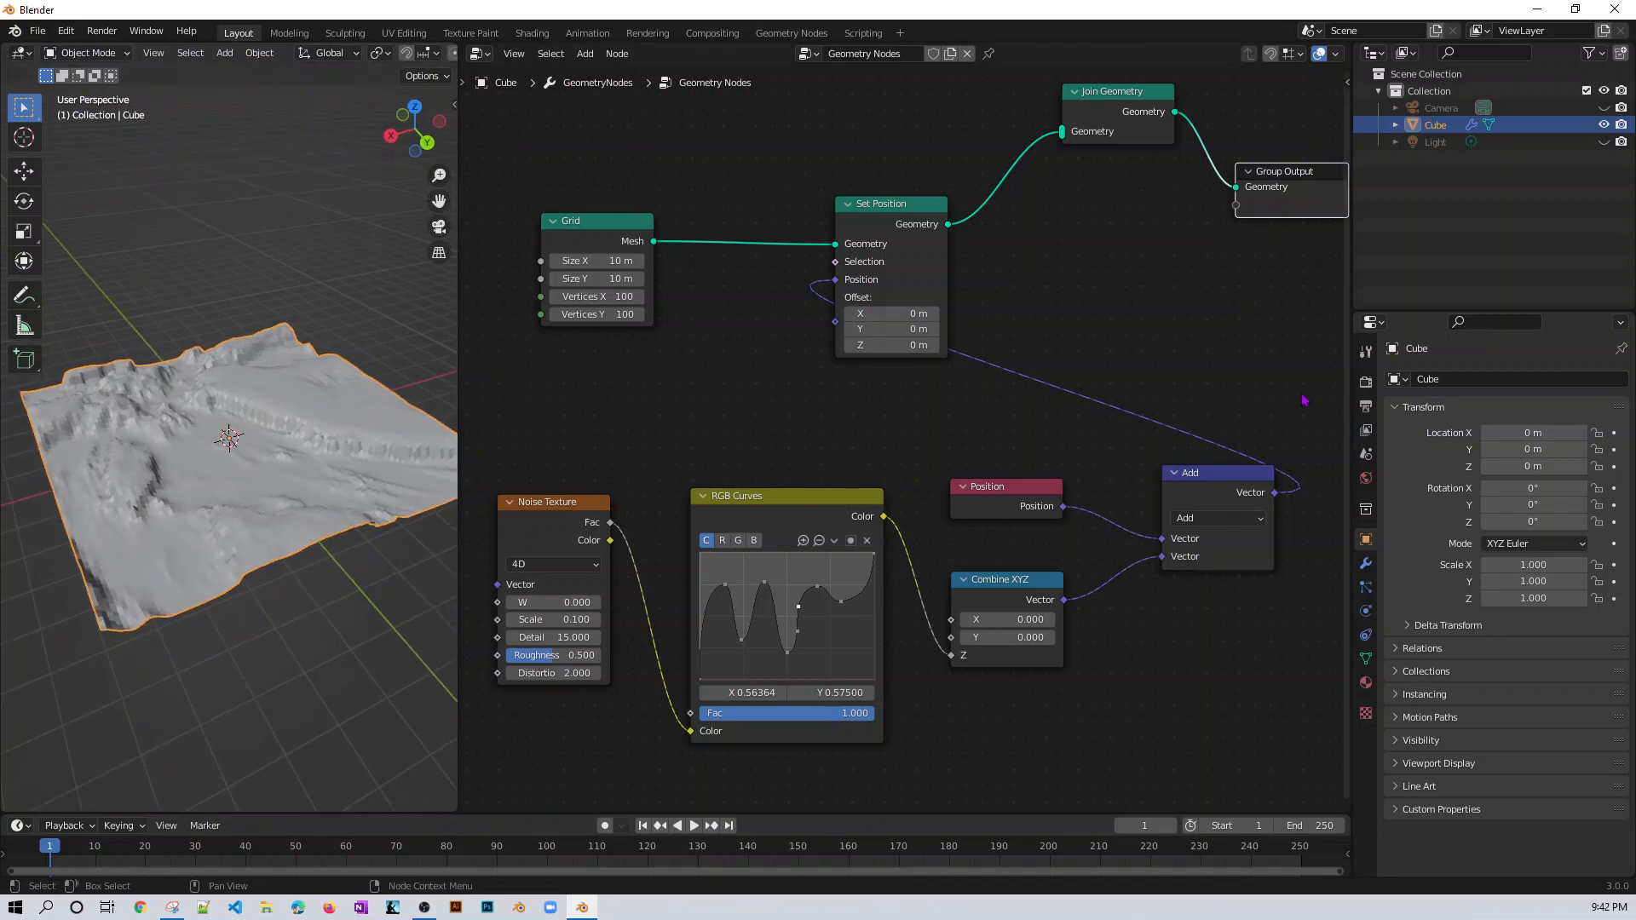
- Add a Set Material node using MountainTexture and insert it between Set Position and Join Geometry
key("shift+a")
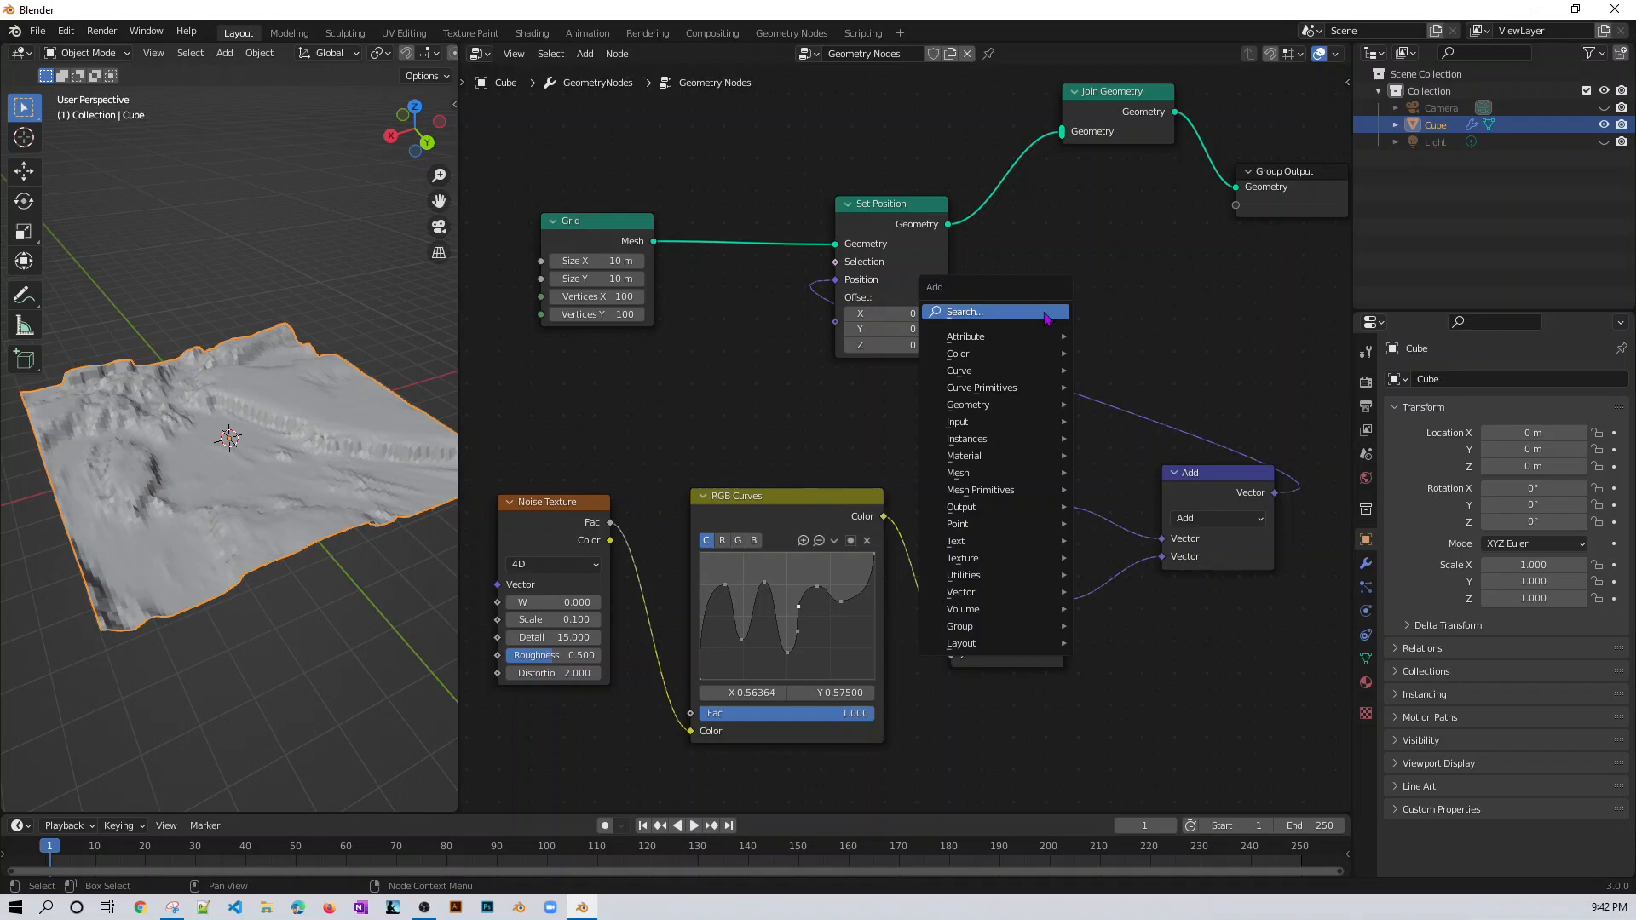
left_click(1045, 313)
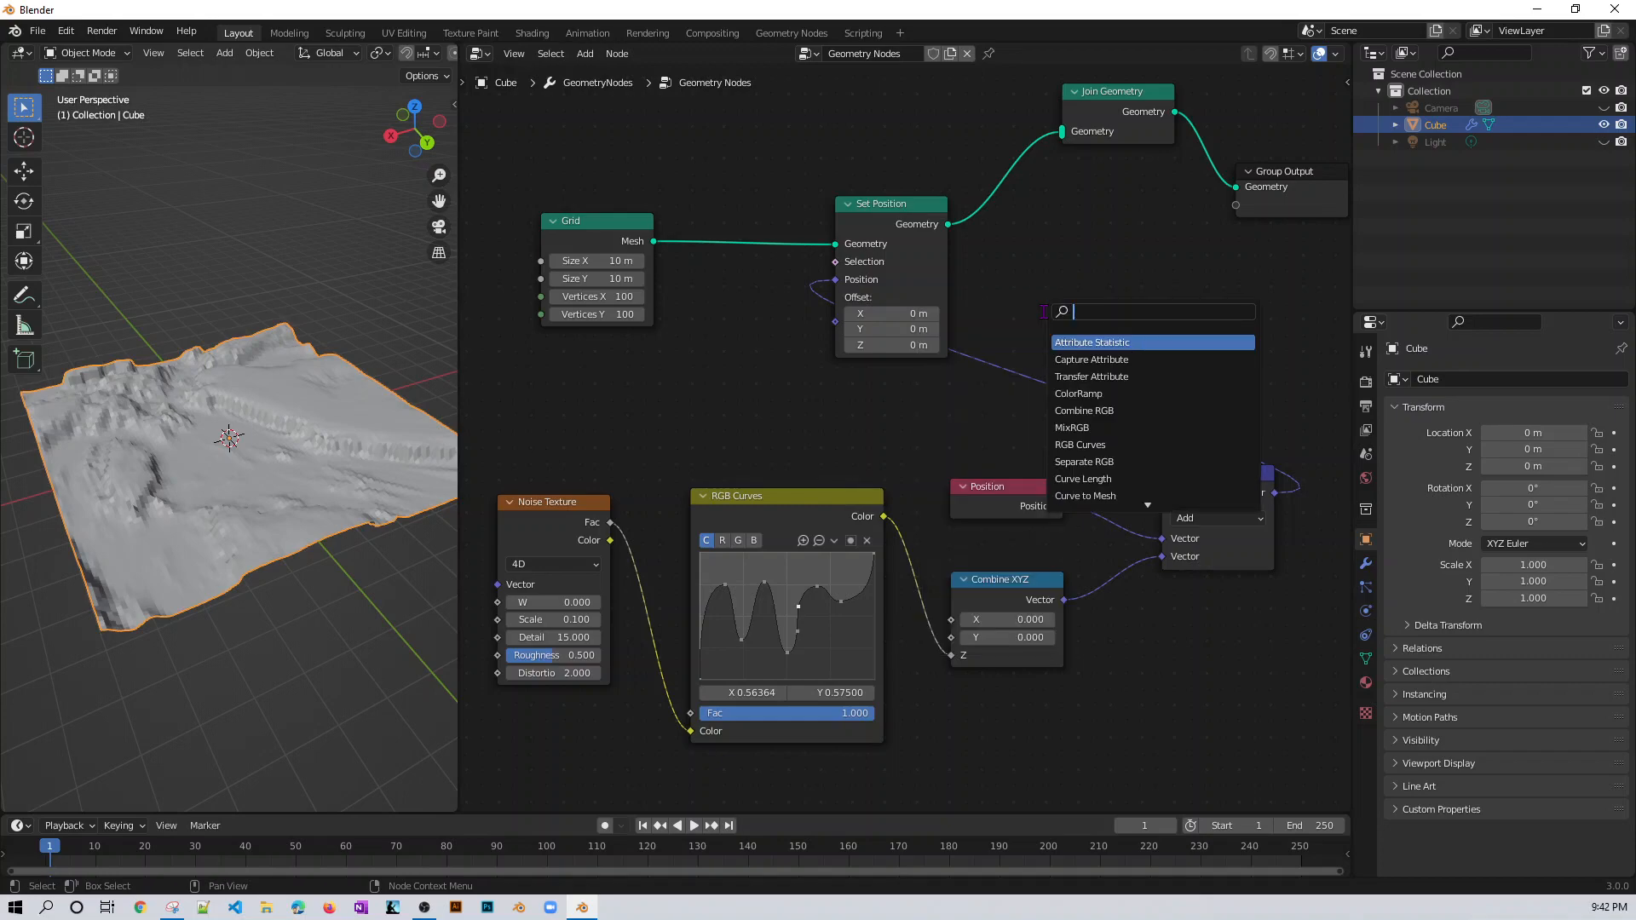
type("set ma")
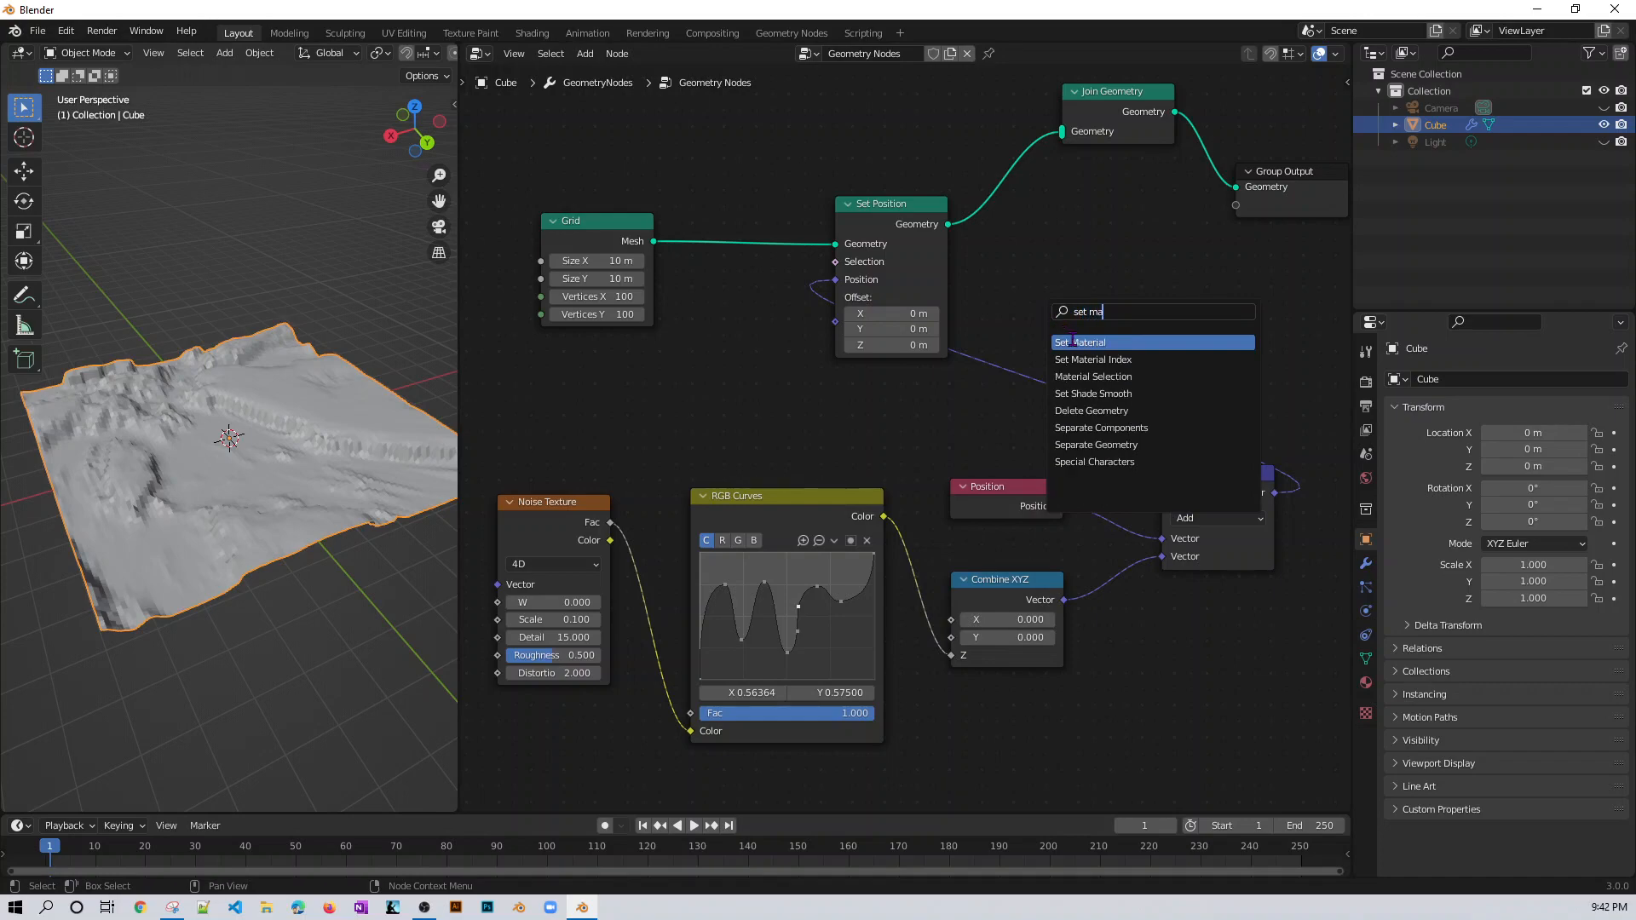
left_click(1072, 341)
left_click(1096, 297)
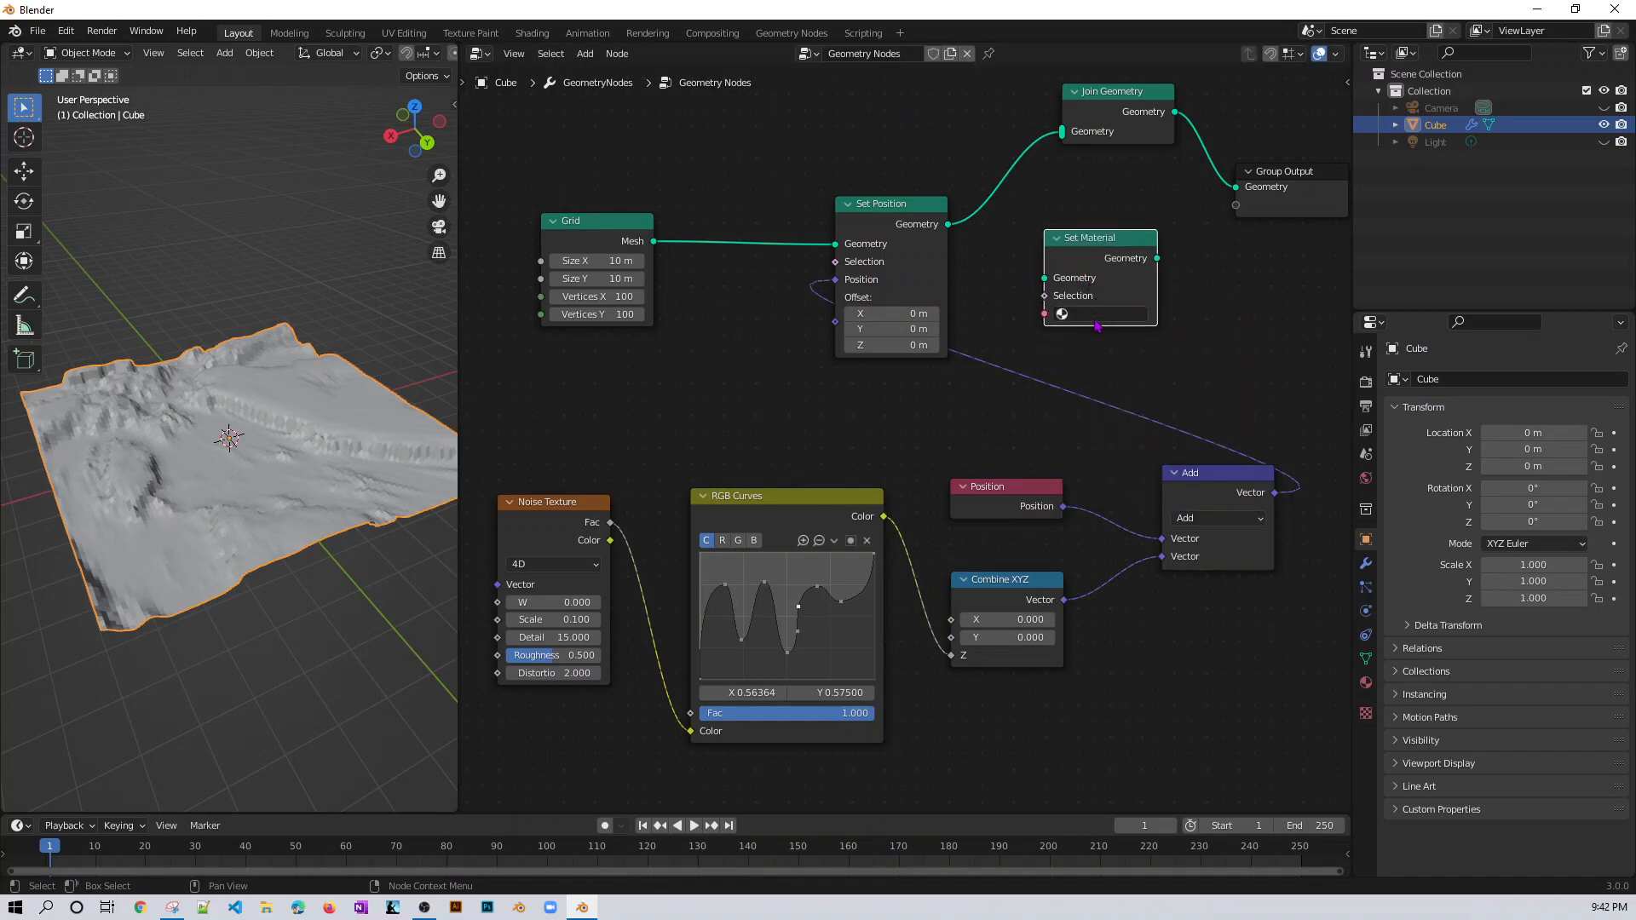
left_click(1082, 314)
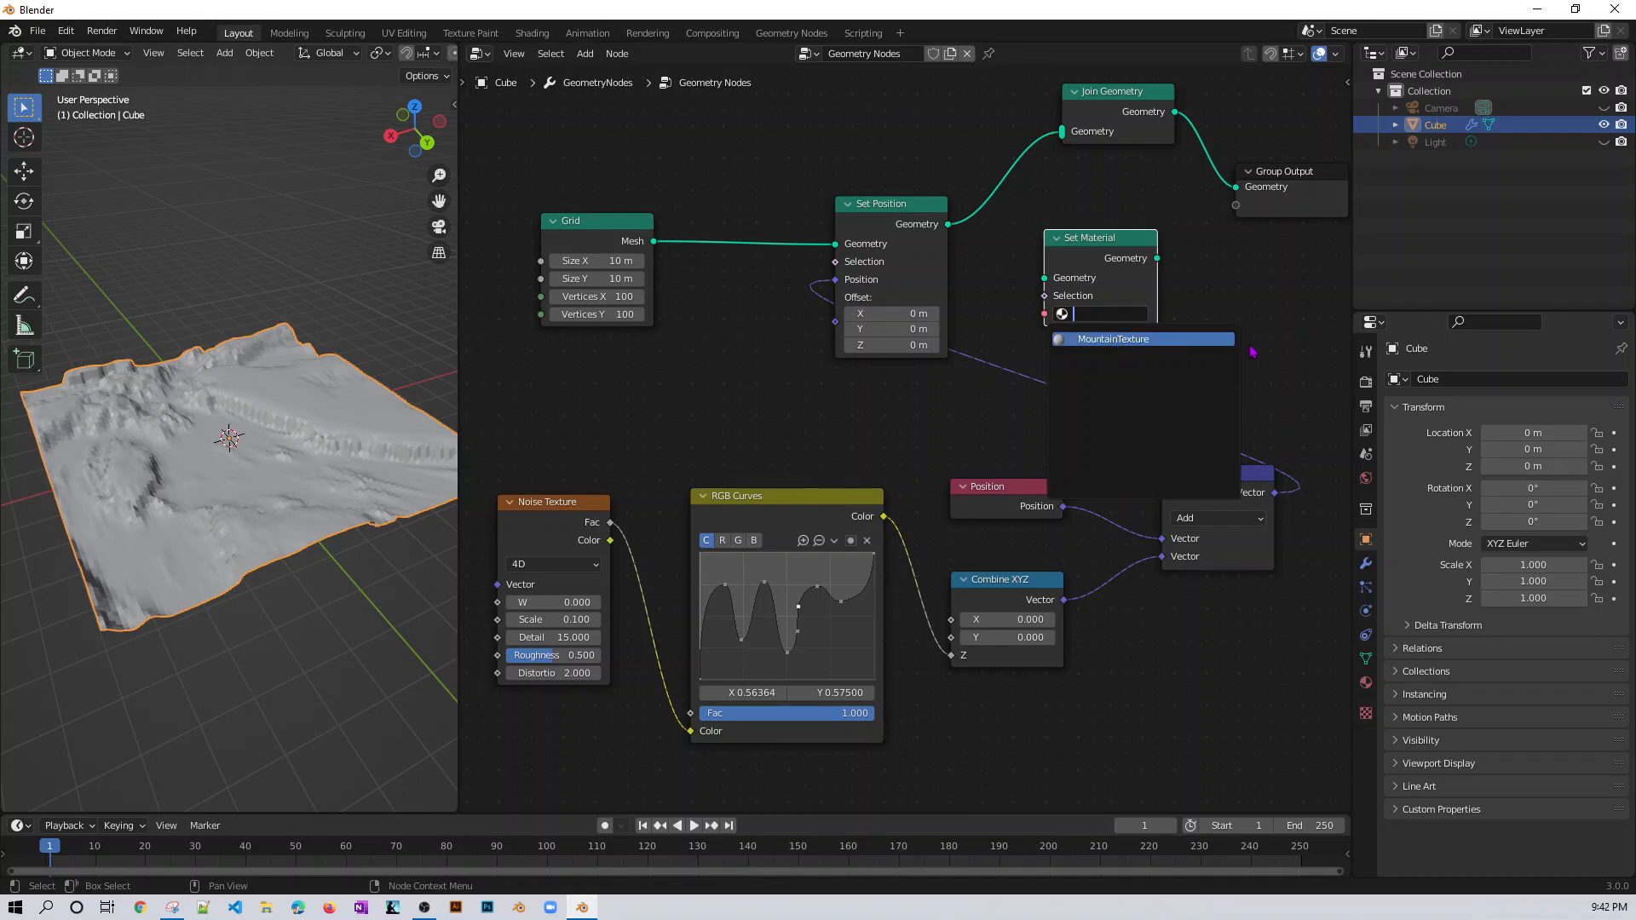
key("Return")
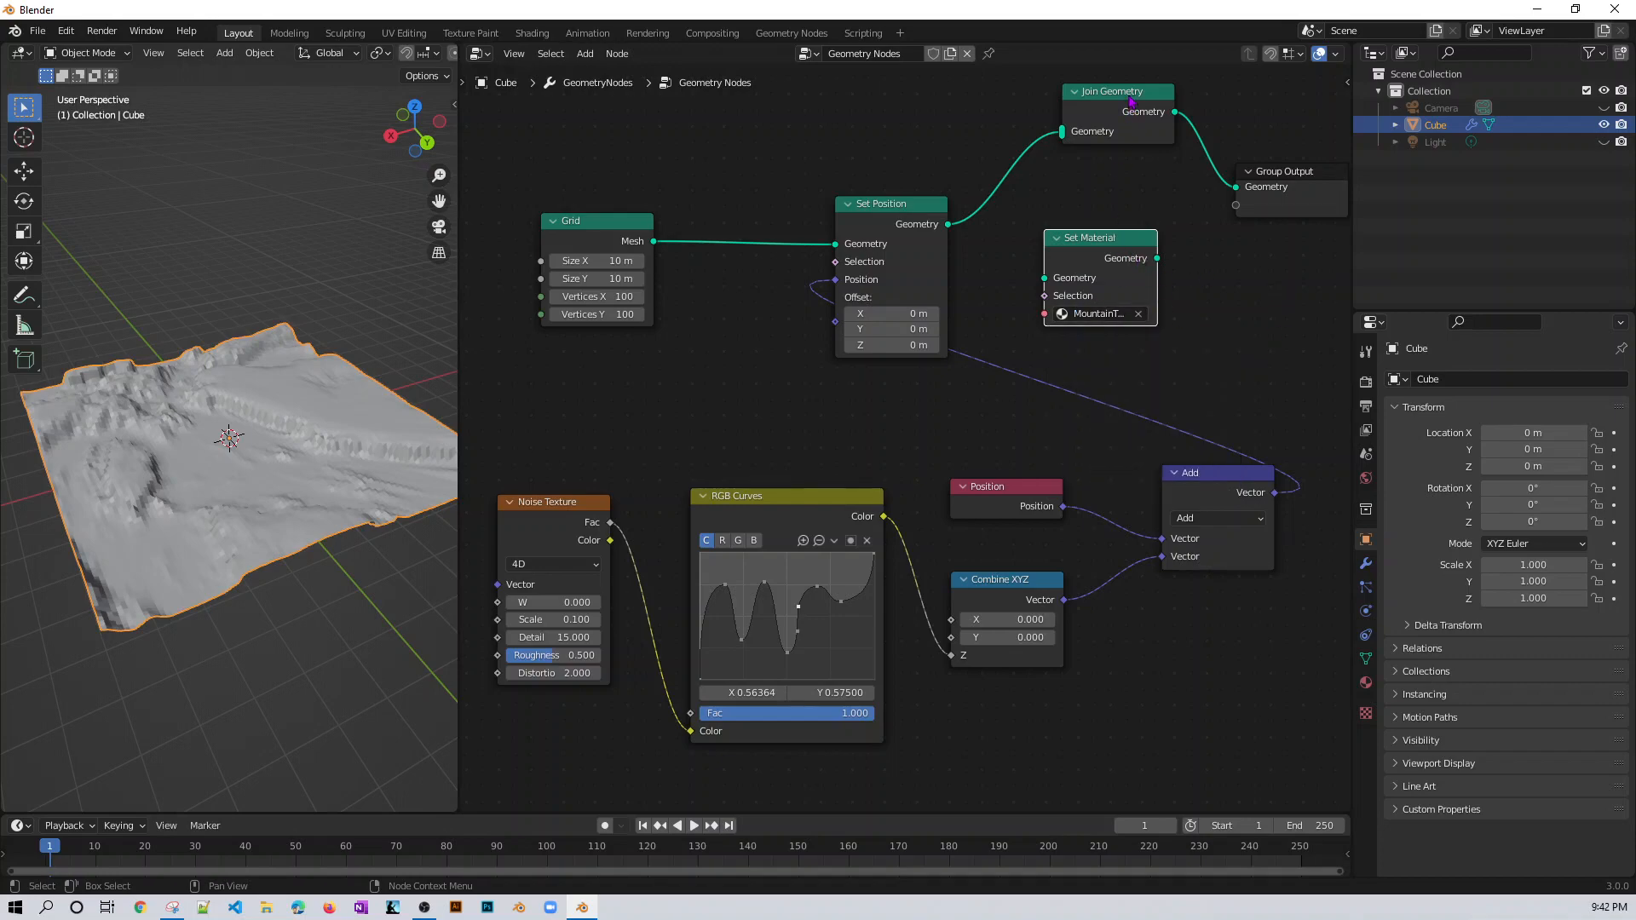
left_click_drag(1130, 109, 1180, 103)
left_click_drag(1116, 243, 1081, 143)
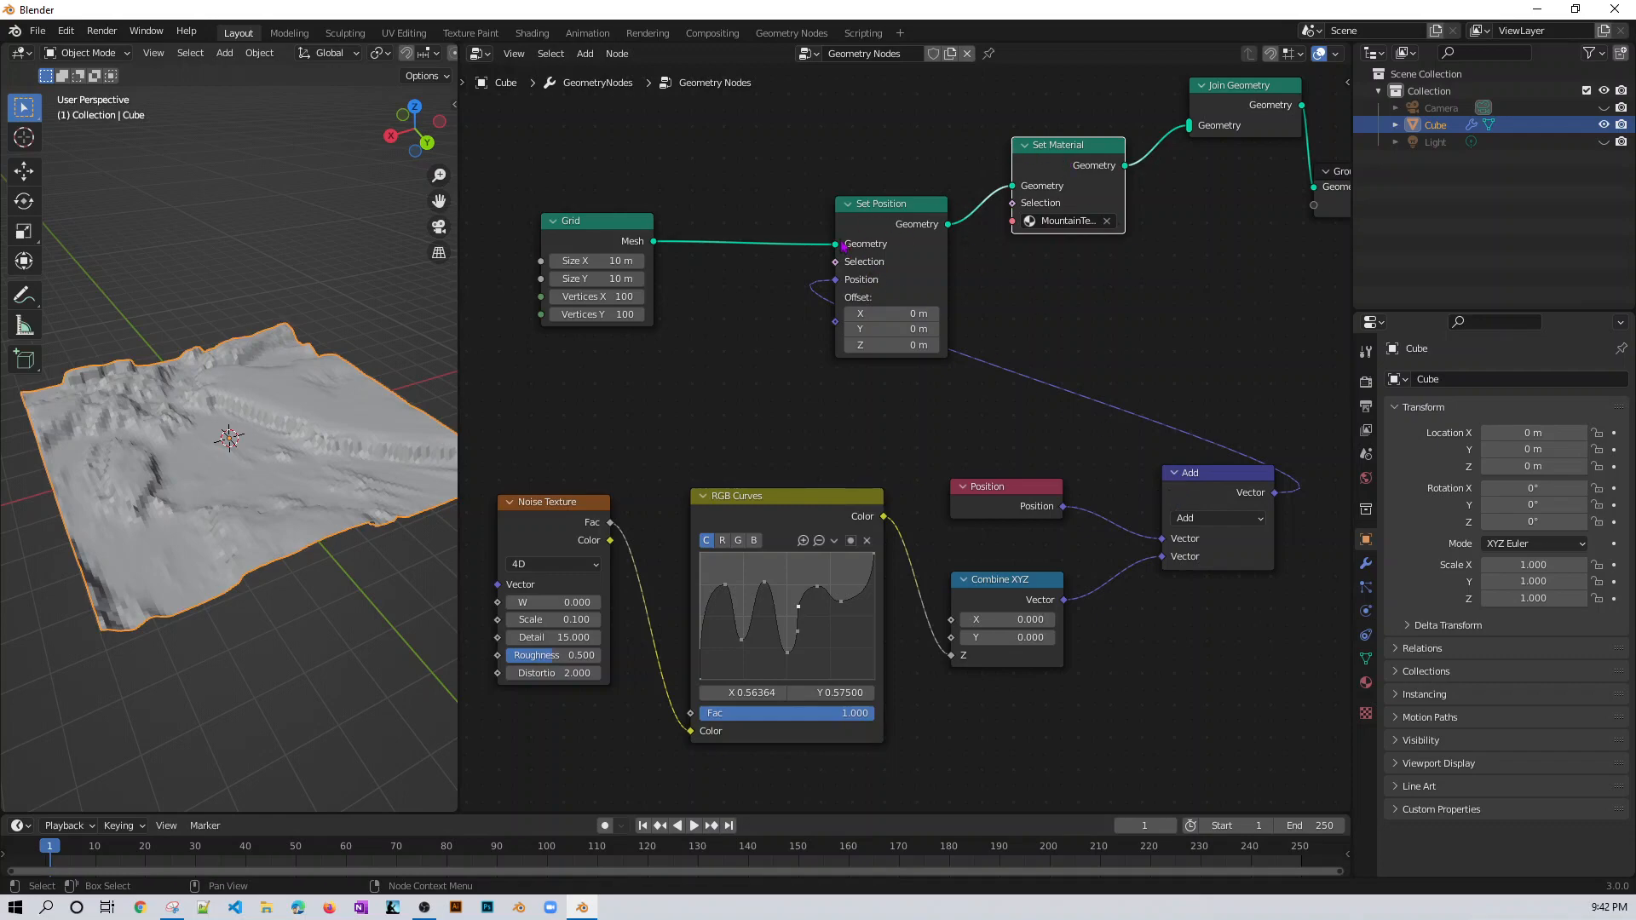
- Widen the 3D viewport, display the terrain in Material Preview shading and inspect its texture up close
left_click_drag(458, 294, 867, 294)
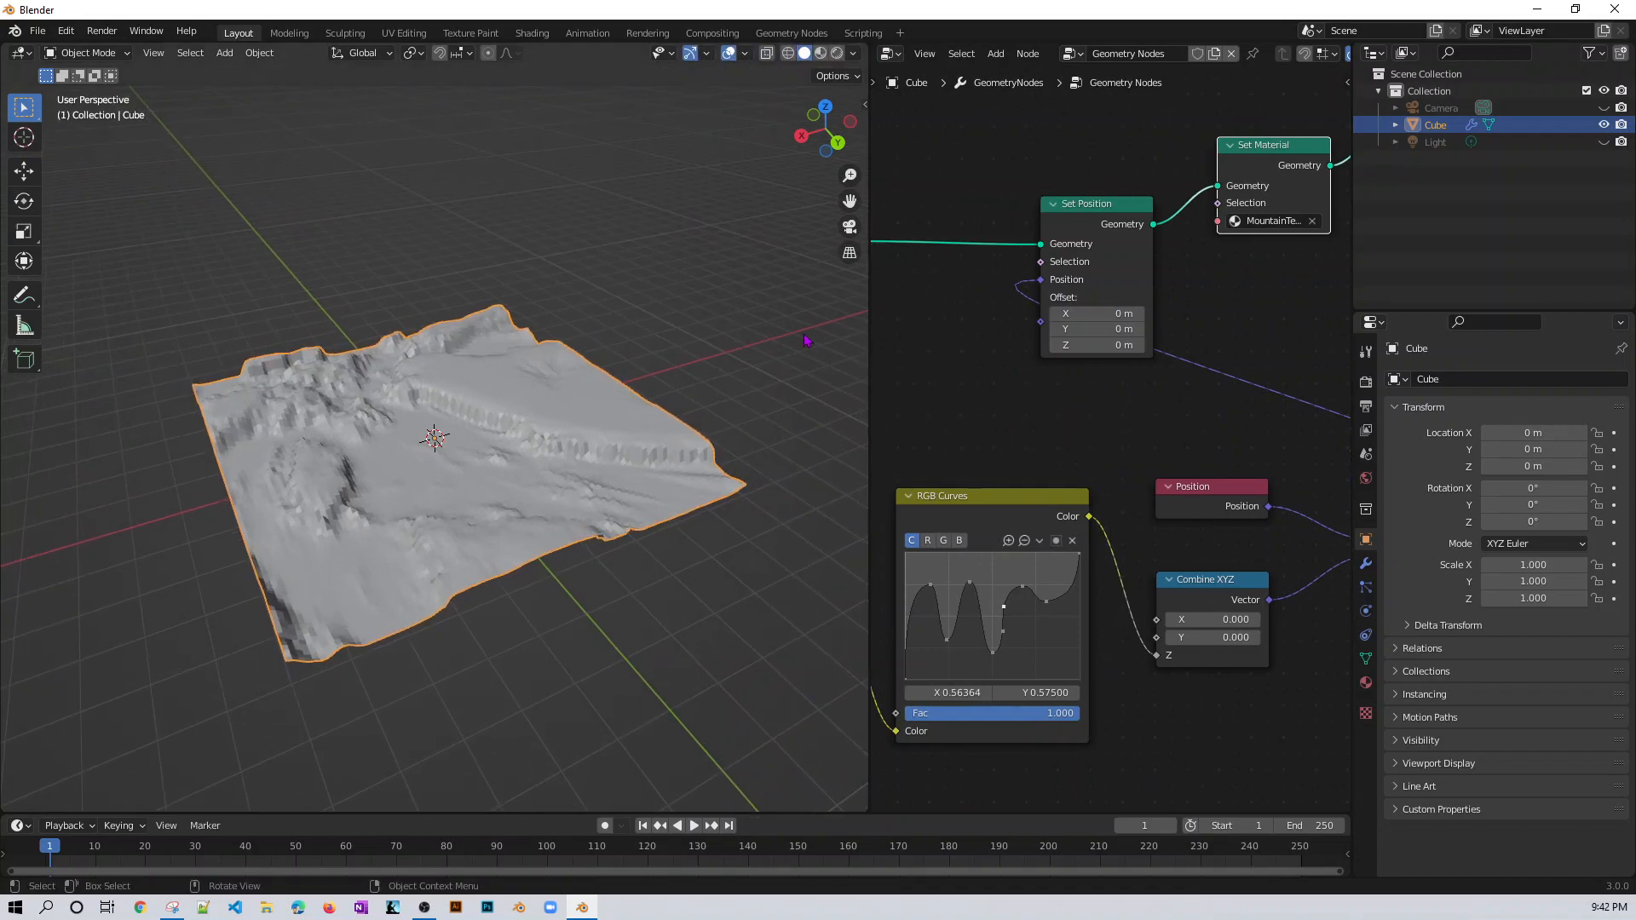
left_click(822, 54)
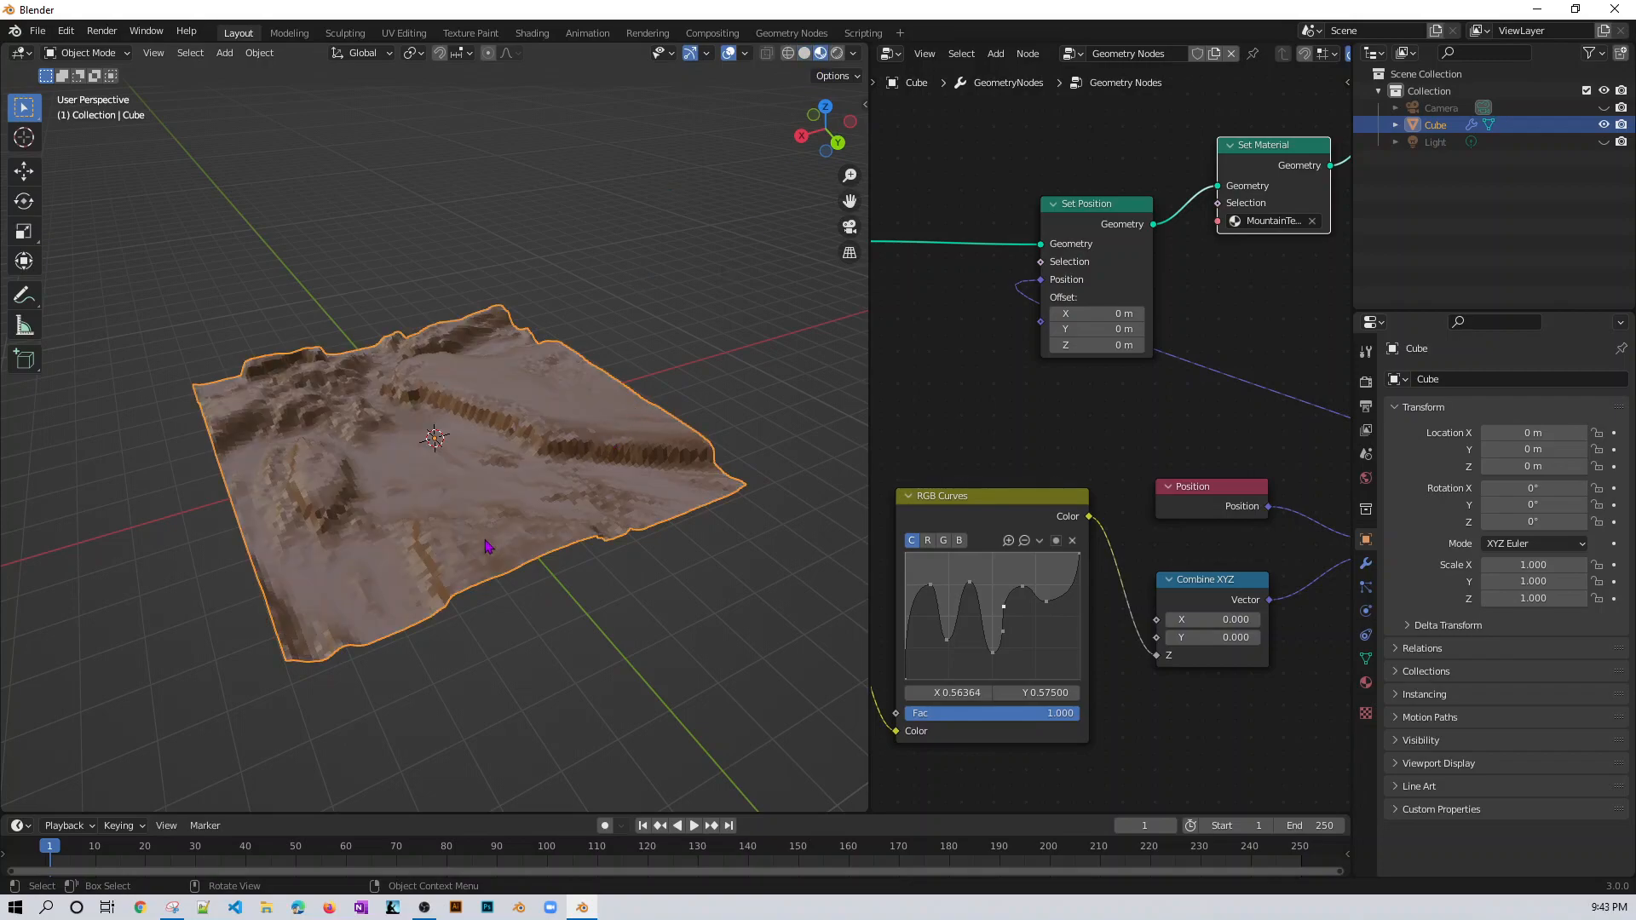
left_click(569, 648)
scroll(567, 649, "up", 8)
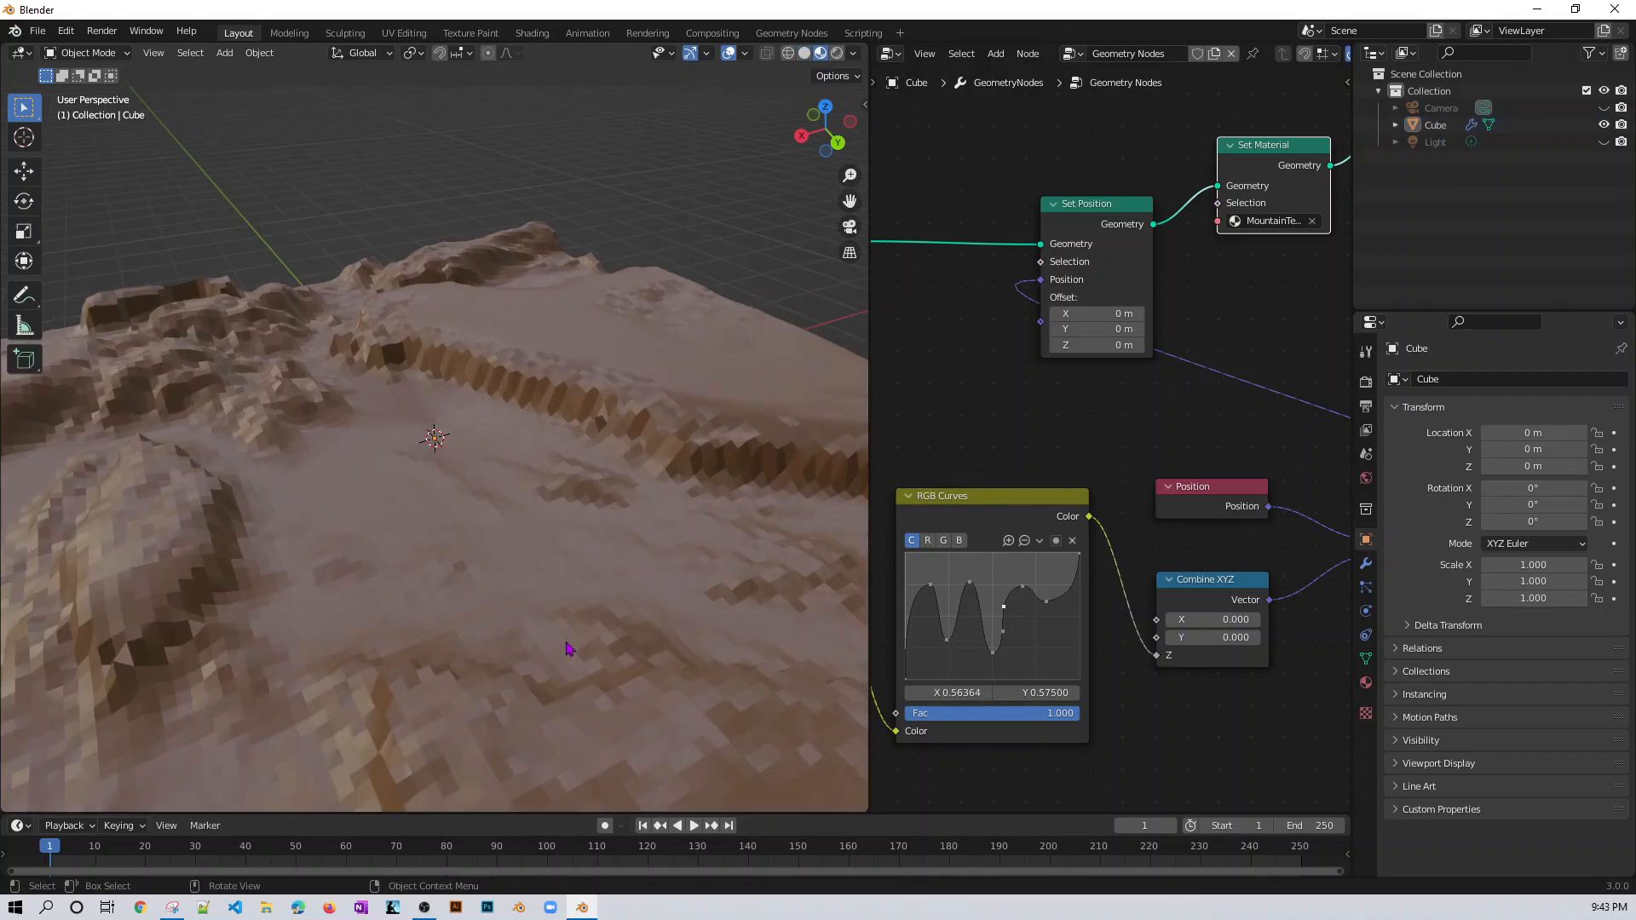
middle_click_drag(566, 650, 473, 608)
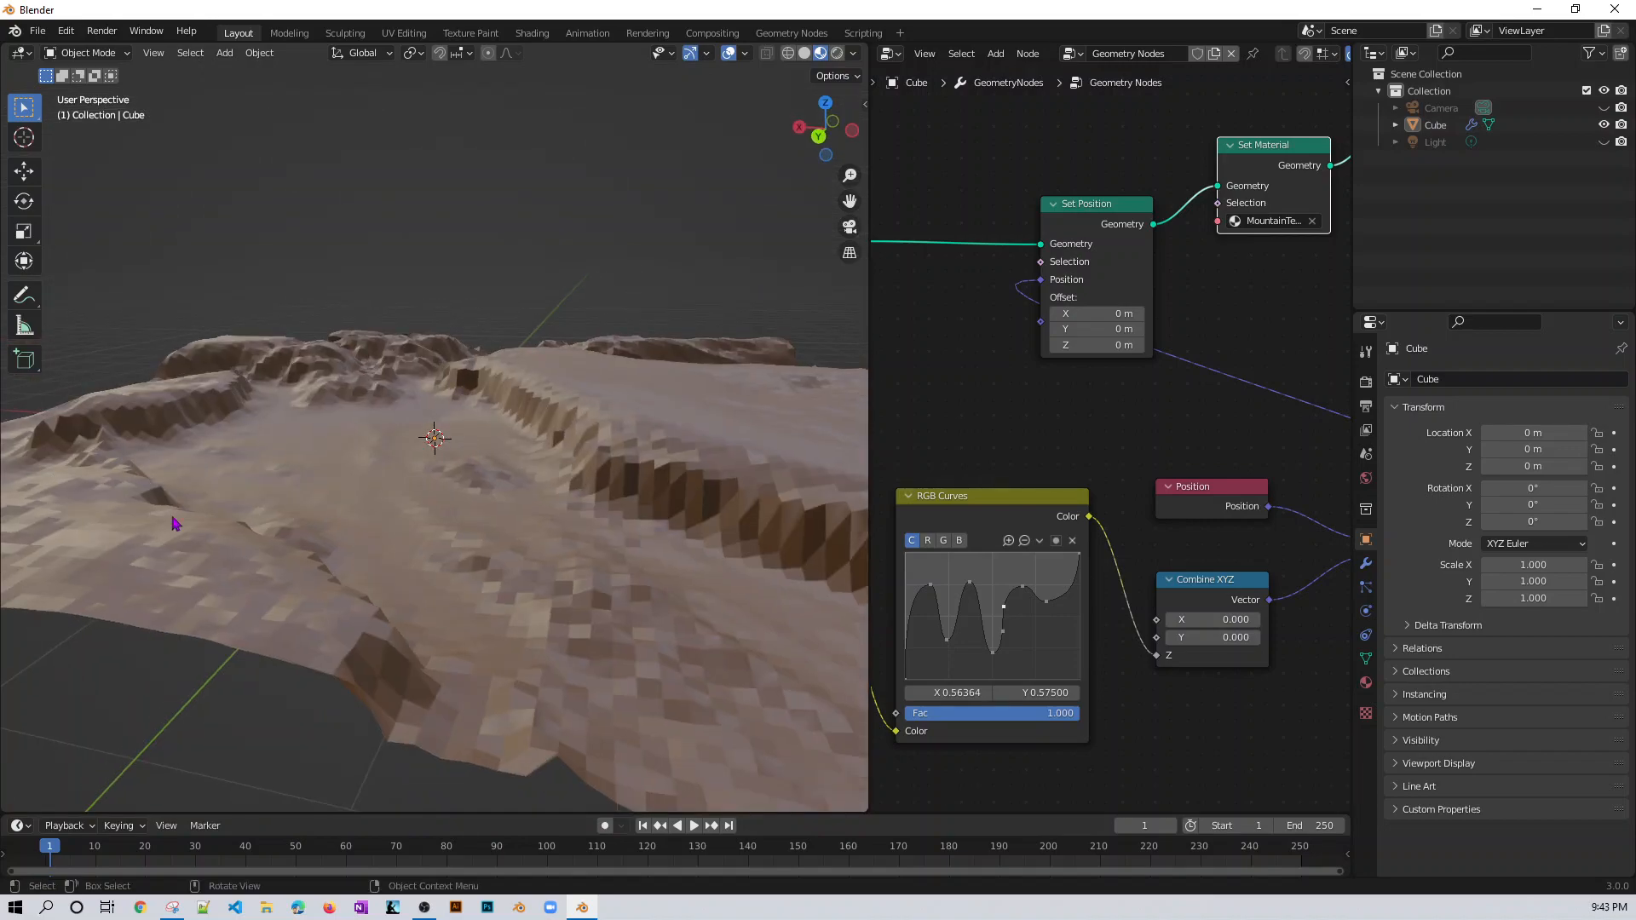
middle_click_drag(173, 523, 441, 540)
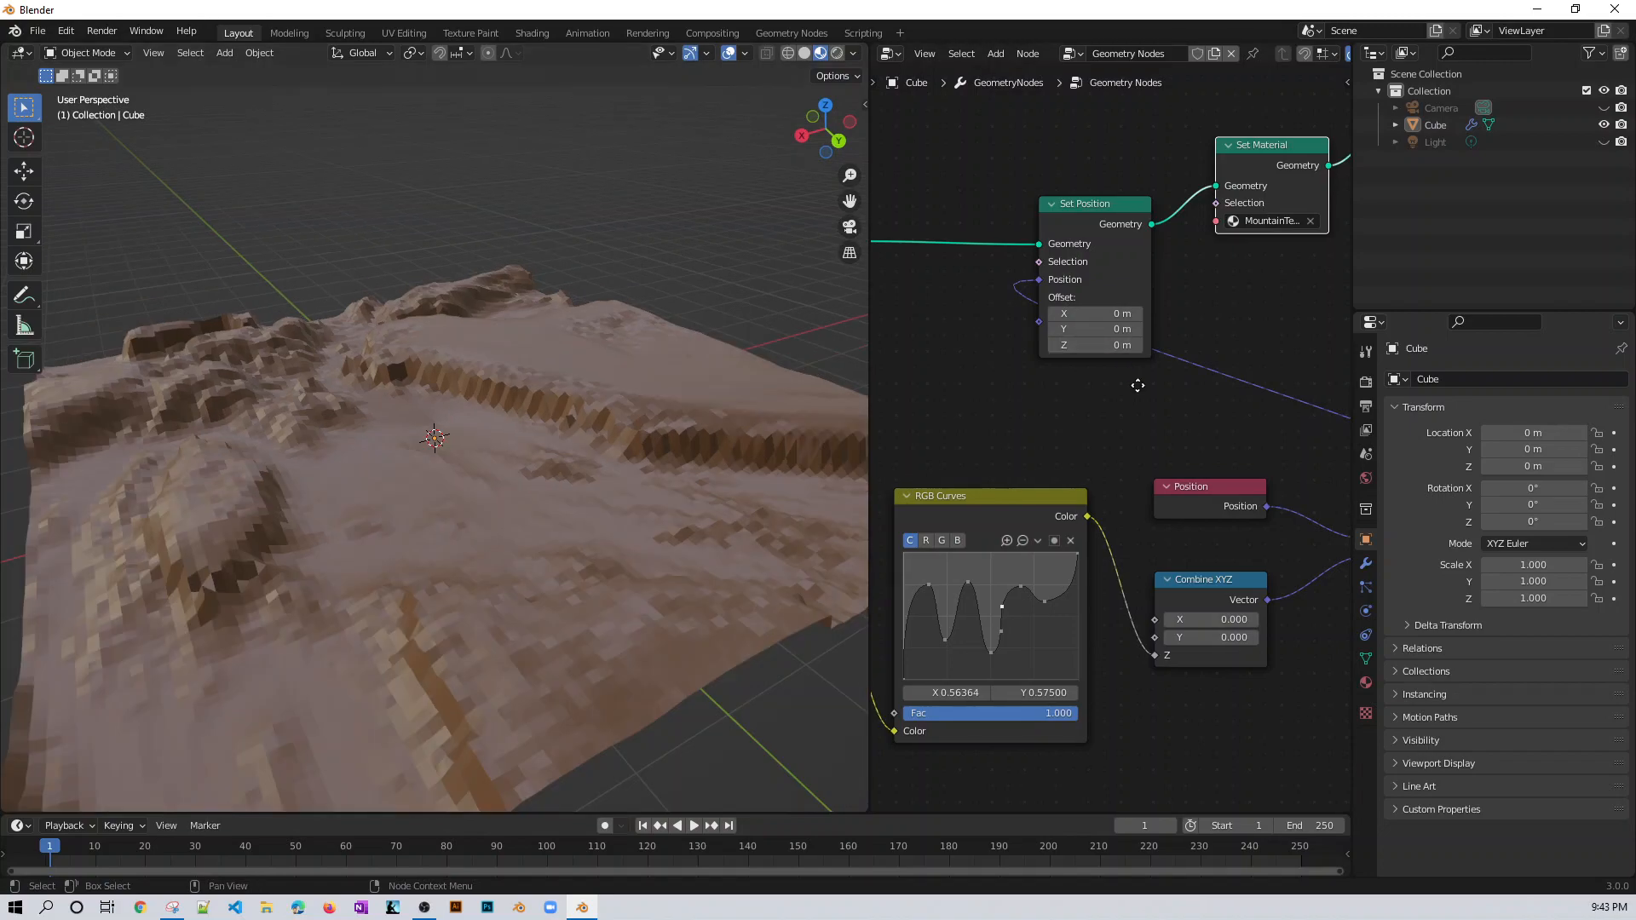
- Space out the Join Geometry and Group Output nodes to leave room for another node between them
mouse_move(1137, 380)
middle_mouse_down()
mouse_move(1192, 383)
mouse_move(1232, 333)
mouse_move(1144, 366)
middle_mouse_up()
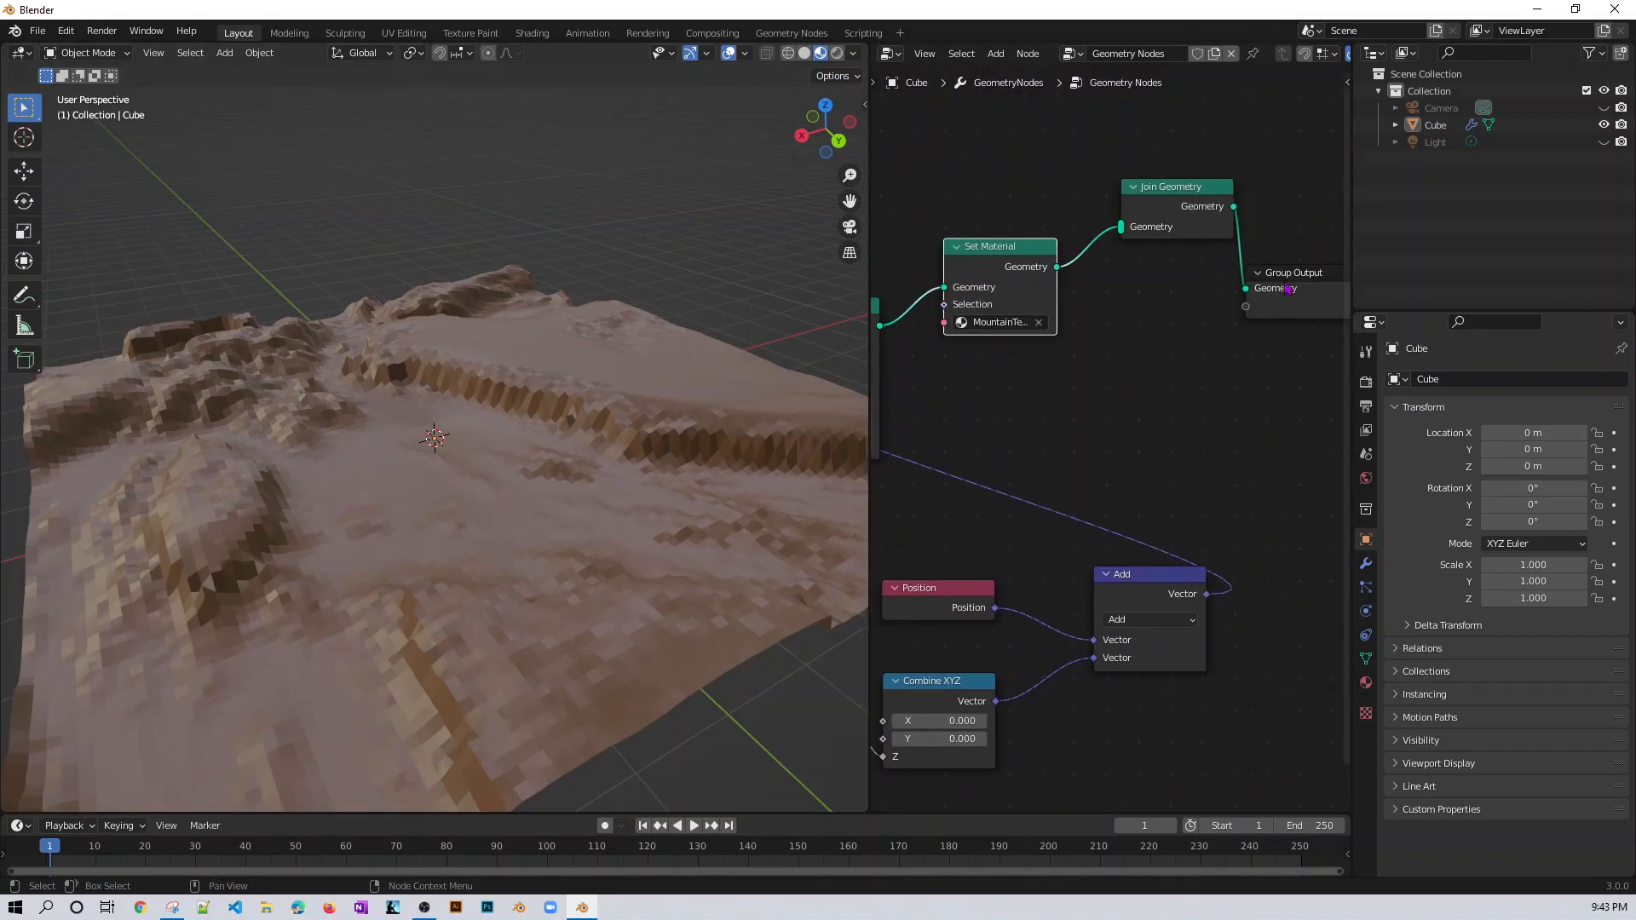
left_click_drag(1288, 281, 1292, 113)
left_click_drag(1193, 193, 1129, 177)
left_click_drag(1313, 111, 1326, 129)
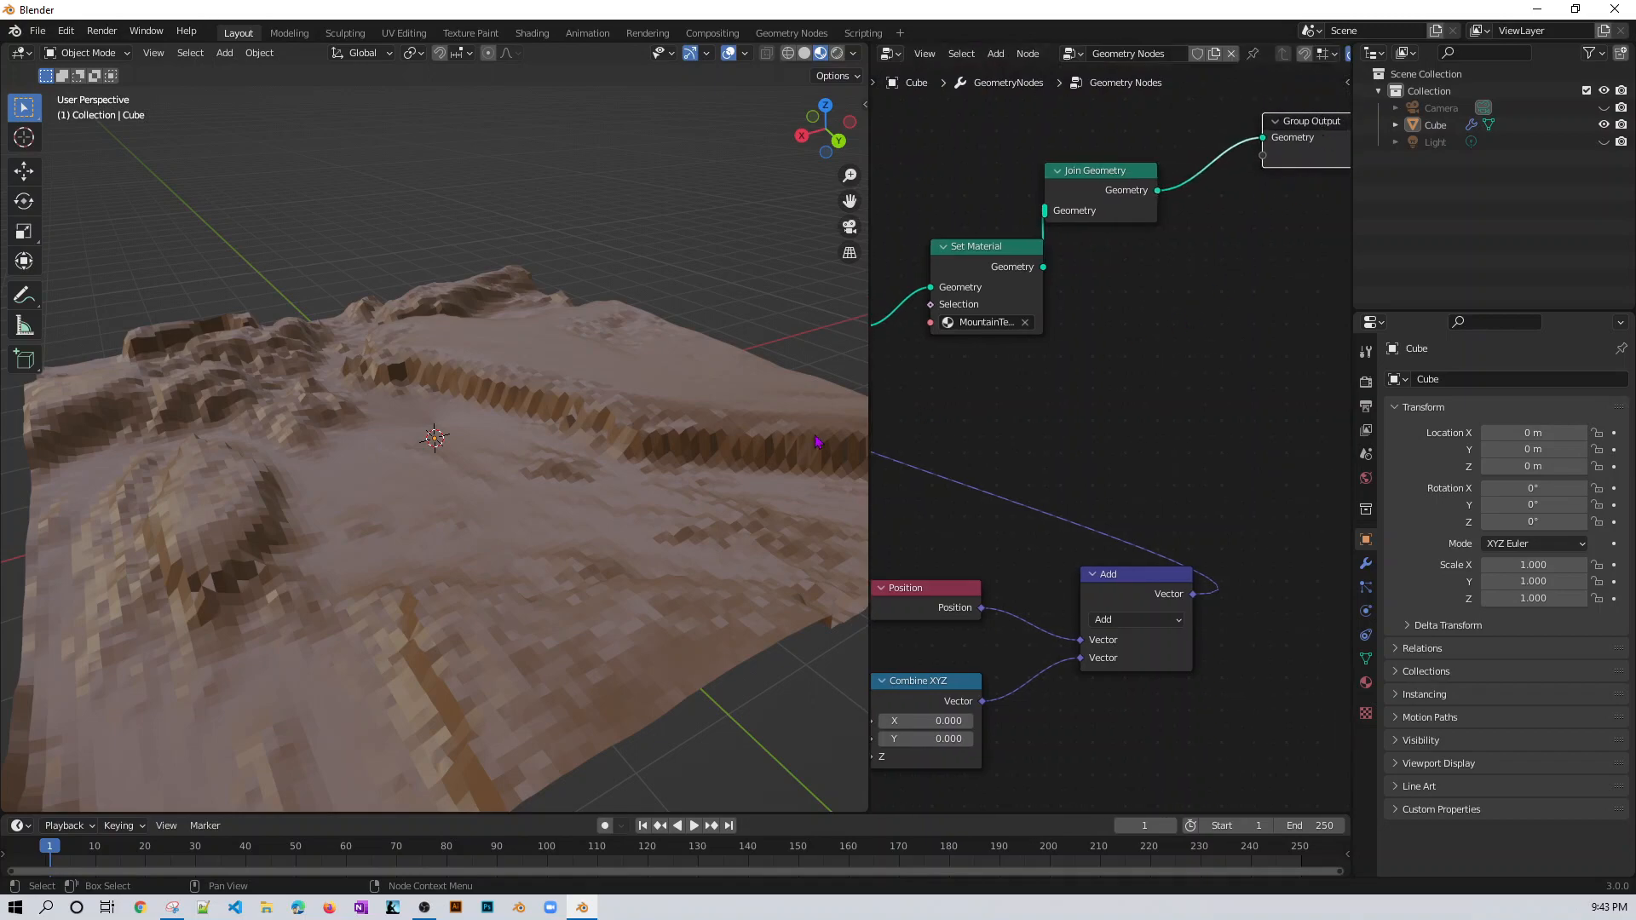
- Add a Set Shade Smooth node between Join Geometry and Group Output
left_click(468, 487)
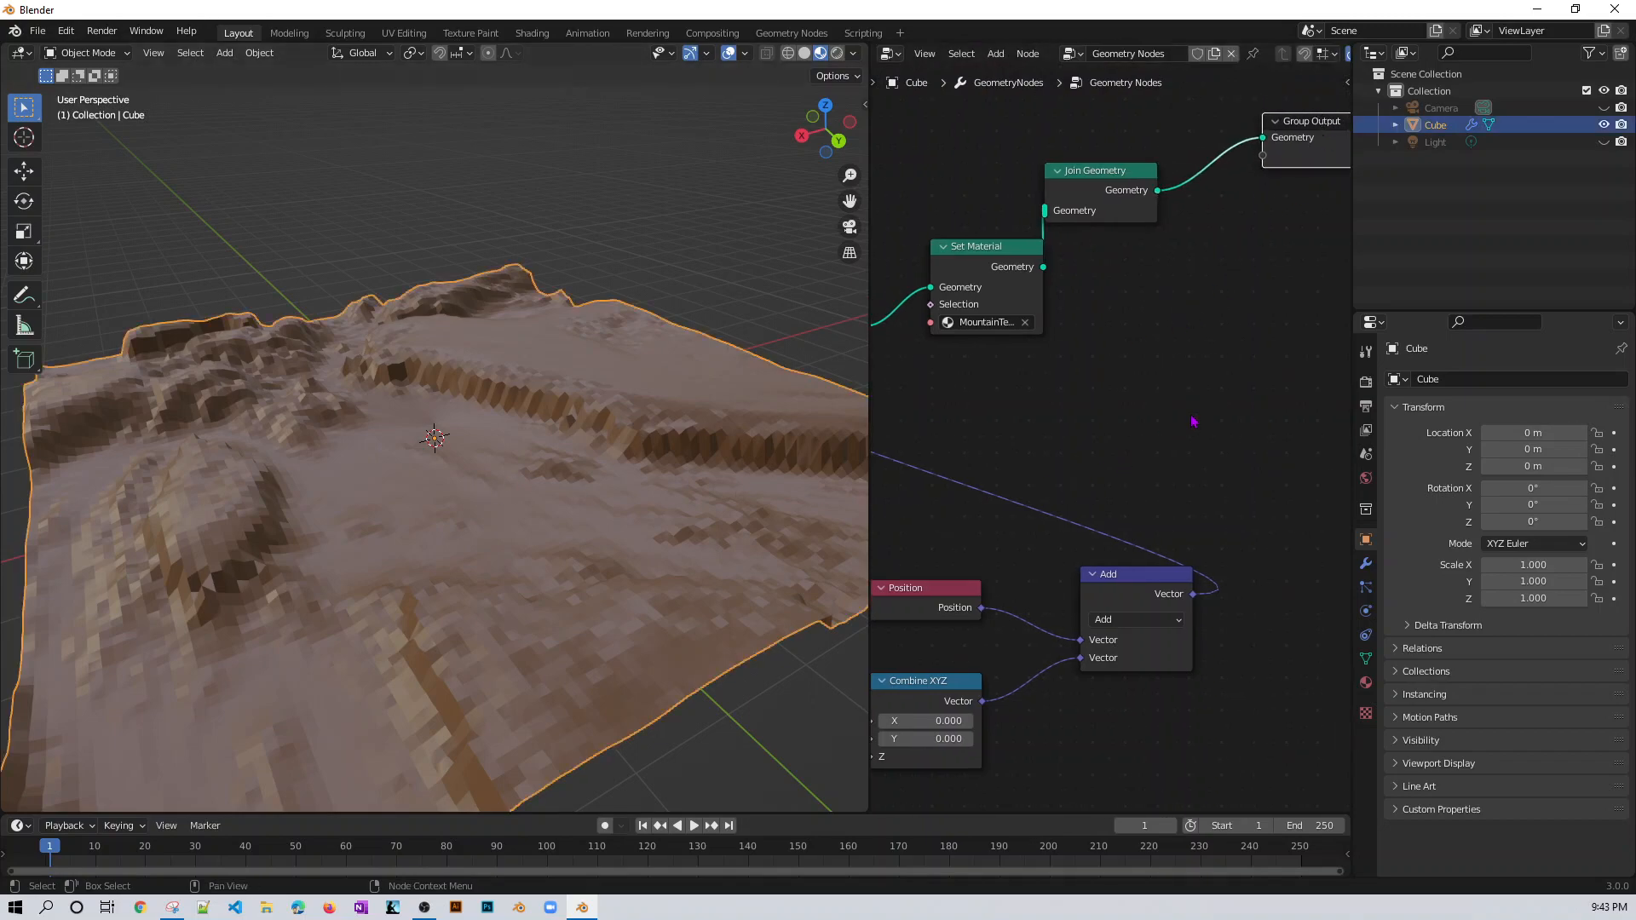
left_click(1193, 421)
key("shift+a")
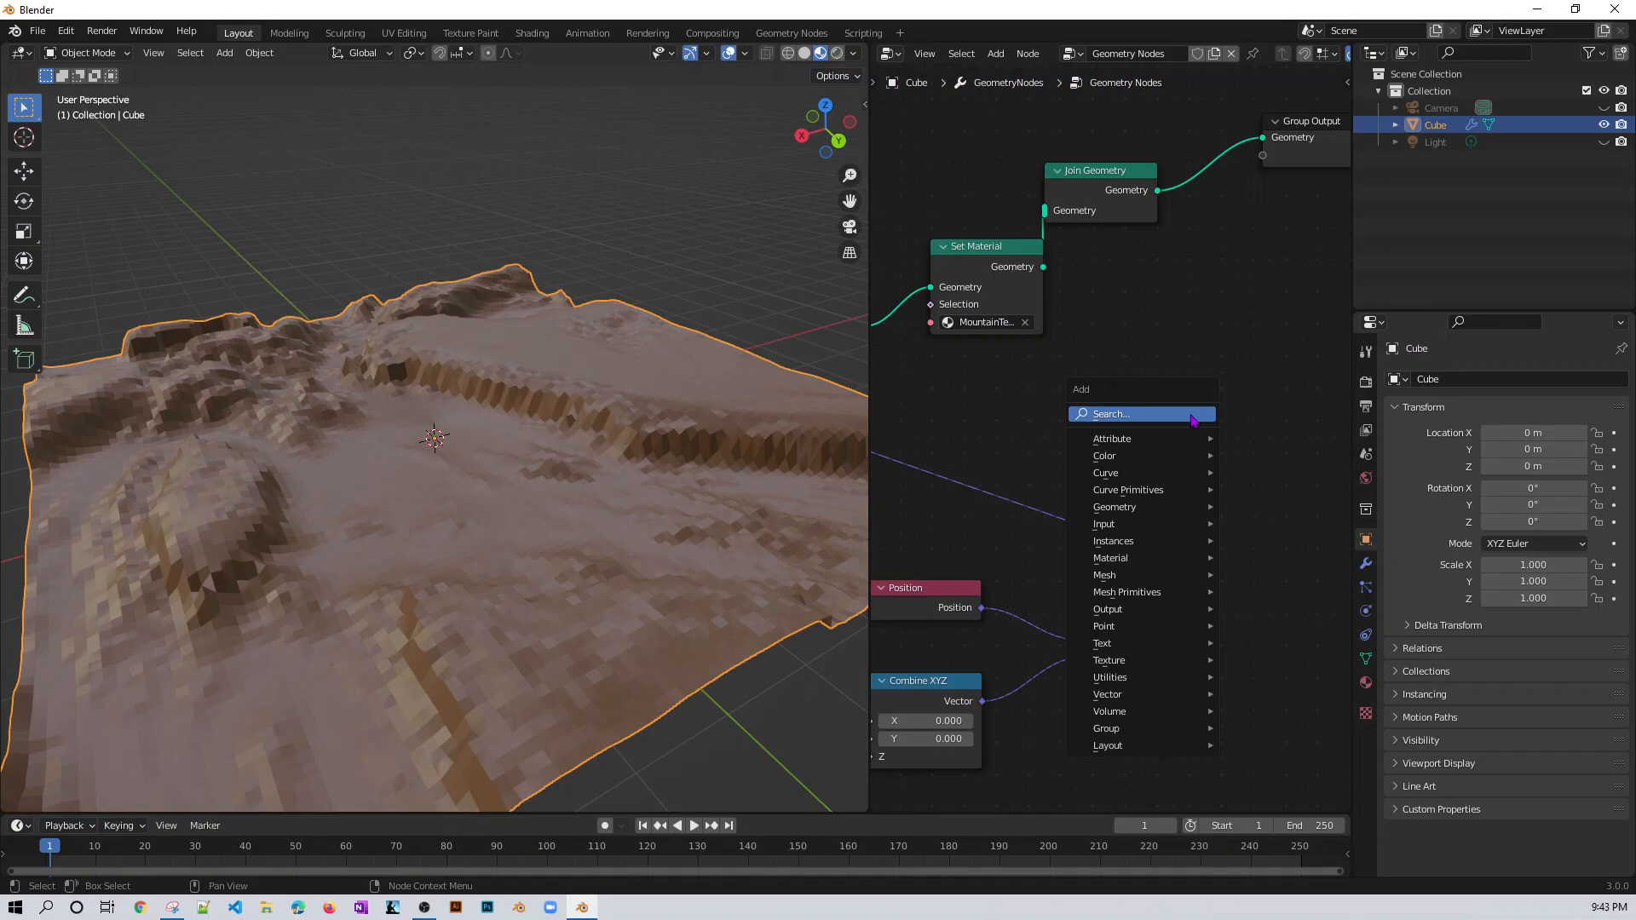
left_click(1193, 417)
type("smoo")
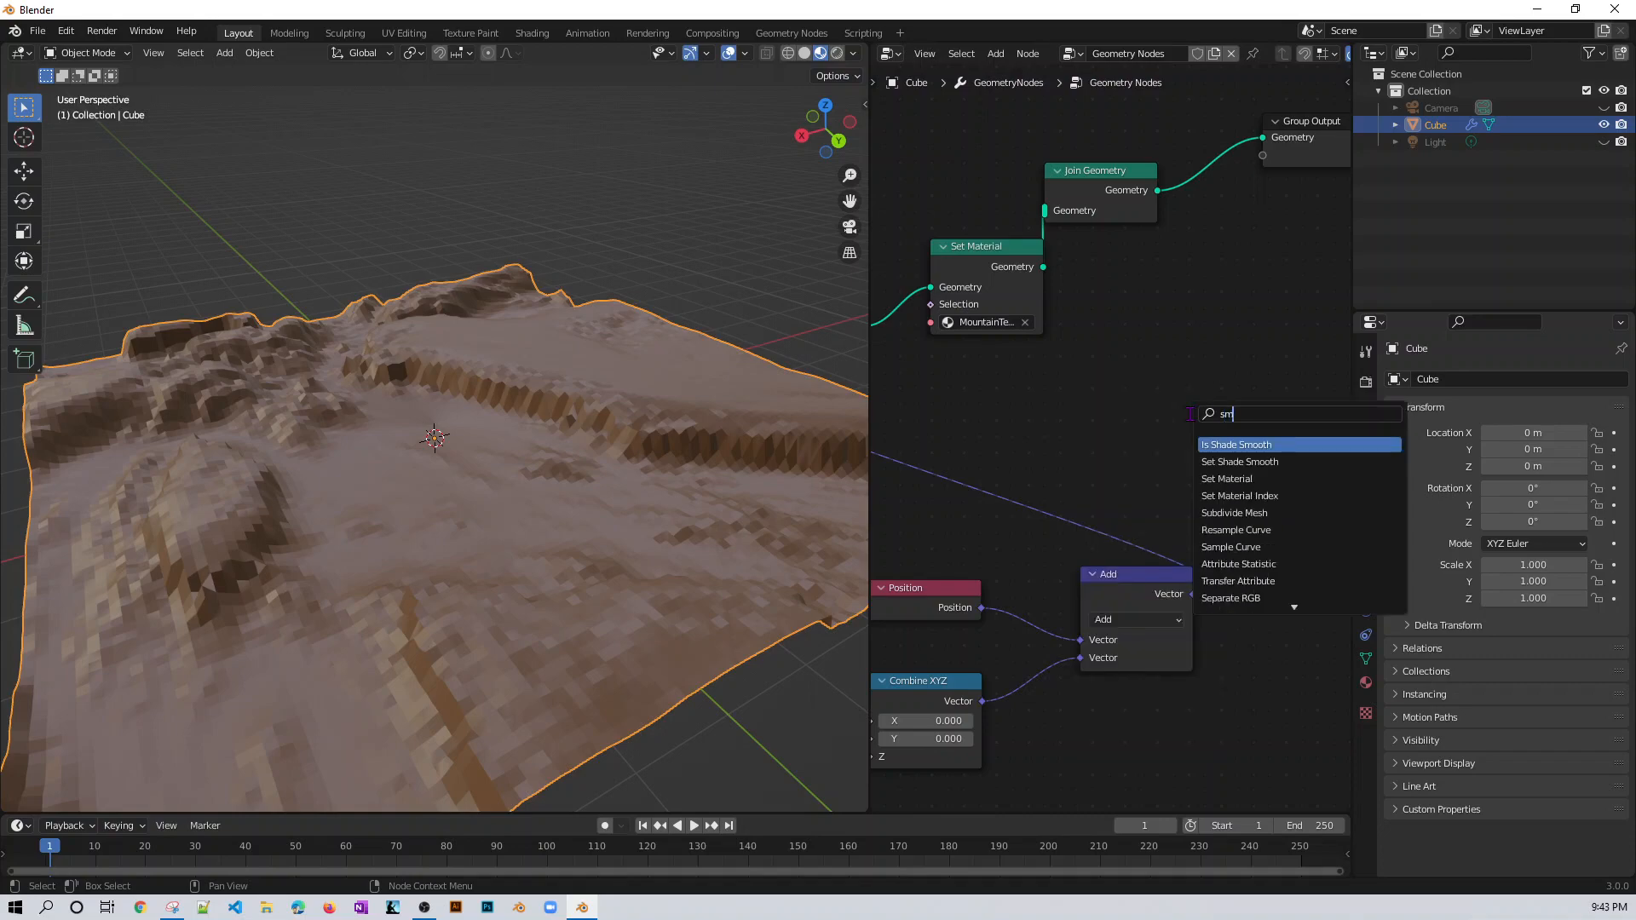
left_click(1219, 462)
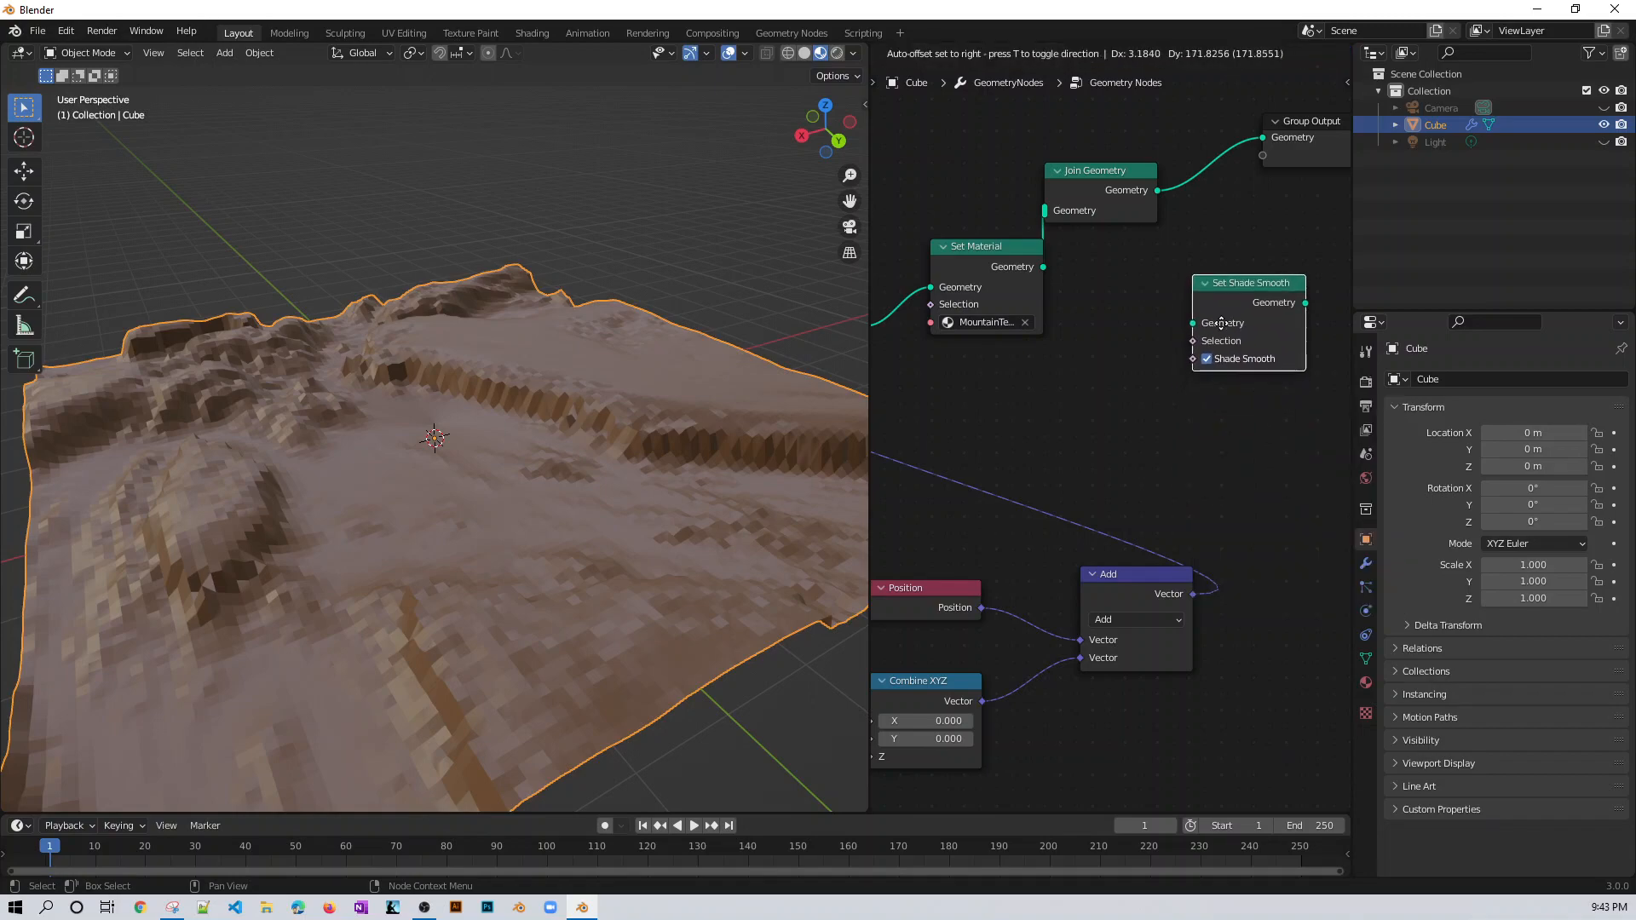
left_click(1247, 183)
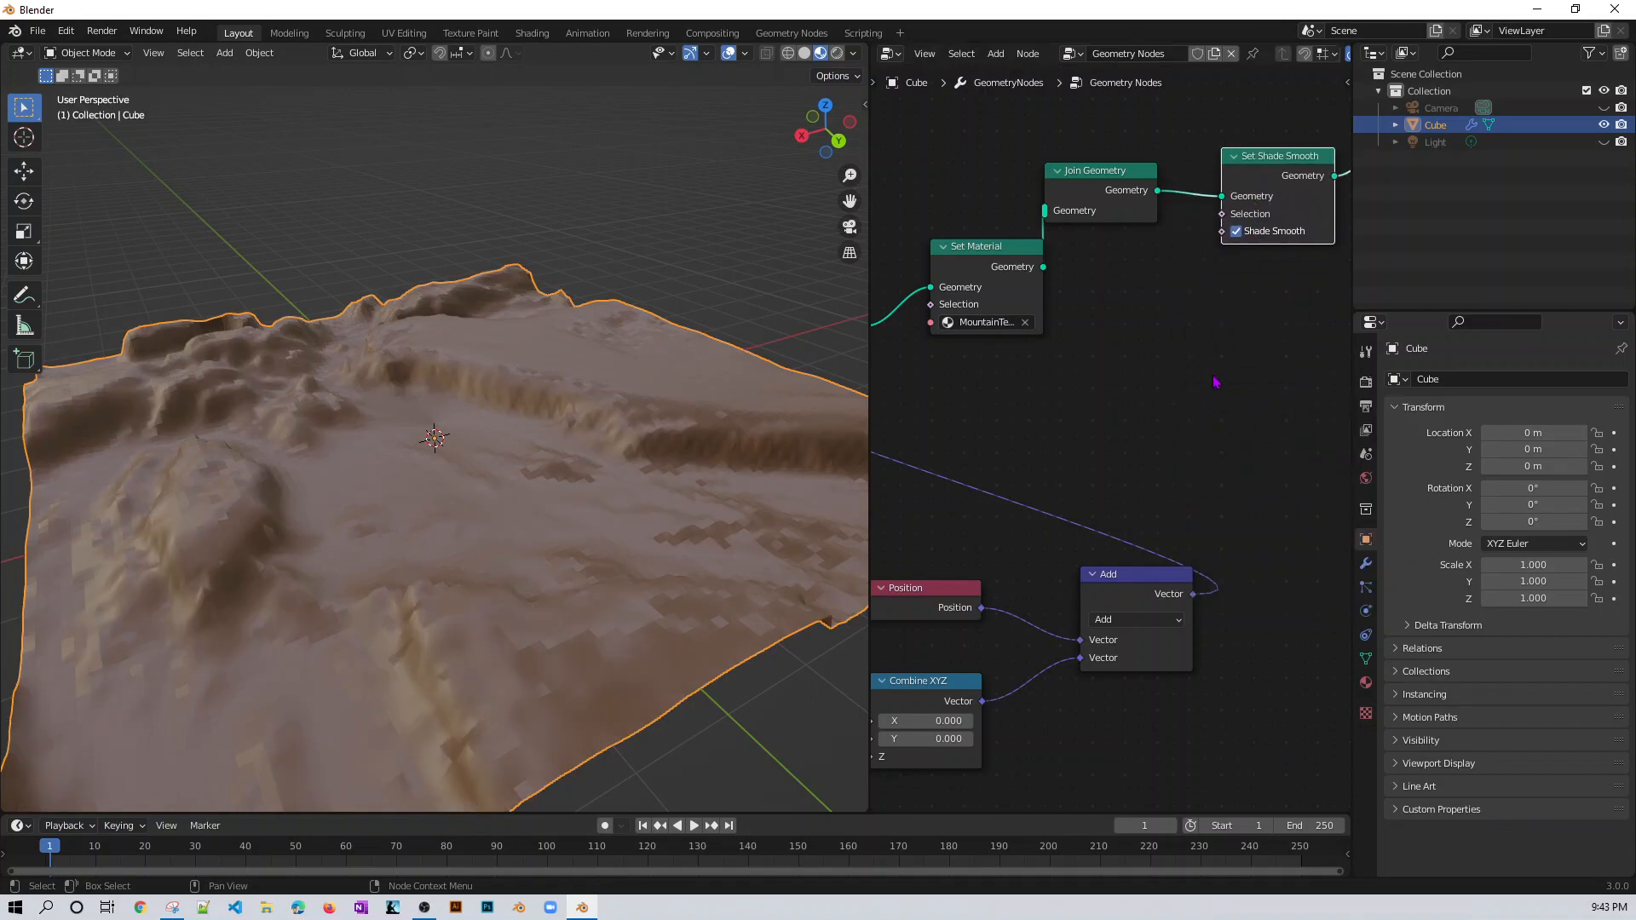
- Reshape the RGB Curves by moving one point to X 0.72727, Y 0.6 and another to X 0.62273, Y 0.51875
middle_click_drag(452, 628, 364, 614)
middle_click_drag(917, 519, 1172, 502)
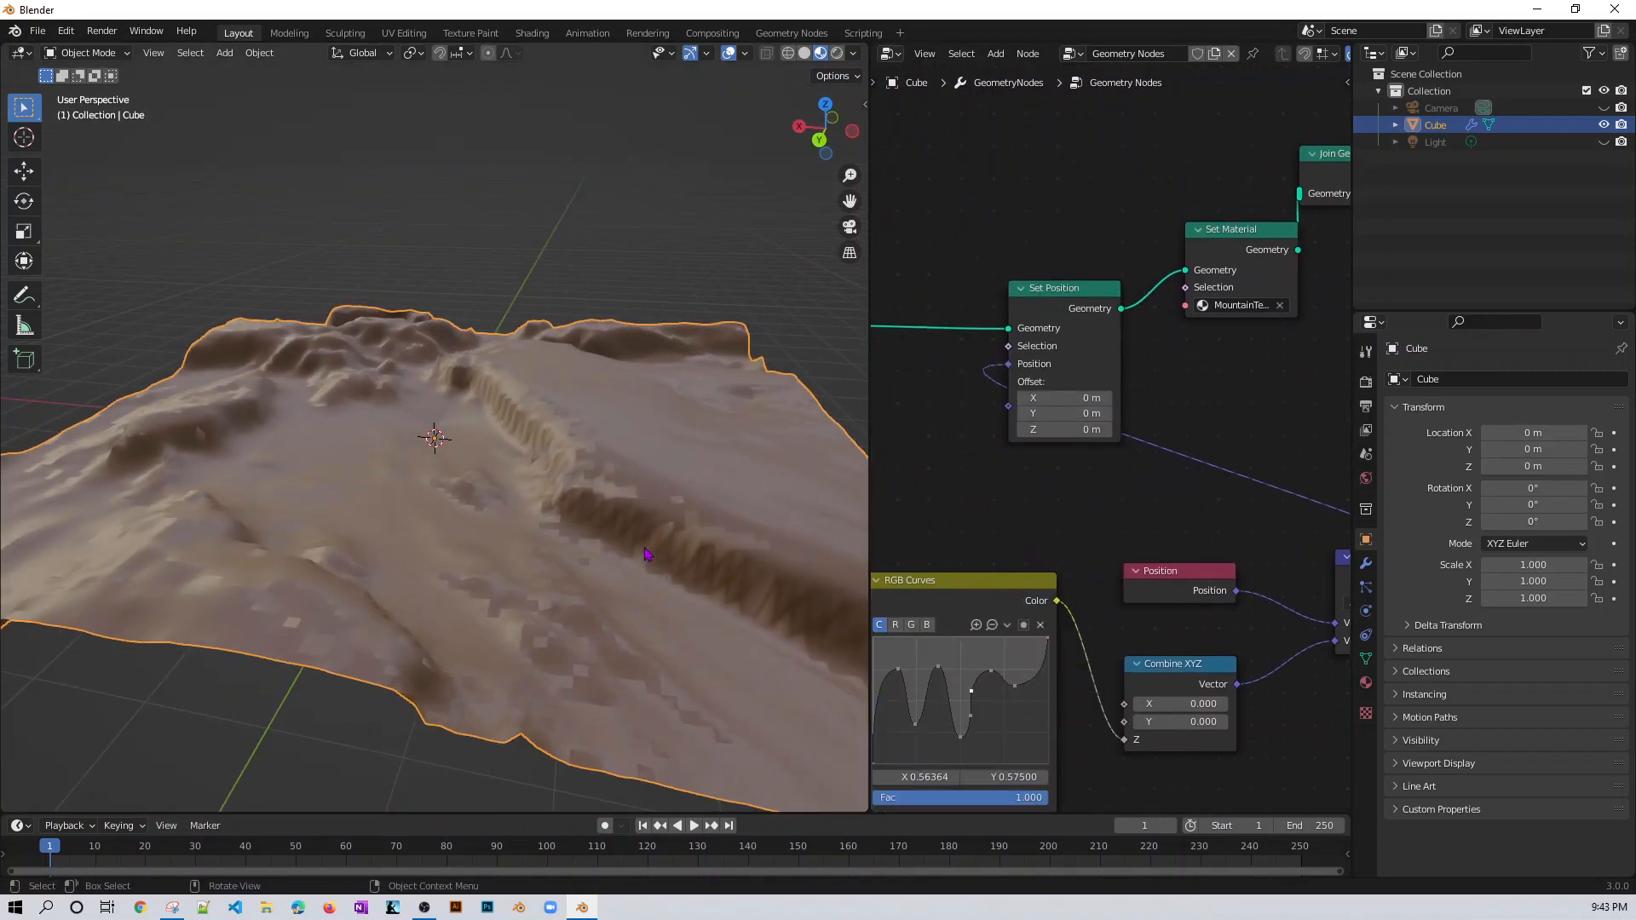
middle_click_drag(934, 537, 1171, 484)
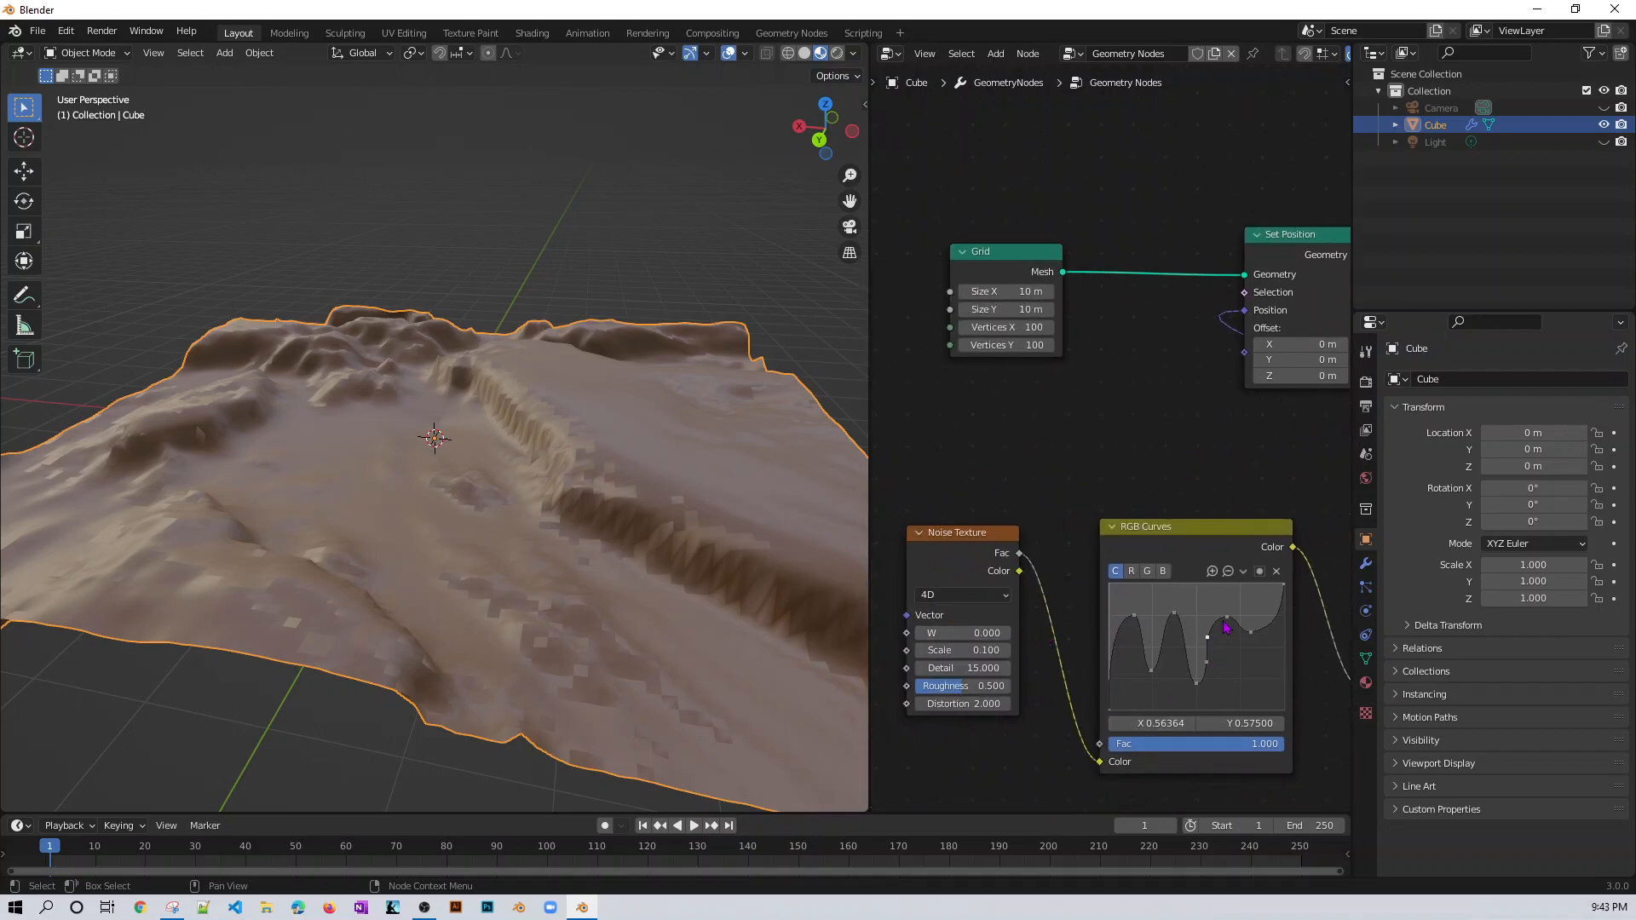
left_click_drag(1225, 621, 1235, 645)
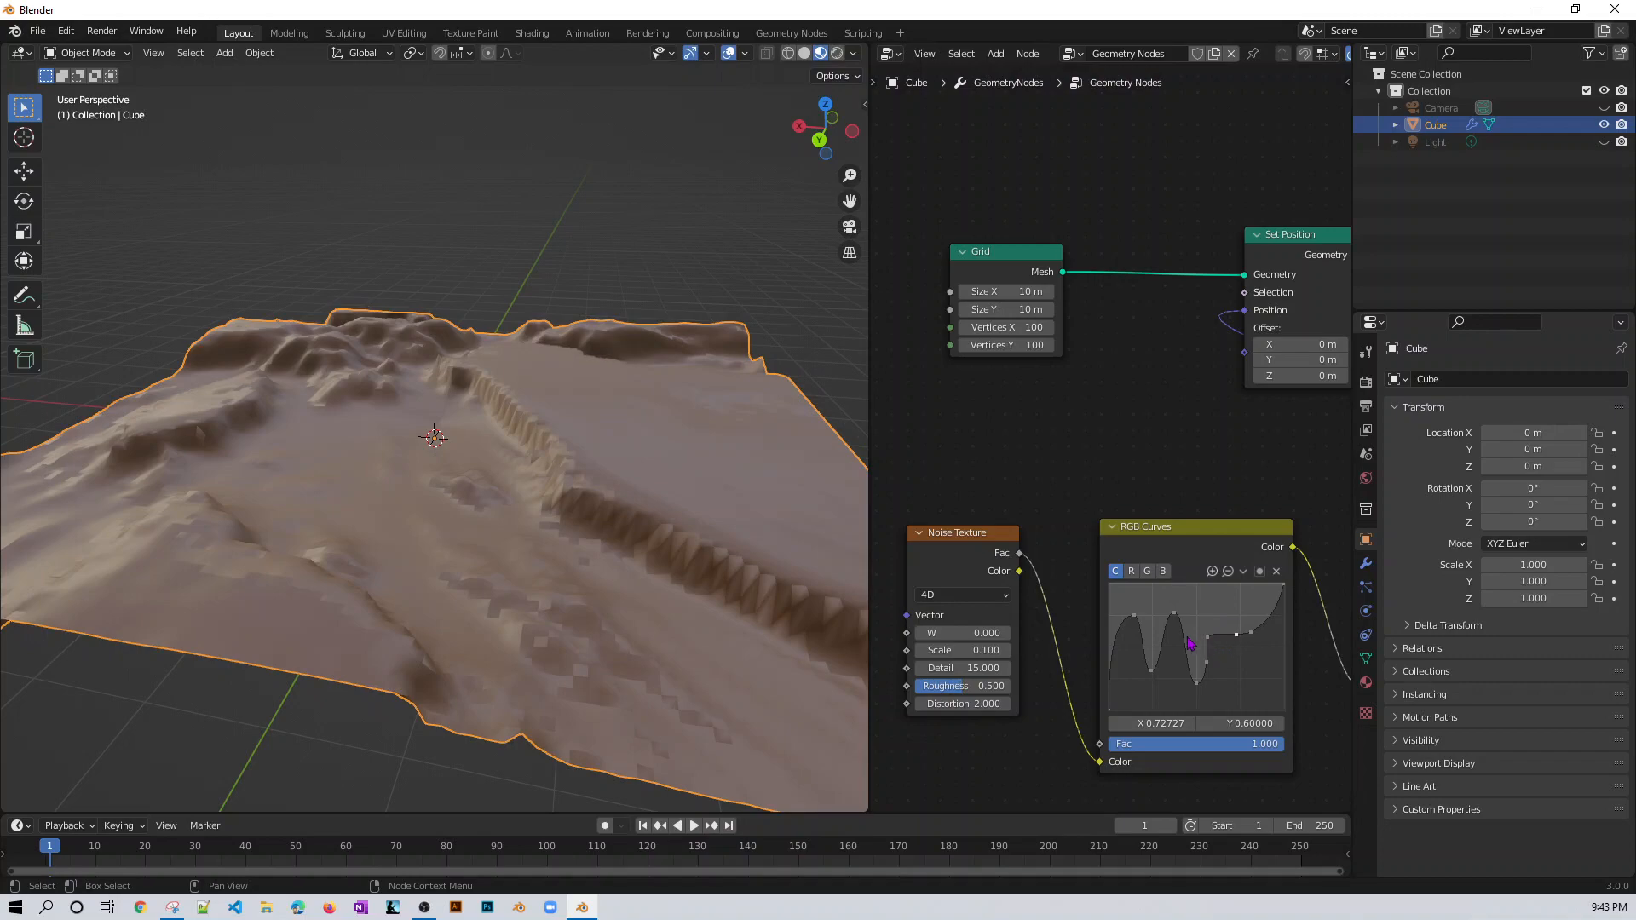
left_click(1217, 645)
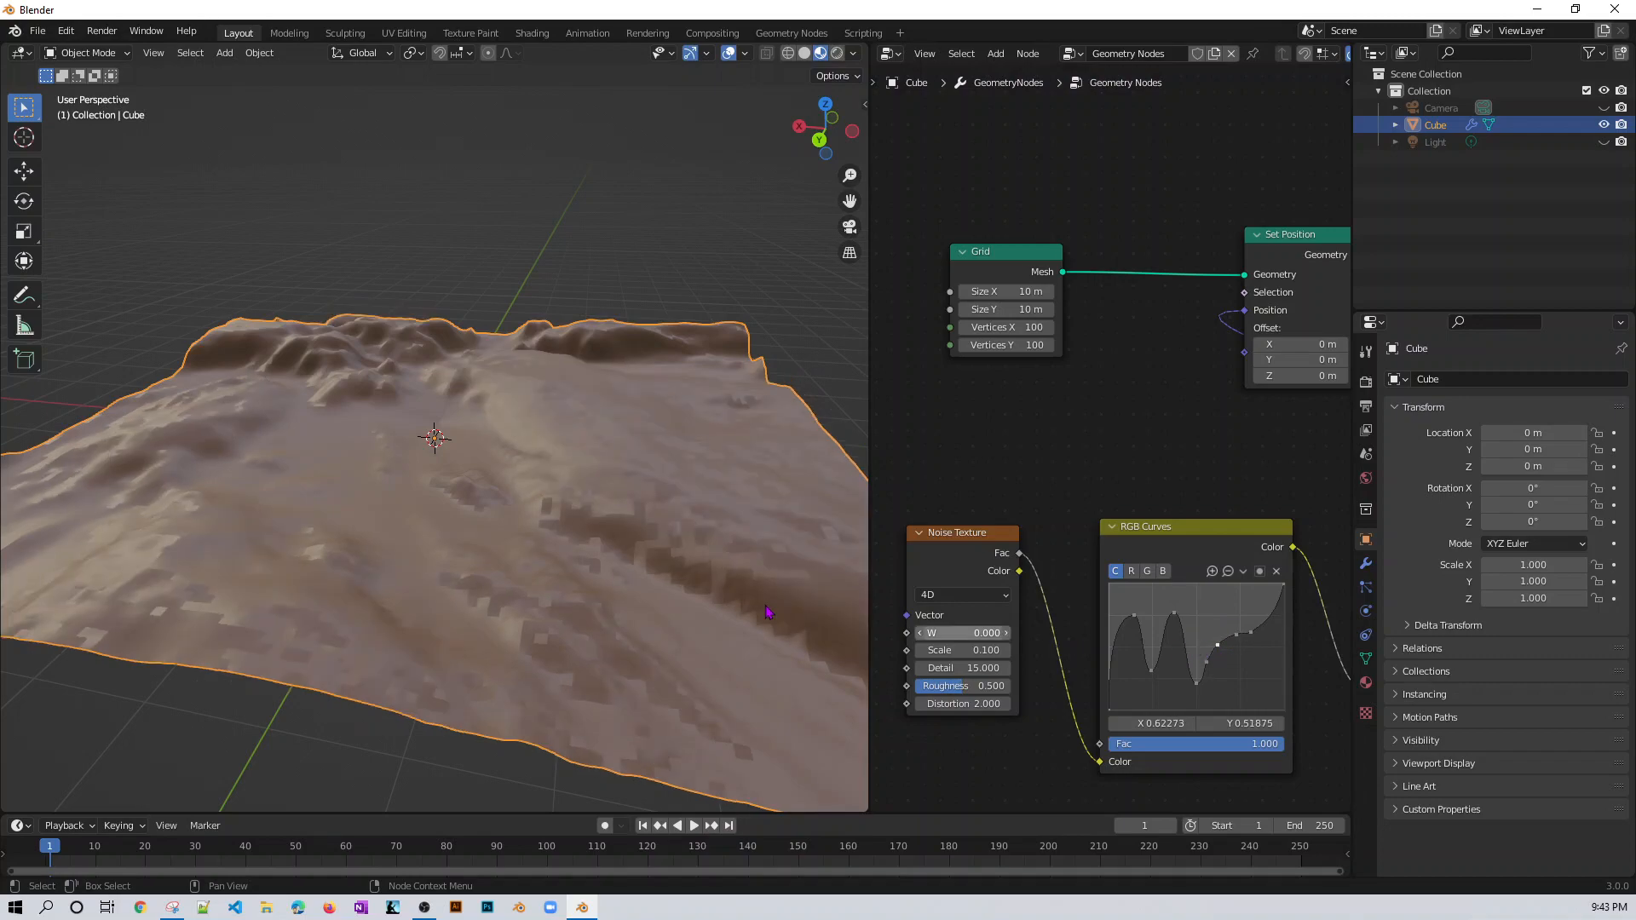
- Set the Noise Texture to W 0.5, Scale 0.3, Detail 12.5 and Distortion 0.3
left_click_drag(958, 669, 956, 668)
left_click(943, 671)
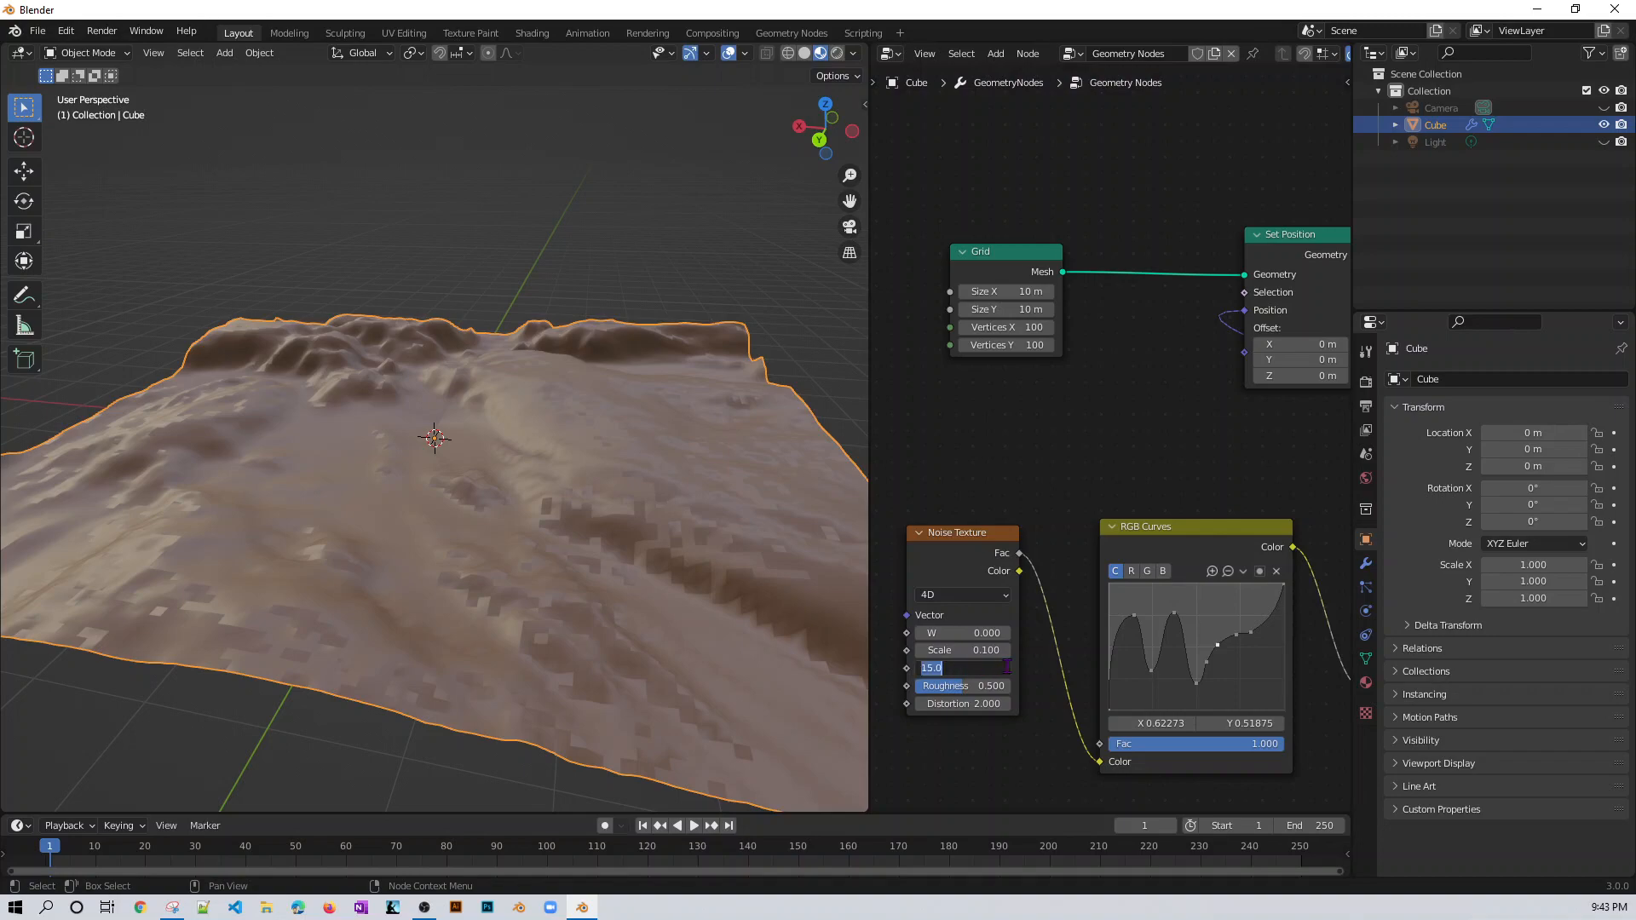
key("Return")
left_click_drag(989, 669, 915, 703)
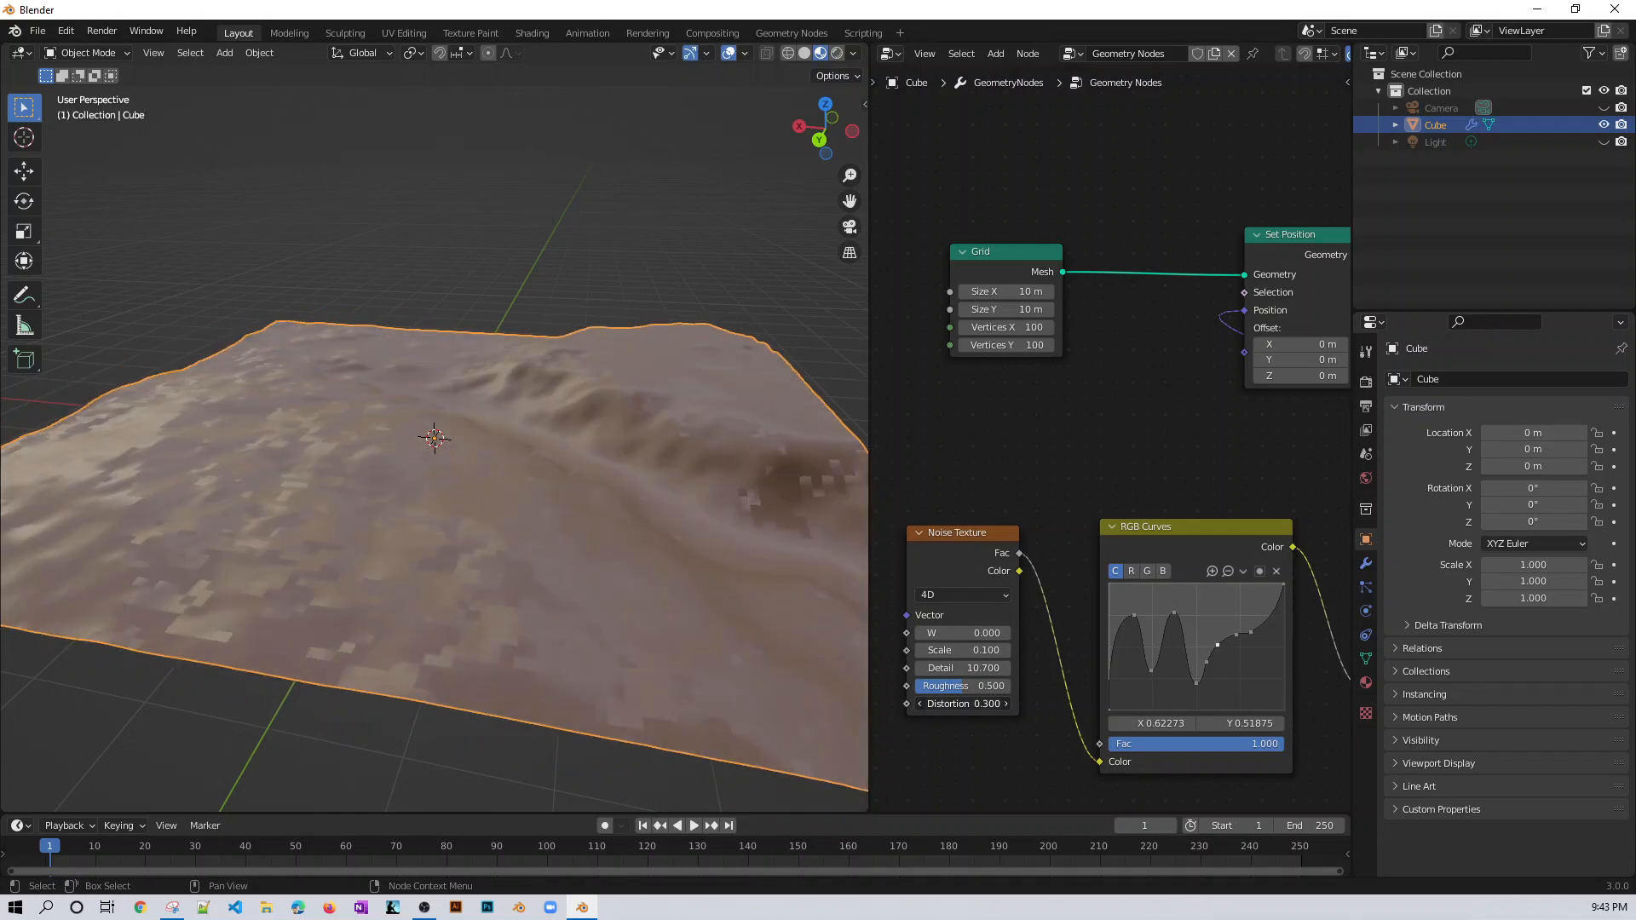
mouse_move(967, 653)
left_mouse_down()
mouse_move(1011, 653)
mouse_move(951, 653)
mouse_move(973, 653)
left_mouse_up()
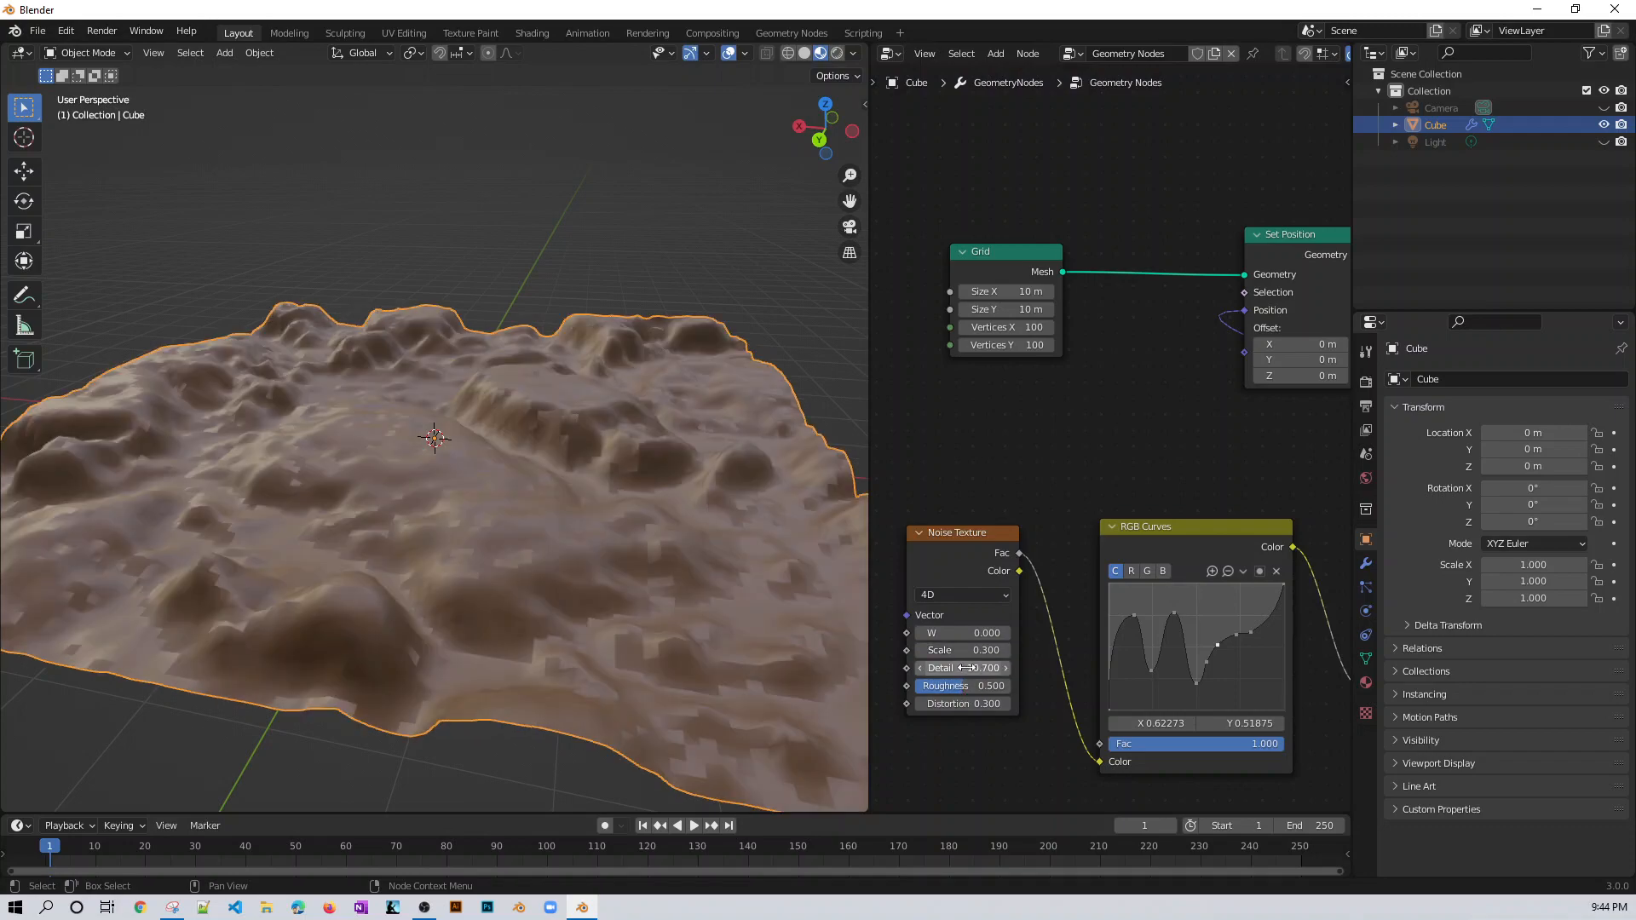
left_click_drag(954, 670, 967, 670)
mouse_move(961, 633)
left_mouse_down()
mouse_move(978, 633)
mouse_move(946, 636)
left_mouse_up()
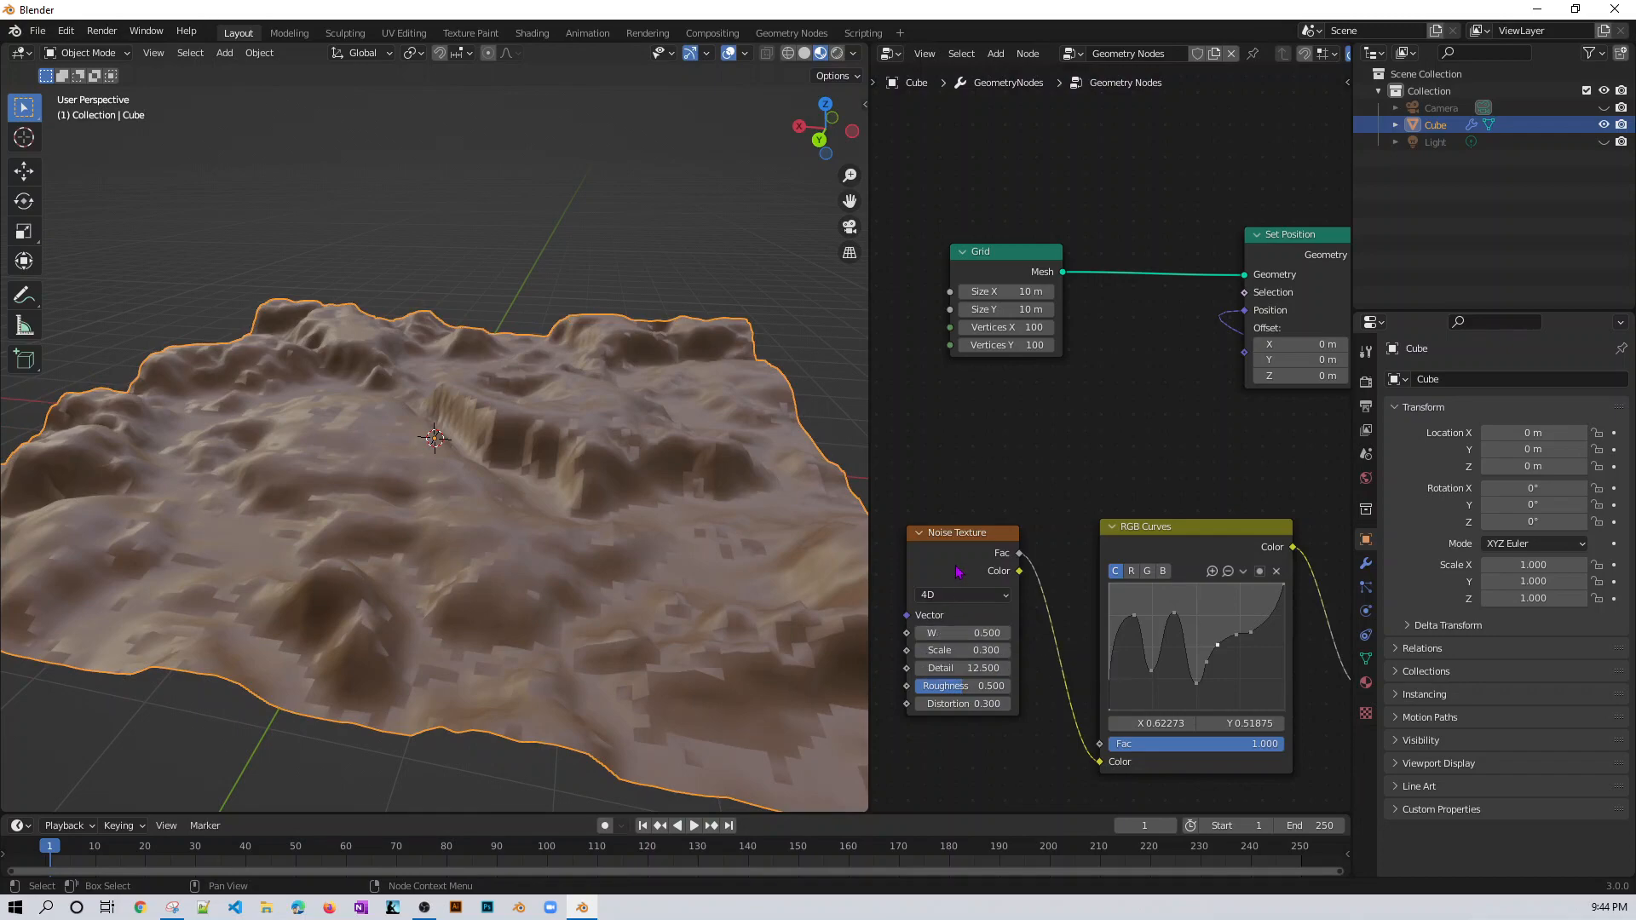
- Enlarge the node editor area, collapse the Grid node and spread out the Grid, Set Position, Noise Texture and RGB Curves nodes
middle_click_drag(574, 519, 682, 566)
scroll(603, 621, "up", 5)
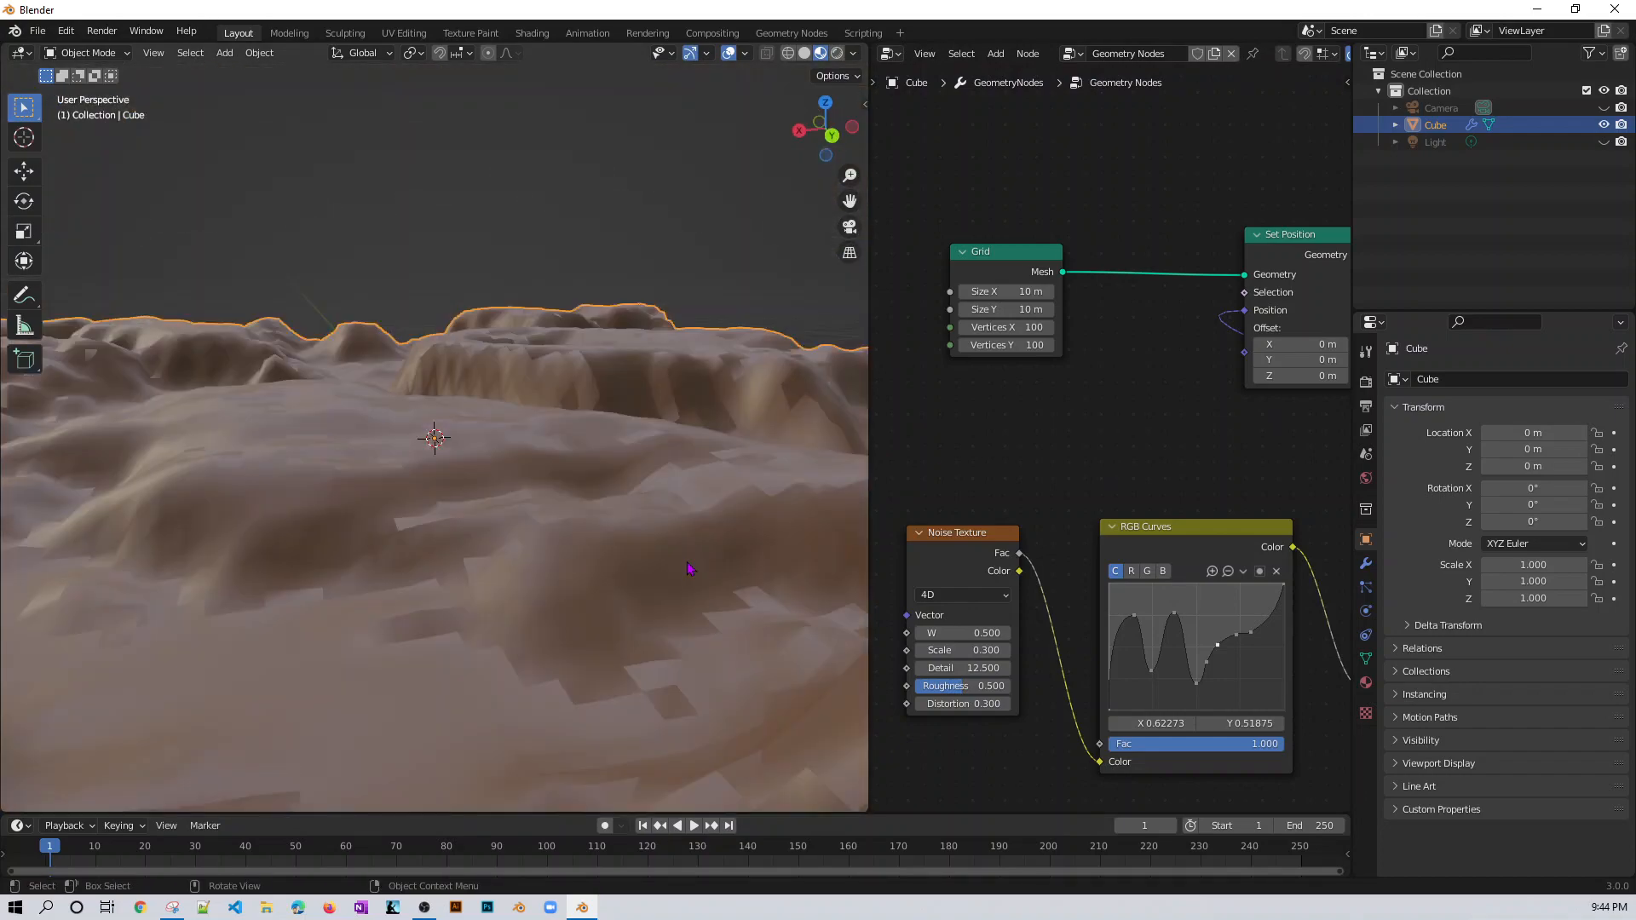
left_click_drag(866, 431, 419, 439)
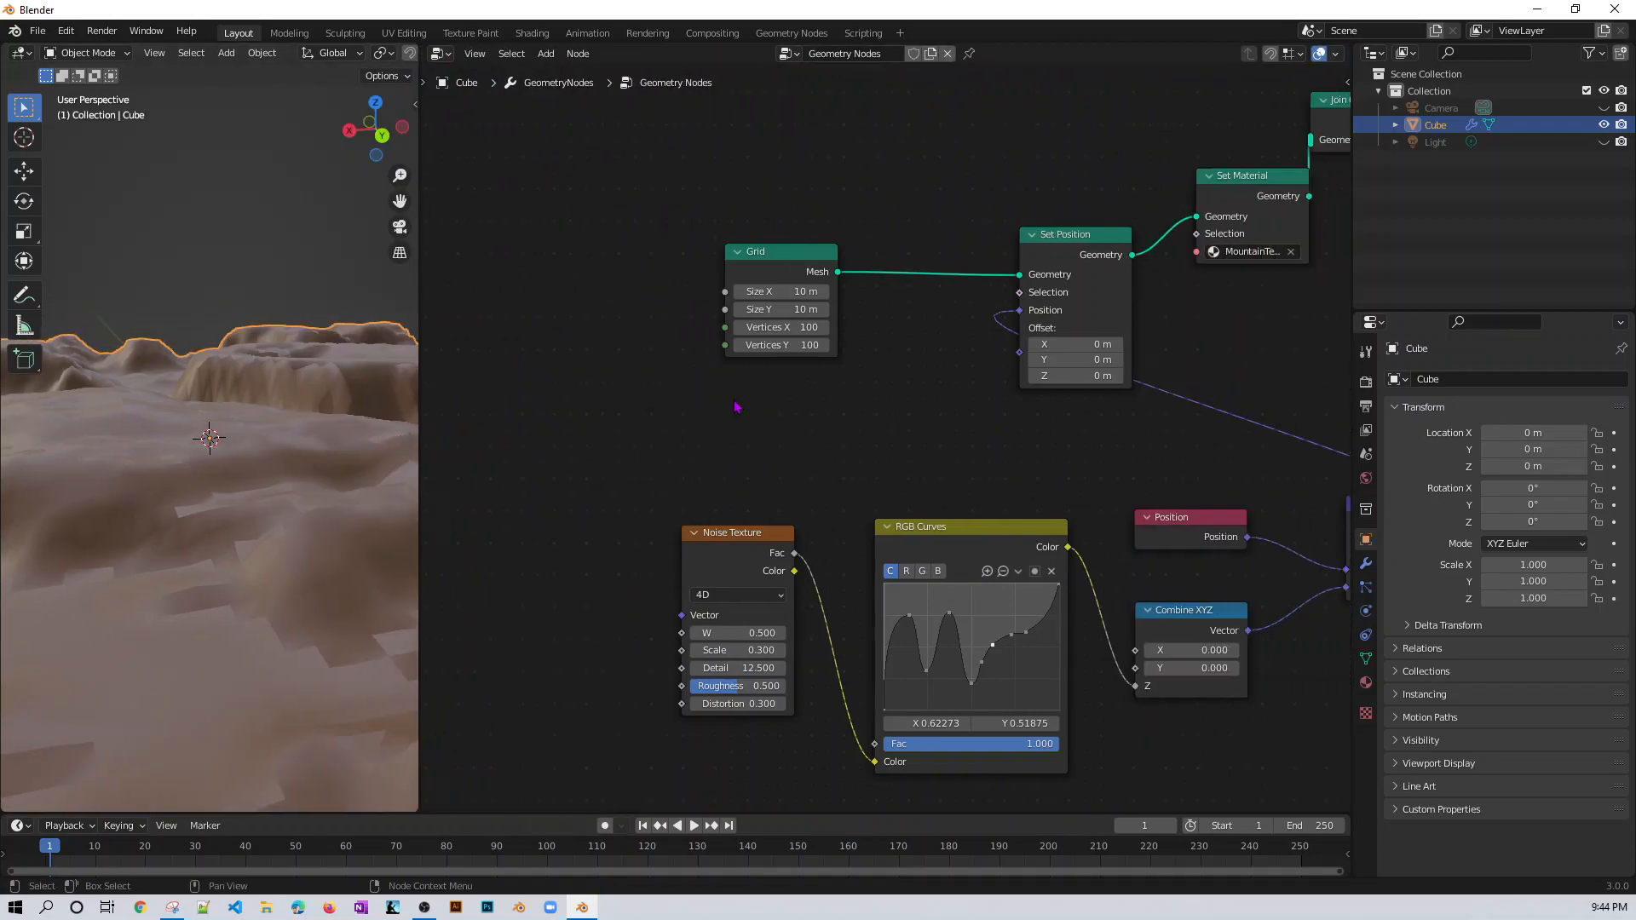
left_click(737, 252)
left_click_drag(768, 256, 714, 167)
left_click_drag(1063, 232, 1044, 98)
left_click_drag(782, 542, 555, 499)
left_click_drag(952, 523, 751, 421)
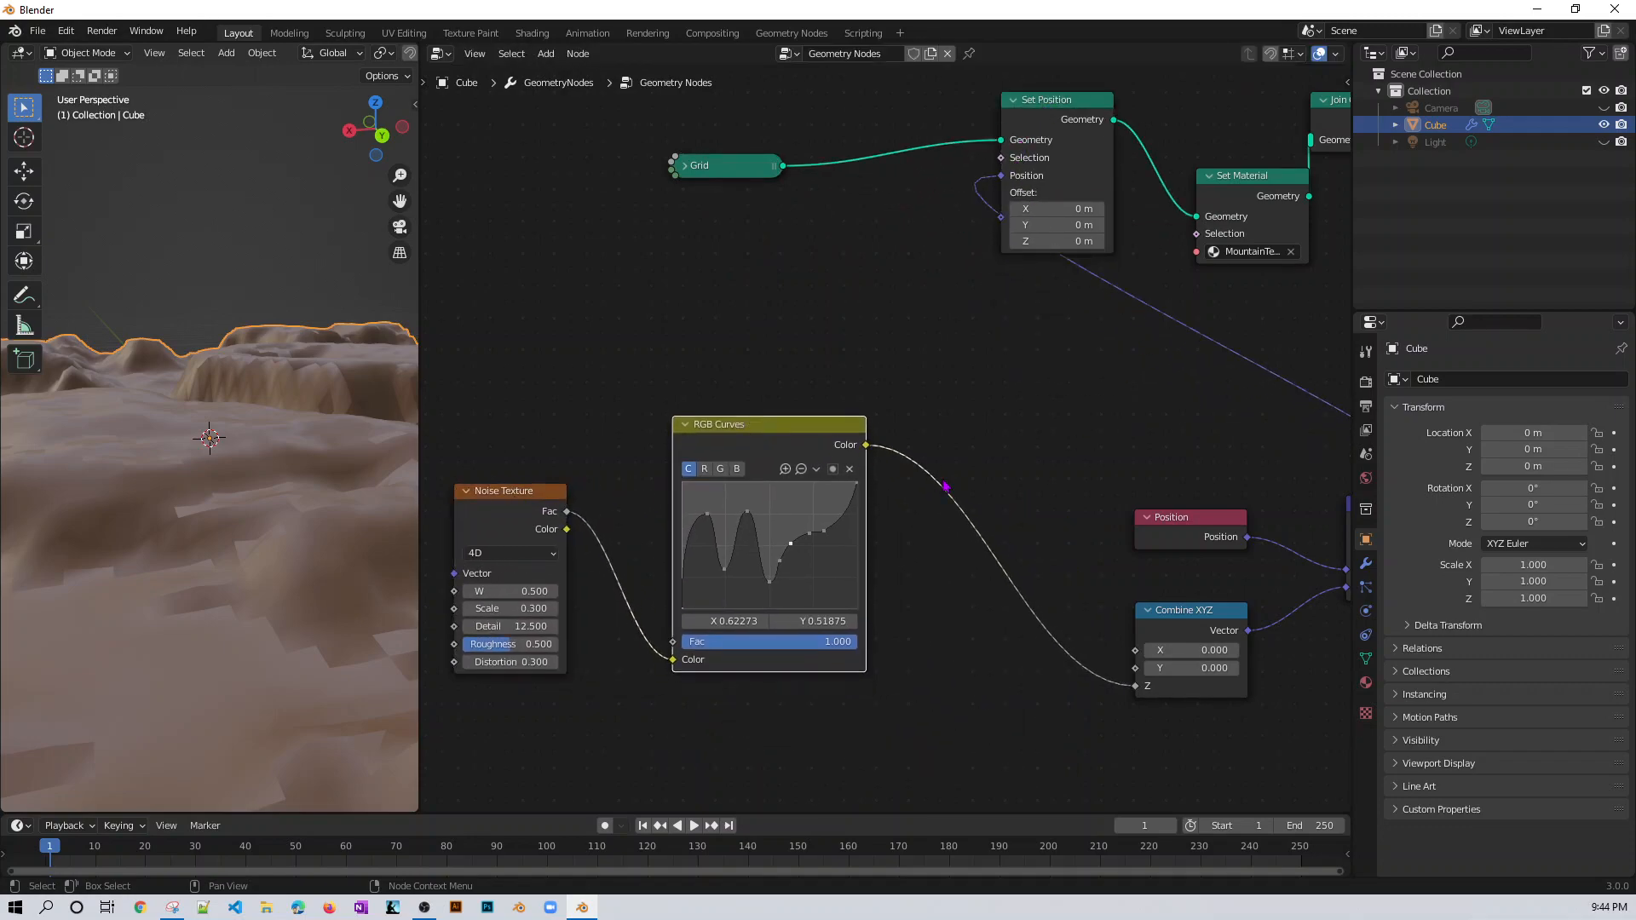
- Collapse the RGB Curves node and move the Position and Combine XYZ nodes closer to it
key("h")
left_click_drag(1195, 520, 1076, 427)
left_click_drag(1191, 611, 1005, 561)
left_click_drag(767, 426, 737, 493)
left_click(1064, 437)
left_click_drag(1063, 436, 955, 438)
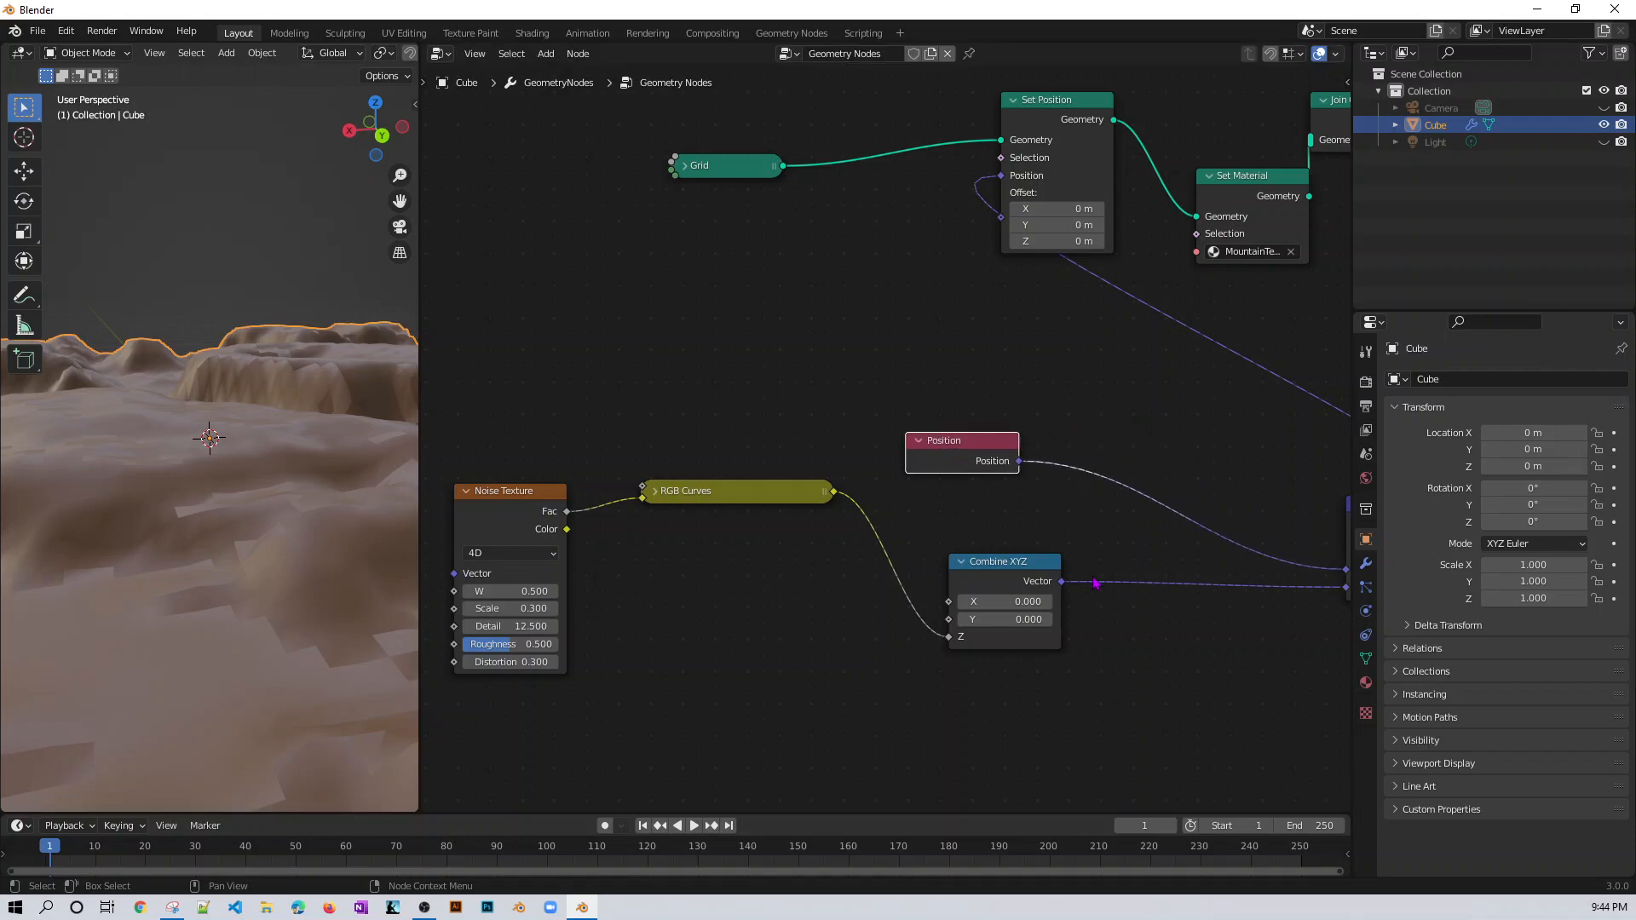
- Bring the Add node in beneath Set Position and shift the Noise Texture, RGB Curves, Combine XYZ and Position nodes further left
scroll(890, 437, "down", 1)
left_click_drag(1263, 503, 1088, 483)
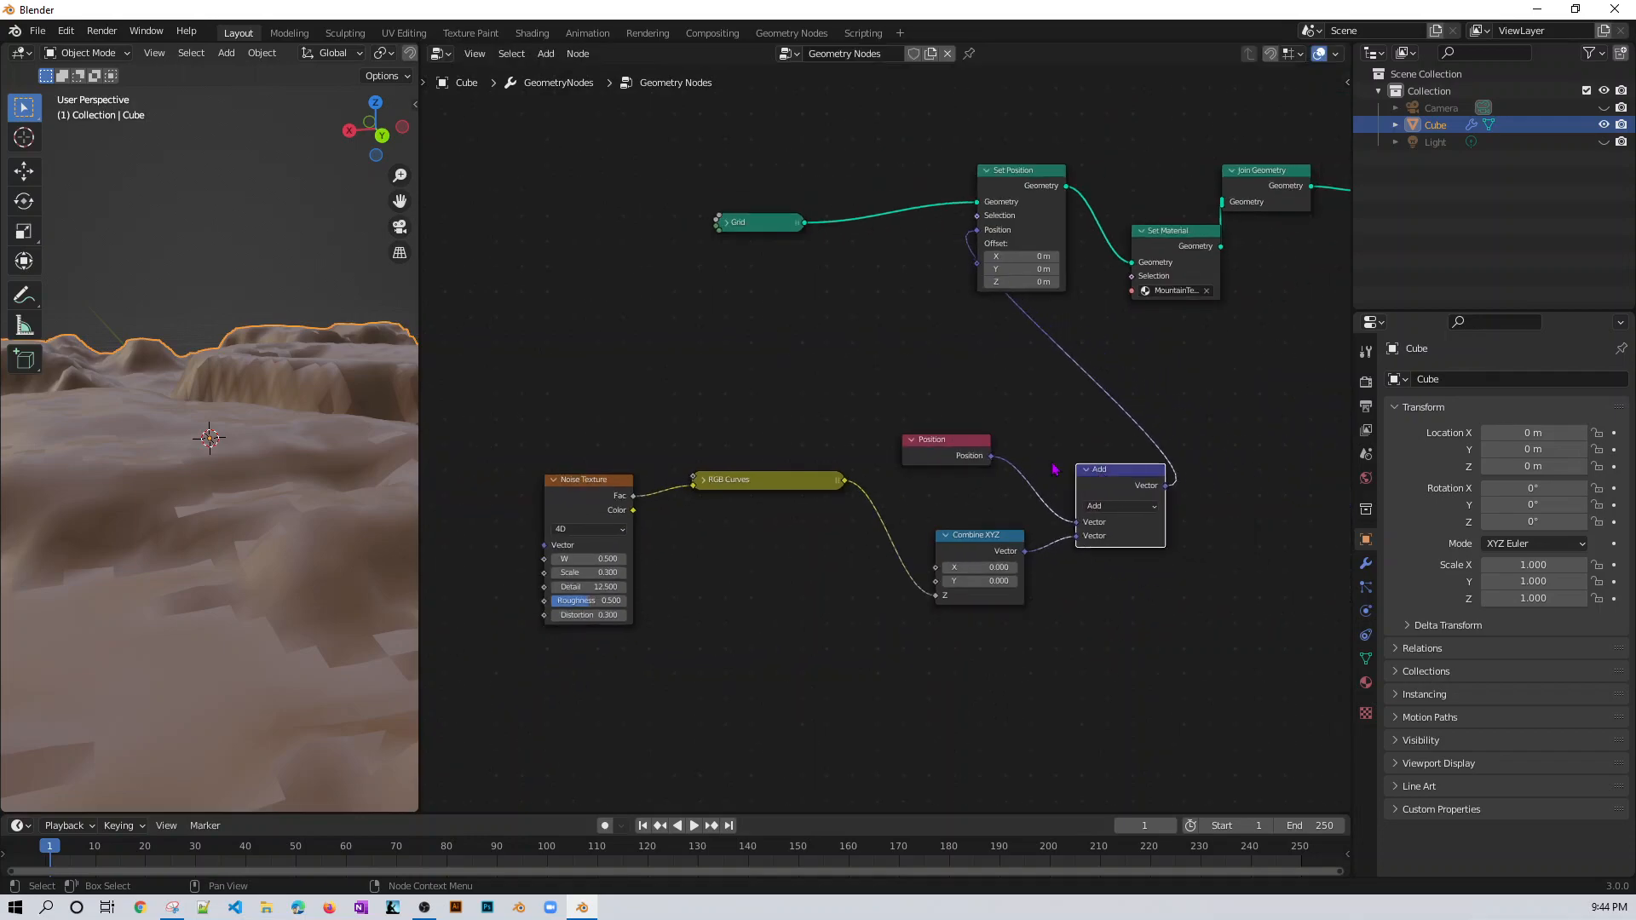
left_click_drag(594, 488, 513, 486)
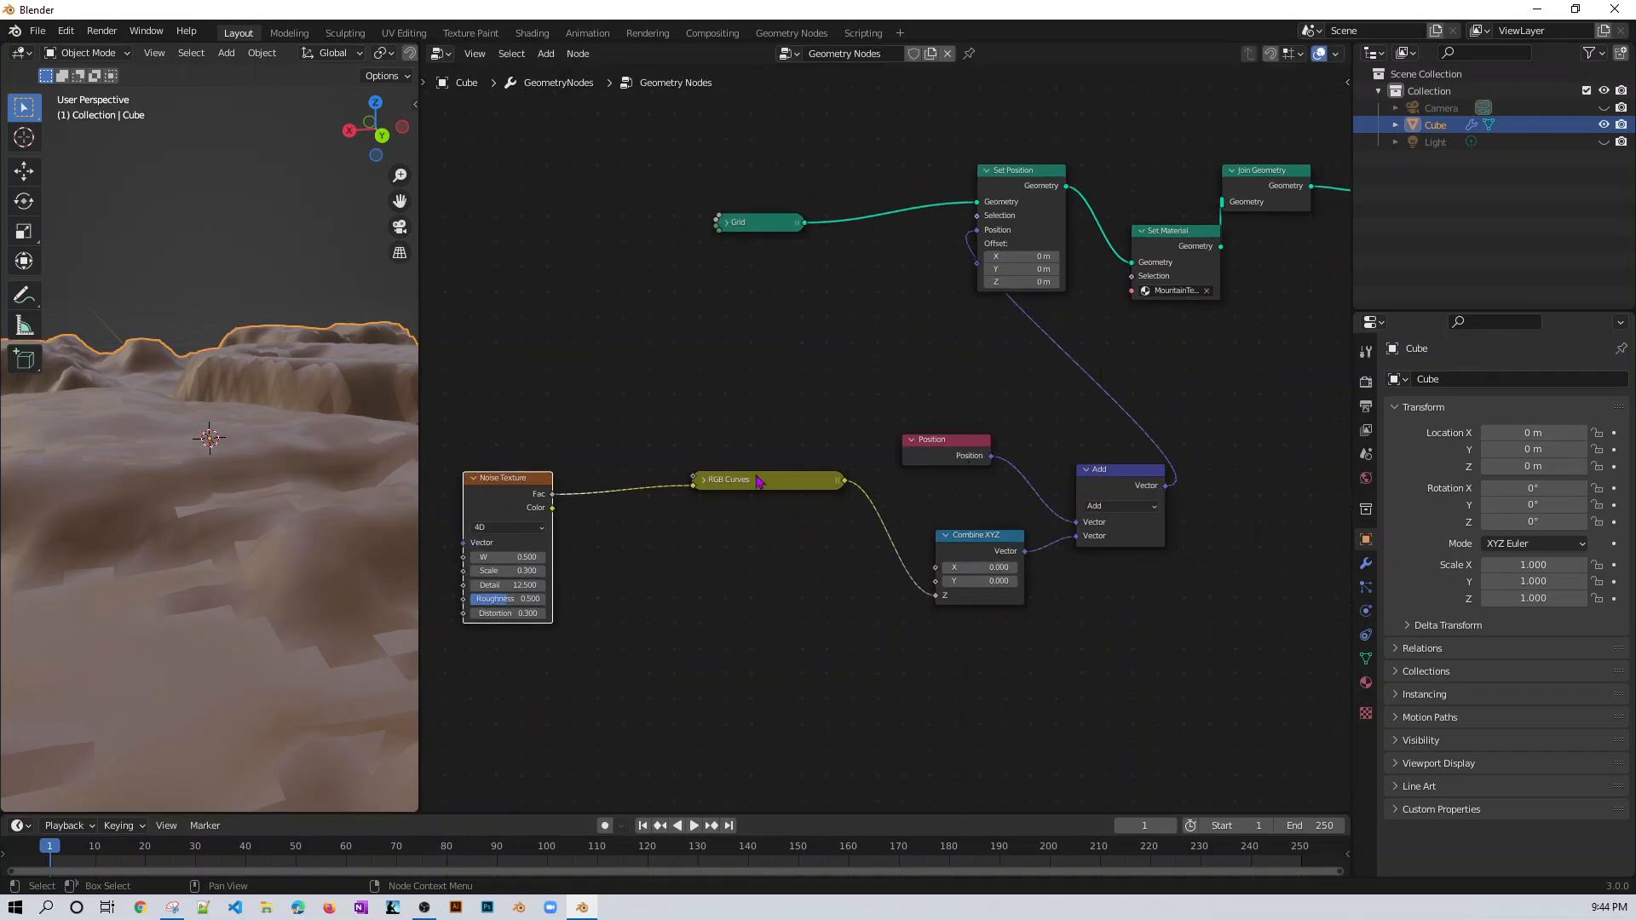
left_click_drag(758, 481, 677, 484)
left_click_drag(992, 538, 870, 542)
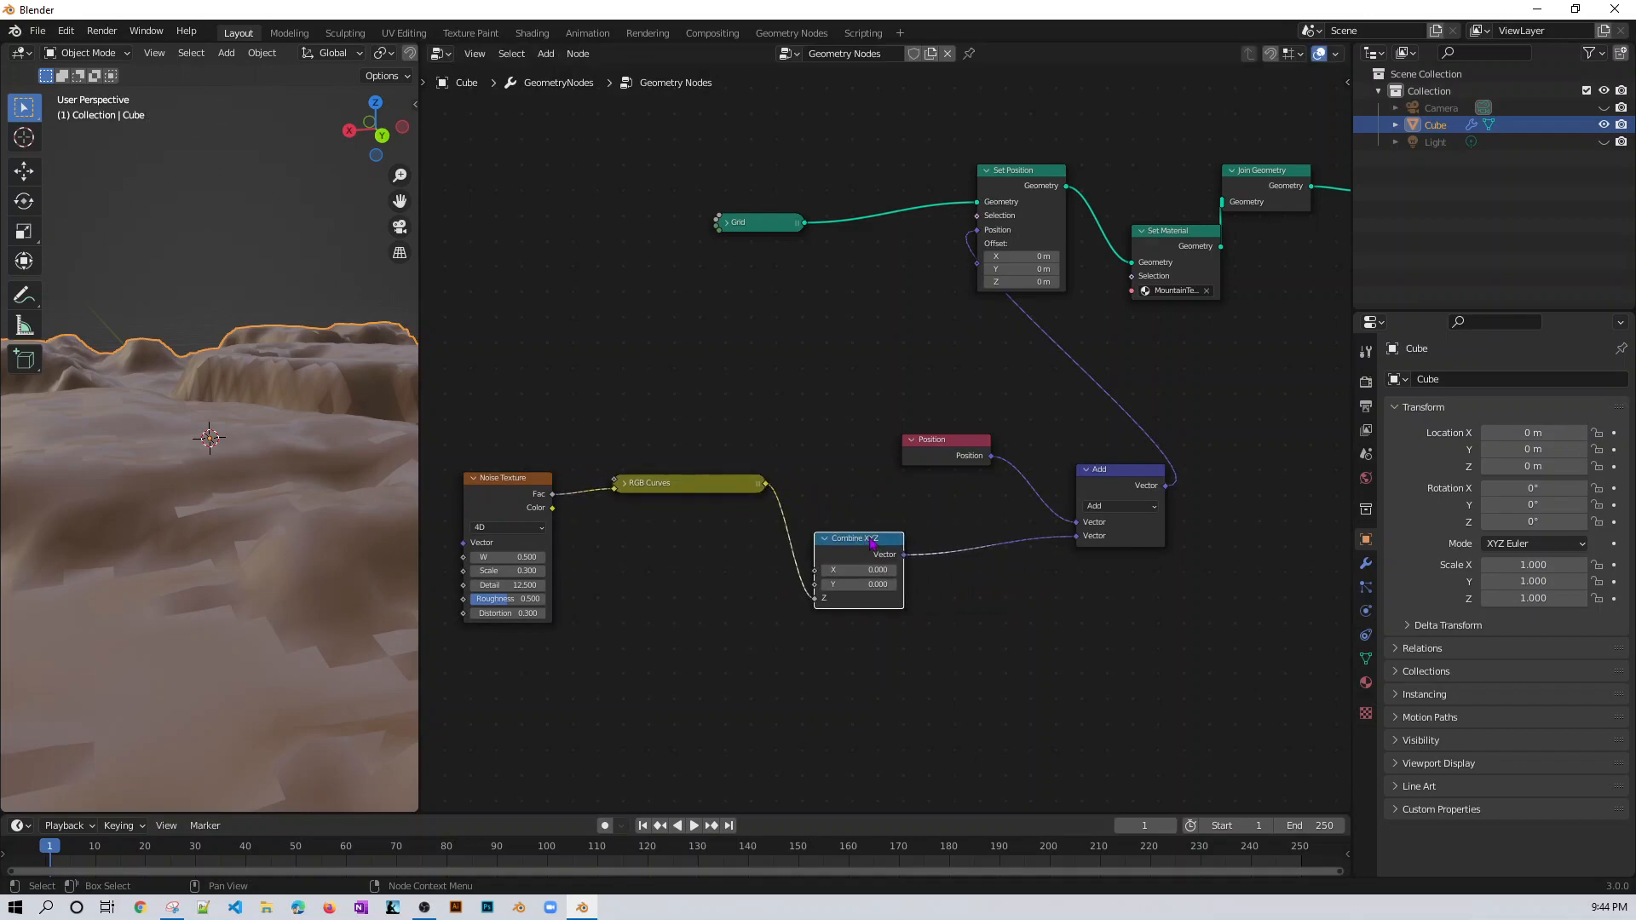
left_click_drag(948, 445, 842, 433)
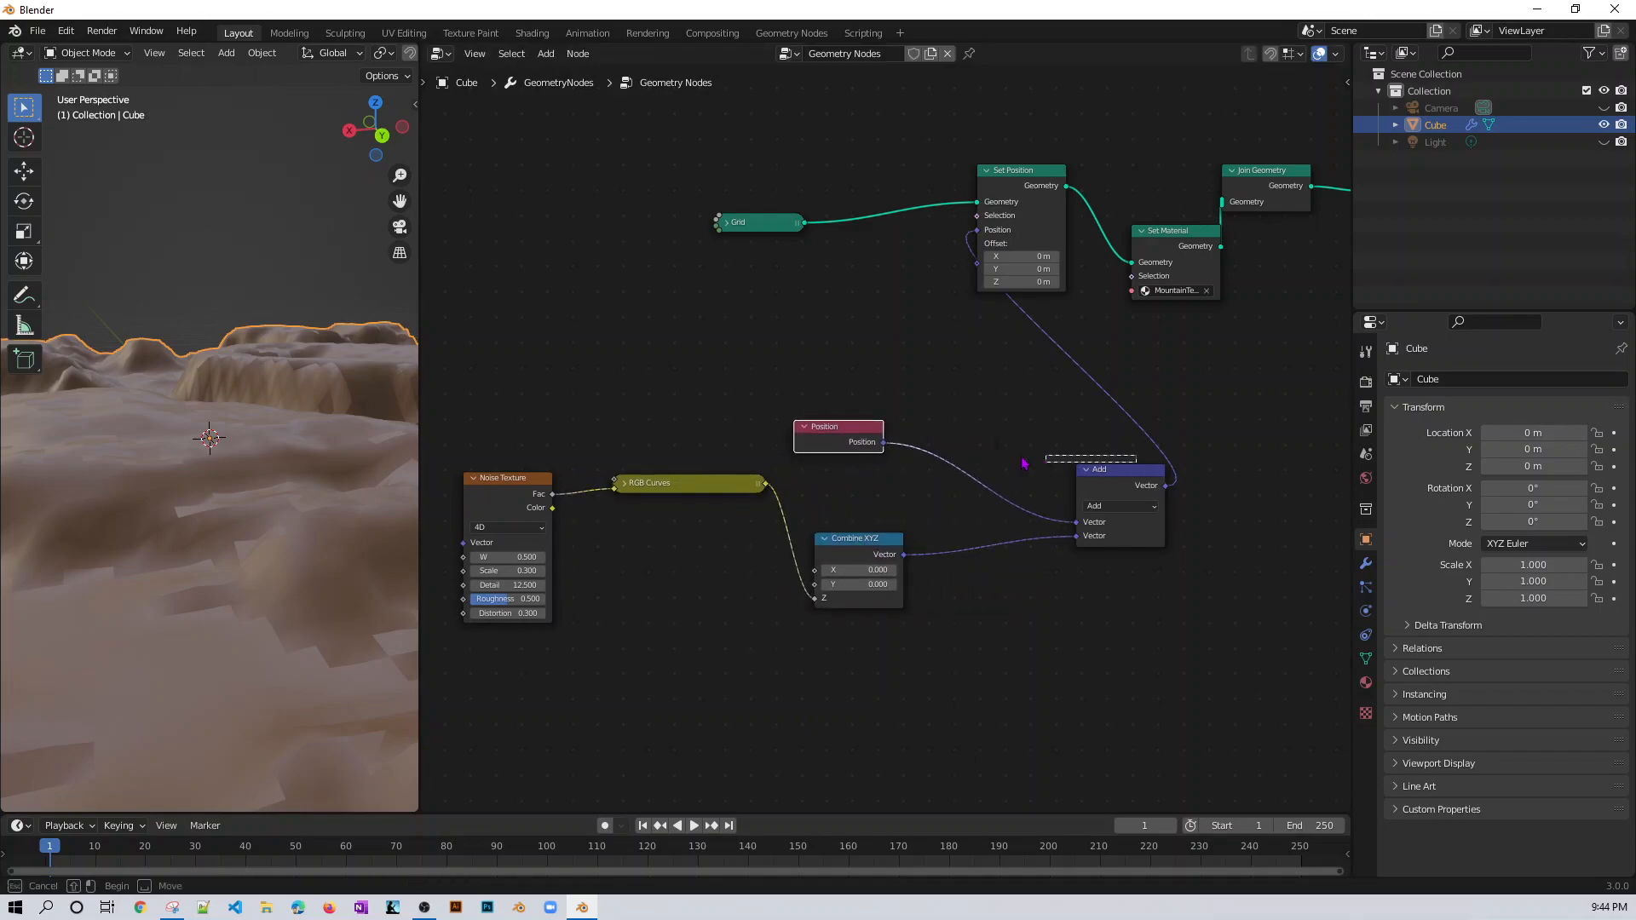
- Move the Add node beside Combine XYZ, raise Set Material, and place Set Position and Grid lower, in line with the Add node
left_click_drag(1143, 479, 1043, 462)
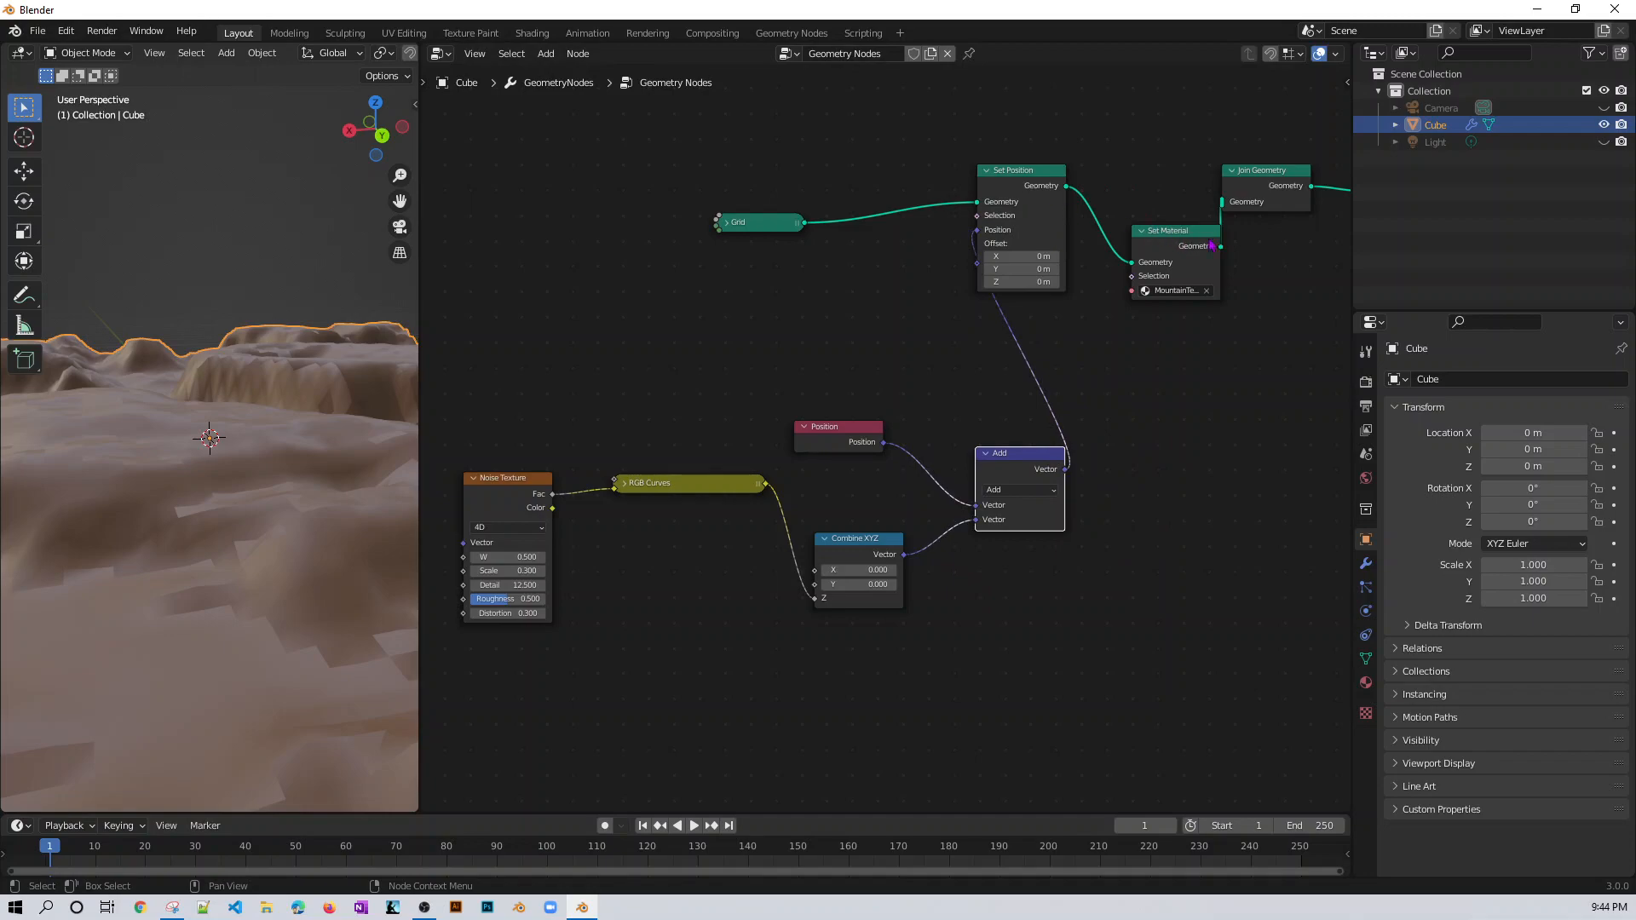
left_click_drag(1212, 245, 1189, 115)
left_click_drag(1056, 200, 1249, 338)
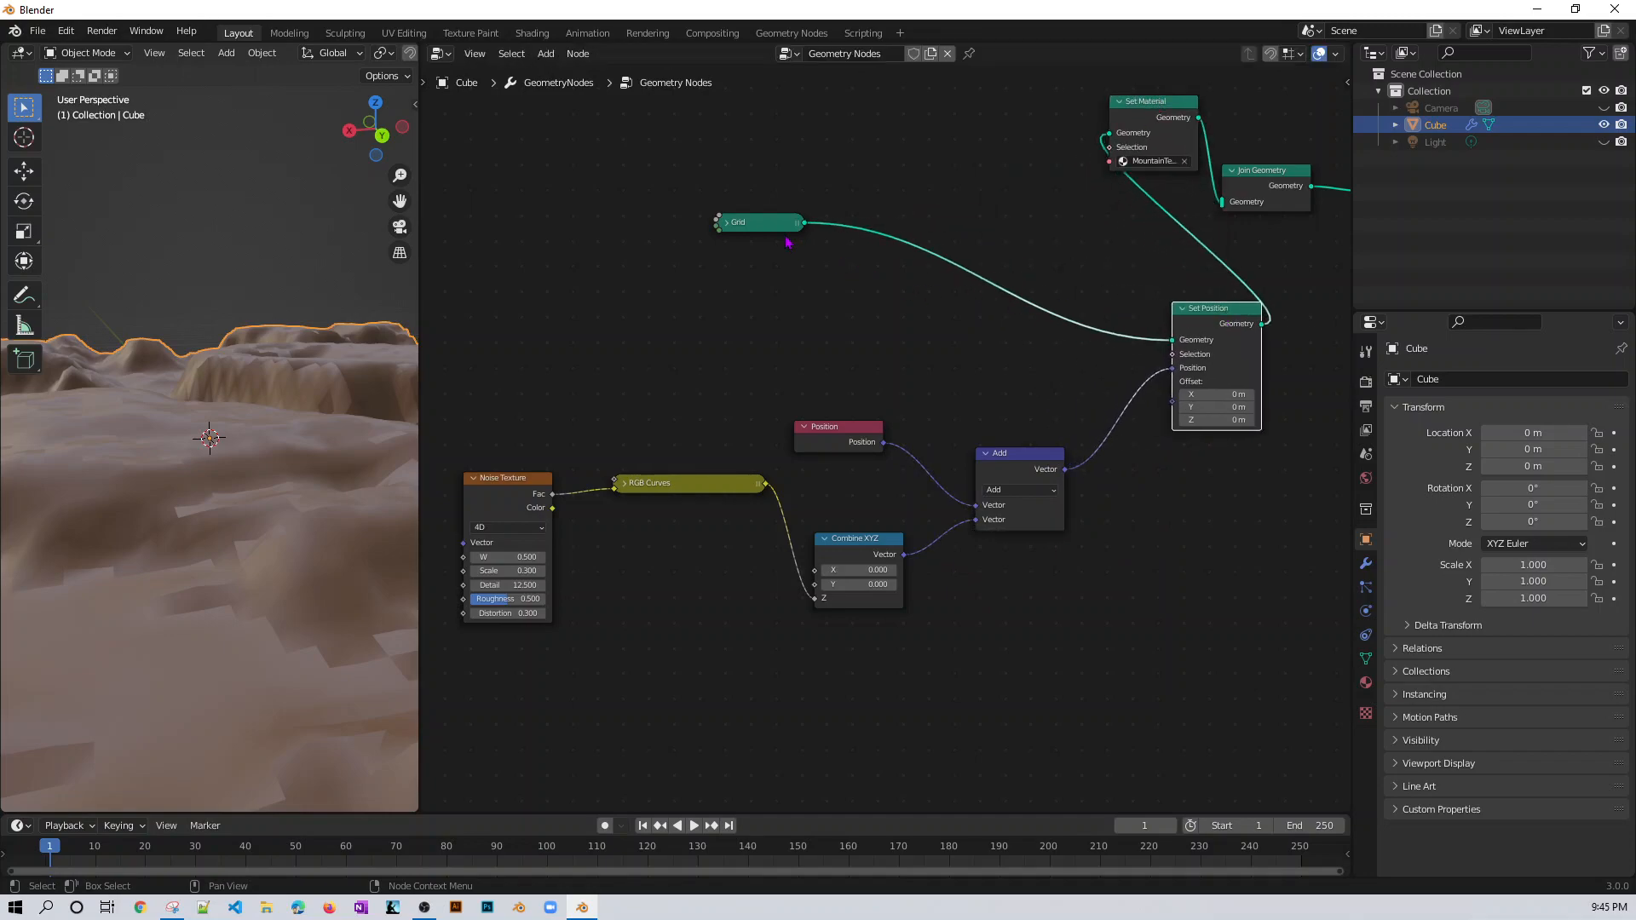
left_click_drag(787, 242, 1017, 336)
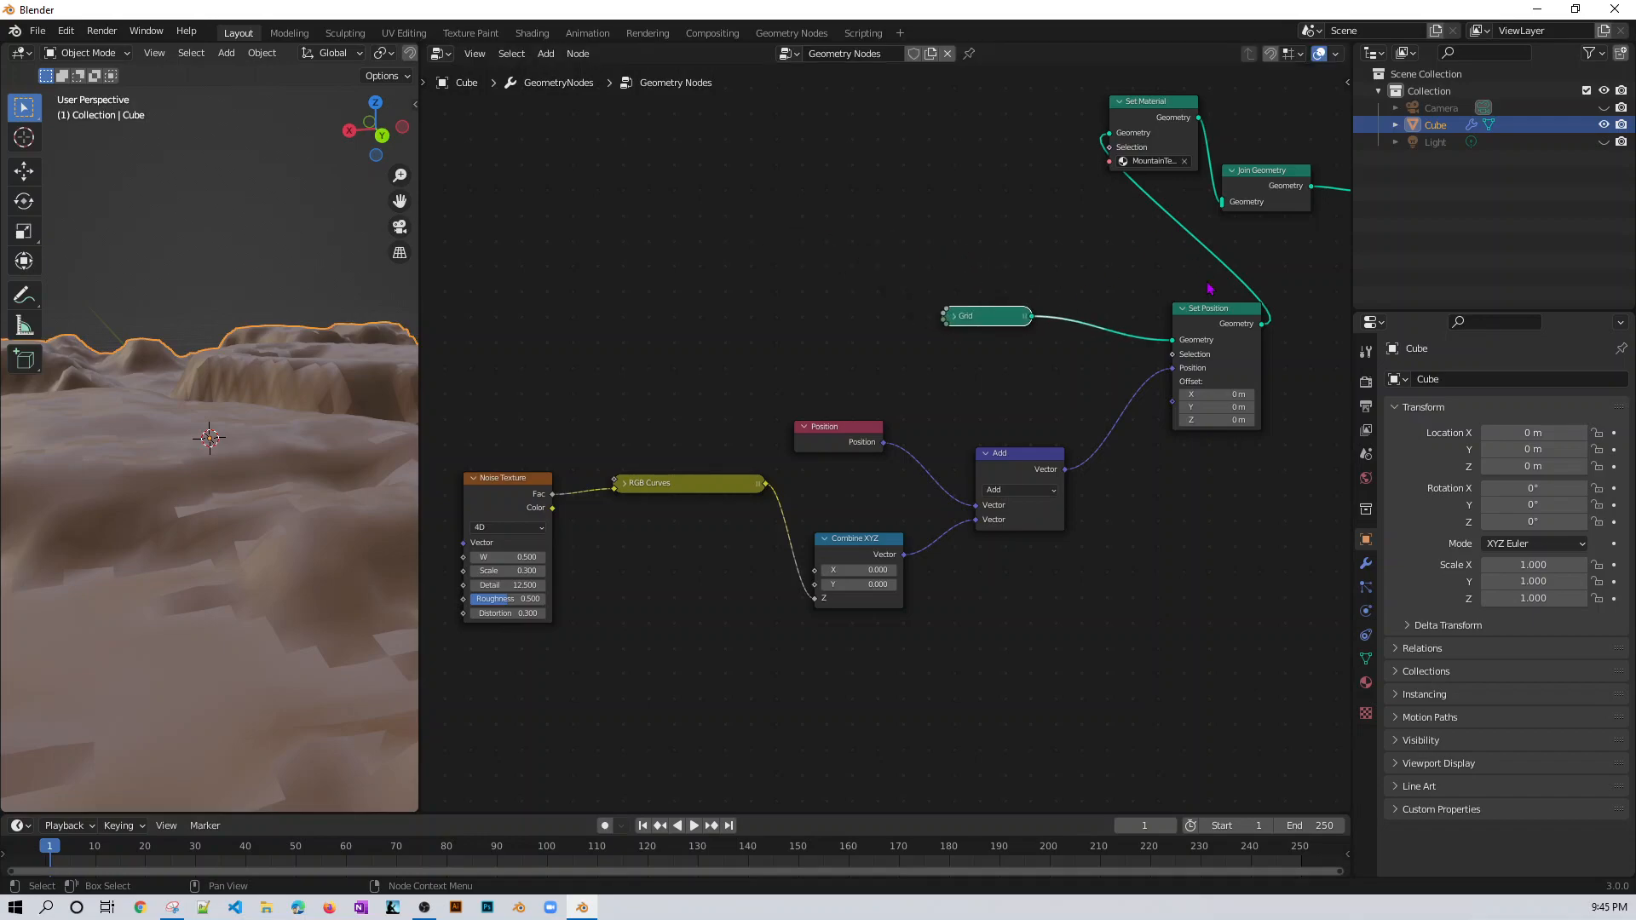
- Shift Join Geometry, Set Shade Smooth and Group Output up and further right, and collapse Set Material between Set Position and Join Geometry
scroll(1210, 477, "down", 2)
middle_click_drag(1197, 511, 1060, 362)
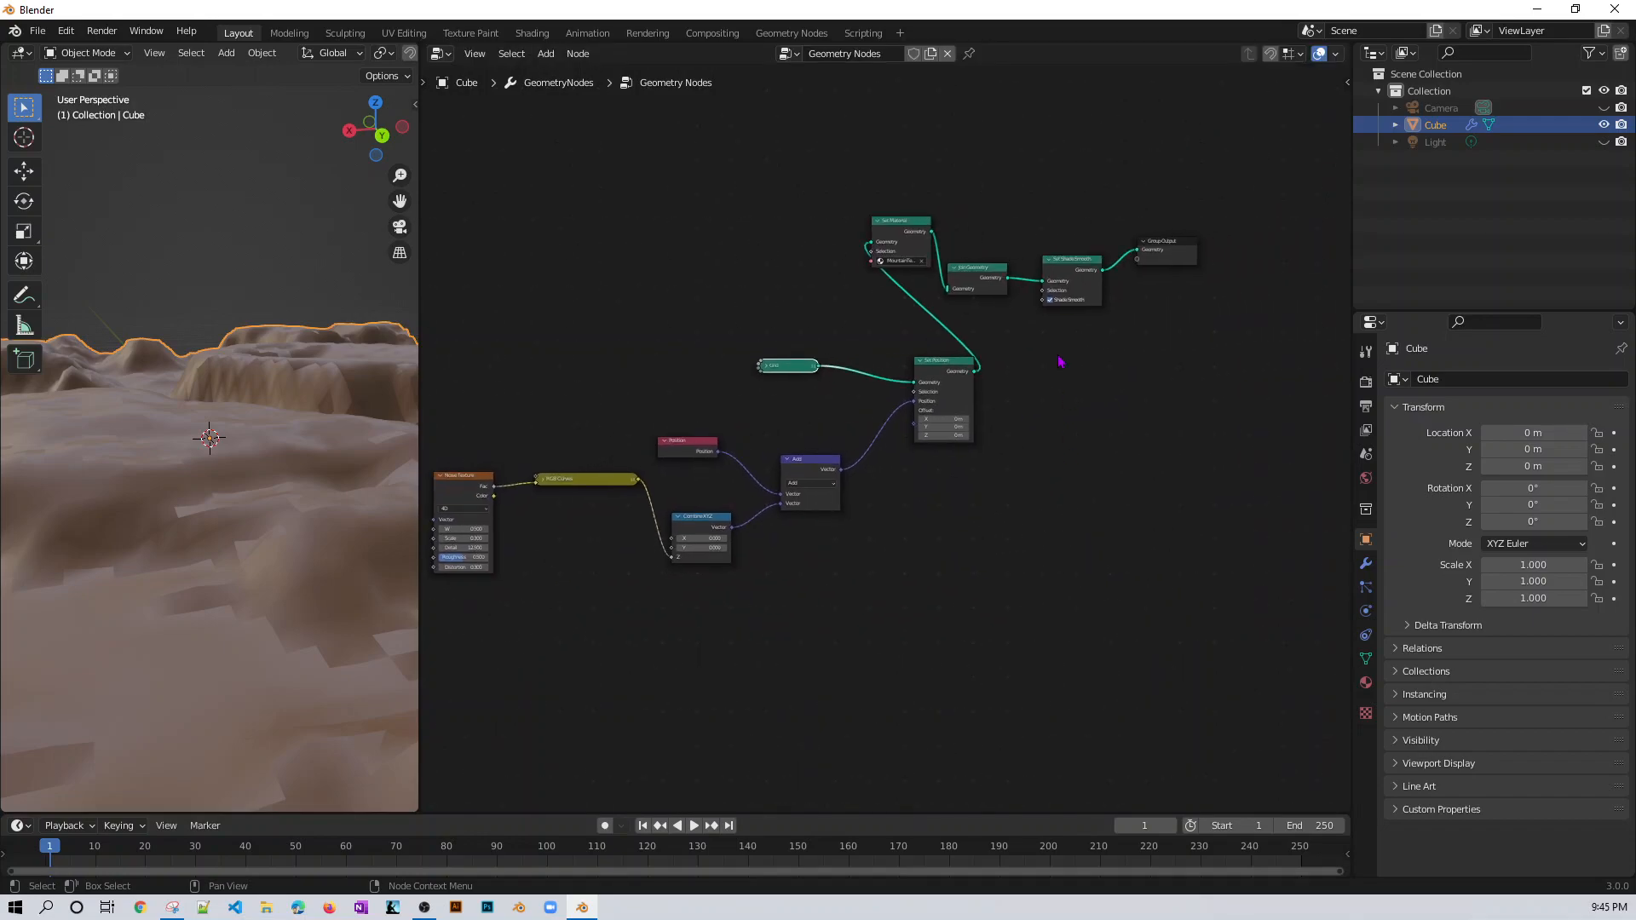
left_click_drag(1228, 312, 948, 236)
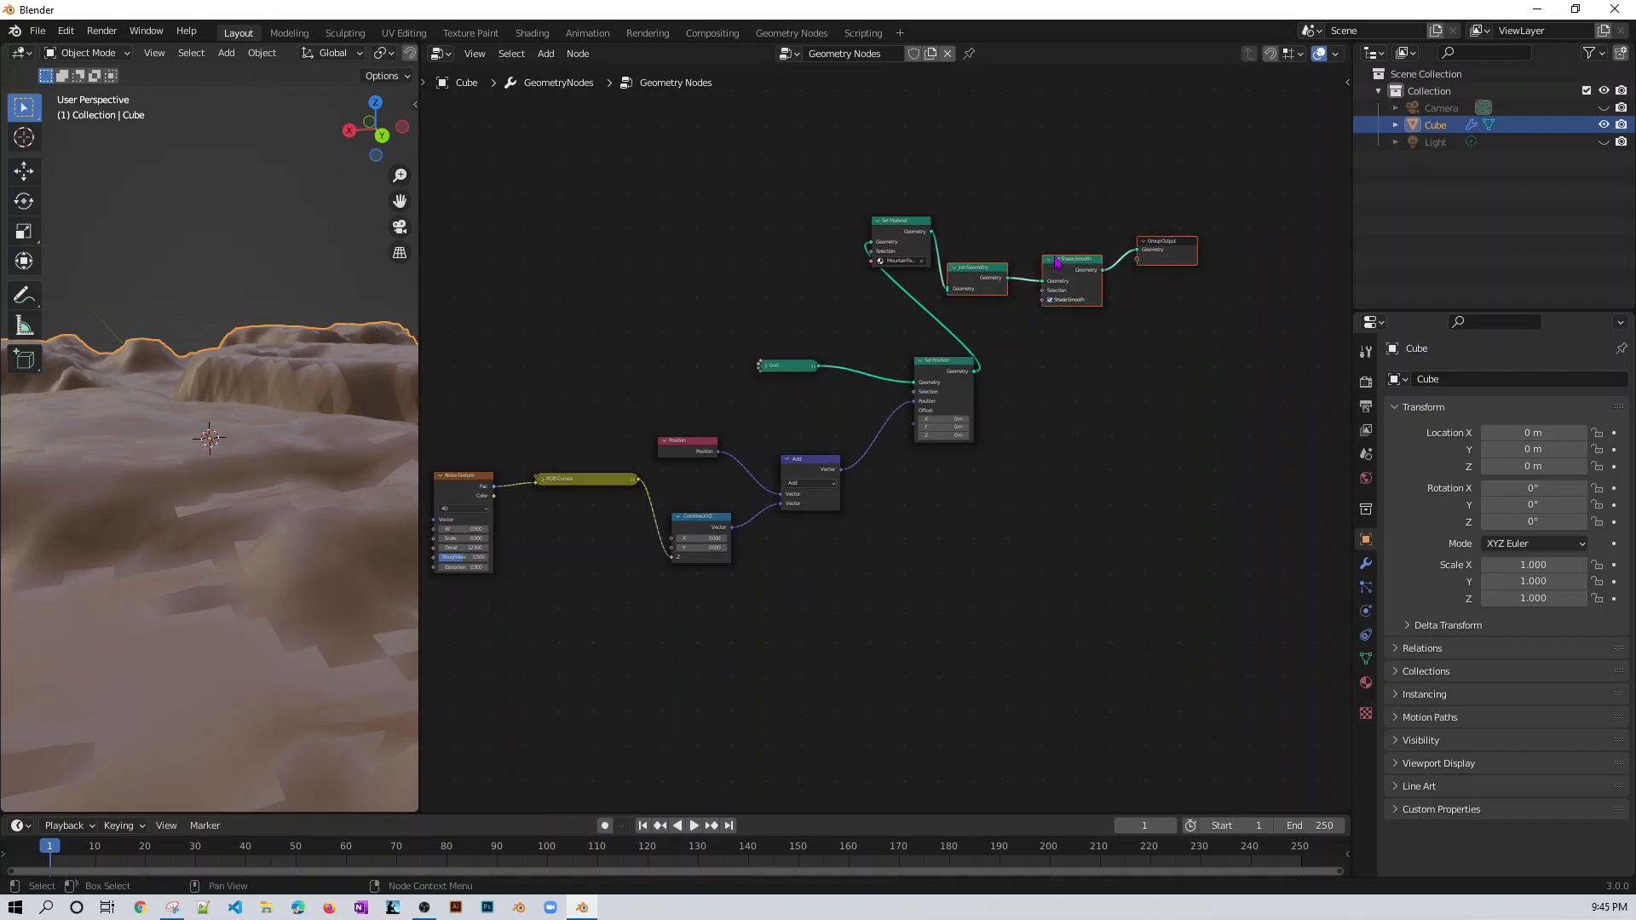
left_click_drag(1056, 259, 1199, 189)
left_click_drag(903, 223, 1049, 292)
left_click(1026, 291)
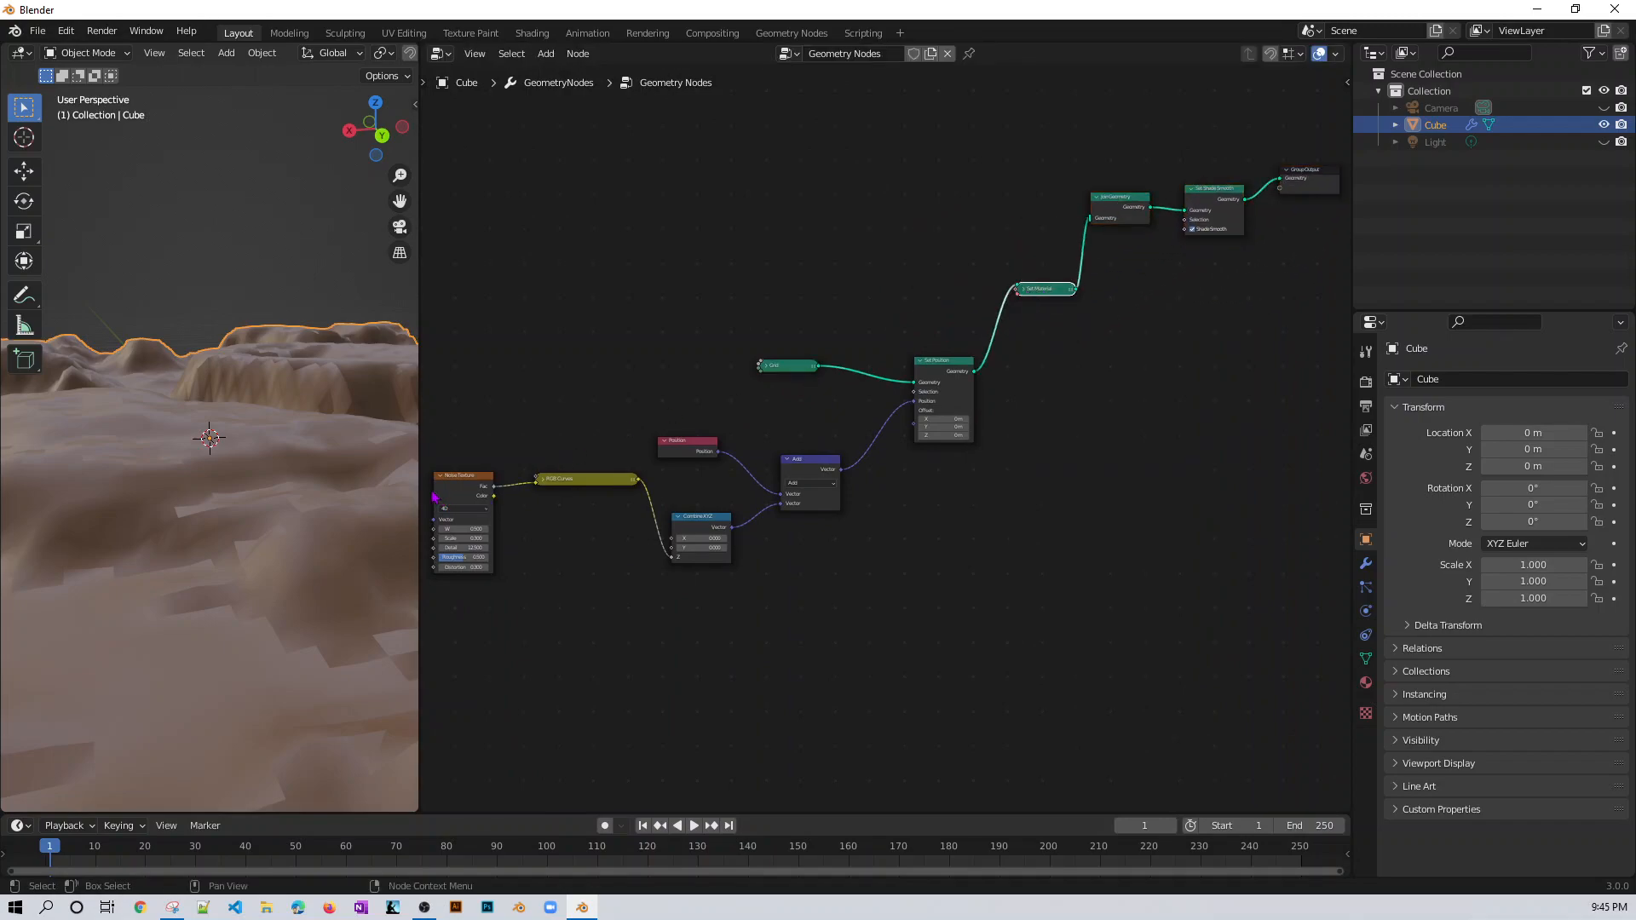
- Widen the node editor area slightly and review the node chain from Noise Texture to Set Position
mouse_move(420, 497)
left_mouse_down()
mouse_move(468, 496)
mouse_move(397, 496)
left_mouse_up()
middle_click_drag(591, 565, 756, 570)
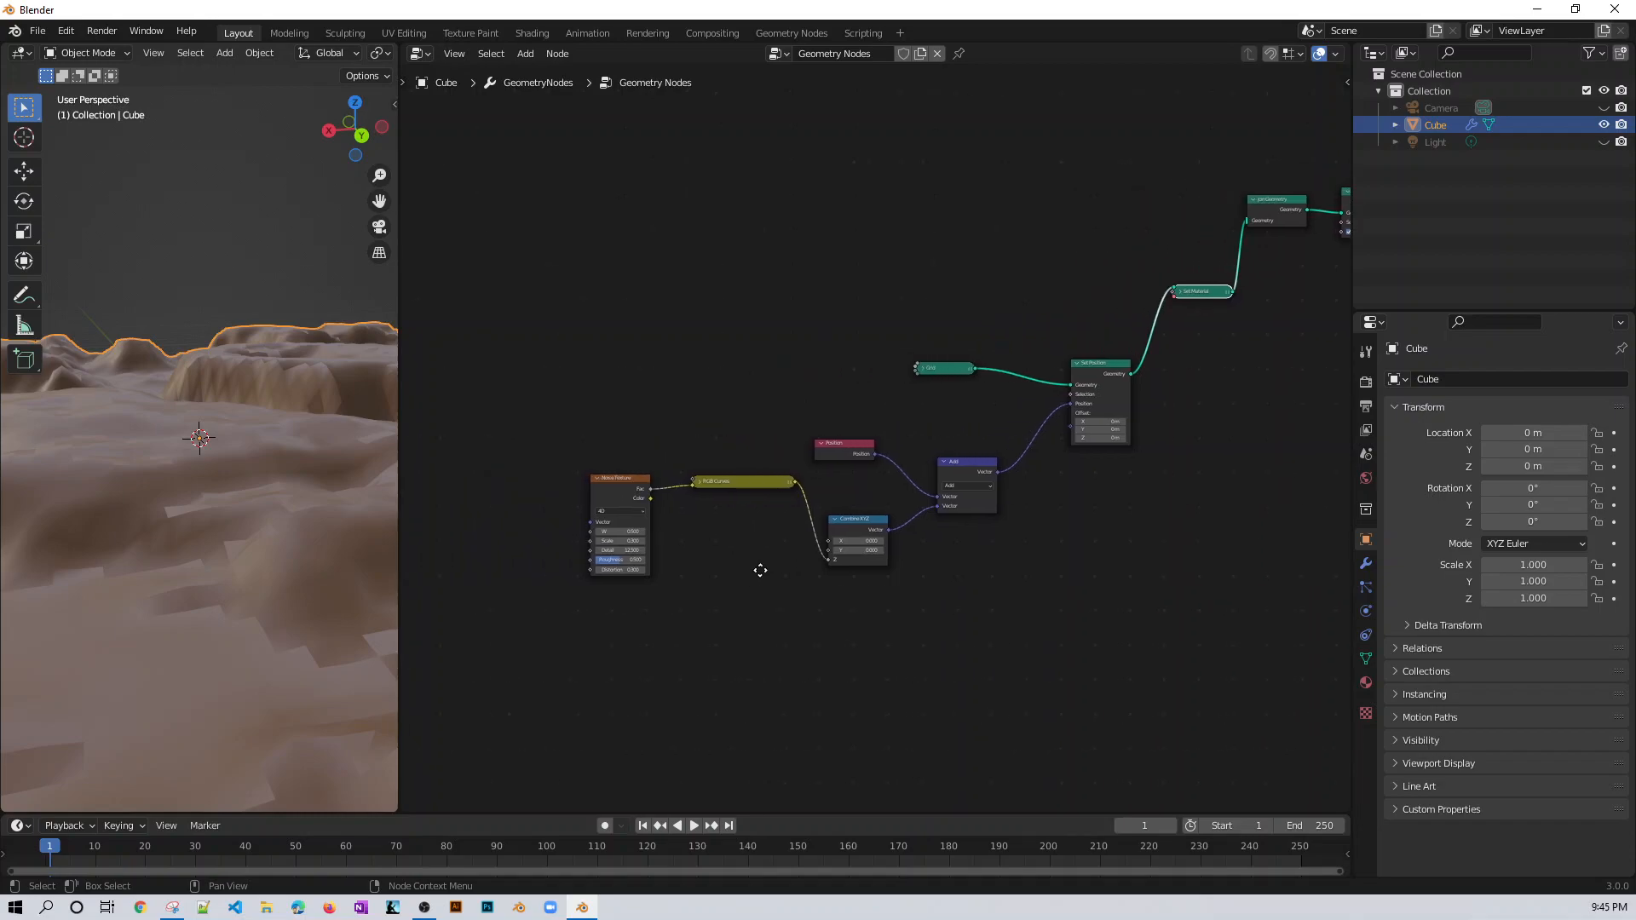
scroll(758, 568, "up", 1)
scroll(756, 566, "up", 3)
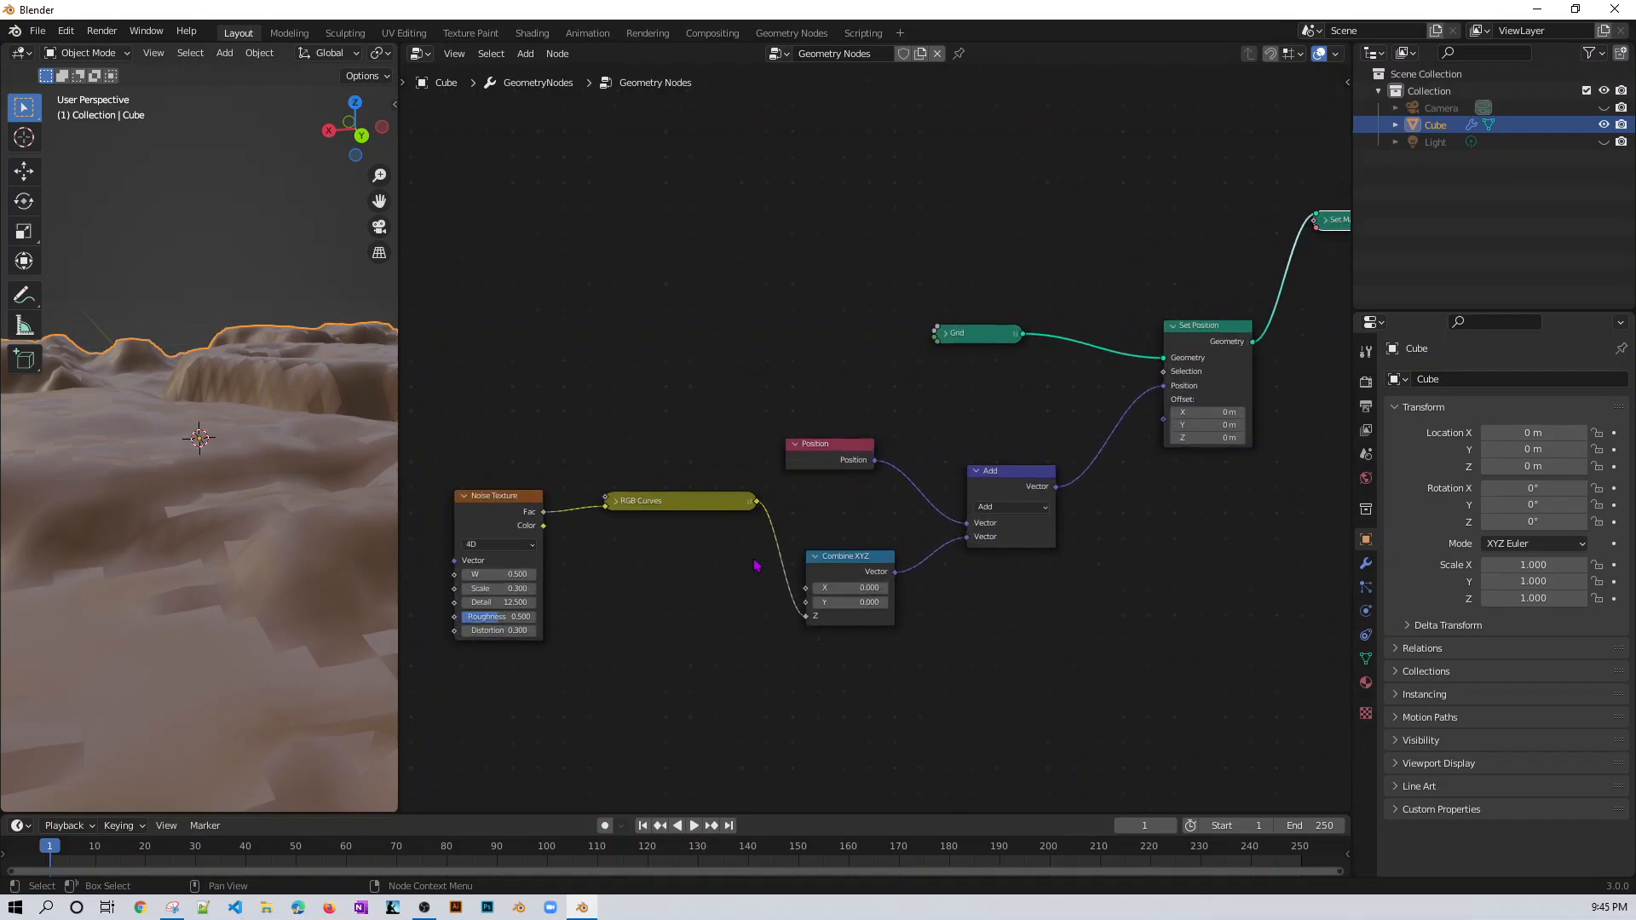
middle_click_drag(1163, 381, 1154, 387)
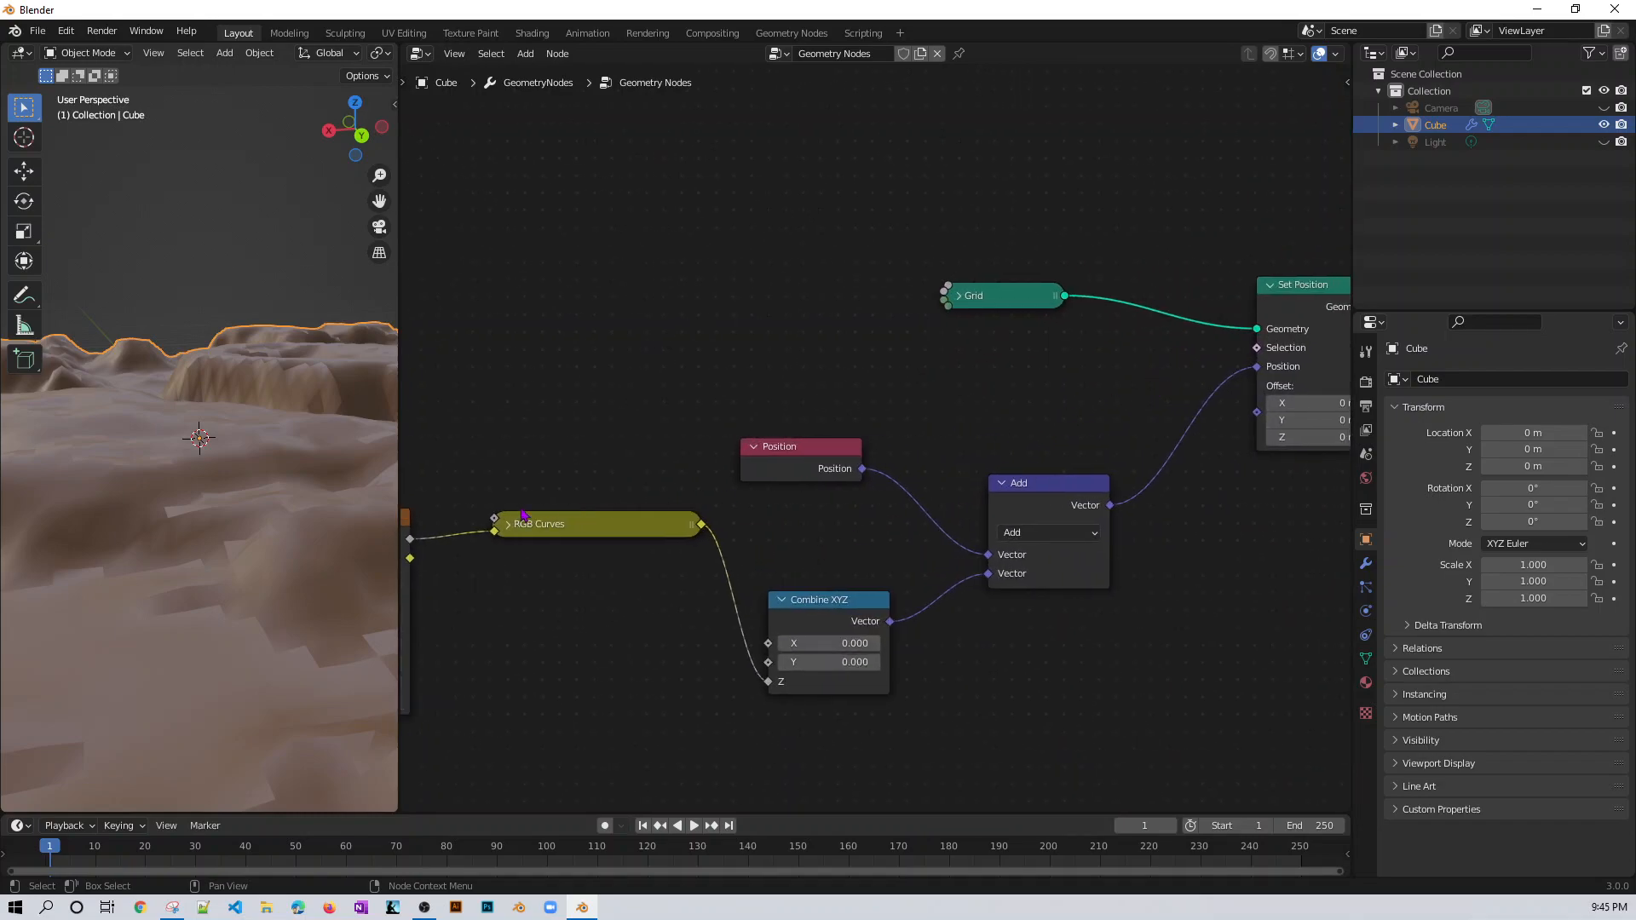
scroll(616, 629, "down", 2)
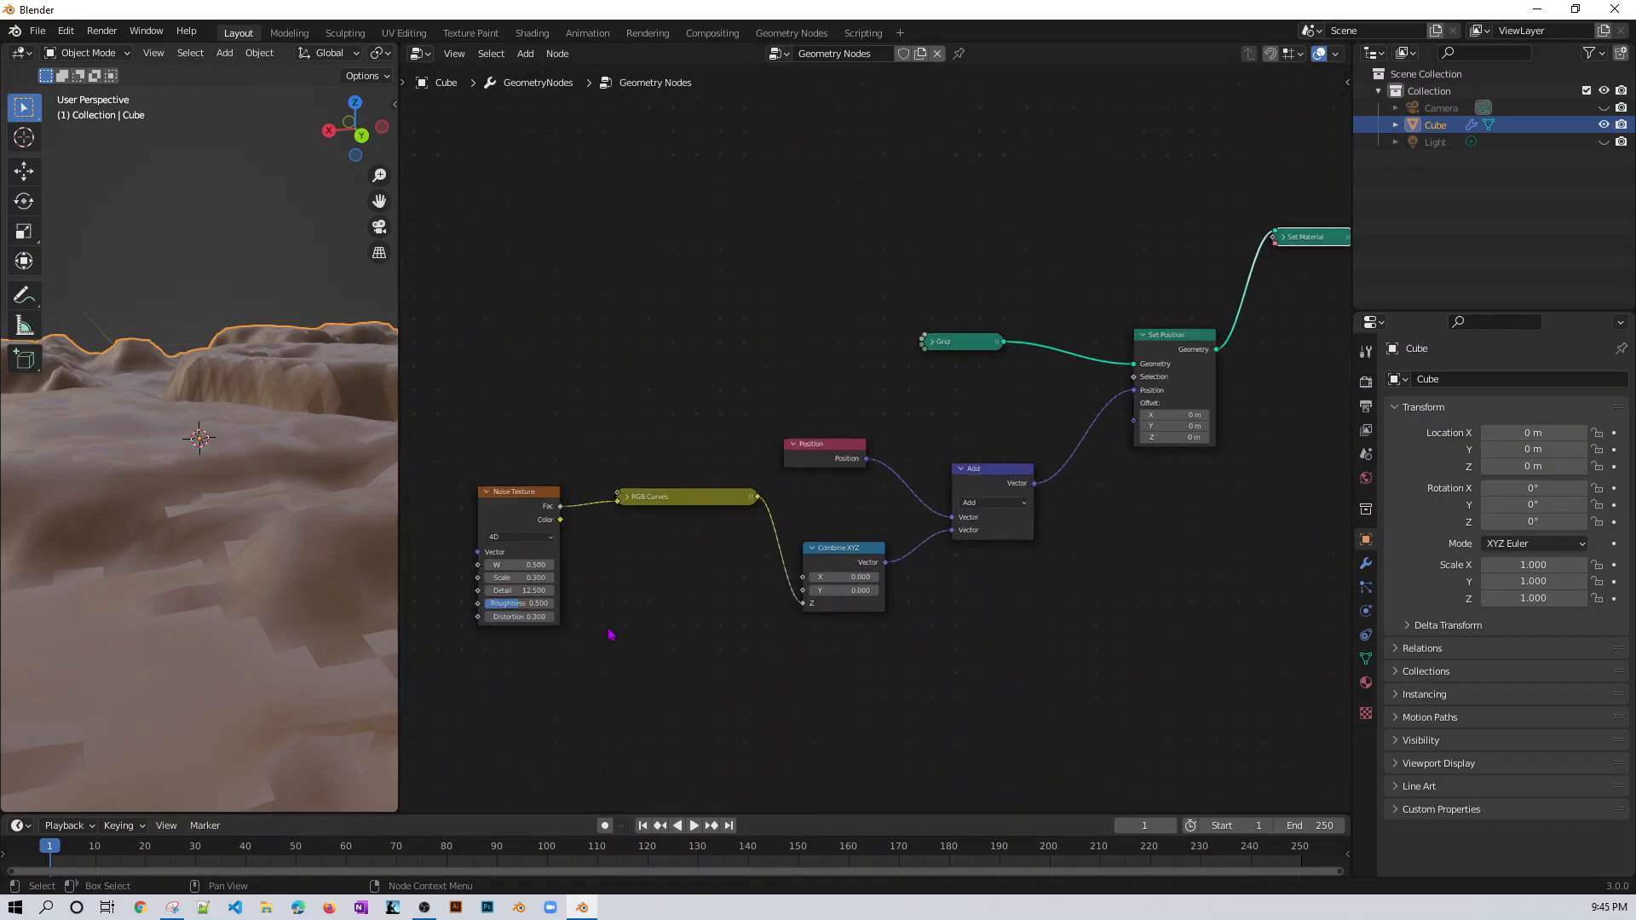
- Examine the terrain in the 3D viewport from above and up close
scroll(239, 520, "down", 4)
middle_click_drag(239, 525, 228, 566)
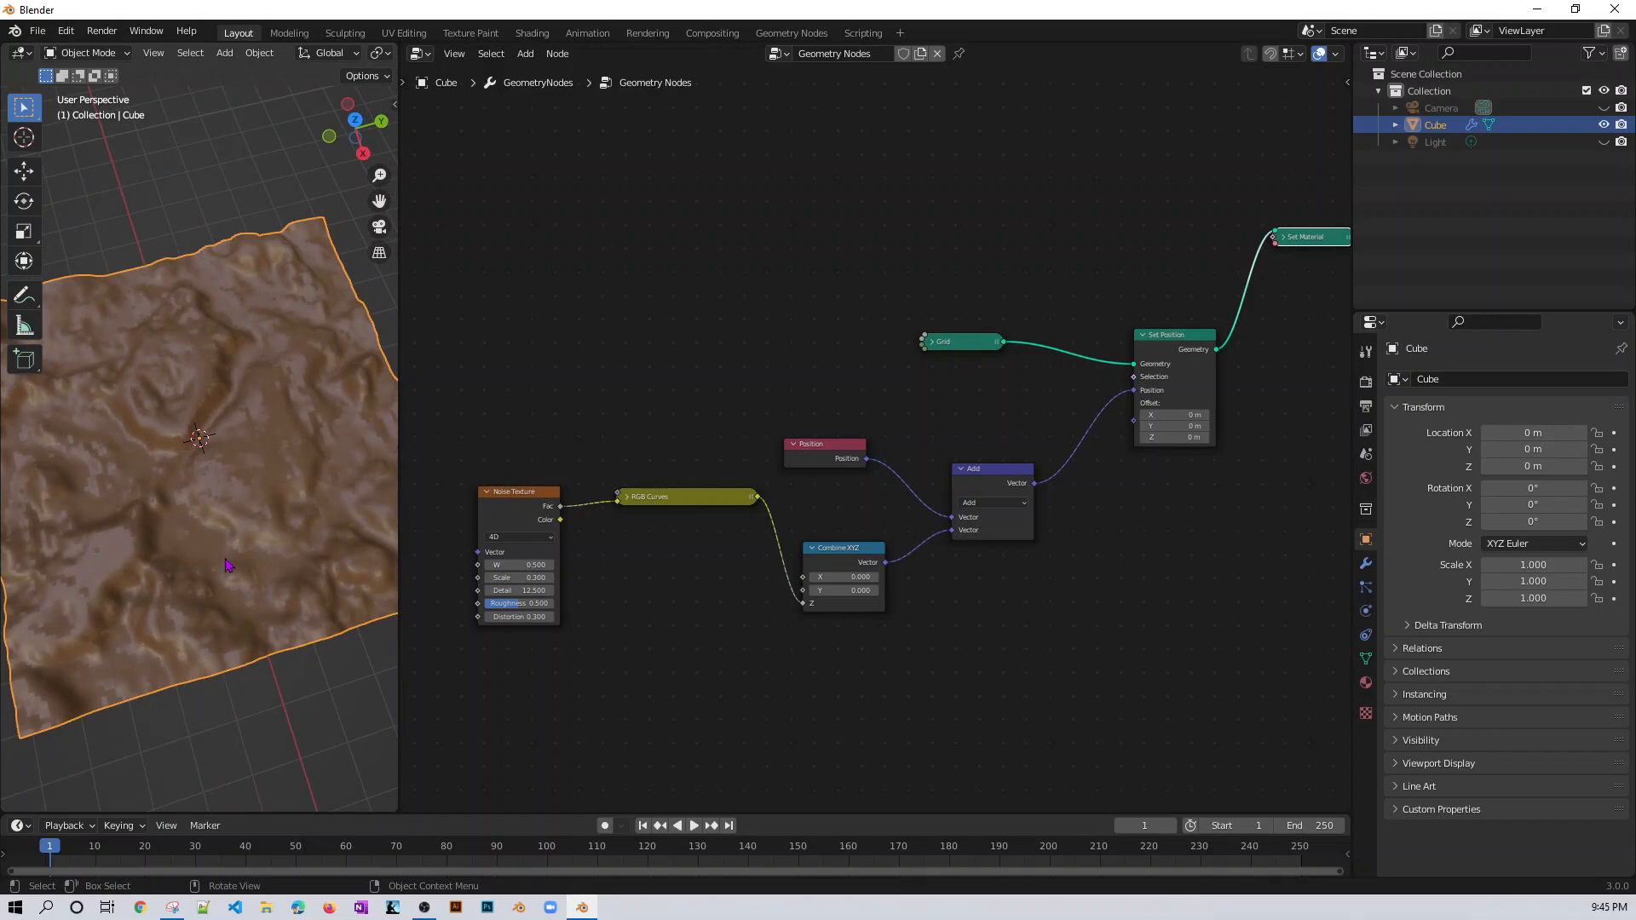
scroll(232, 566, "up", 4)
middle_click_drag(319, 594, 293, 563)
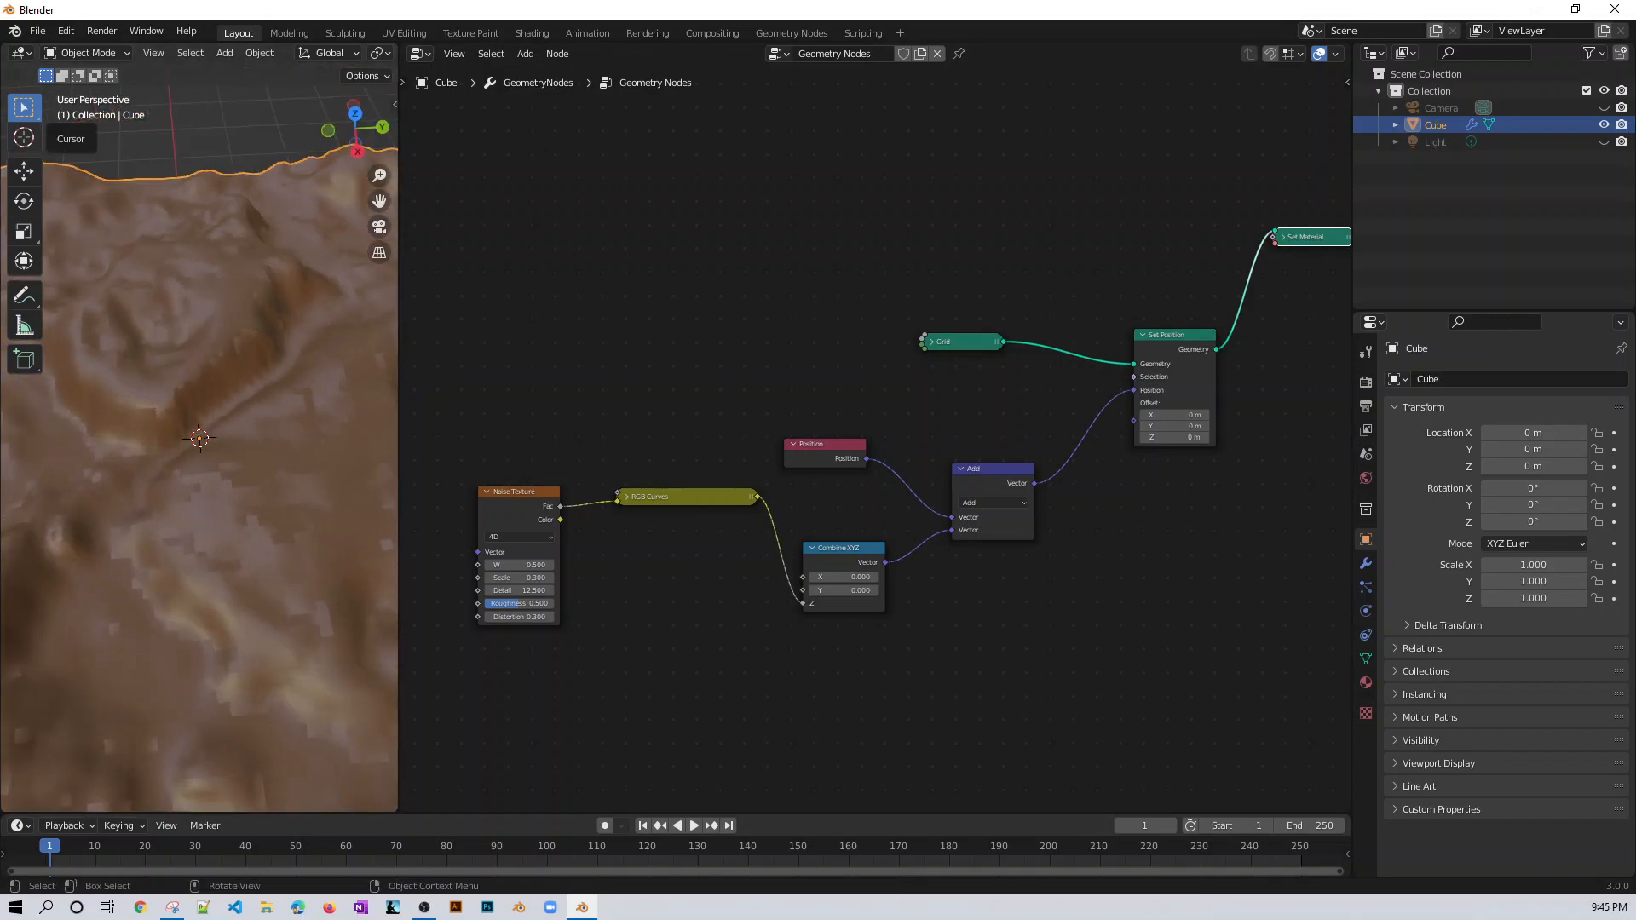